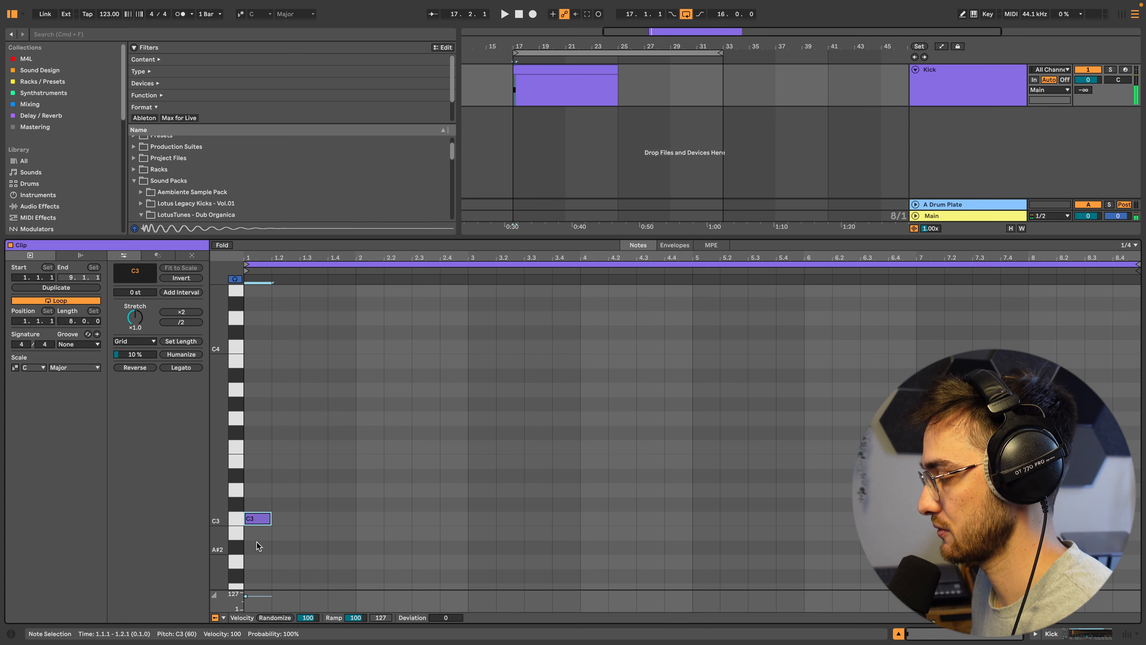
Loop the kick clip over its one-beat note, extend it to bar 33 and lower the Kick track to -9.2 dB
key(super+l)
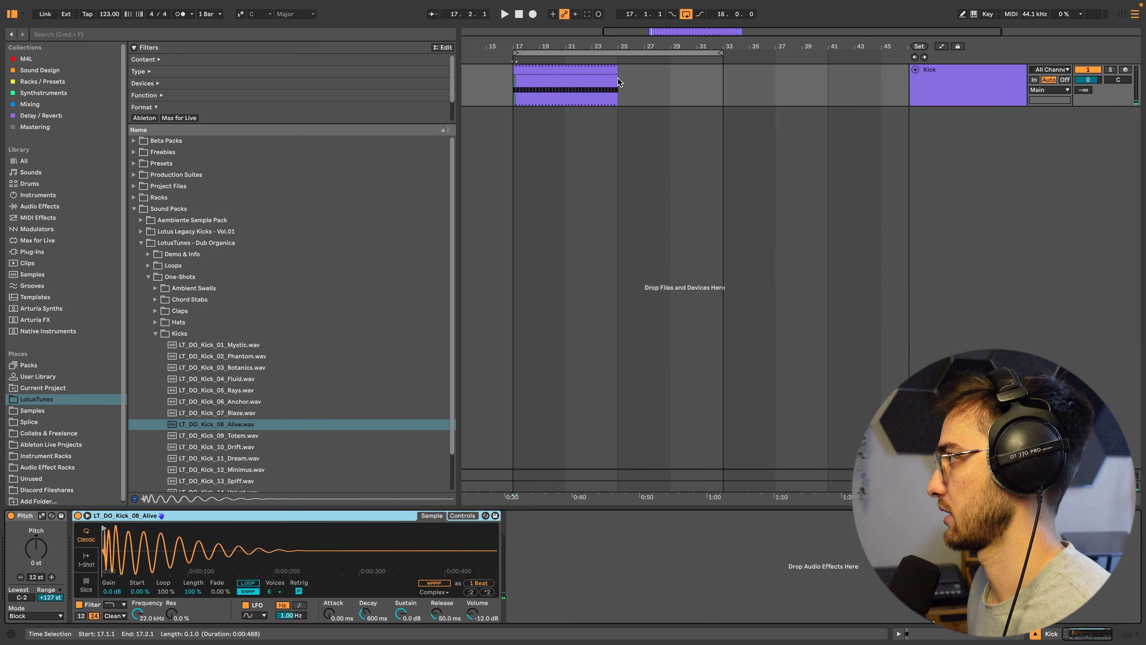
drag(1088, 80, 1078, 86)
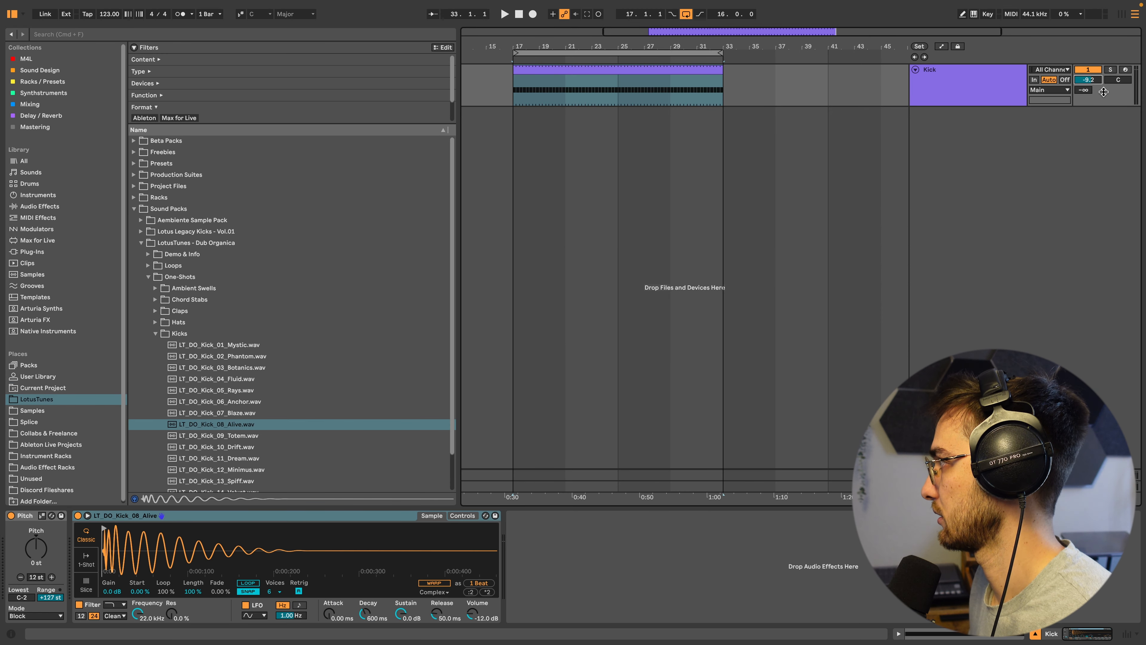
click(571, 90)
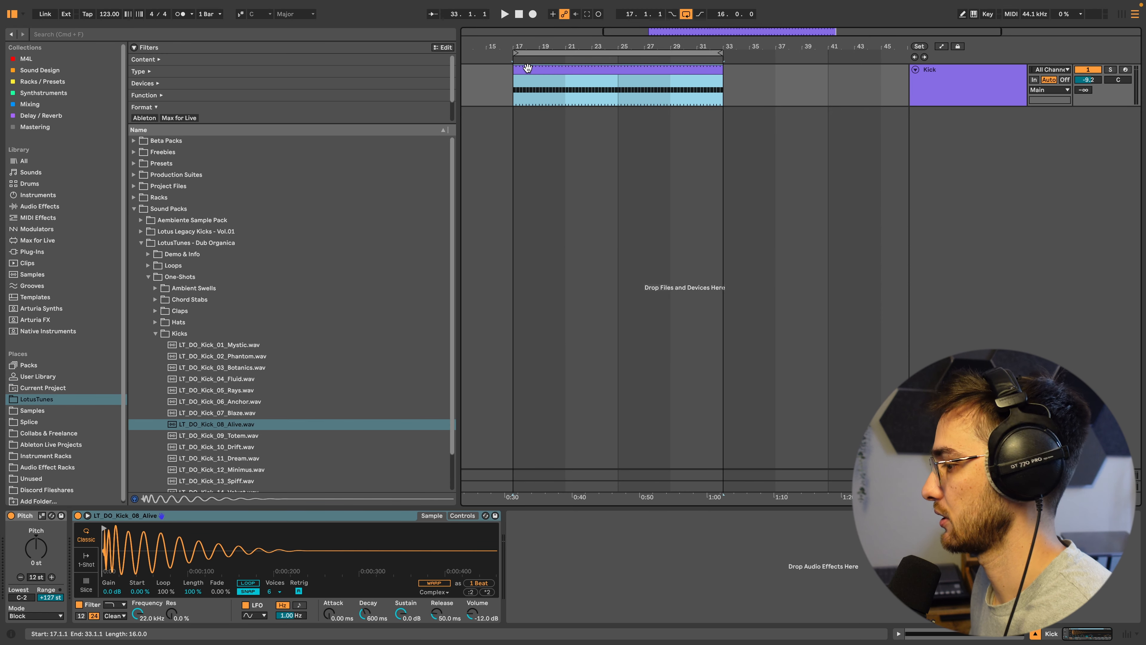
Play the kick pattern from bar 17 and set the Kick track volume to about -6.5 dB
click(516, 85)
key(space)
drag(1088, 80, 1088, 73)
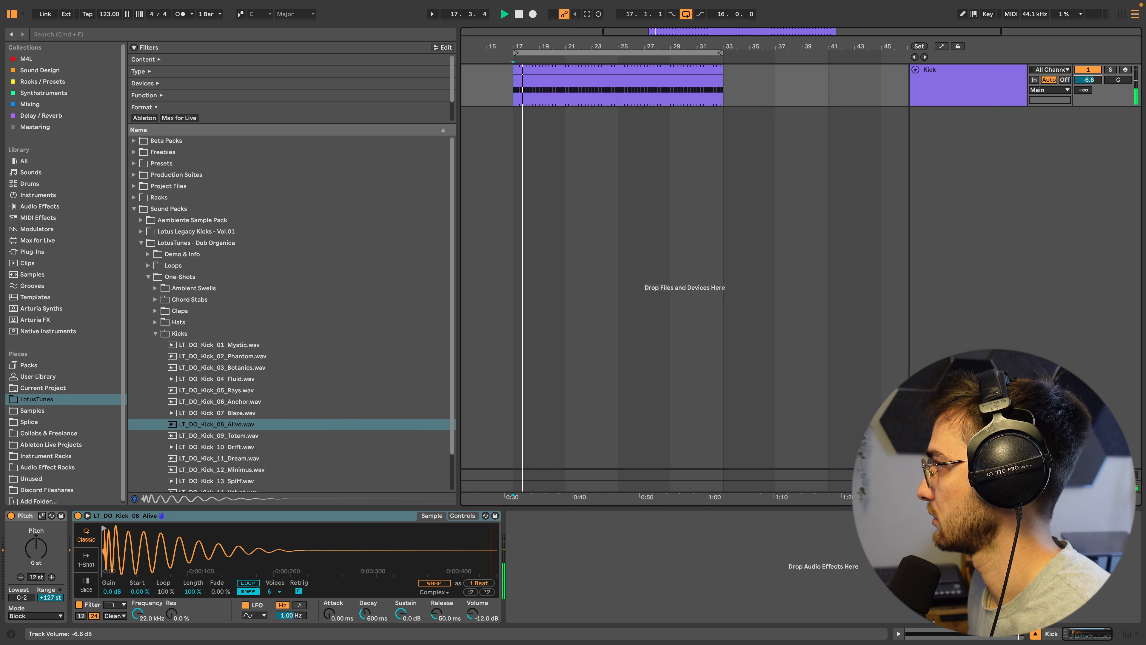
Collapse the Kicks sample folder and add a new MIDI track below the Kick track
click(152, 335)
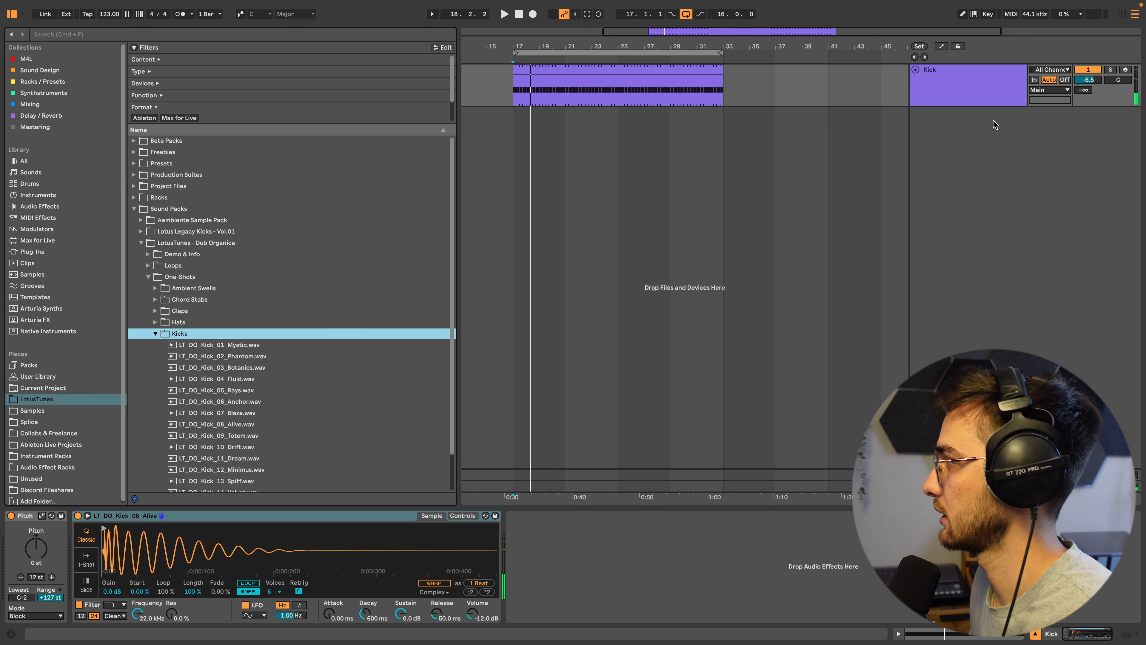
click(971, 103)
key(super+shift+t)
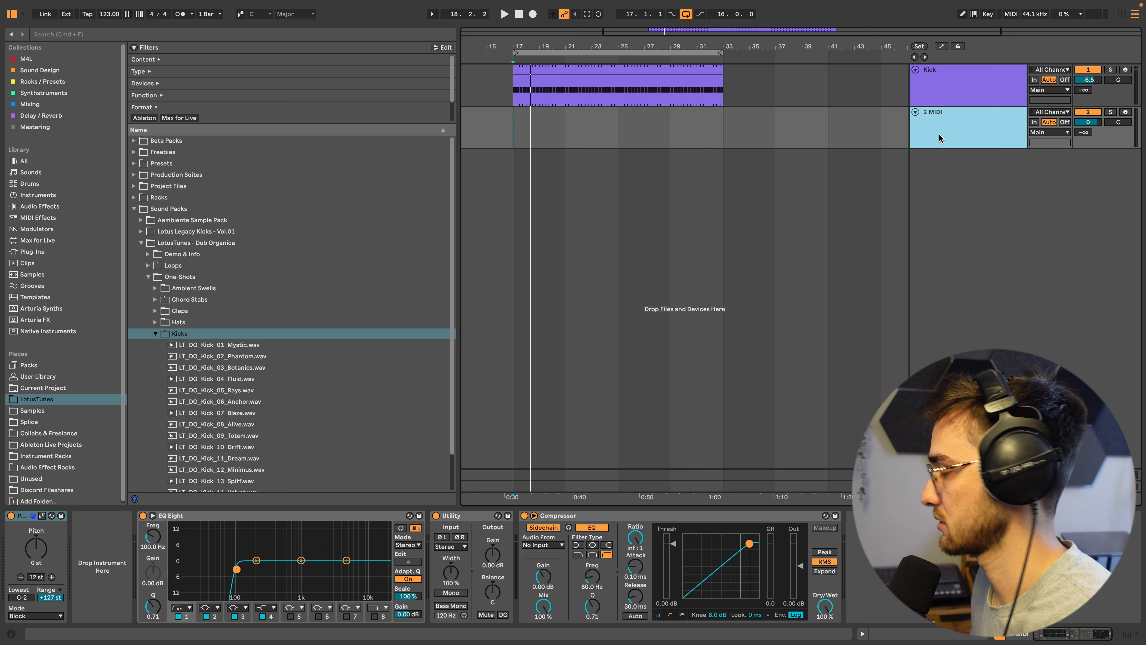
Audition samples in the Hats folder and load LT_DO_Hat 03 - Botanics.wav as the new track's instrument
click(158, 322)
click(162, 344)
scroll(284, 352, down, 1)
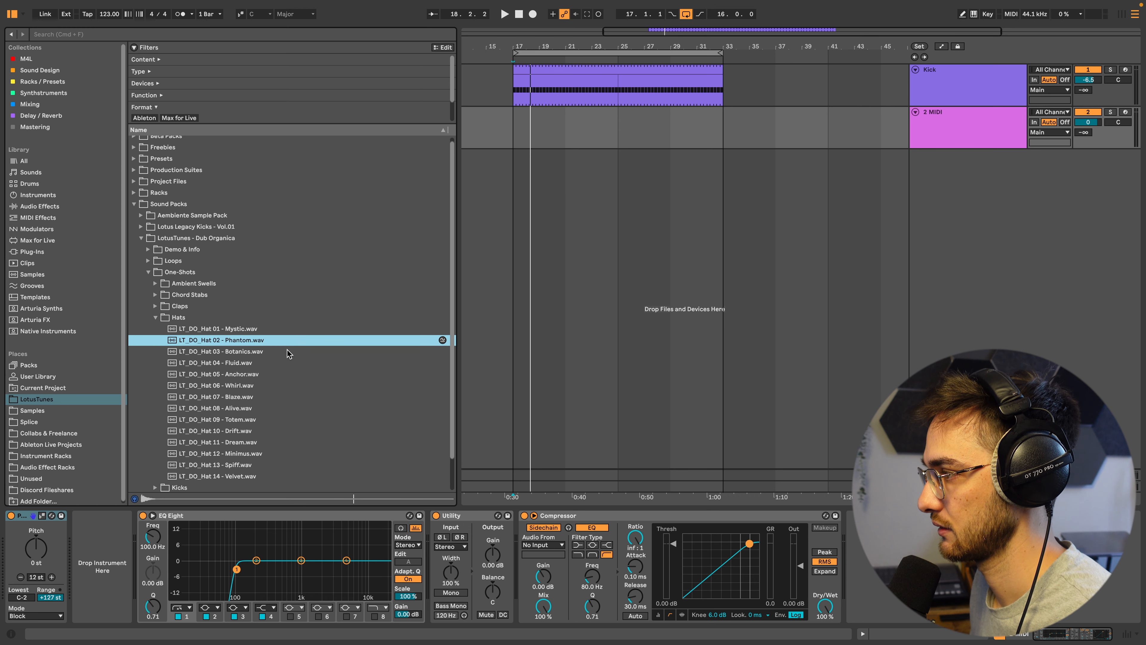
click(259, 356)
key(Down)
key(Up)
click(254, 353)
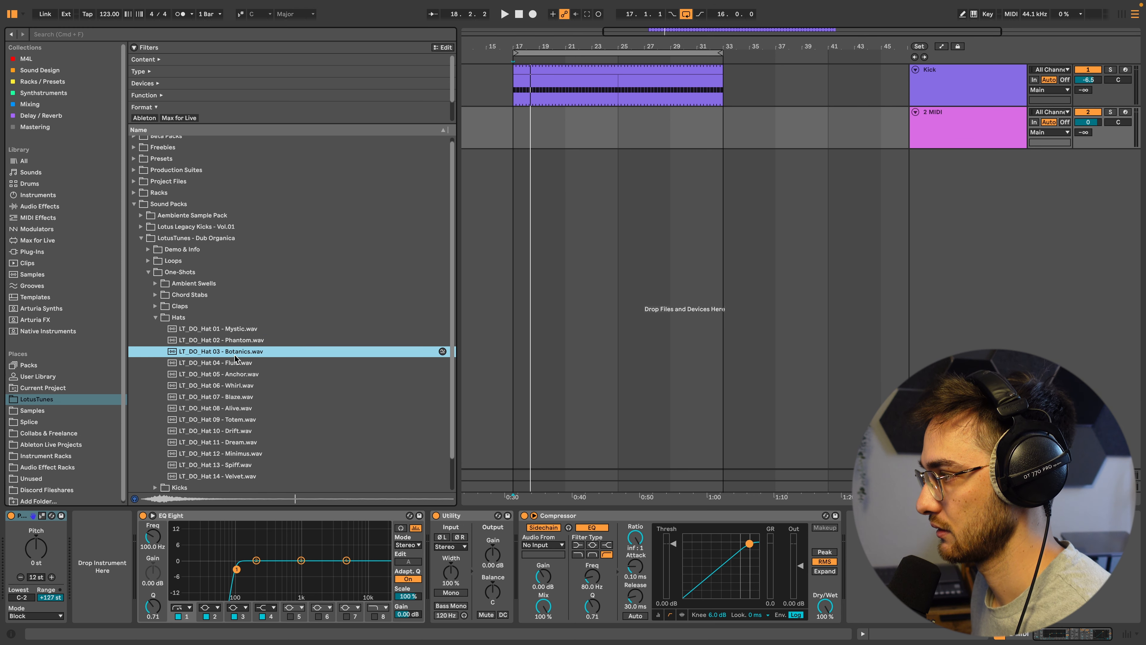
drag(234, 356, 130, 569)
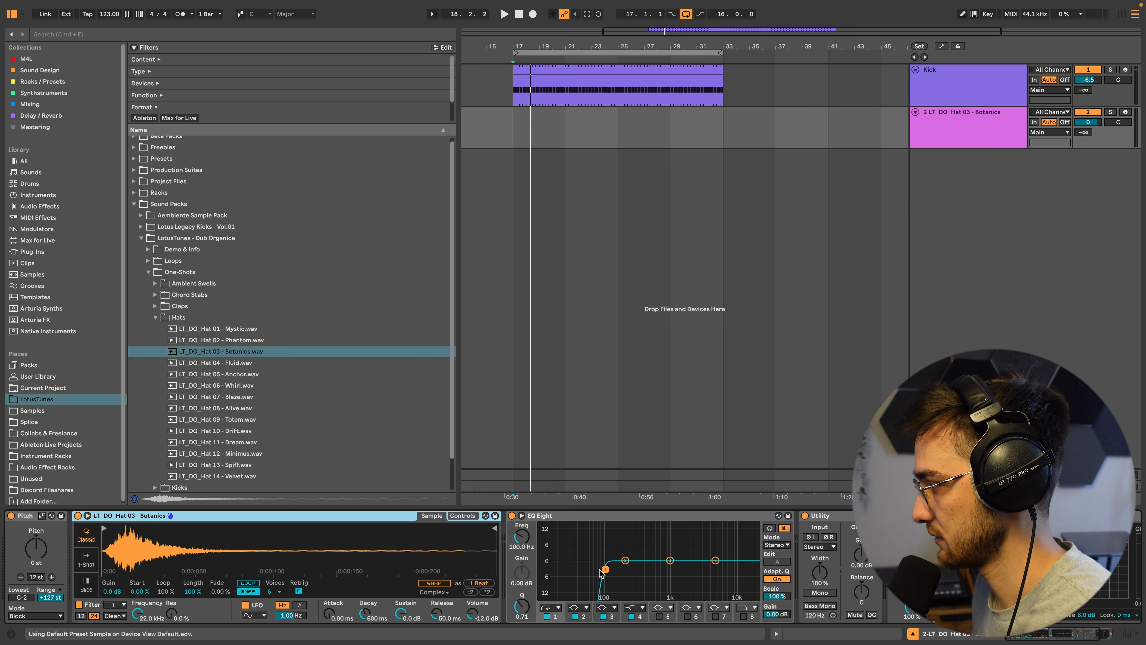
Create an 8-bar hat clip at bar 17 with a 1/8 grid, placing an offbeat C3 note at 1.1.3 looped over one beat
click(513, 123)
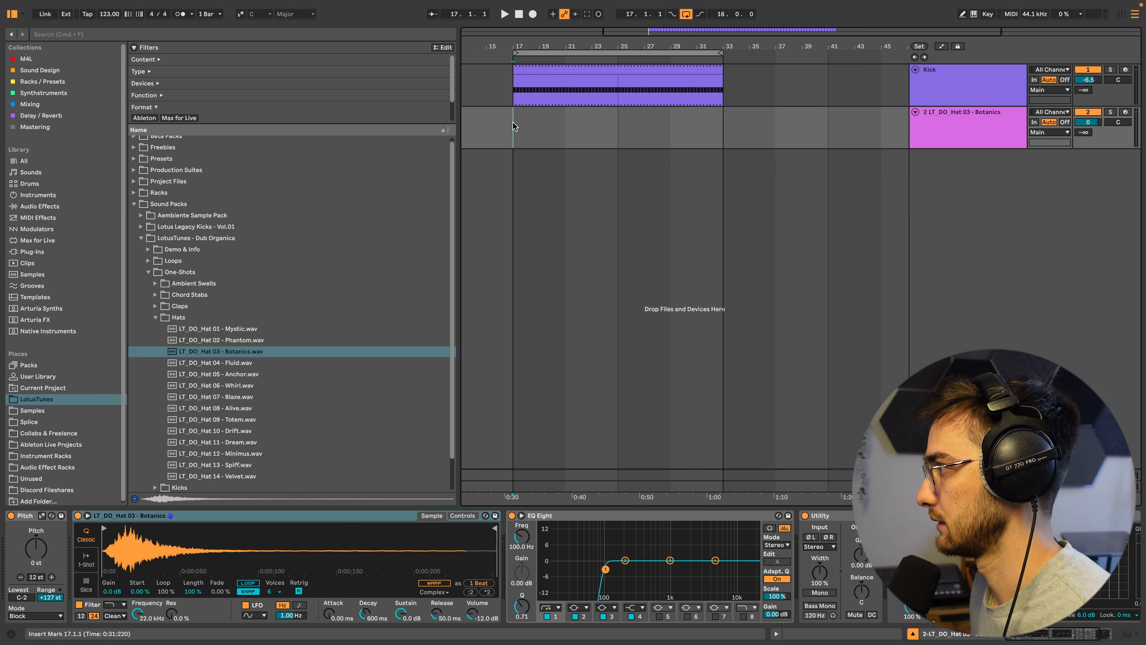
double_click(513, 122)
right_click(385, 407)
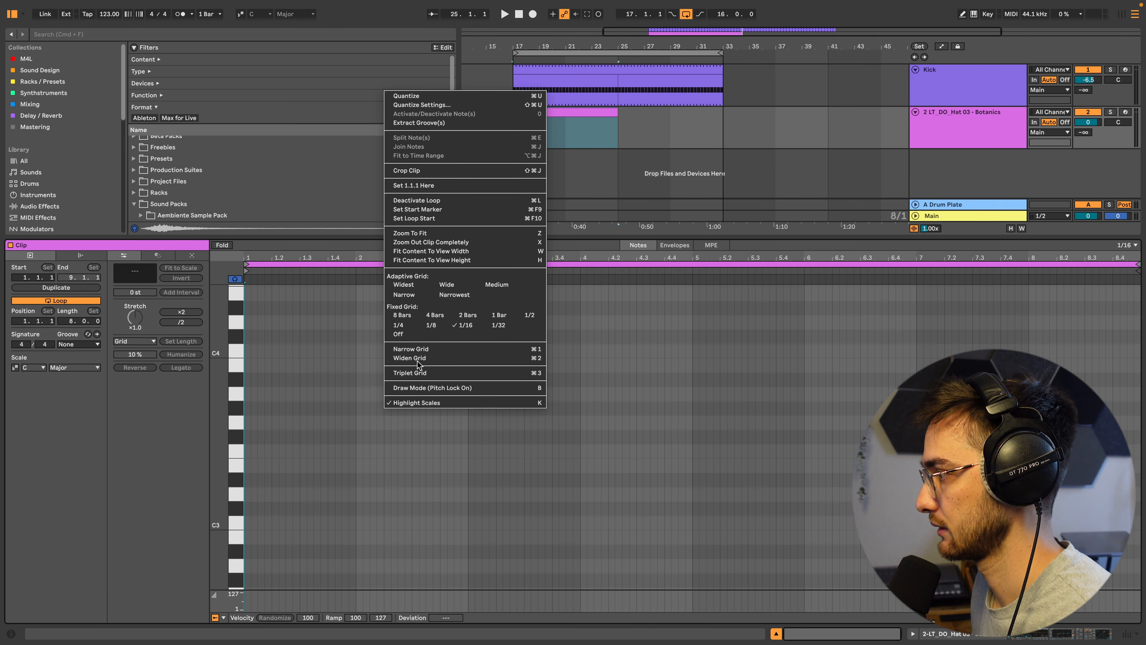
click(439, 326)
double_click(264, 523)
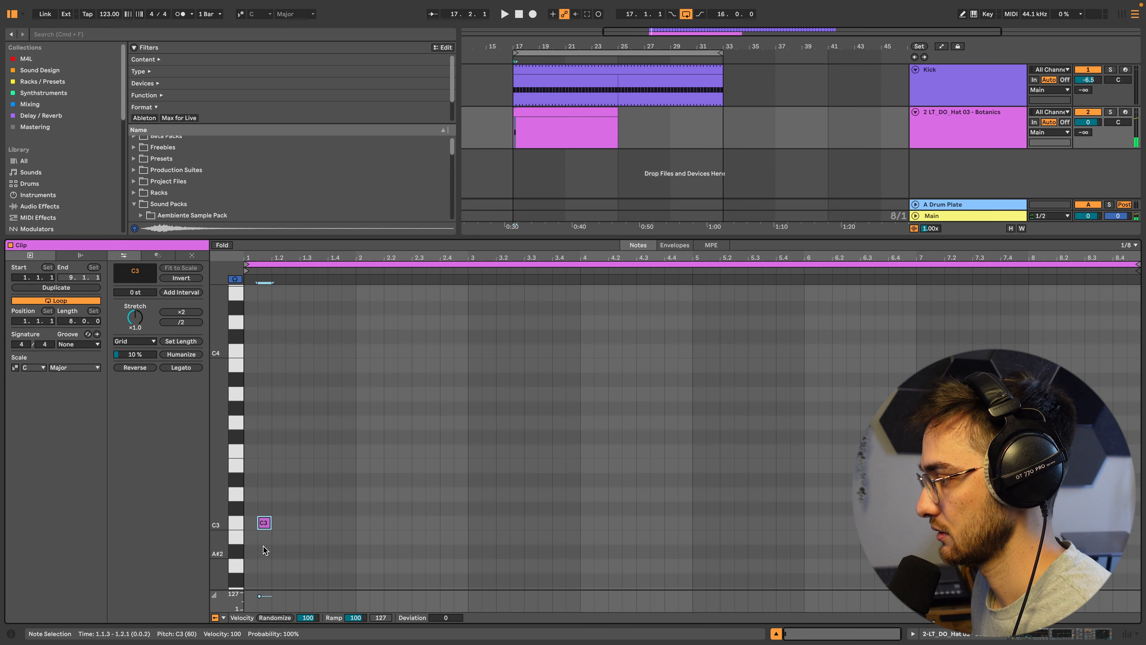
key(super+l)
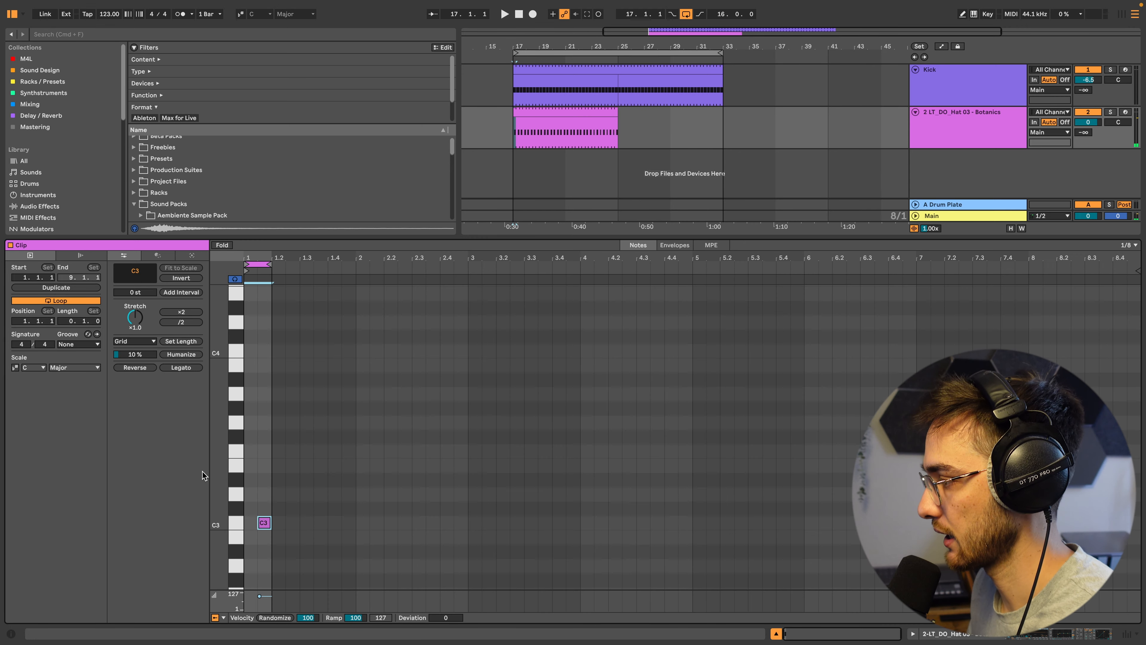
During playback, raise the hat's EQ Eight low cut to 599 Hz with Q 0.41 and lower the track to -11.2 dB
key(space)
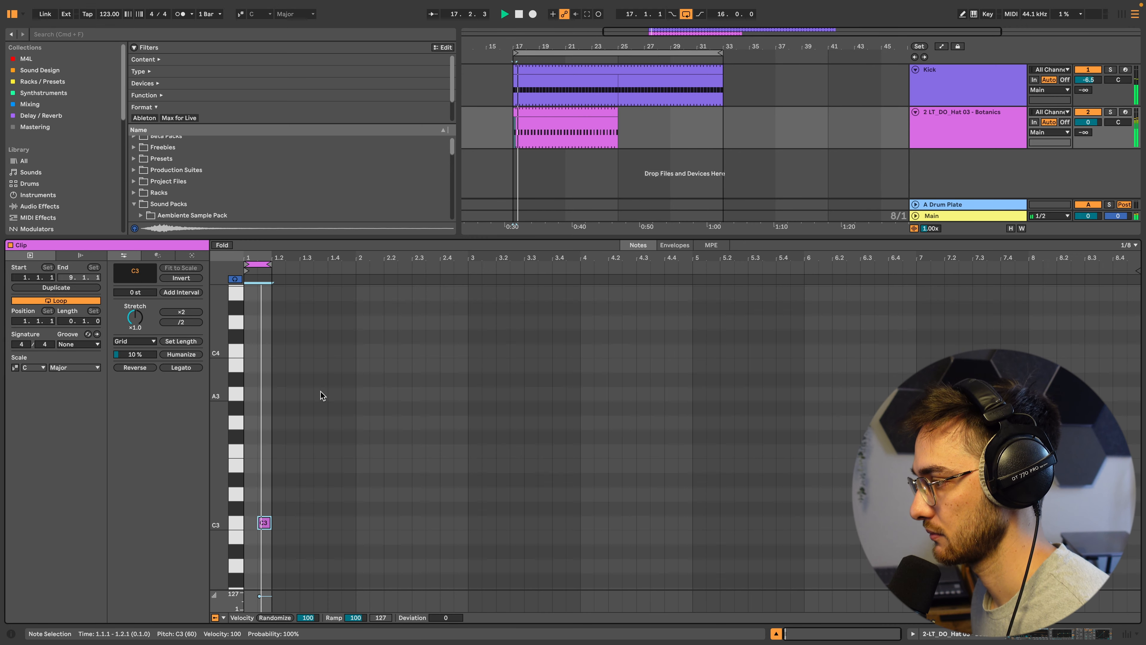
key(shift+Tab)
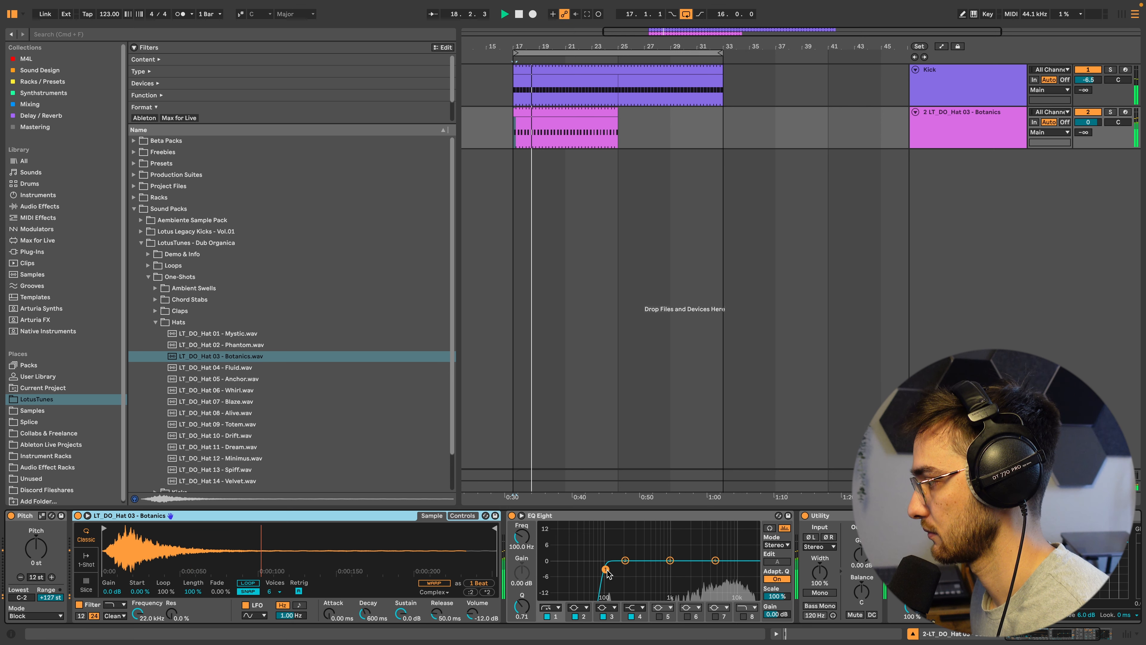
drag(606, 571, 656, 577)
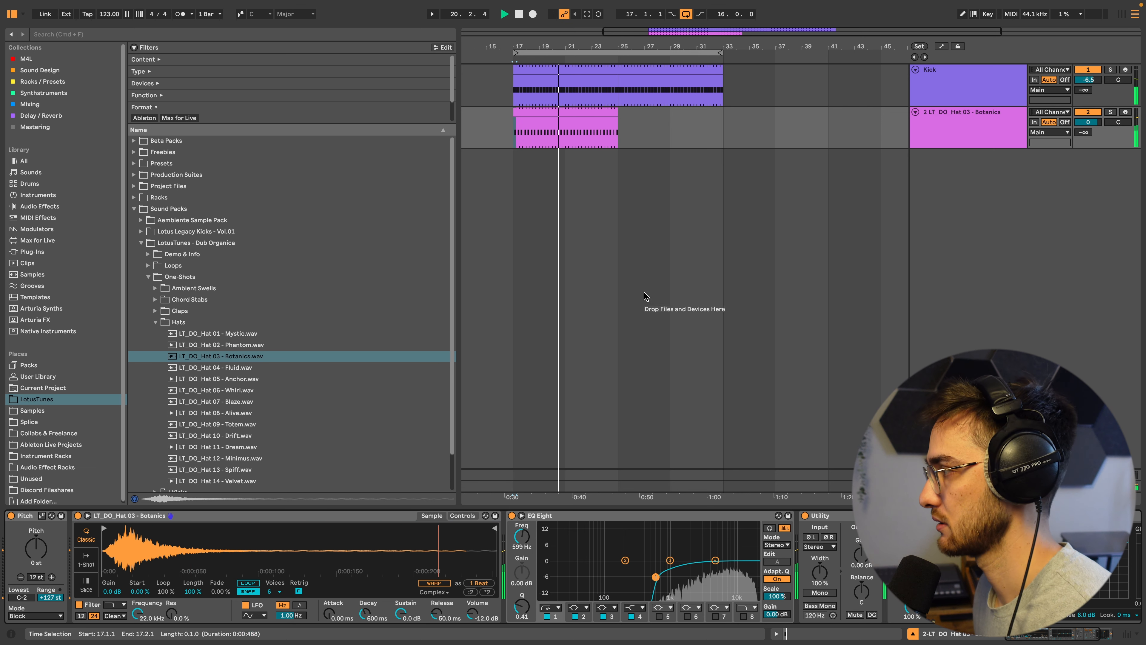
drag(1089, 122, 1088, 131)
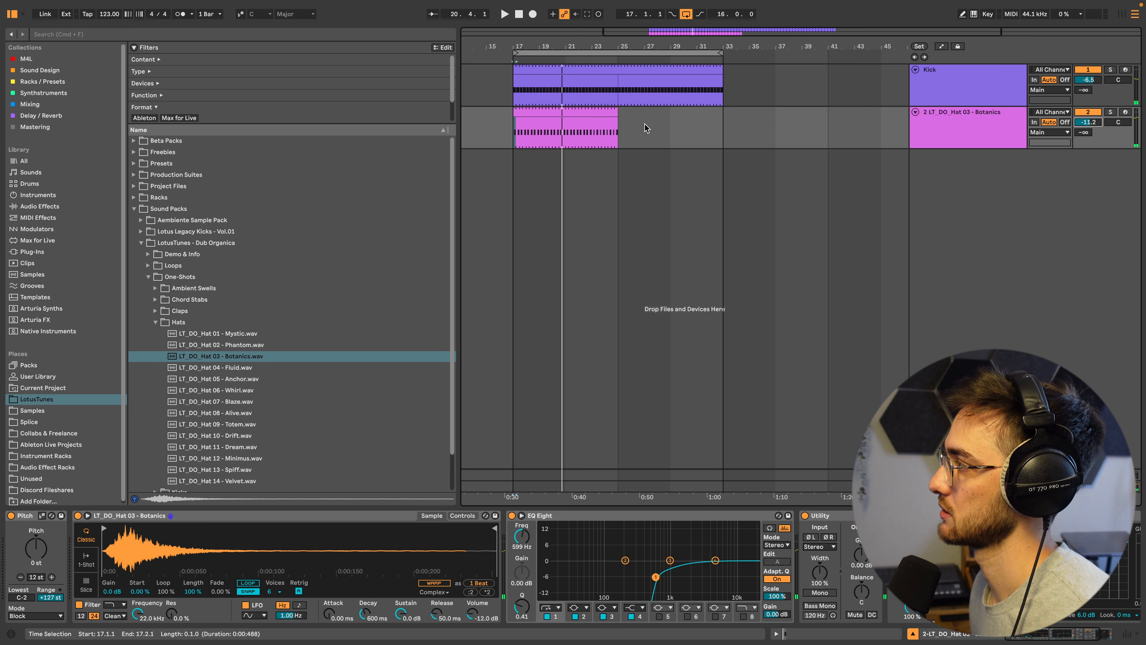
Extend the looped hat clip to bar 33 and play it together with the kick
drag(616, 114, 710, 121)
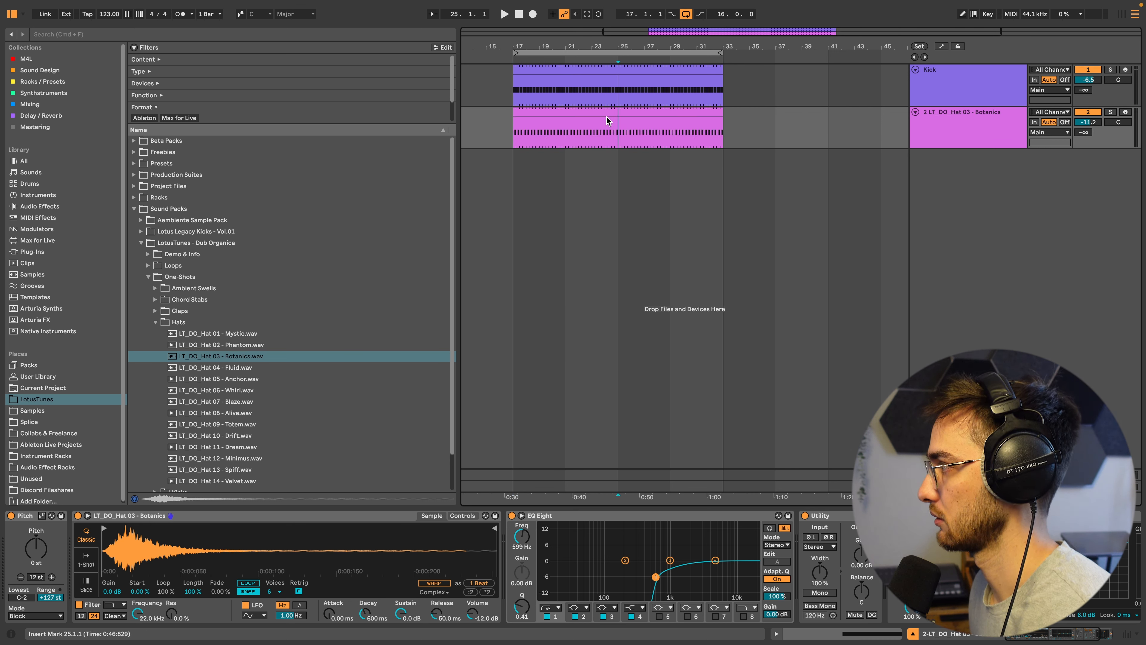
key(space)
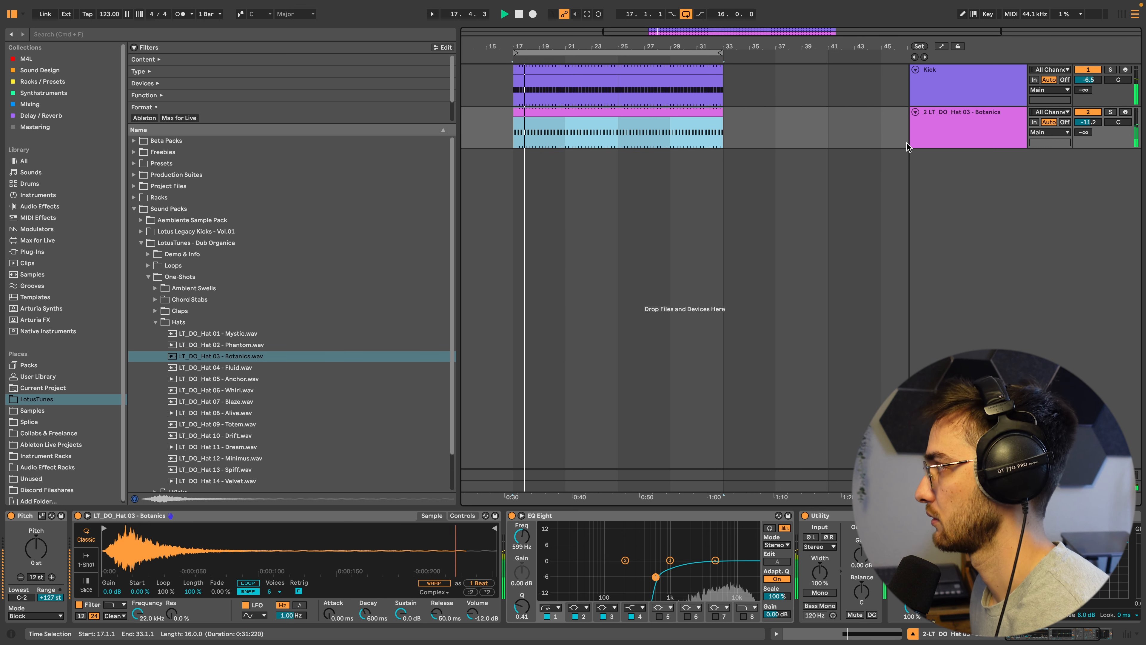
Add a new MIDI track below the hat track and collapse the Hats sample folder
click(971, 137)
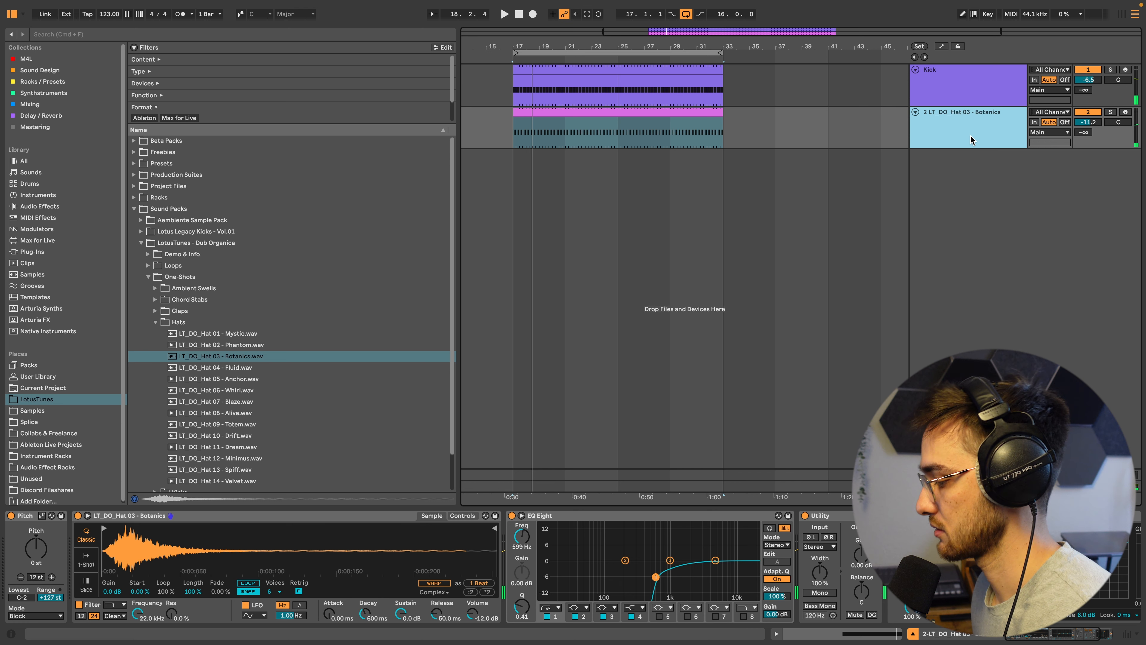
key(super+shift+t)
click(156, 322)
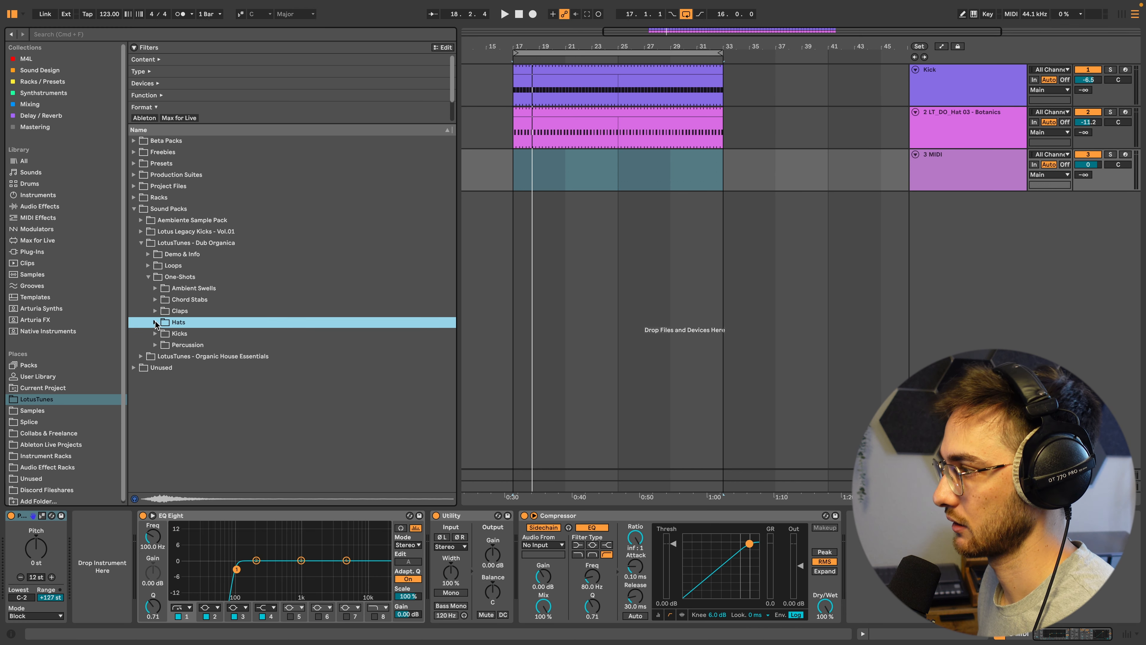
Audition samples in the Claps folder and load LT_DO_Clap 04 - Whirl.wav as the third track's instrument
click(157, 311)
click(181, 335)
click(205, 345)
click(226, 352)
click(222, 367)
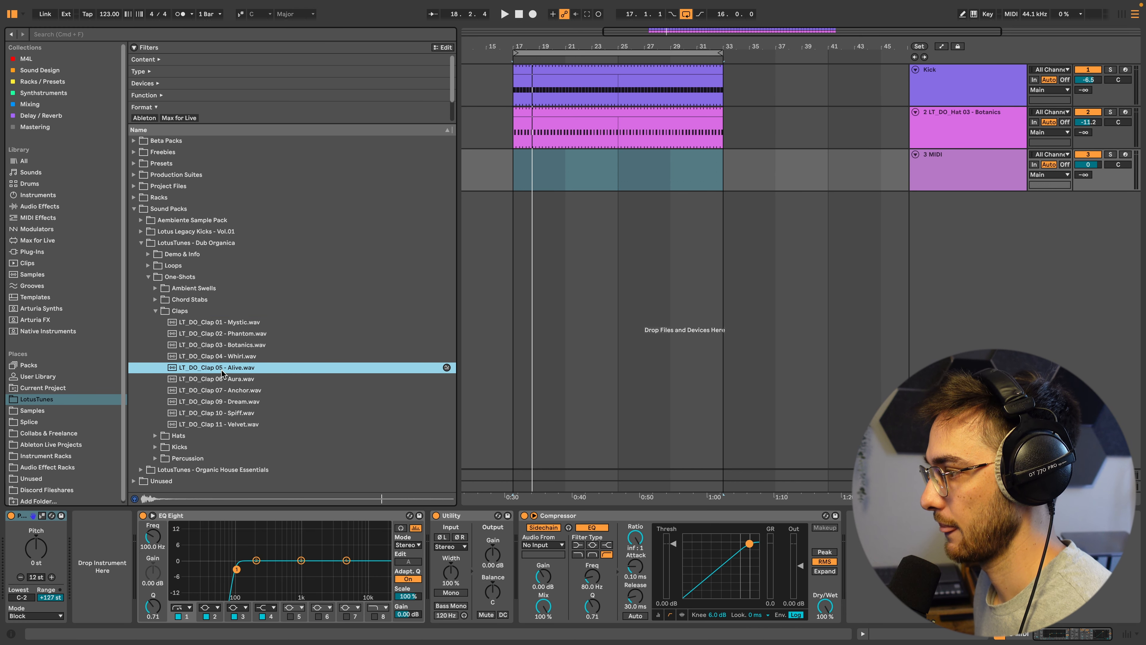
click(244, 356)
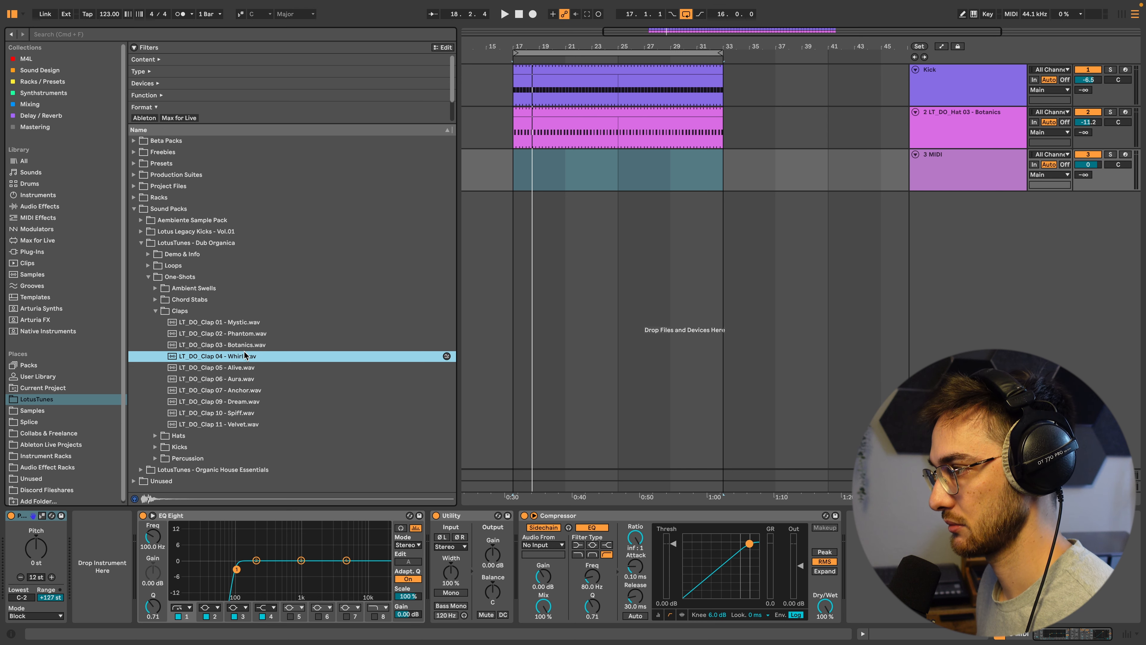
drag(237, 358, 115, 535)
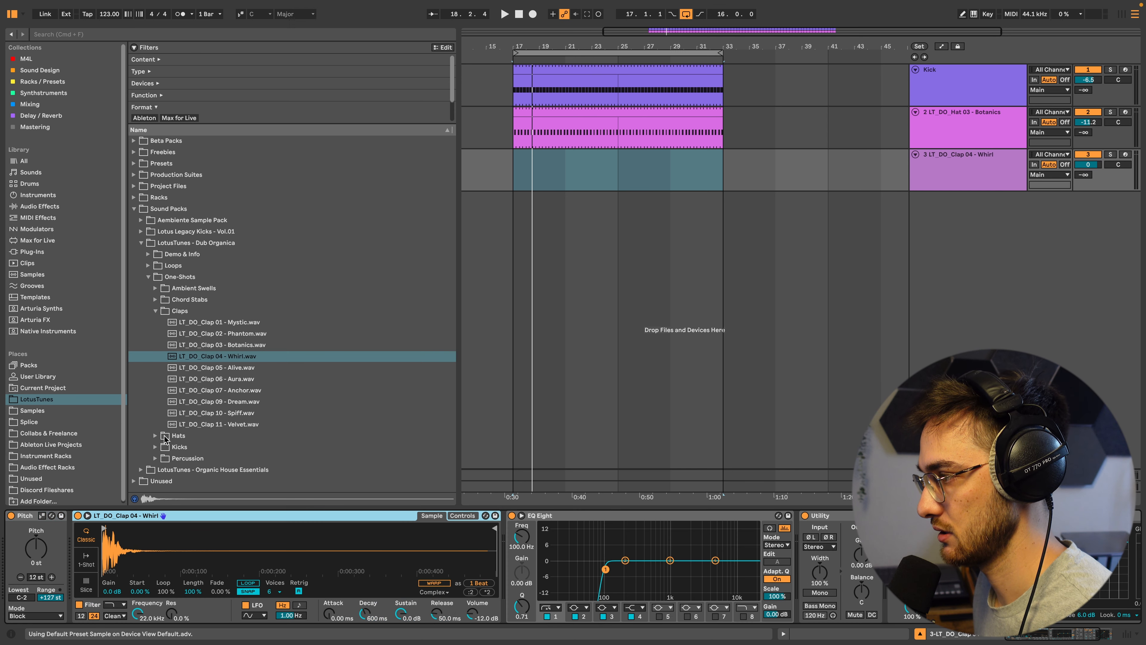
Group the clap sampler into an Instrument Rack and add LT_DO_Clap 09 - Dream.wav as a second chain named "long"
key(super+g)
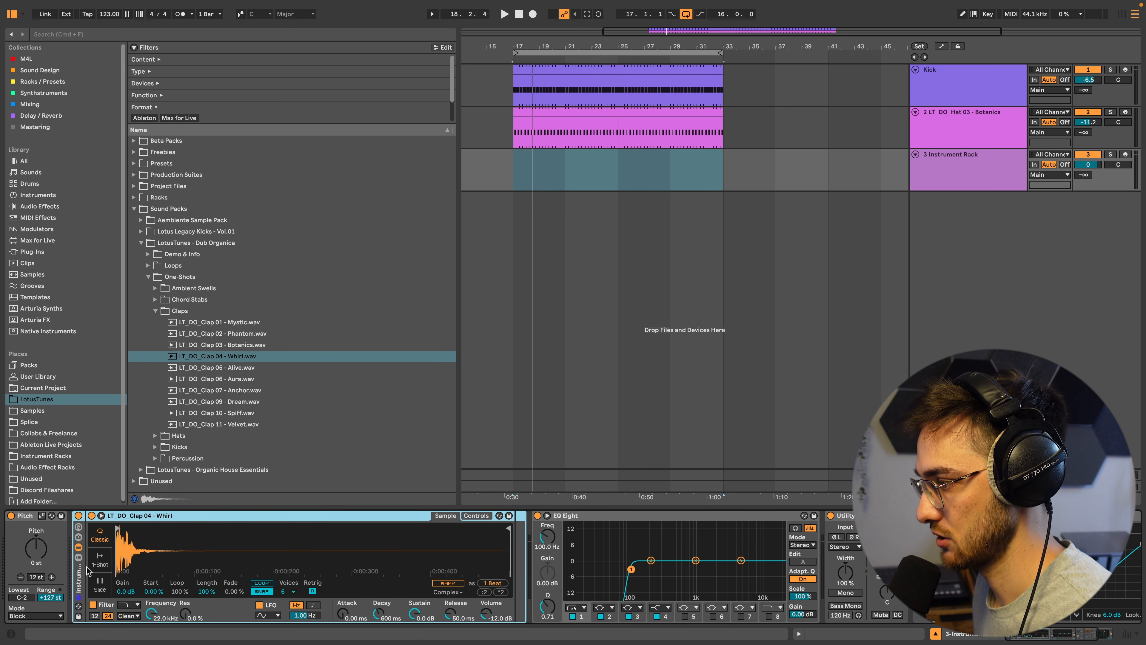
click(79, 558)
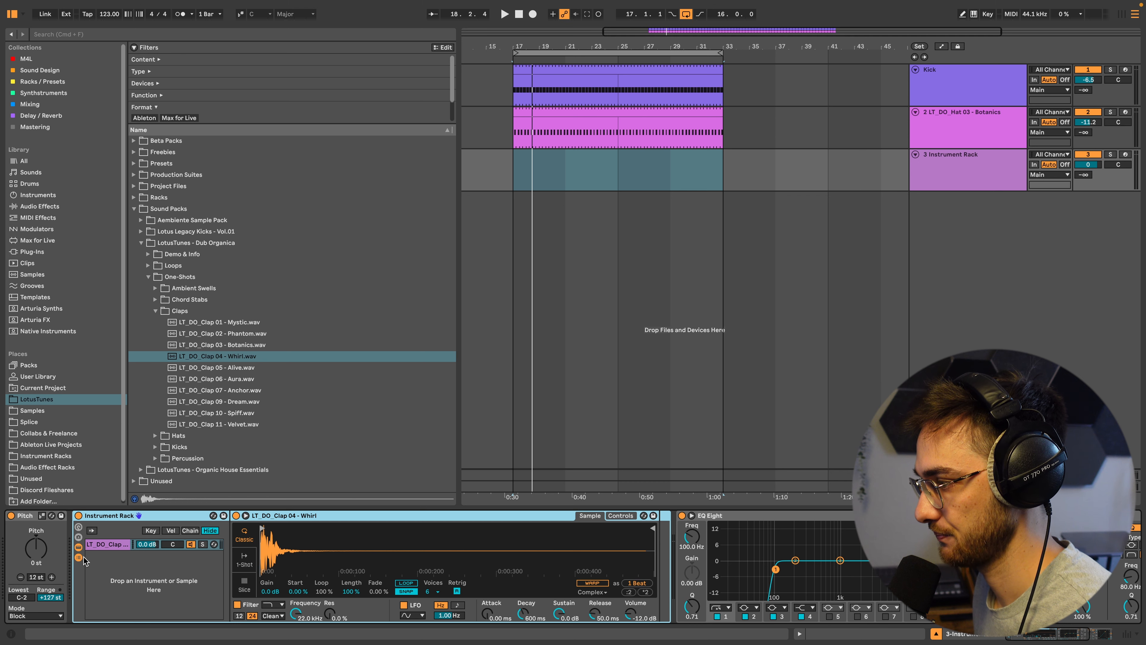
drag(223, 401, 135, 563)
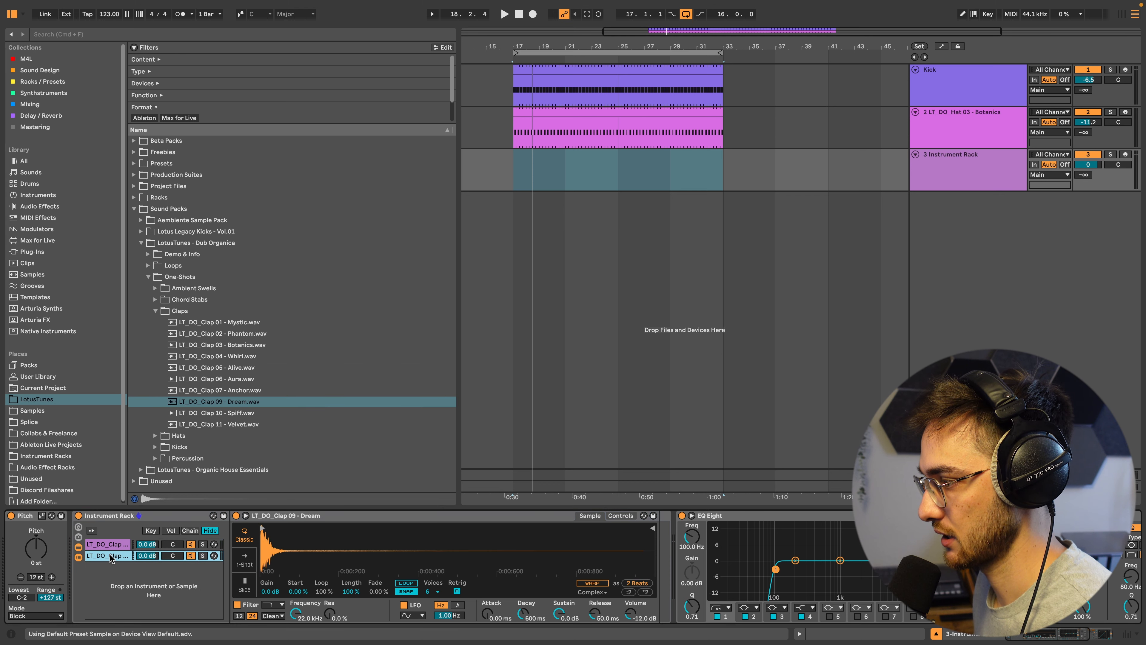
key(Return)
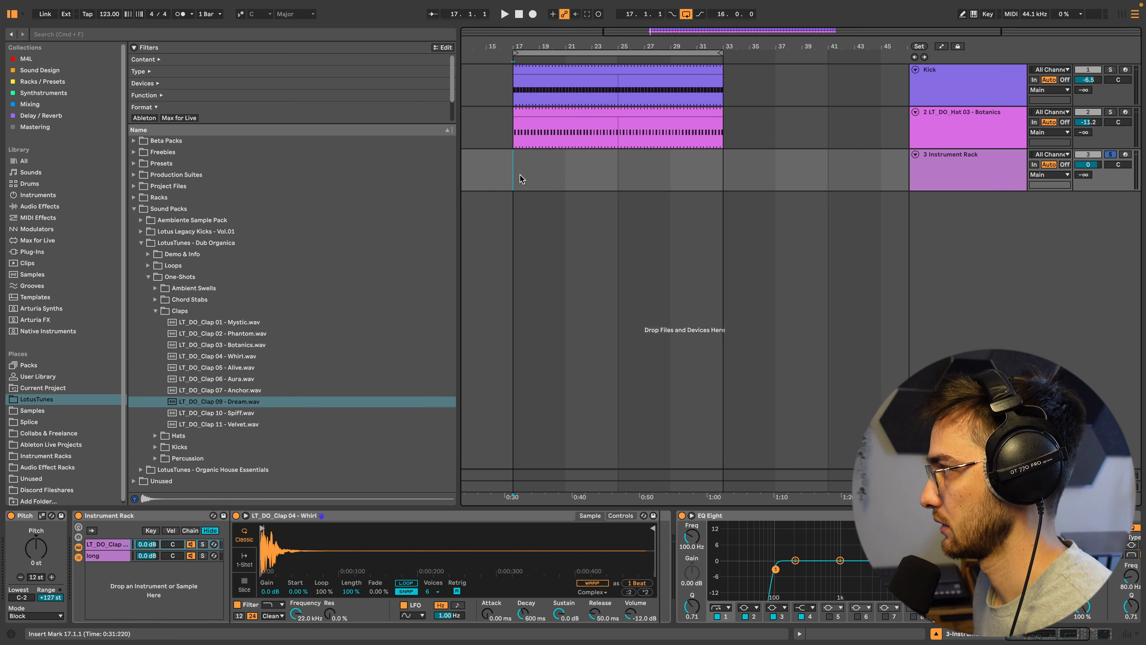
Create an 8-bar MIDI clip at bar 17 on the clap rack's track and set its fixed grid to 1/4
double_click(520, 175)
click(527, 150)
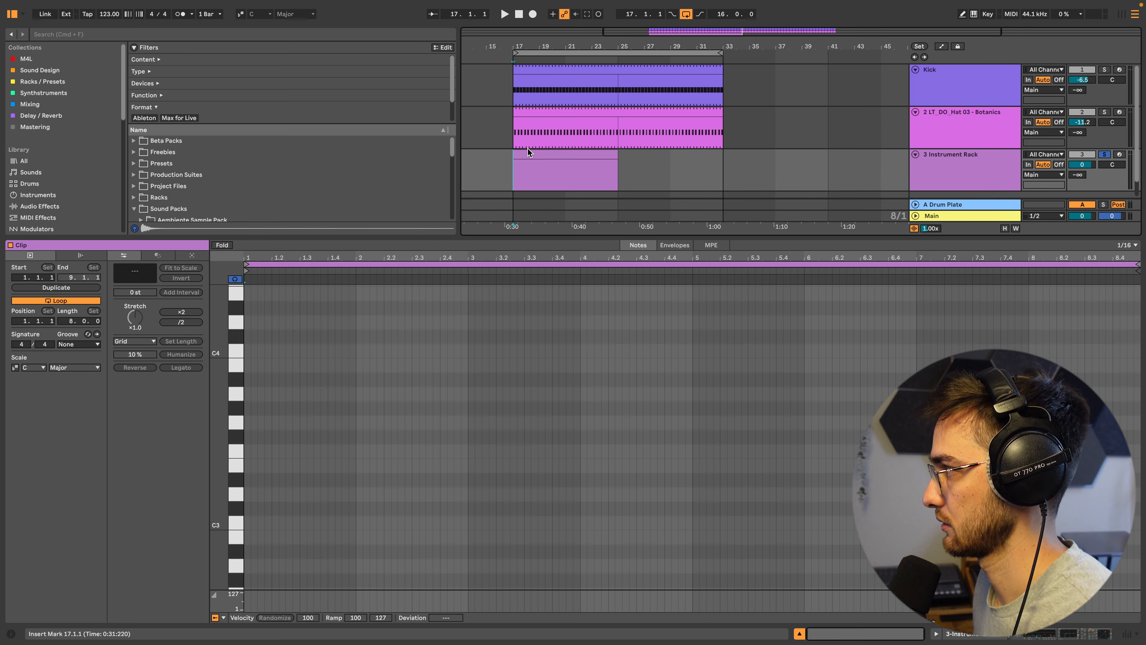
right_click(274, 527)
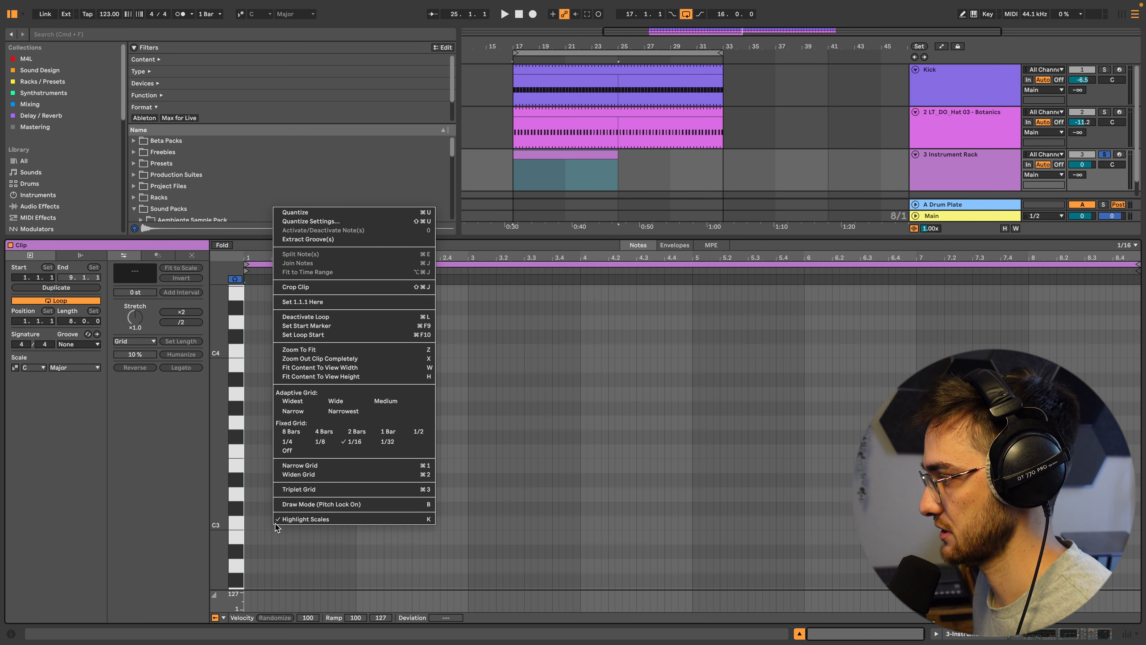
click(295, 442)
Place a quarter-note C3 at 1.2 in the clap clip and loop the clip over its first two beats
double_click(276, 524)
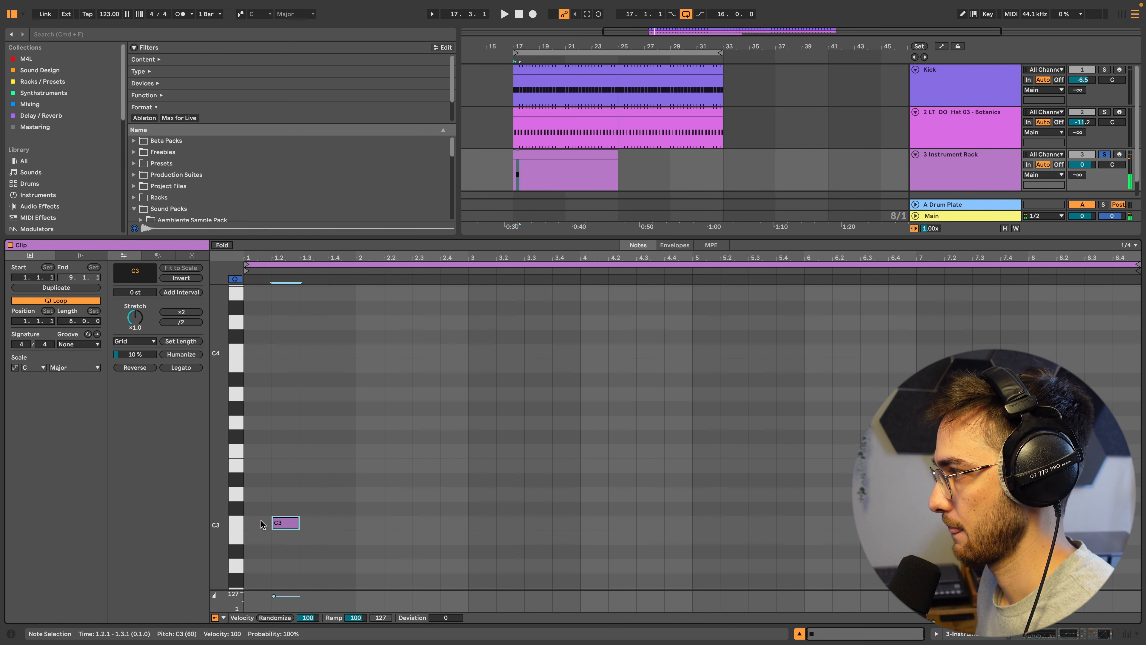
drag(261, 524, 287, 519)
drag(281, 256, 288, 257)
key(super+l)
Play the clap pattern, turn off the clap track's solo and lower its volume to -4.2 dB
key(space)
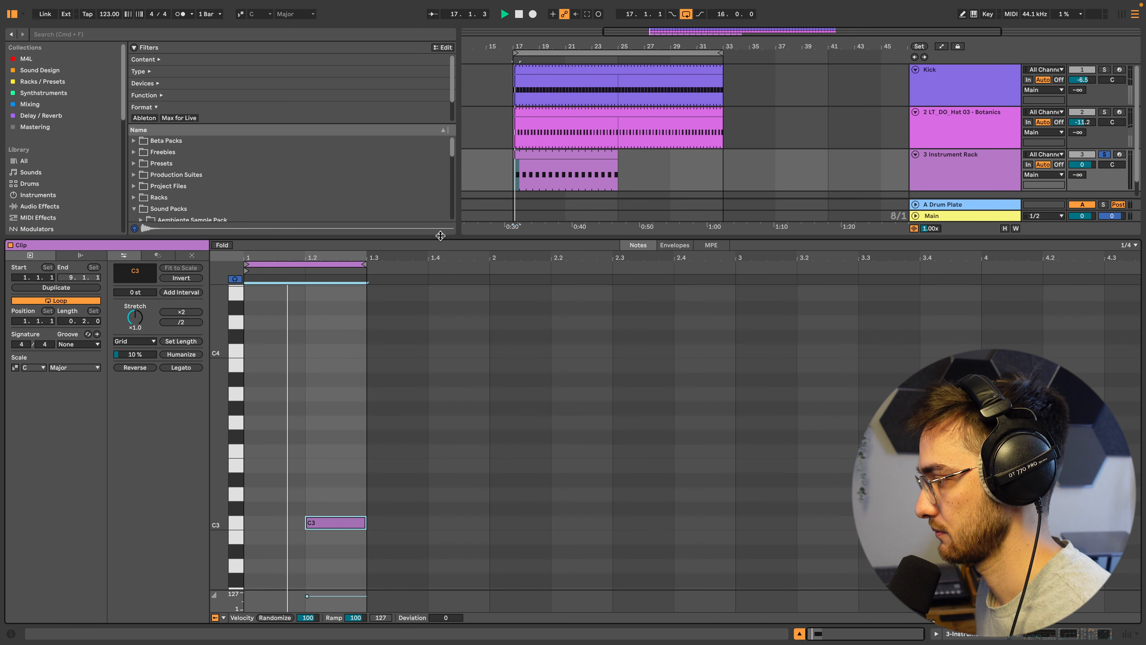
key(shift+Tab)
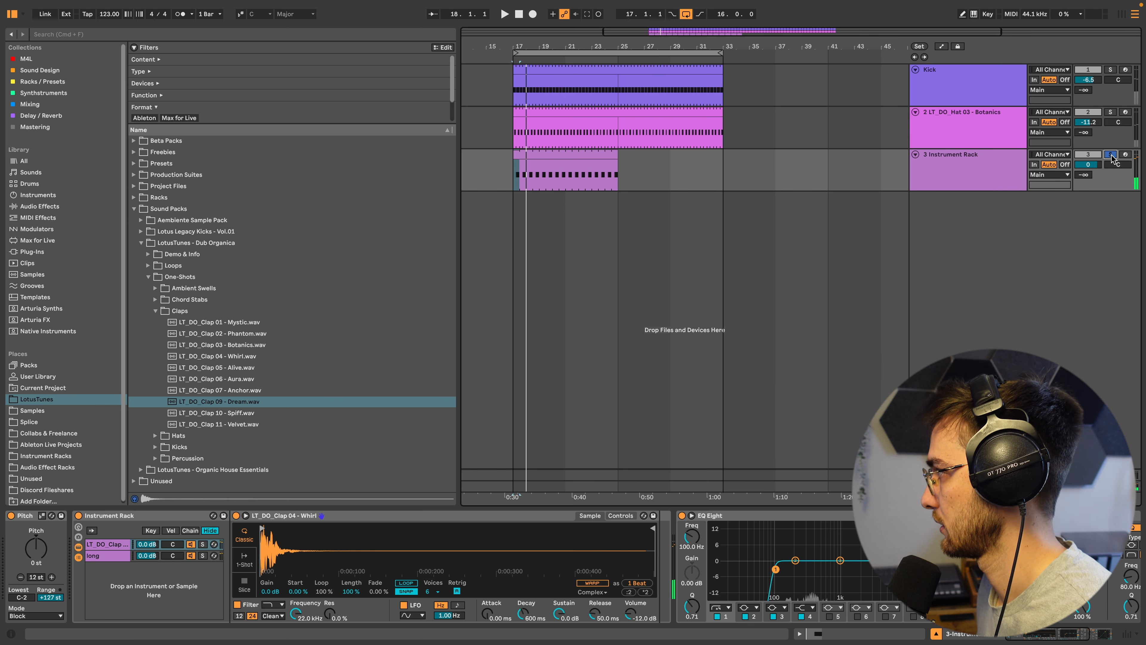
drag(1089, 164, 1088, 166)
key(space)
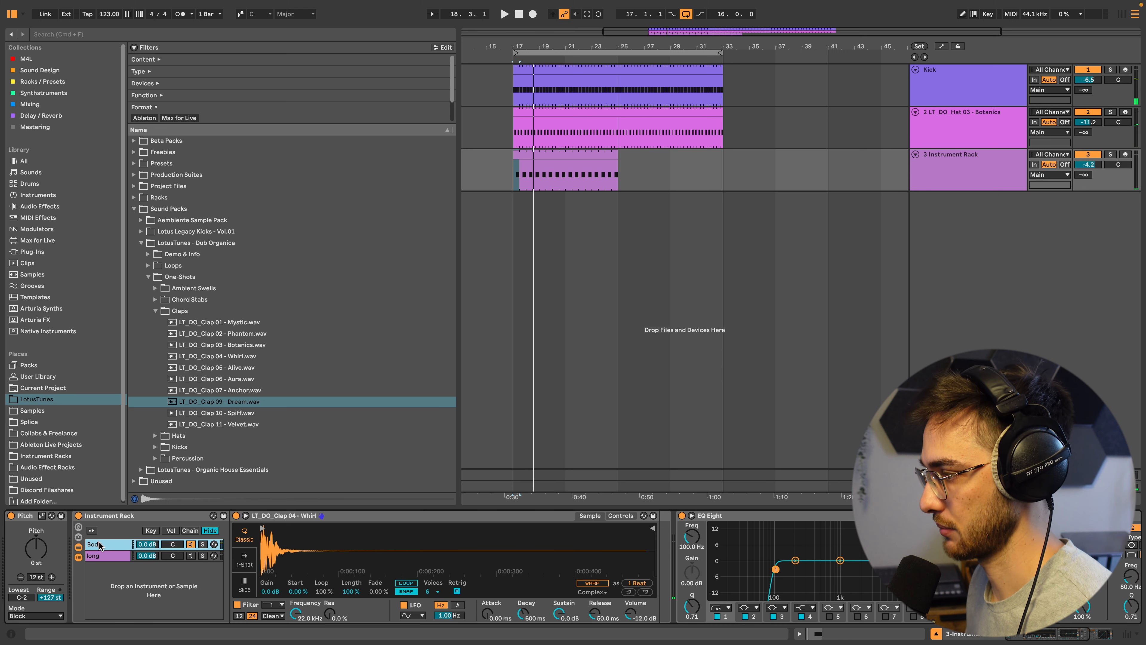
Reactivate the "long" chain in the clap Instrument Rack
click(190, 555)
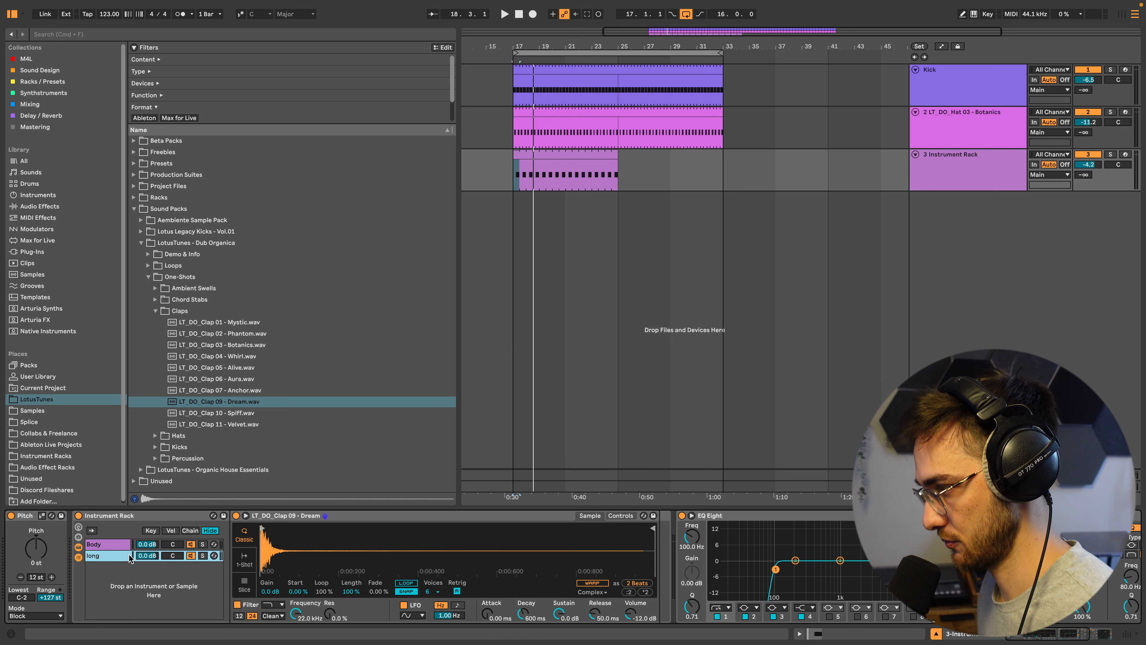
Add LT_DO_Clap 10 - Spiff.wav as a third chain in the clap Instrument Rack
click(112, 545)
click(232, 414)
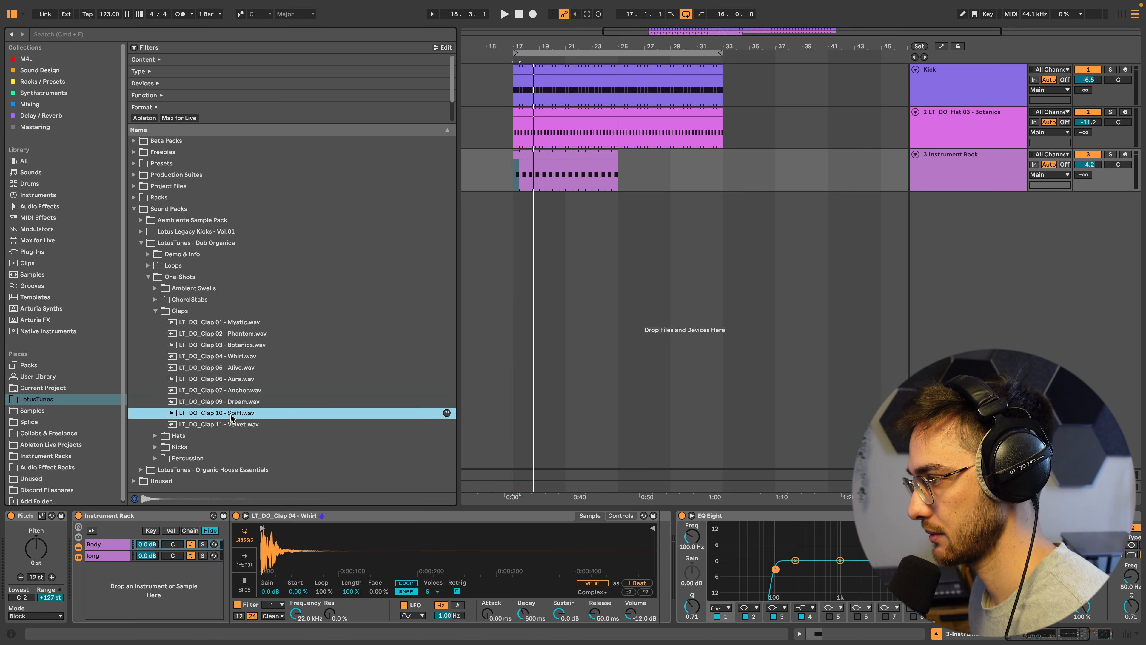
drag(232, 418, 149, 587)
Balance the clap chains at -3.4 dB for Body, -11.2 dB for long and -29.0 dB for Spiff, and rename the Spiff chain 909
key(space)
mouse_move(149, 544)
mouse_down()
mouse_move(149, 572)
mouse_move(149, 535)
mouse_move(148, 594)
mouse_move(149, 537)
mouse_move(149, 549)
mouse_up()
key(space)
key(space)
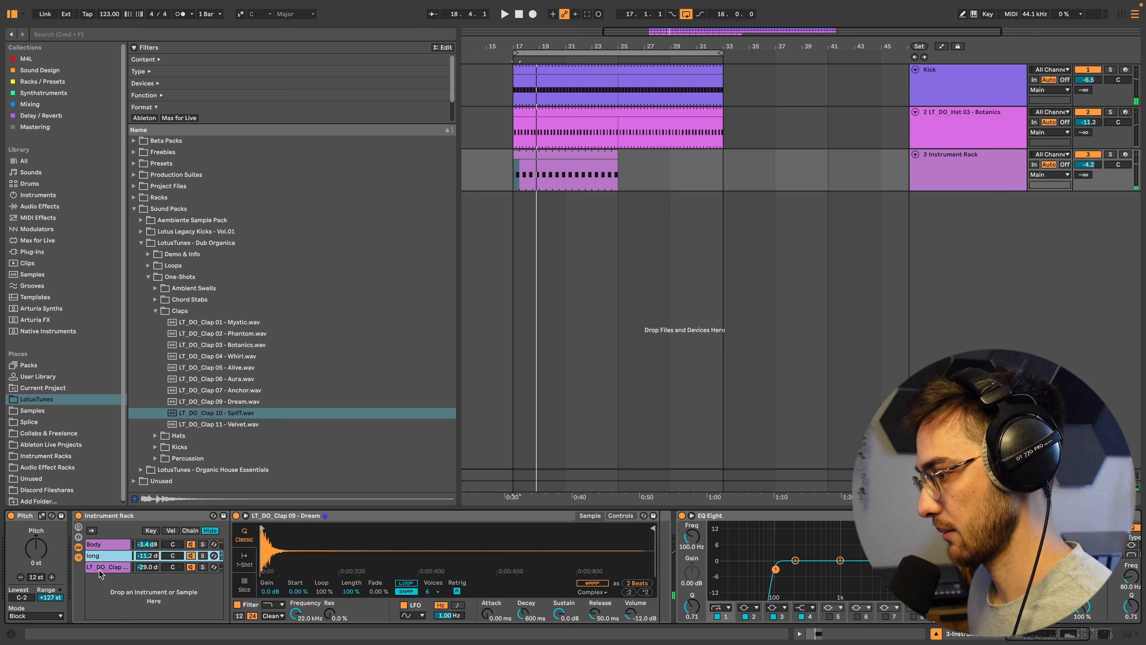
click(120, 567)
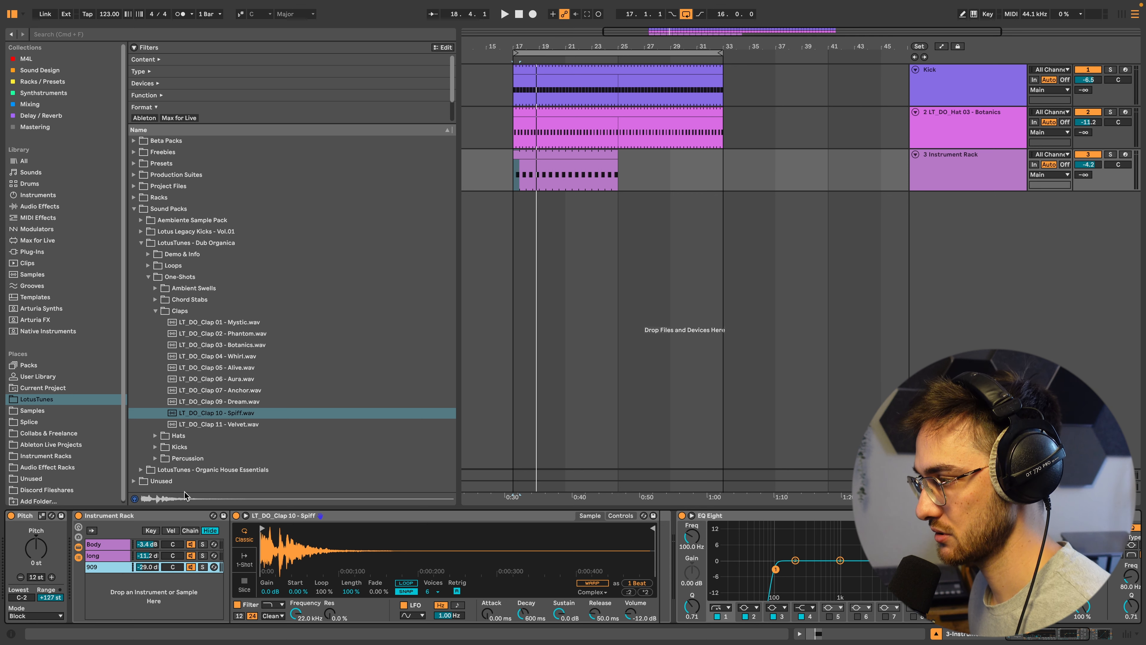
Audition further claps, add LT_DO_Clap 03 - Botanics.wav as a fourth rack chain and set that chain's volume to -10.0 dB
click(205, 424)
click(208, 368)
click(220, 357)
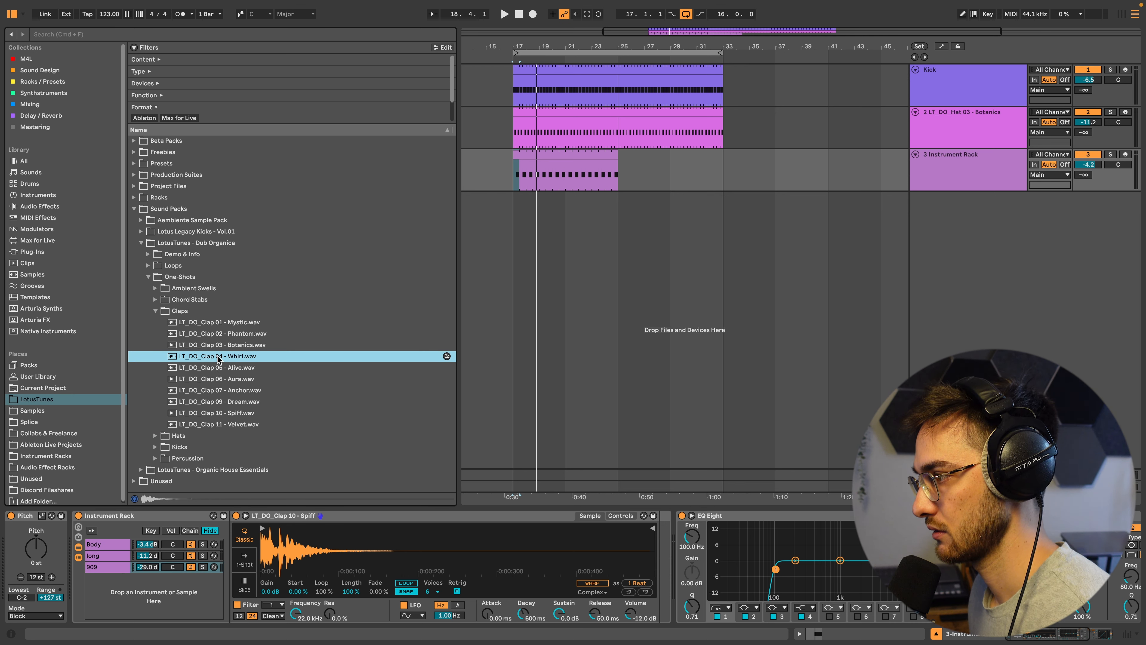
click(230, 346)
drag(248, 346, 151, 581)
key(space)
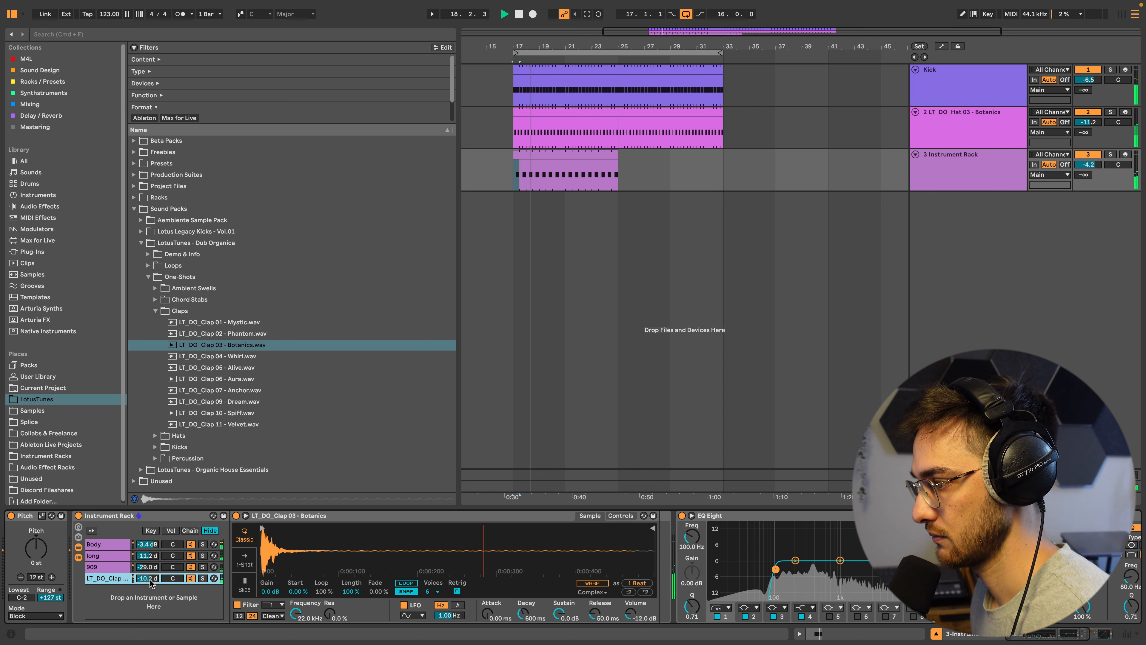
drag(150, 579, 149, 564)
Pan the Body chain to 23L and the 909 chain to 34R in the clap rack
click(149, 556)
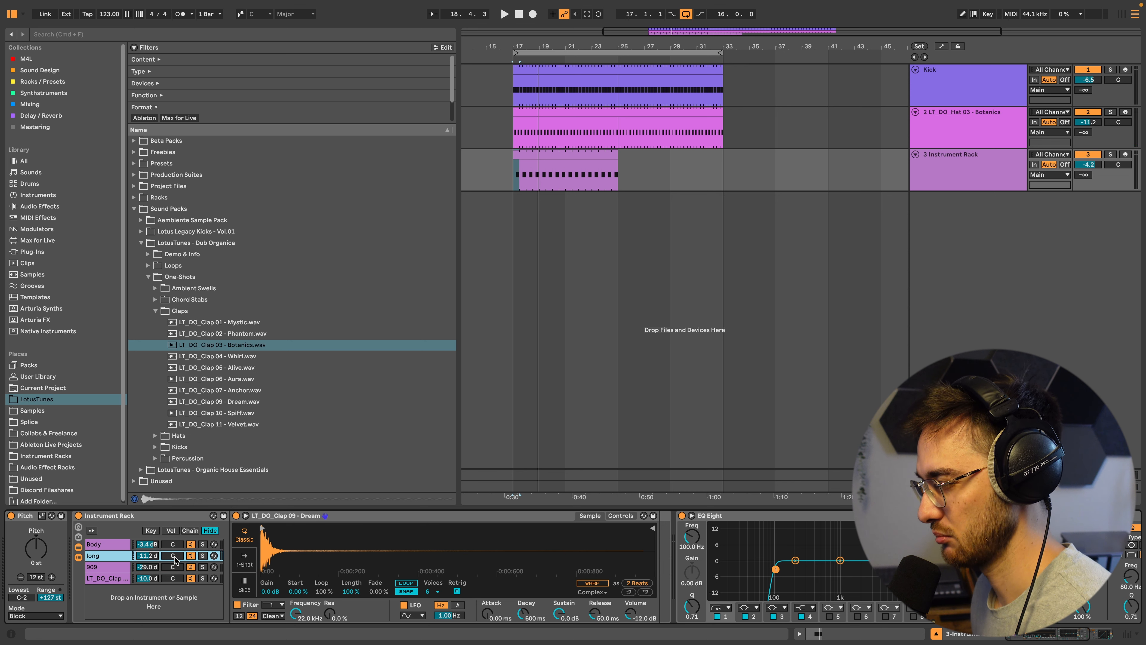
drag(175, 547, 178, 563)
key(space)
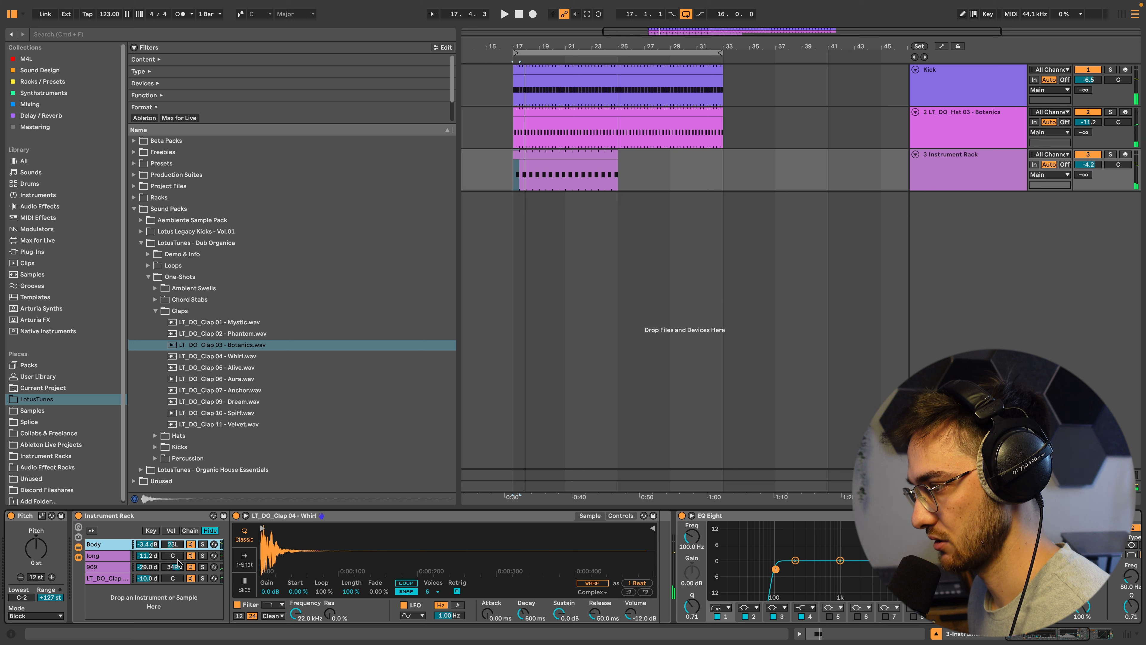
Rename the Clap 03 chain organic and pan it to 20R while playing the clap track soloed
click(113, 578)
key(space)
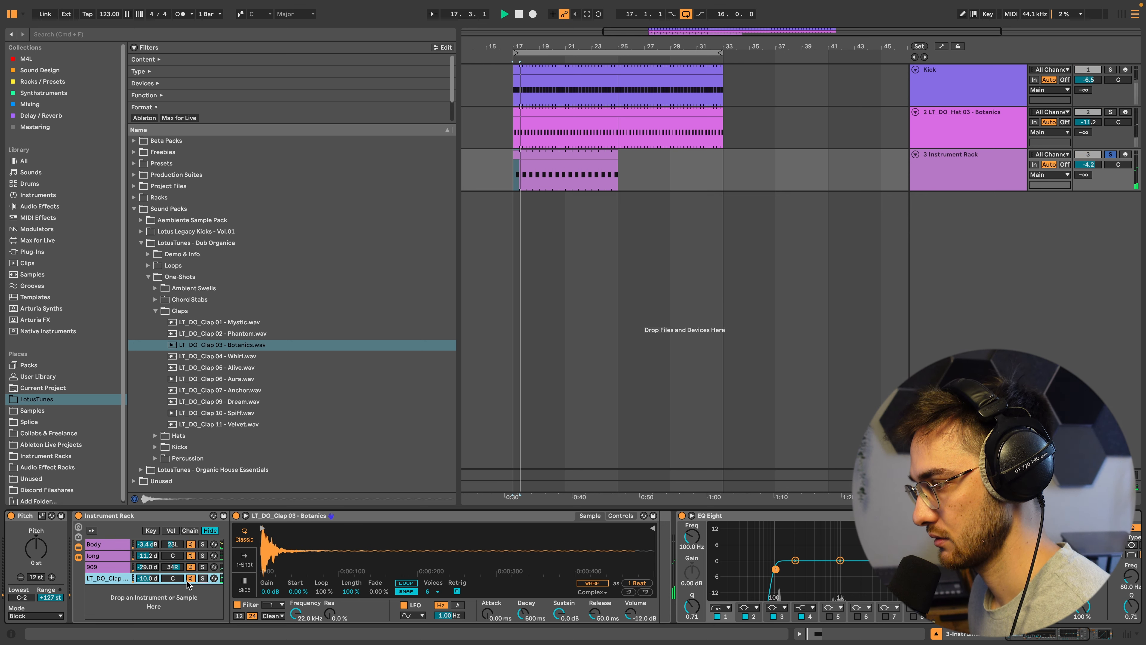
key(super+r)
text(organci)
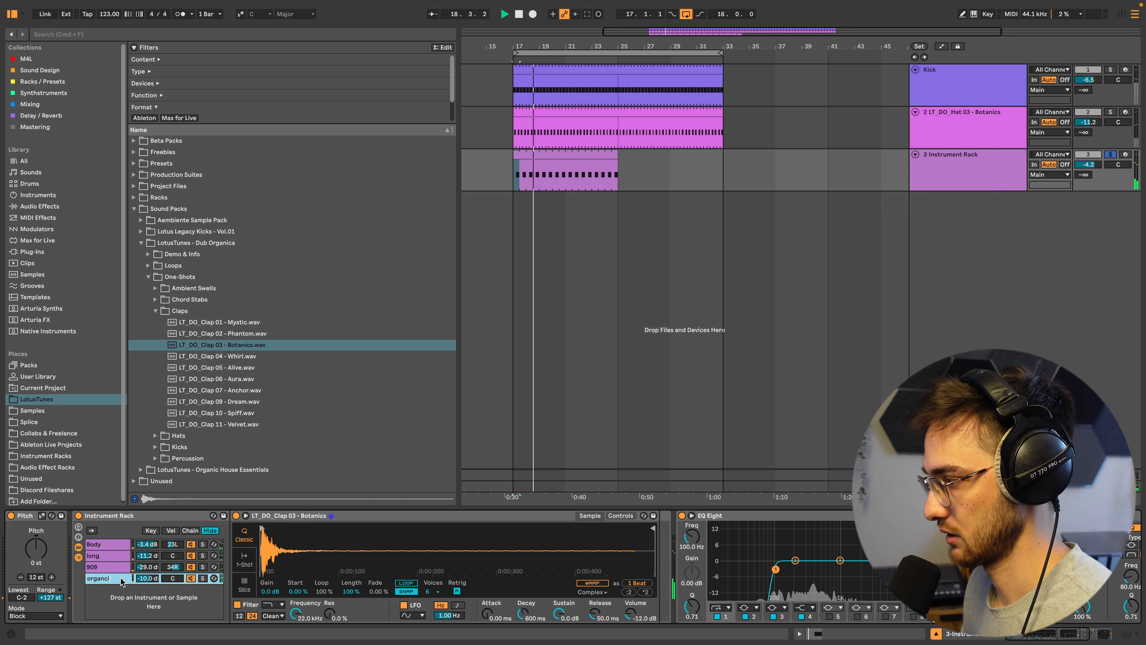
key(BackSpace)
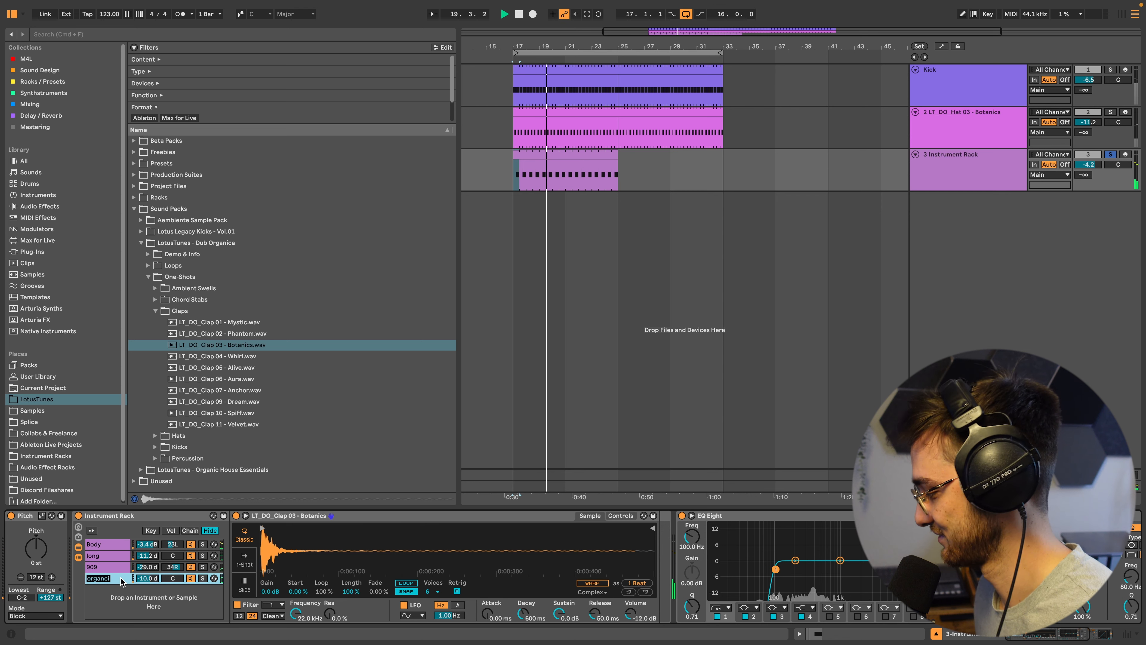
text(i)
key(Return)
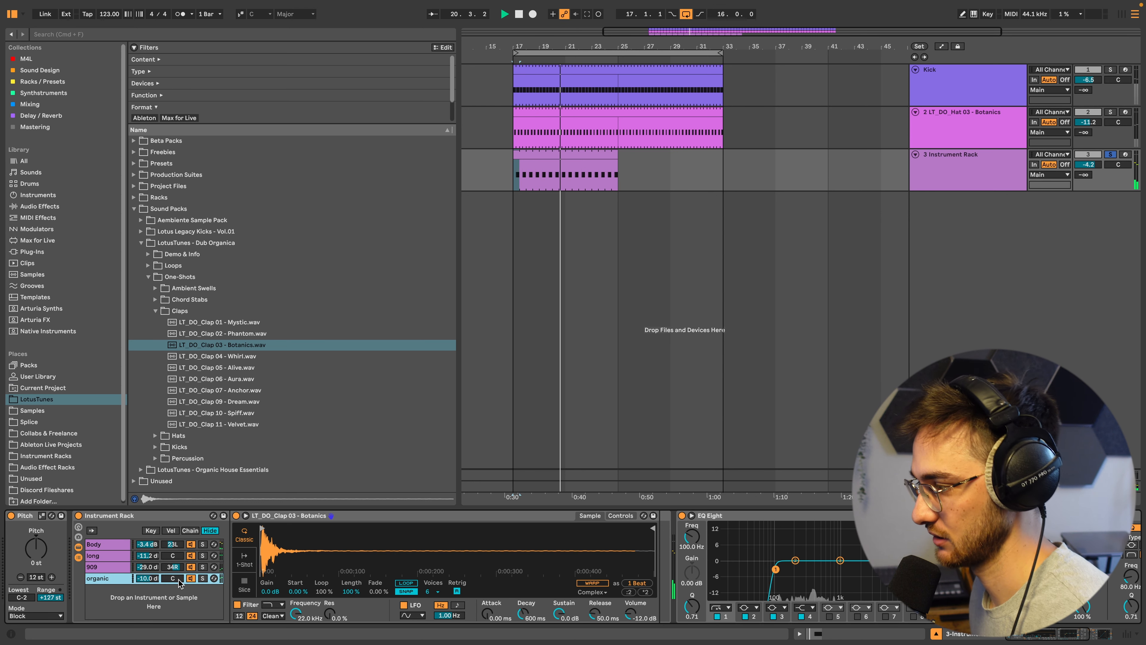
Extend the looped clap clip to bar 33 and play it unsoloed with the groove at a track volume of -7.7 dB
drag(617, 157, 715, 157)
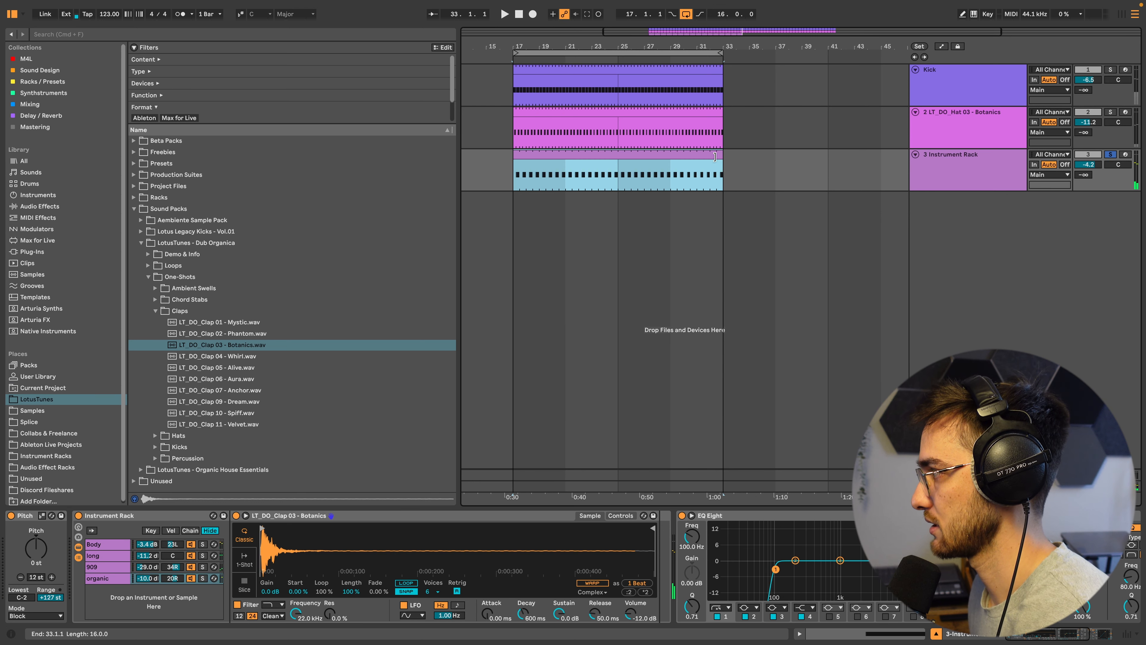
click(1111, 154)
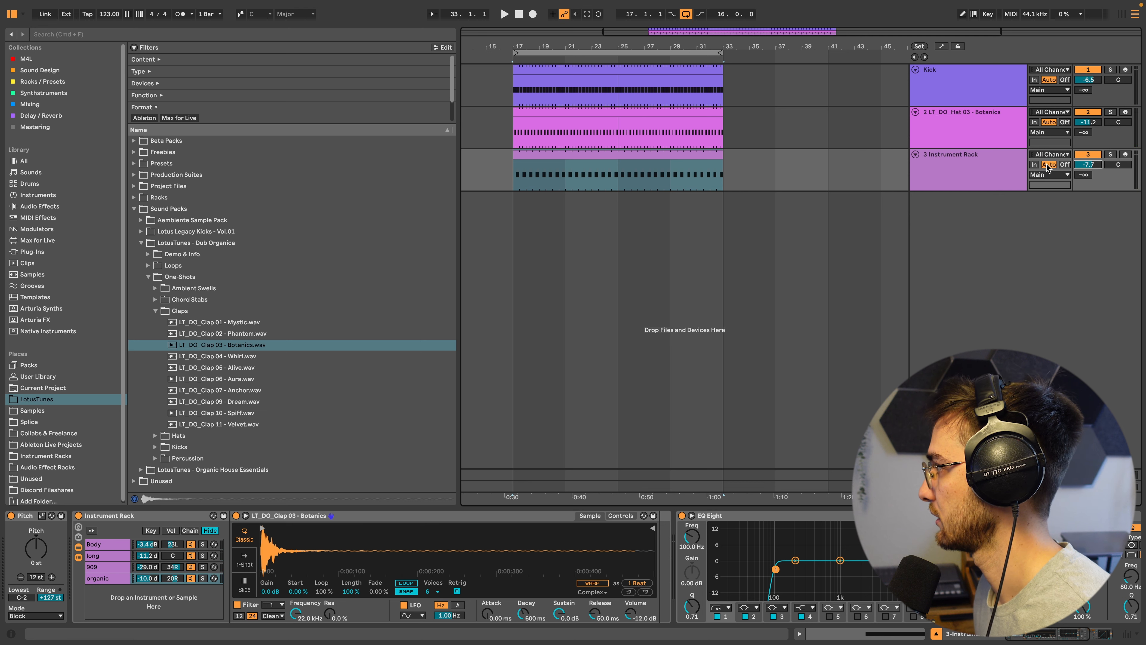
click(984, 161)
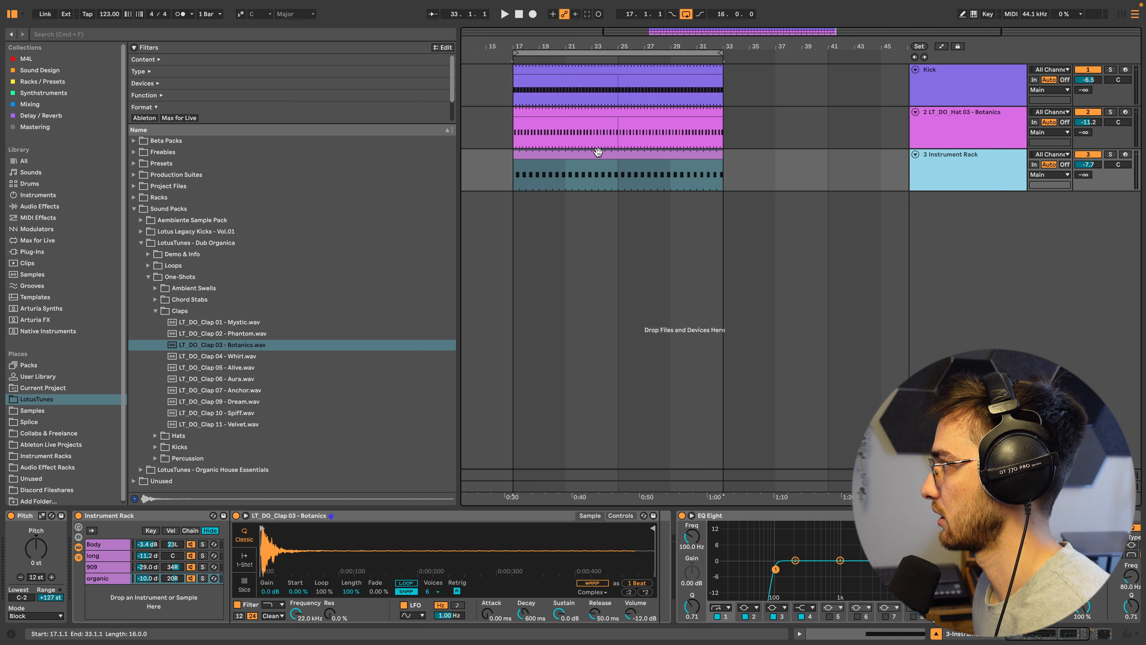
click(565, 155)
key(space)
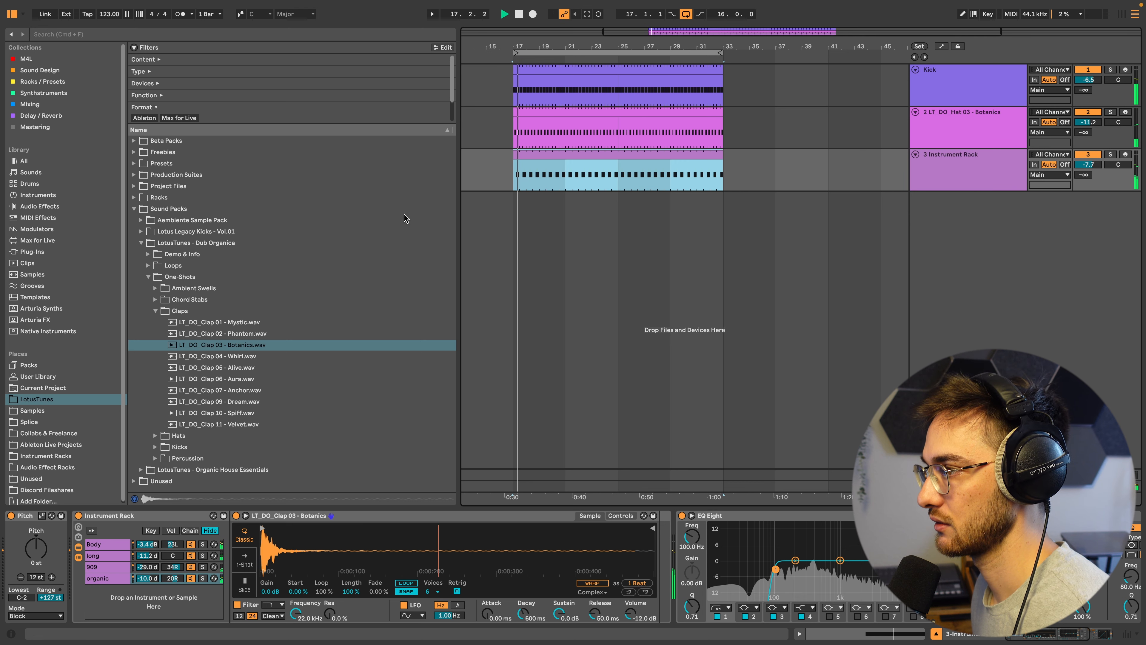
click(156, 311)
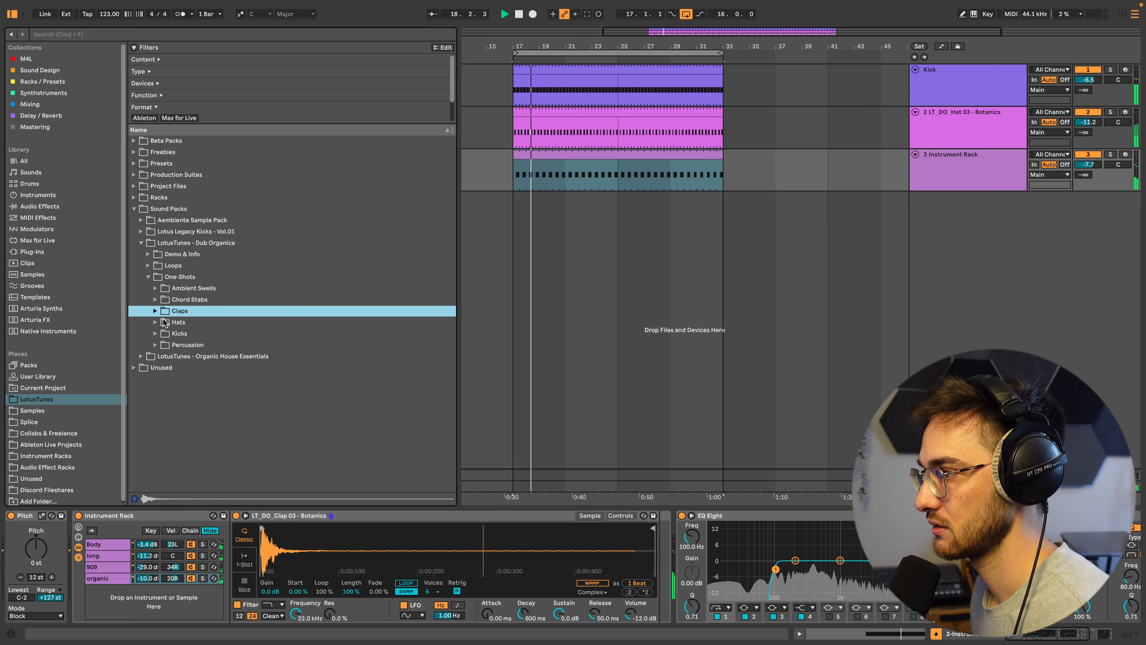
Rename the second track Hat and the third track Clap
click(970, 128)
key(super+r)
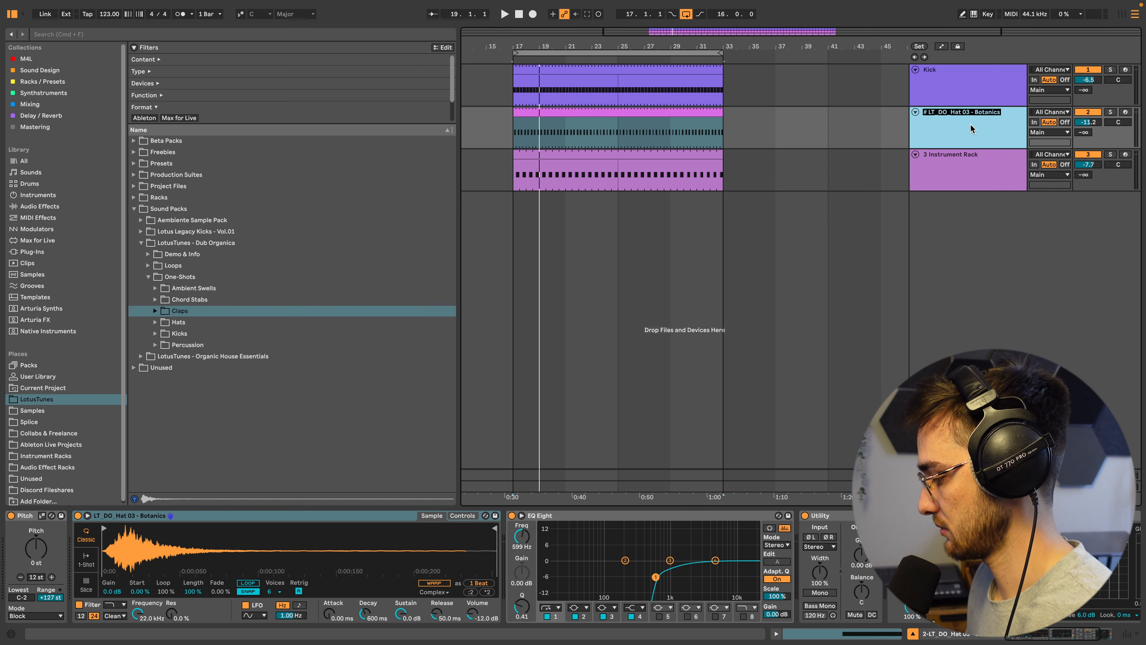
text(Hat)
key(Return)
click(952, 158)
key(super+r)
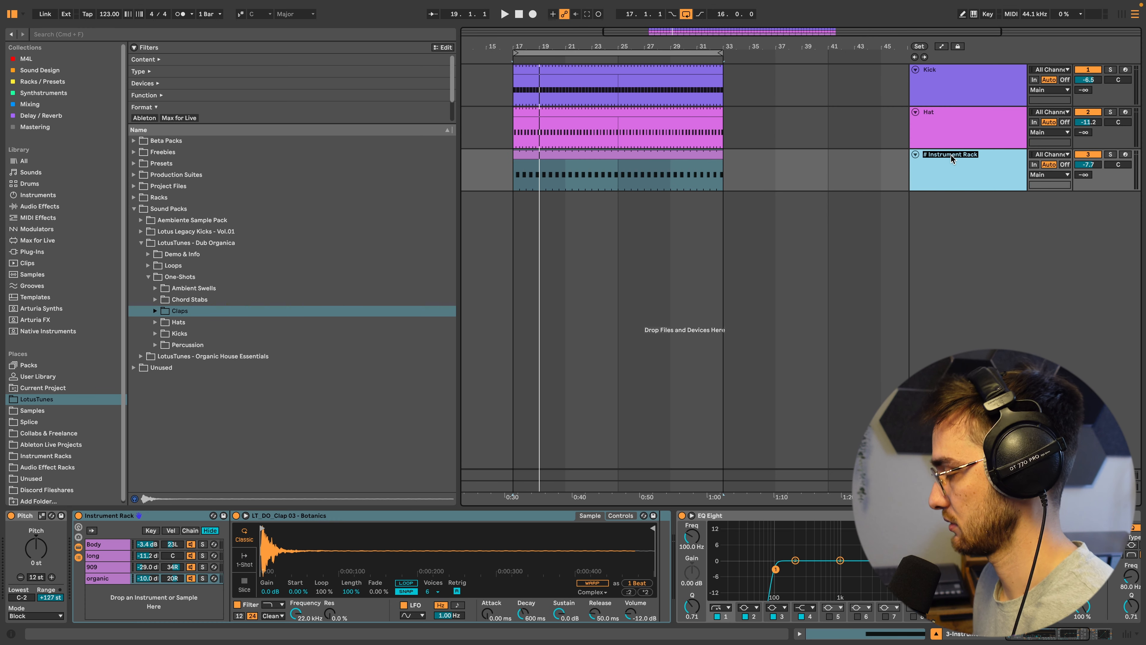
key(Return)
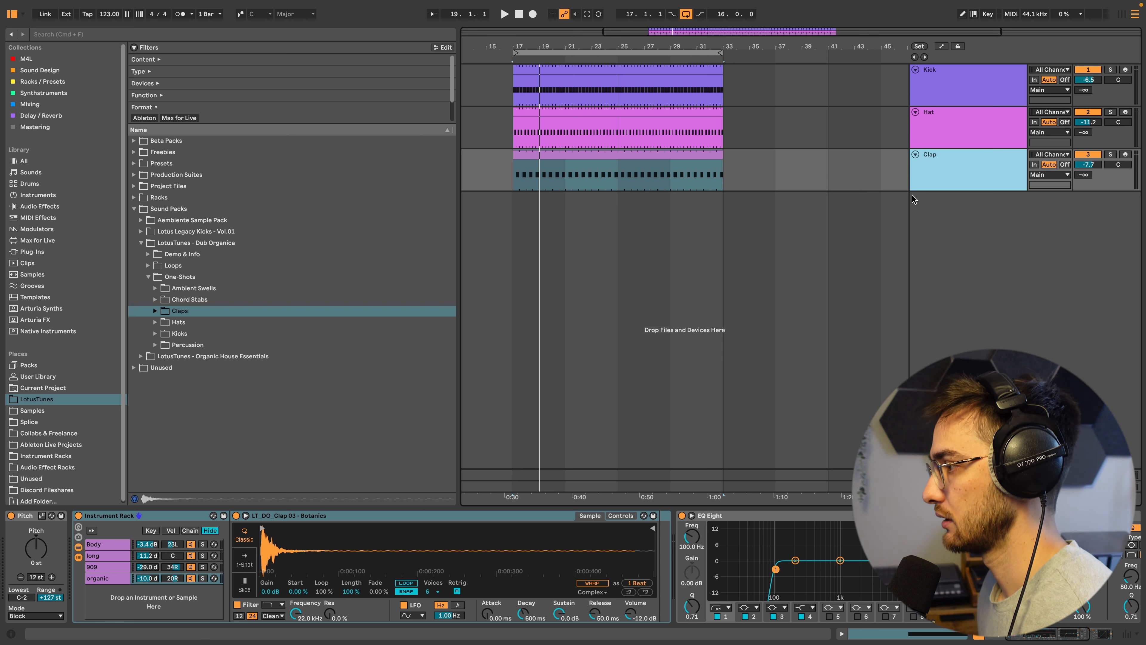
Insert a new MIDI track below the Clap track and load an empty Drum Rack on it
key(super+shift+t)
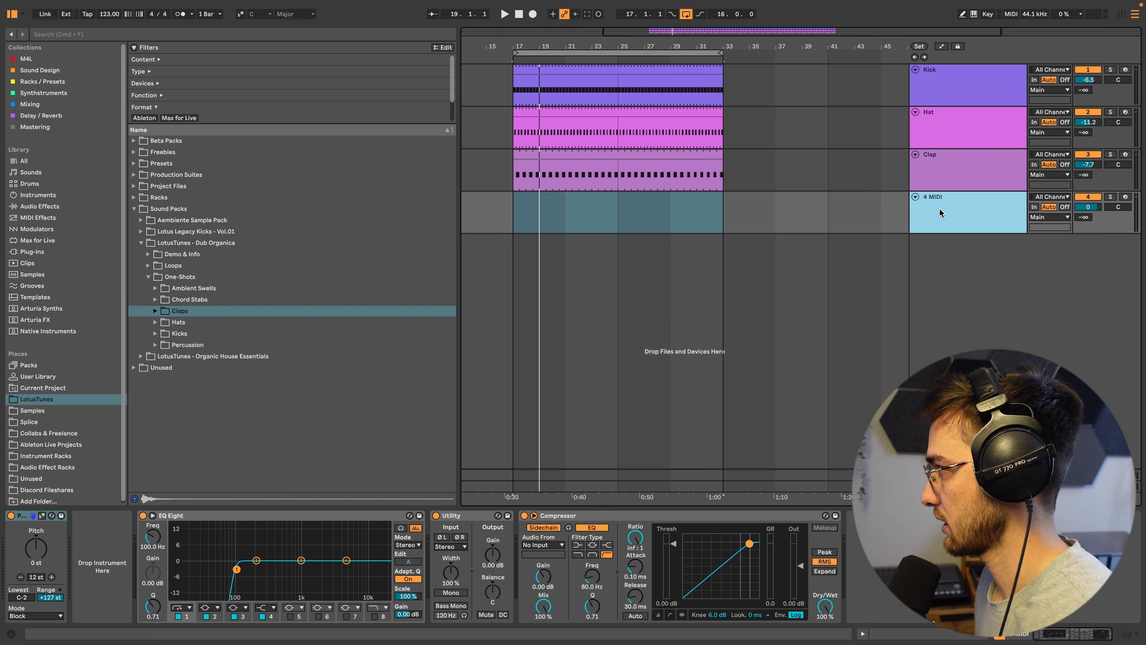
click(30, 183)
double_click(188, 165)
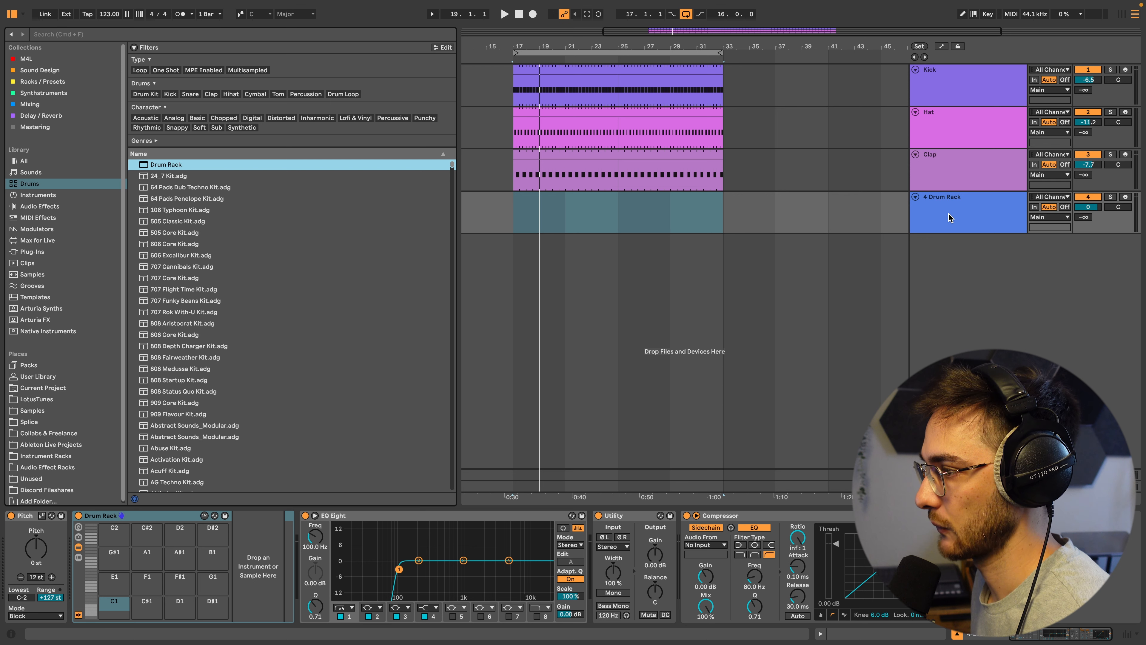
Audition the Dub Organica low percussion one-shots and load LT_DO_Perc Low_17.wav on pad C1 and LT_DO_Perc Low_19.wav on pad C#1
click(44, 410)
click(45, 399)
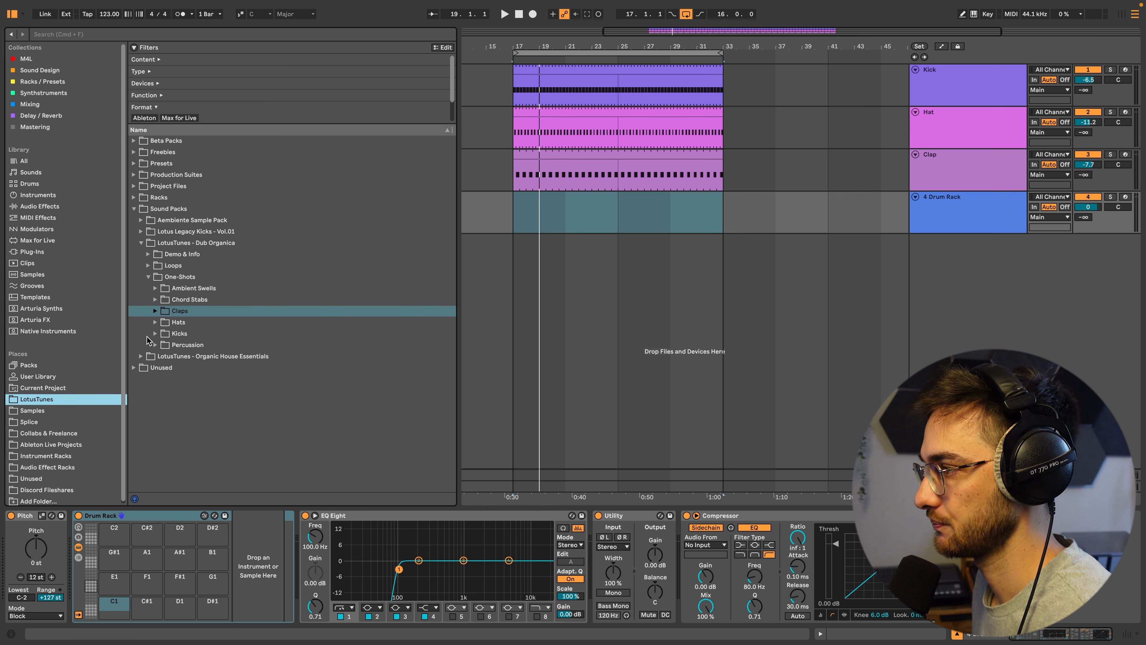
click(155, 345)
click(162, 367)
scroll(194, 394, down, 3)
click(225, 390)
scroll(232, 403, down, 3)
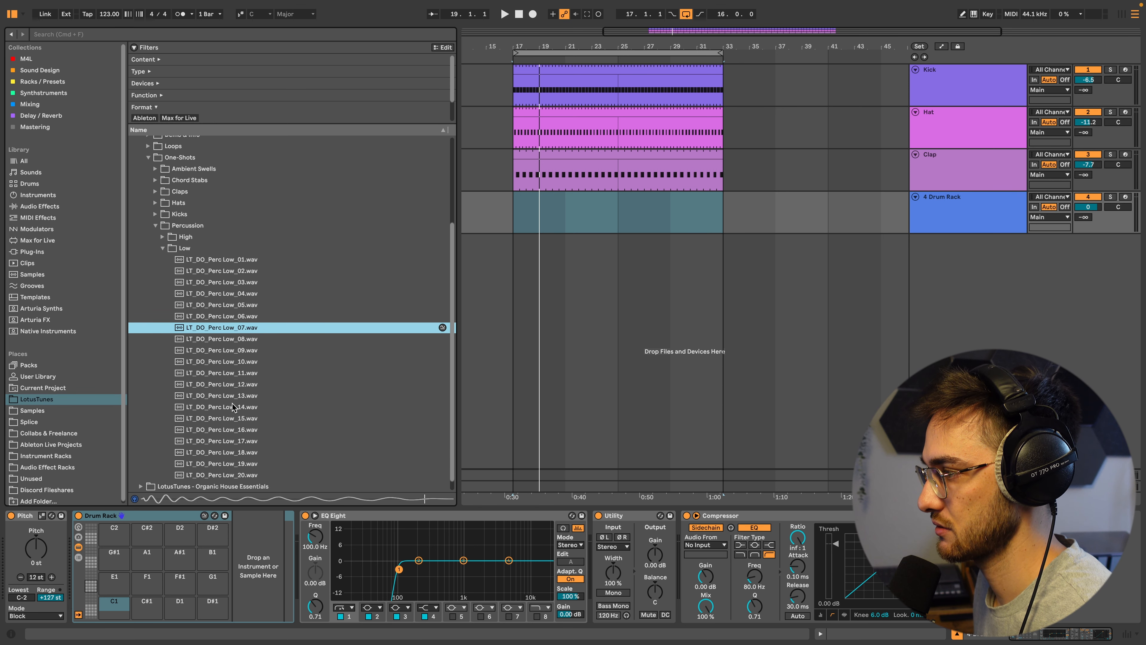
click(233, 406)
click(235, 429)
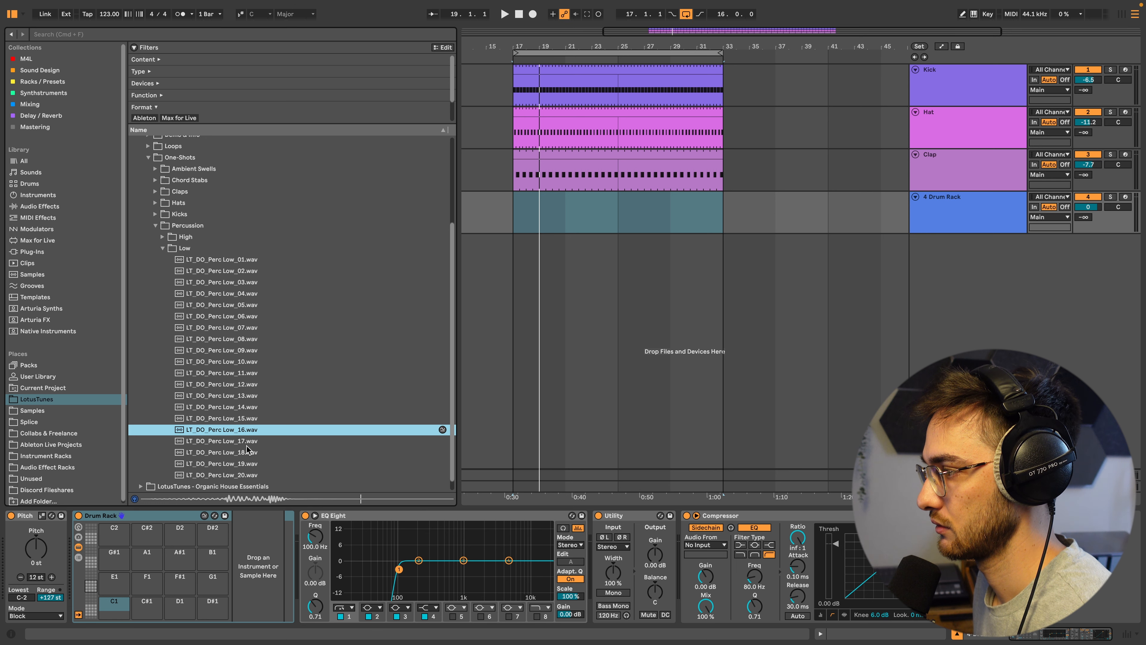
click(249, 440)
double_click(250, 441)
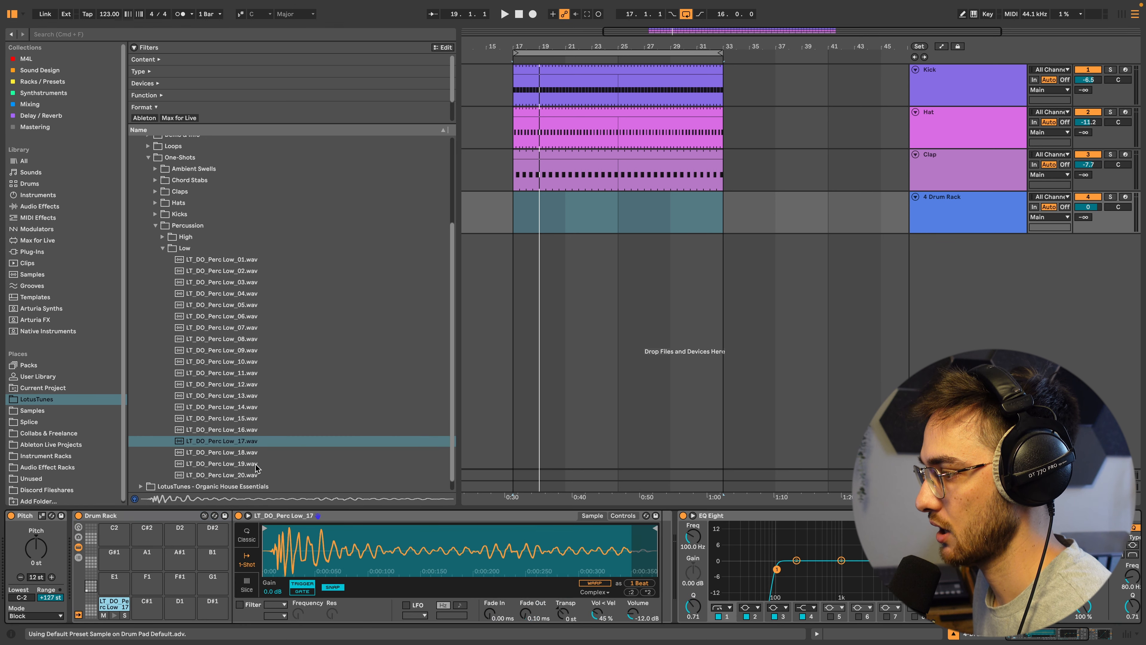
click(254, 465)
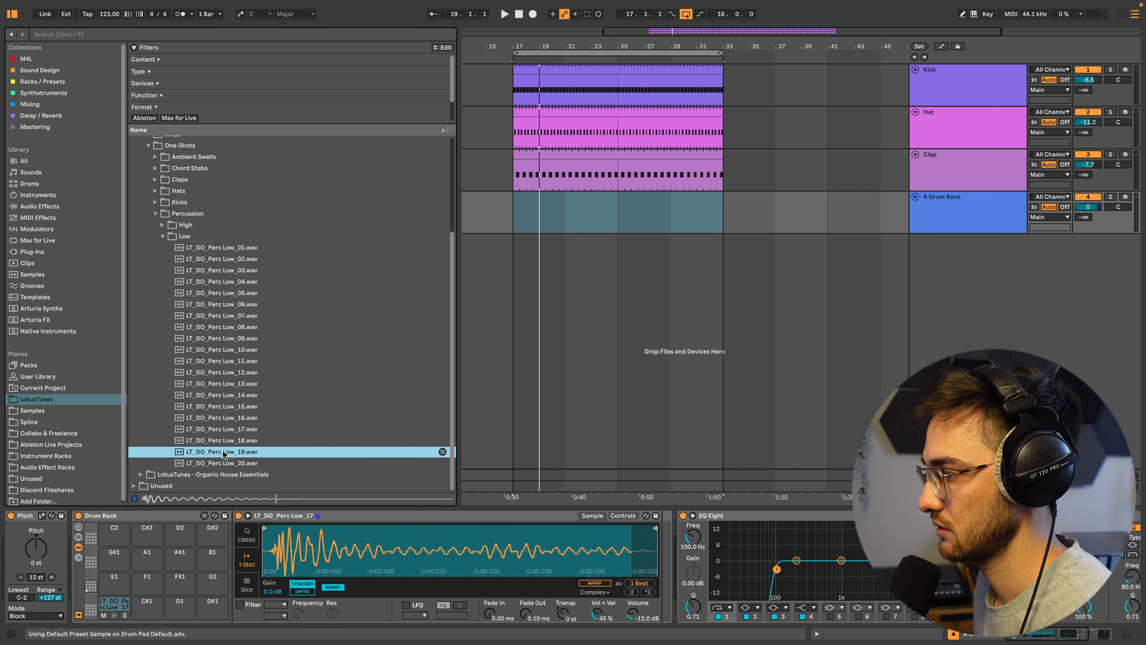
drag(163, 605, 162, 592)
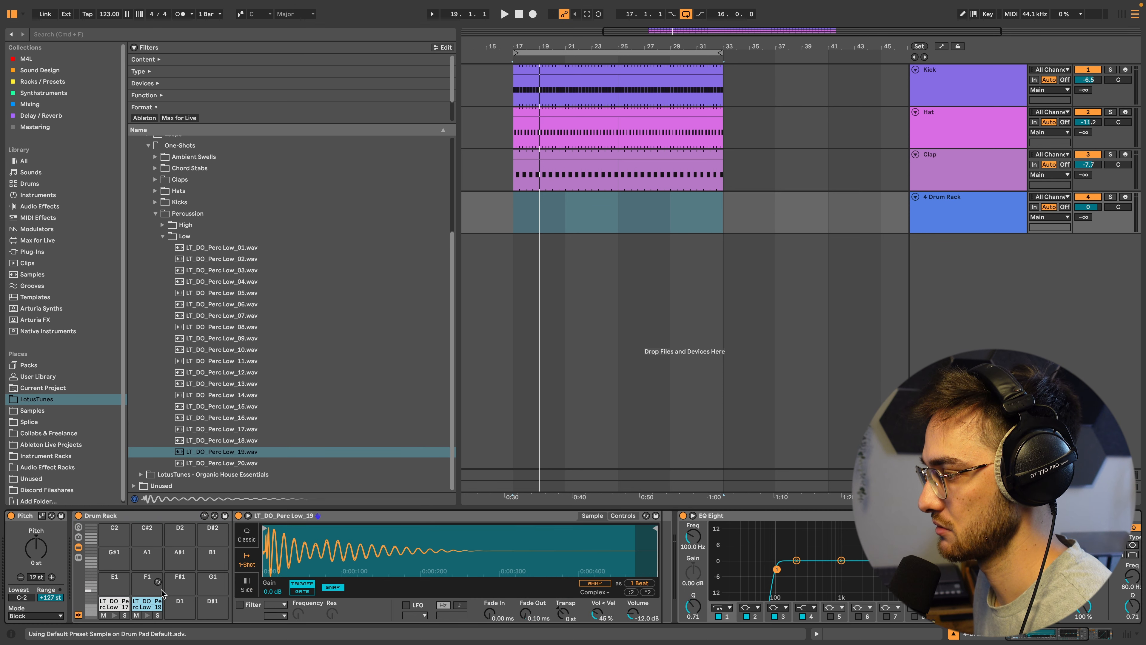
Audition the high percussion one-shots and load LT_DO_Perc High_16.wav on pad C2 of the Drum Rack
click(162, 236)
click(164, 356)
scroll(203, 374, down, 3)
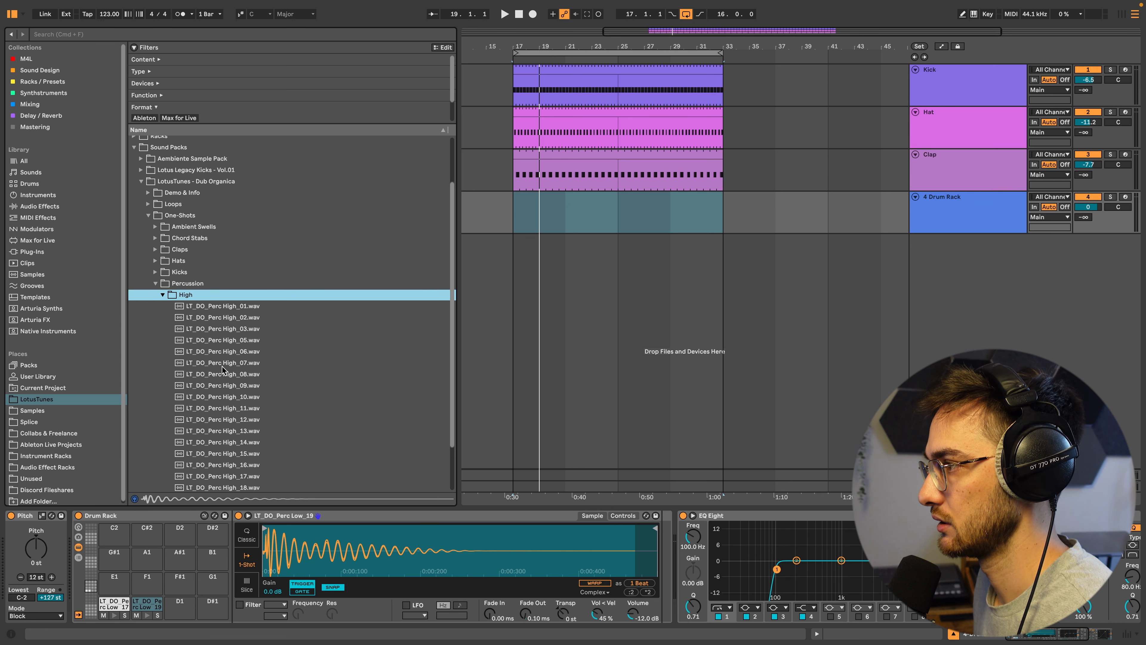
click(225, 374)
scroll(226, 376, down, 3)
click(227, 400)
click(229, 406)
drag(230, 406, 186, 576)
drag(123, 533, 123, 533)
Load LT_DO_Perc High_19.wav on pad C#2 and LT_DO_Perc High_20.wav on pad D2
click(250, 431)
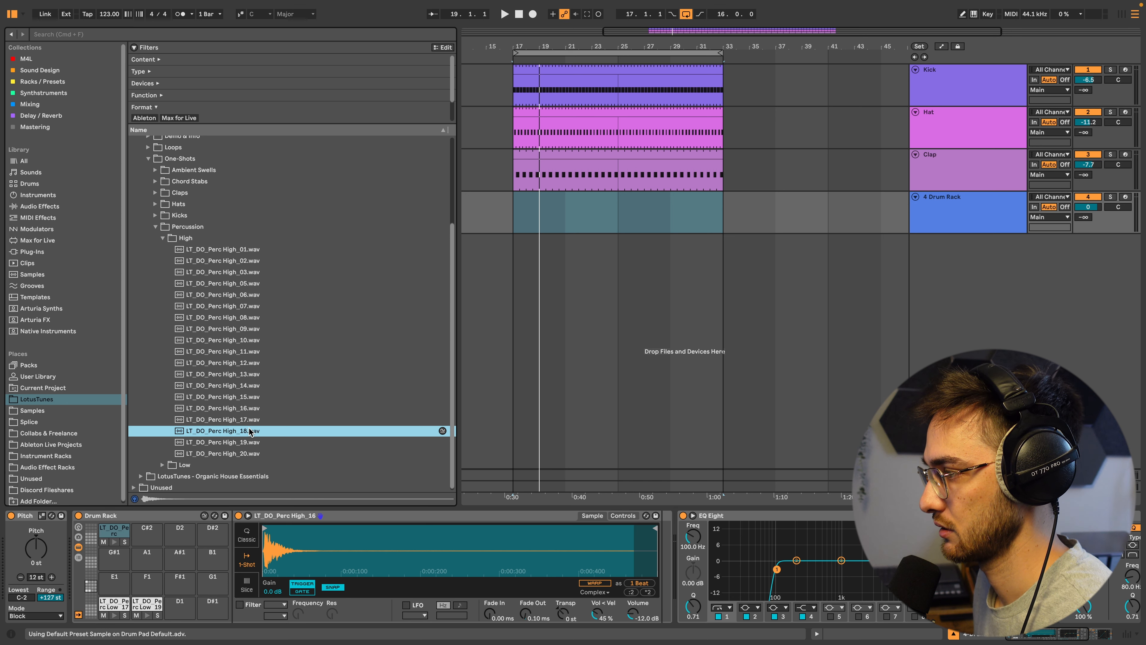
drag(242, 442, 180, 536)
click(240, 454)
Load LT_DO_Perc High_10.wav on pad D#2 and LT_DO_Perc High_05.wav on pad G#1
click(245, 342)
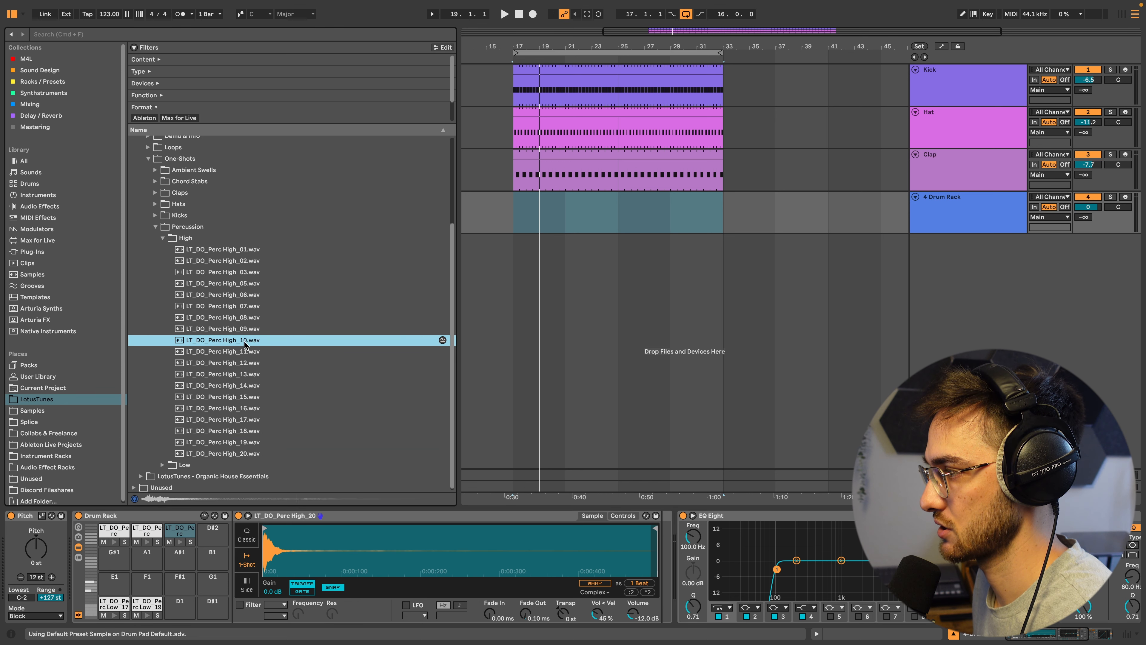
drag(237, 343, 212, 529)
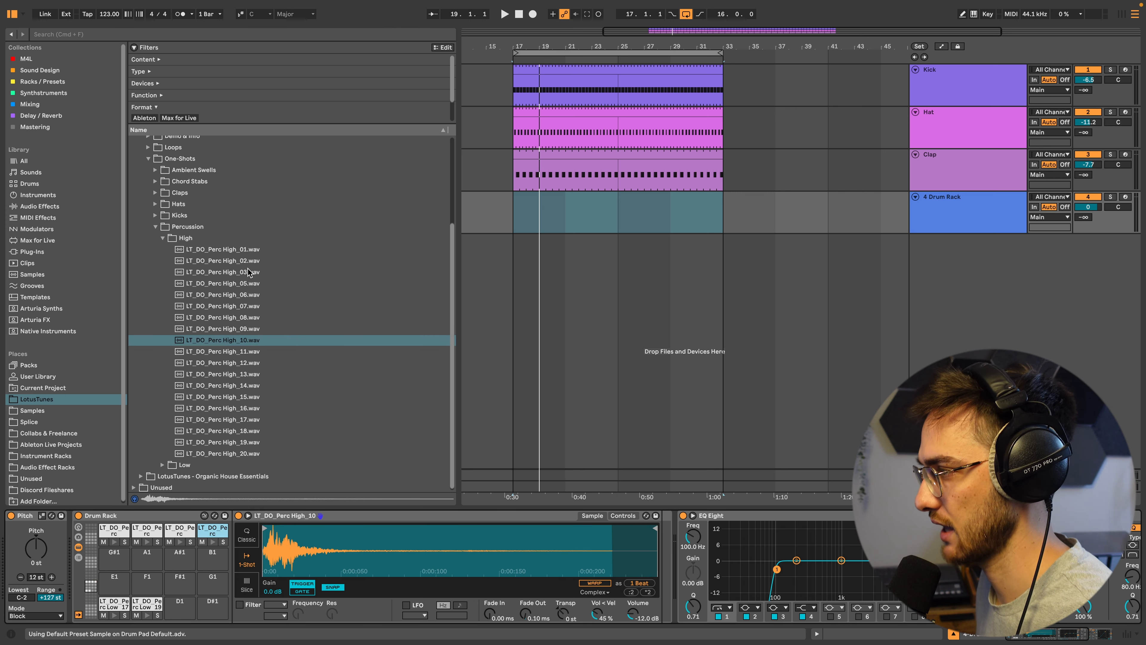
click(240, 283)
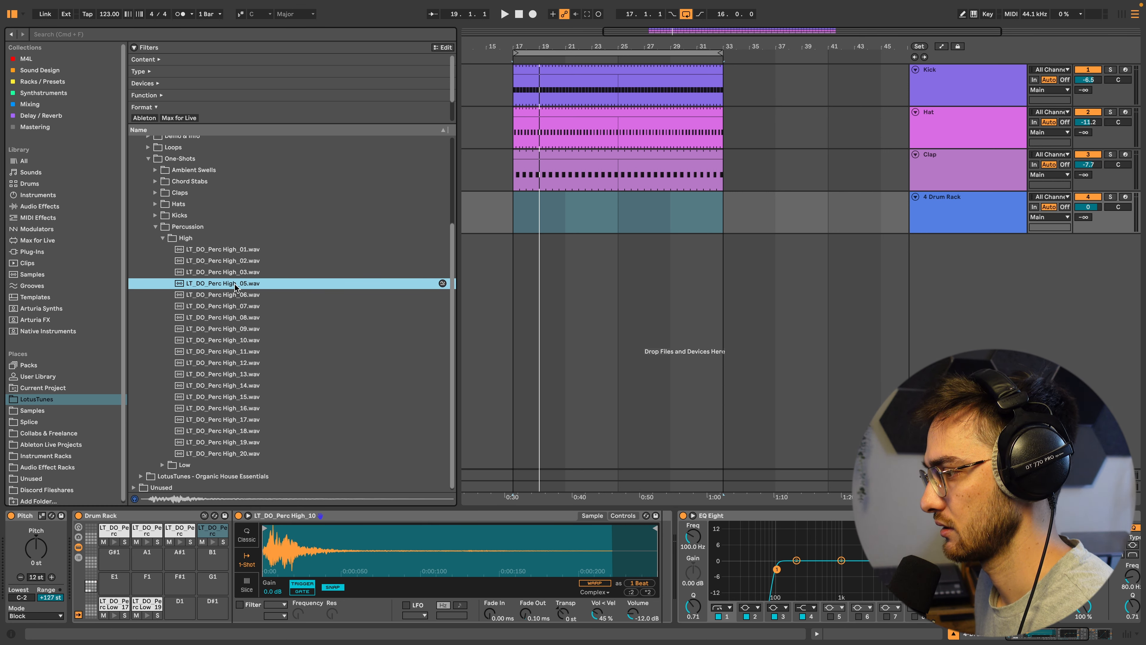
drag(235, 288, 123, 553)
Return to the low percussion one-shots and load LT_DO_Perc Low_10.wav on pad D1 and LT_DO_Perc Low_07.wav on pad D#1
key(Left)
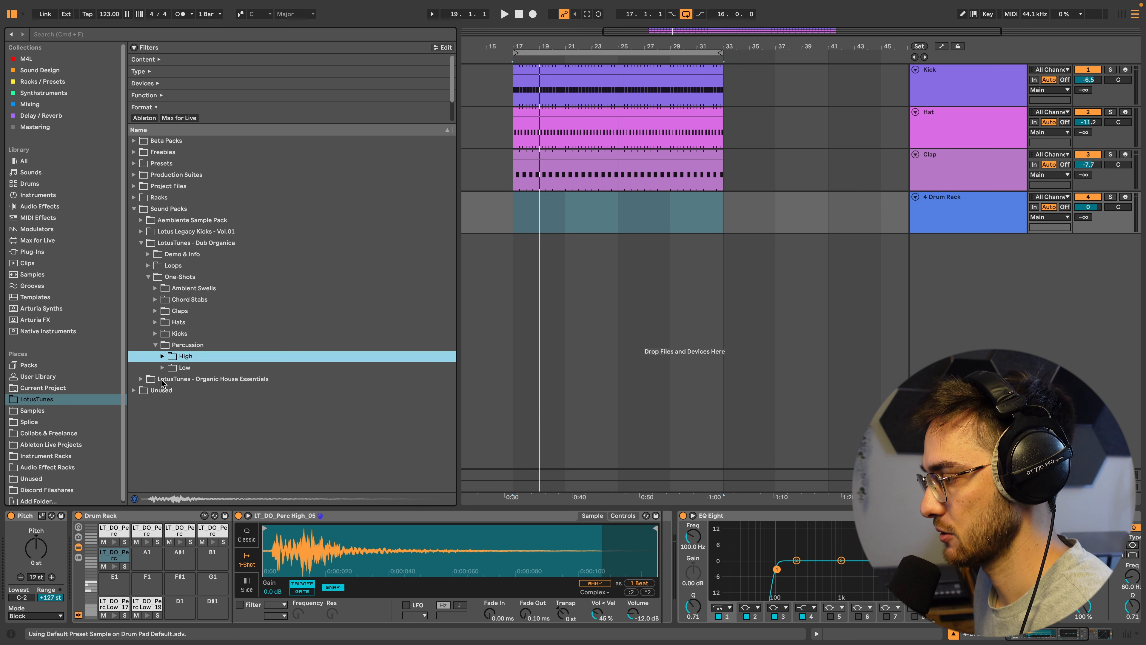
click(162, 367)
click(251, 417)
click(250, 429)
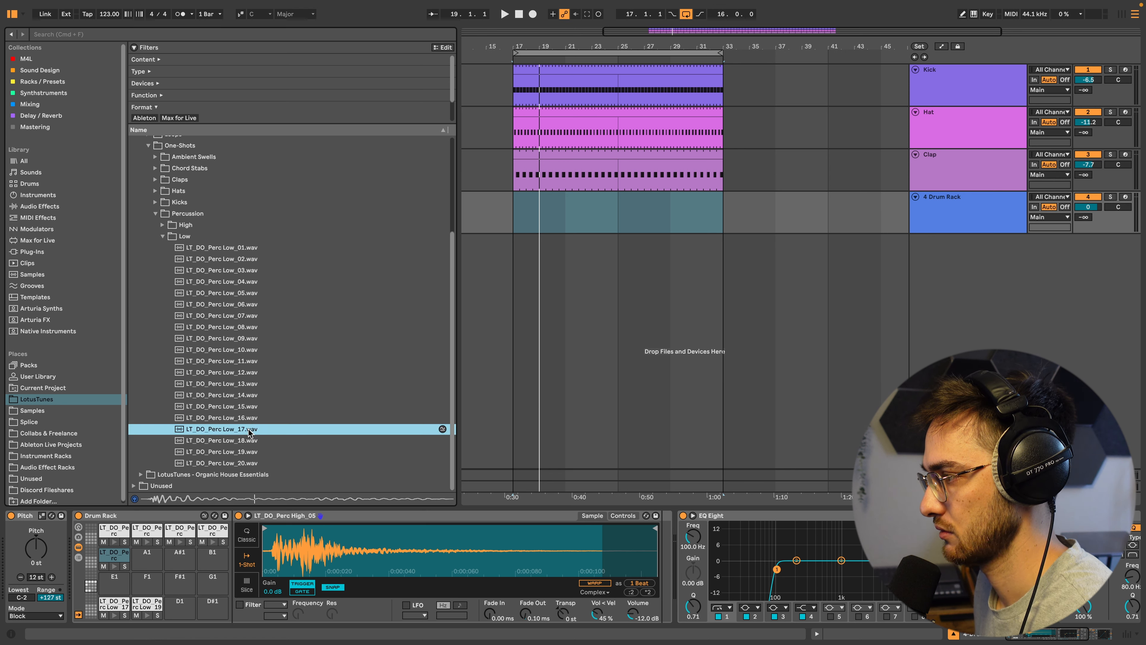
click(242, 350)
drag(243, 349, 208, 606)
click(241, 316)
Audition more low percussion one-shots, load LT_DO_Perc Low_01.wav on pad E1 of the Drum Rack and collapse the Percussion folder
click(238, 281)
click(243, 275)
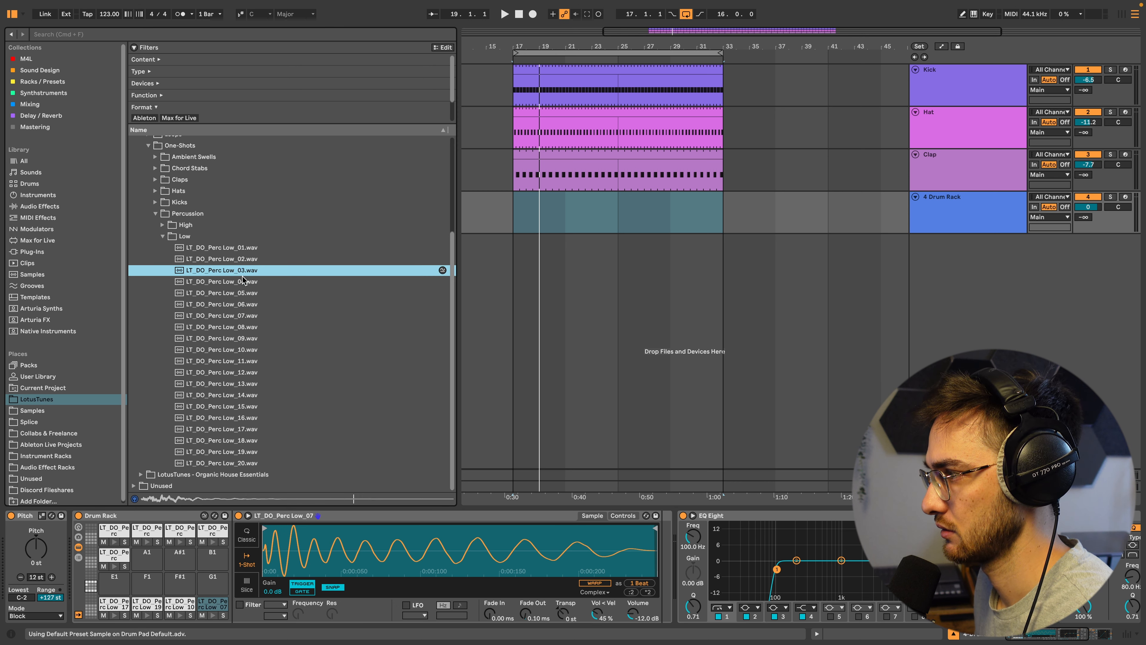
click(238, 260)
click(236, 248)
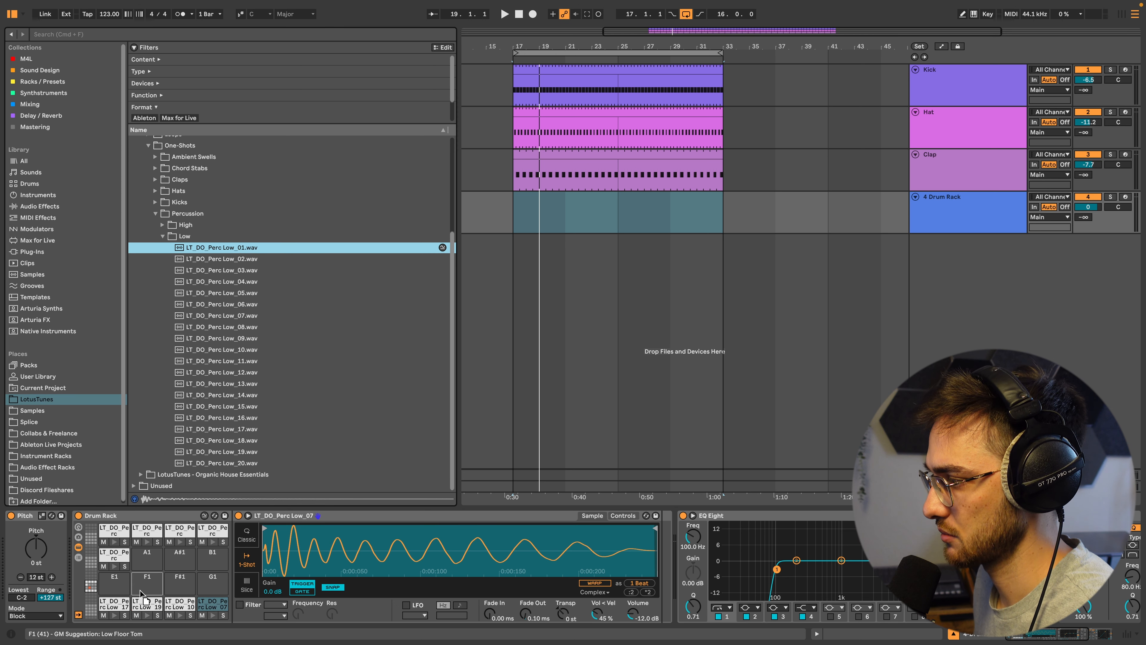
drag(108, 582, 109, 583)
click(162, 236)
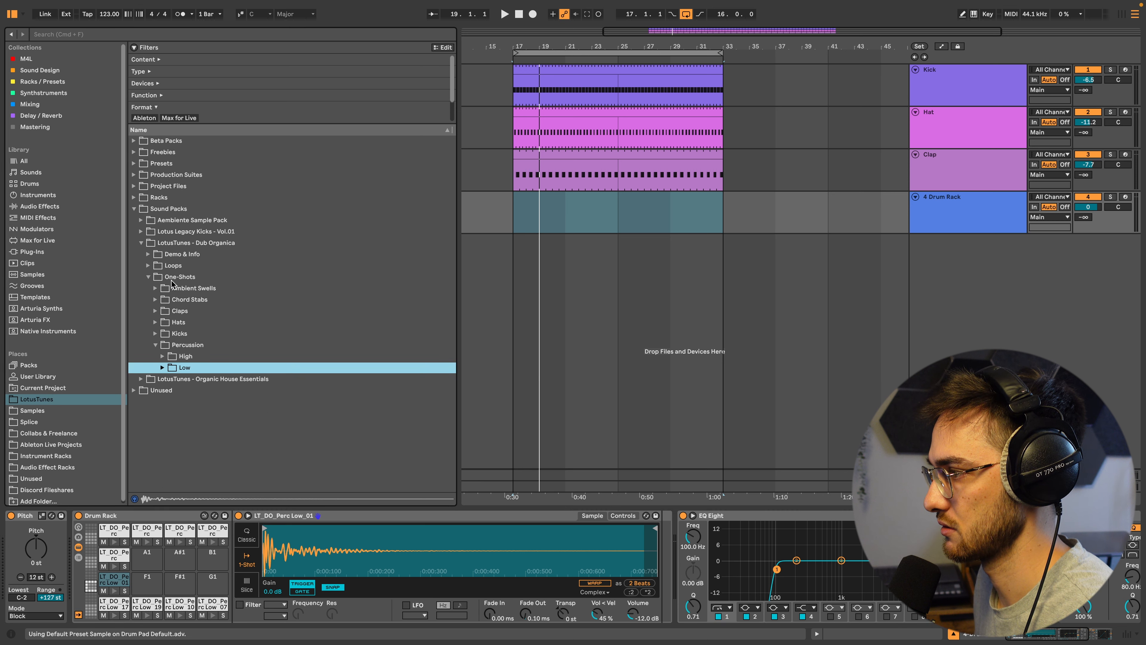
click(155, 345)
Create a MIDI clip on the Drum Rack track over bars 17 to 33 and set the track volume to -8.4 dB
click(517, 213)
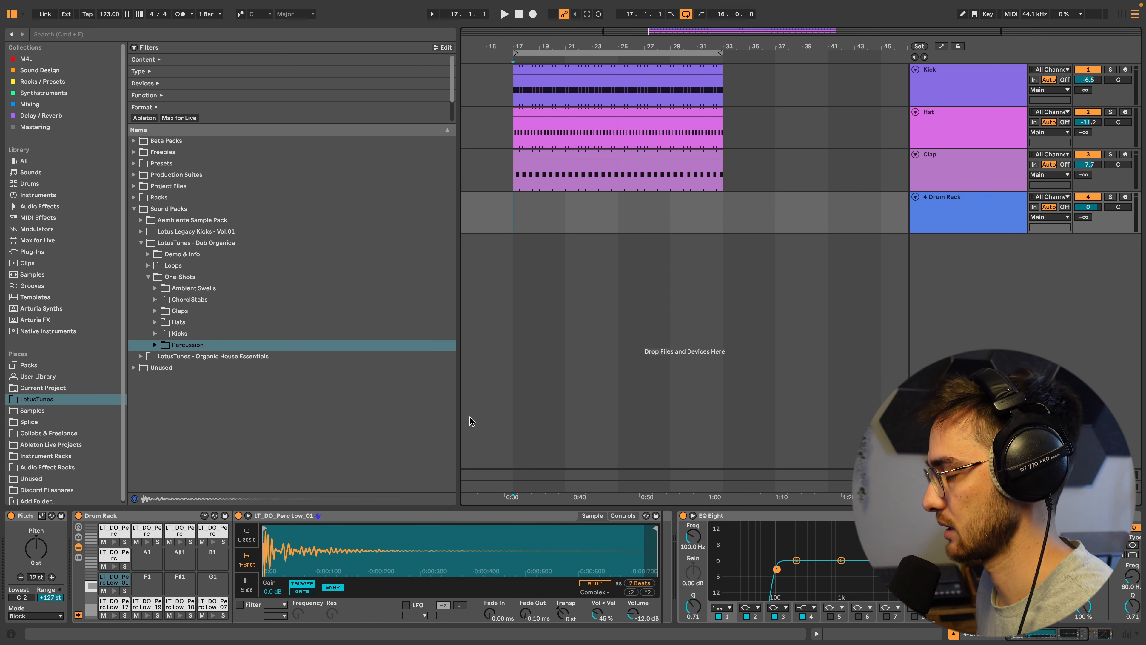
key(super+shift+m)
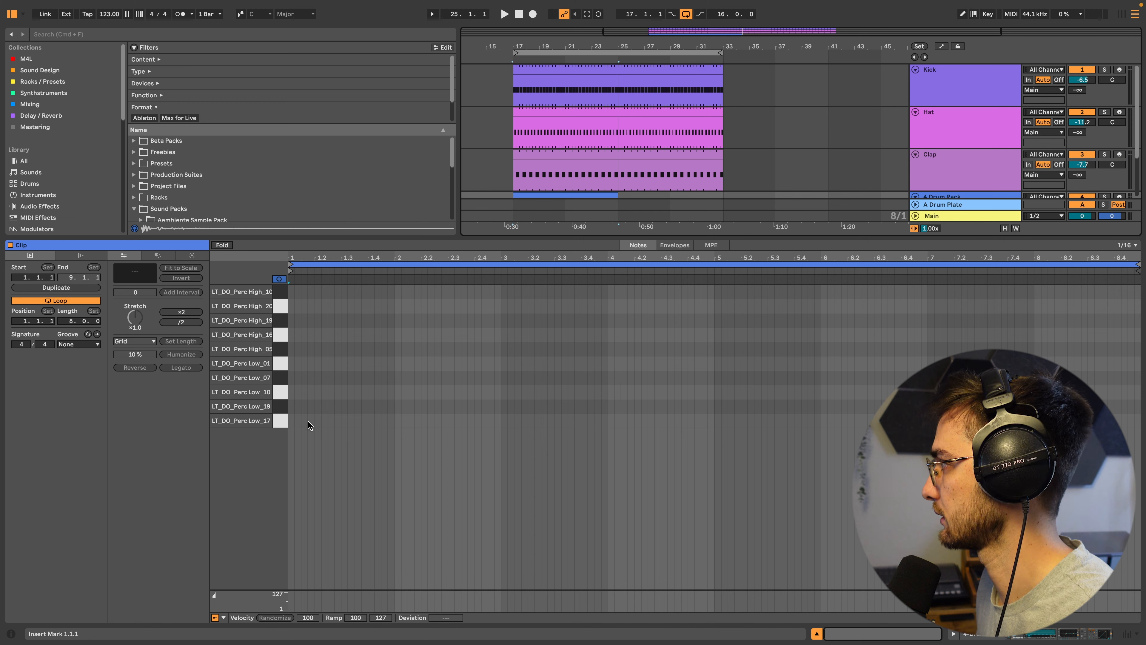
key(space)
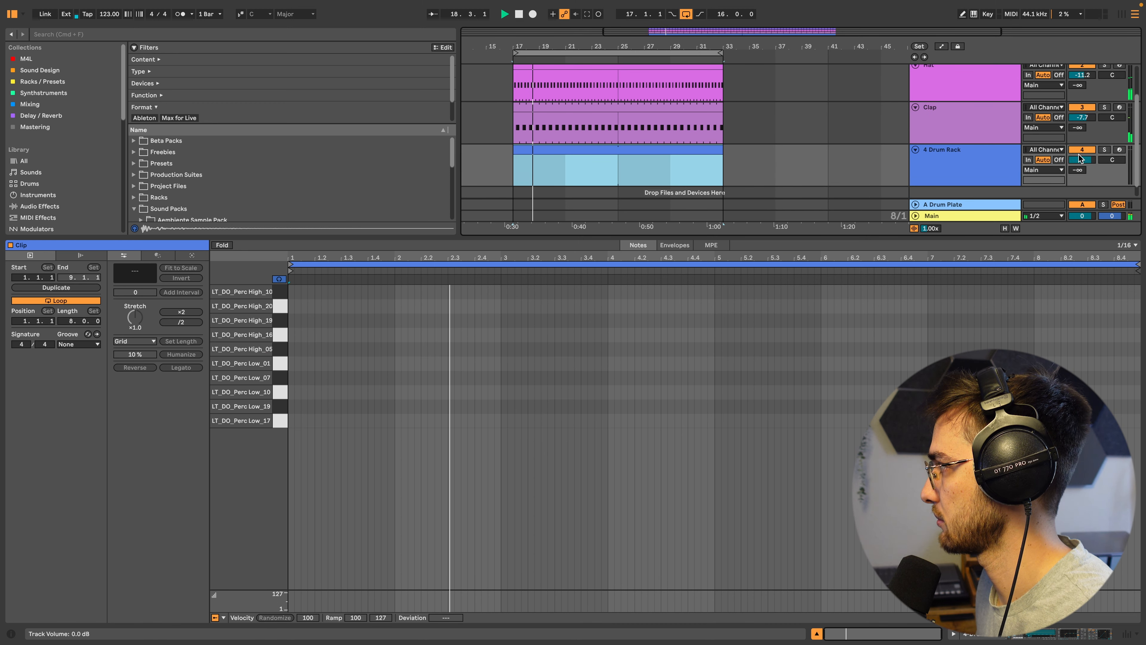
drag(1082, 159, 1082, 181)
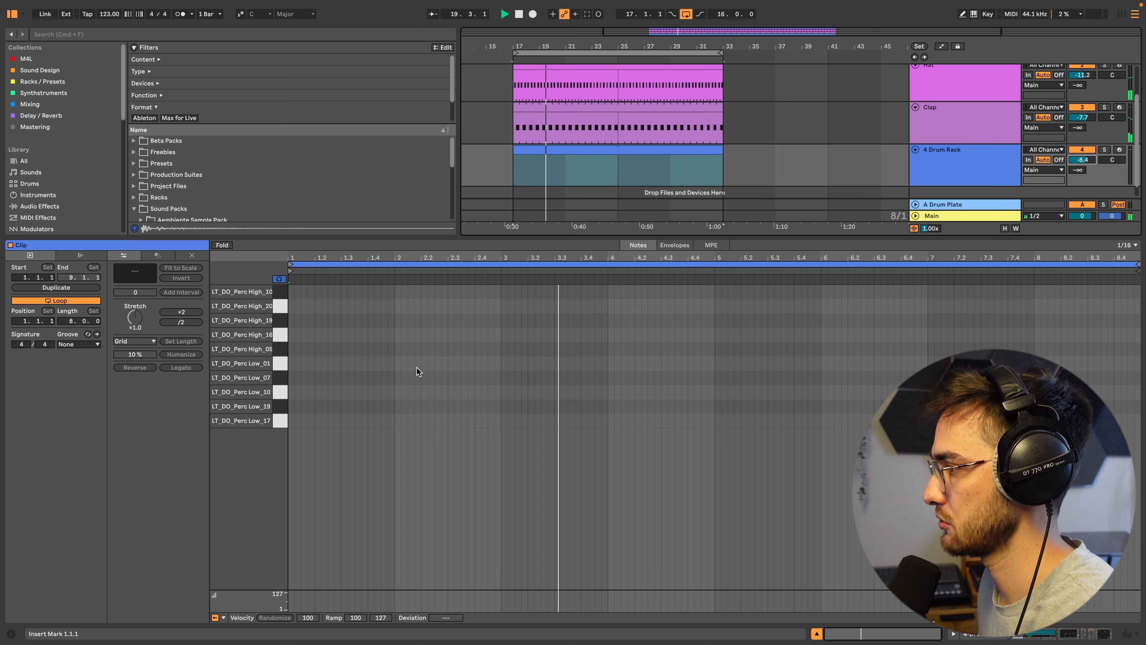
Using a fixed 1/16 grid, add notes for Perc Low_17 at 1.1.2, Perc Low_10 at 1.1.4 and Perc Low_01 at 1.2.3
right_click(353, 364)
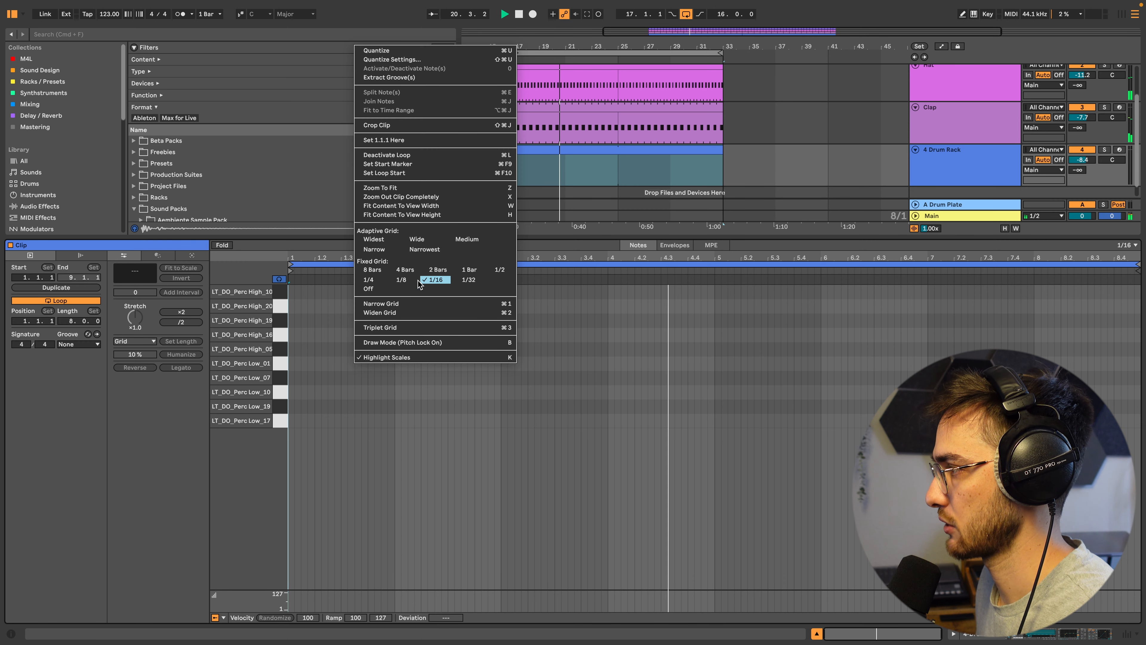
click(435, 280)
mouse_move(307, 258)
mouse_down()
mouse_move(325, 269)
mouse_move(320, 253)
mouse_up()
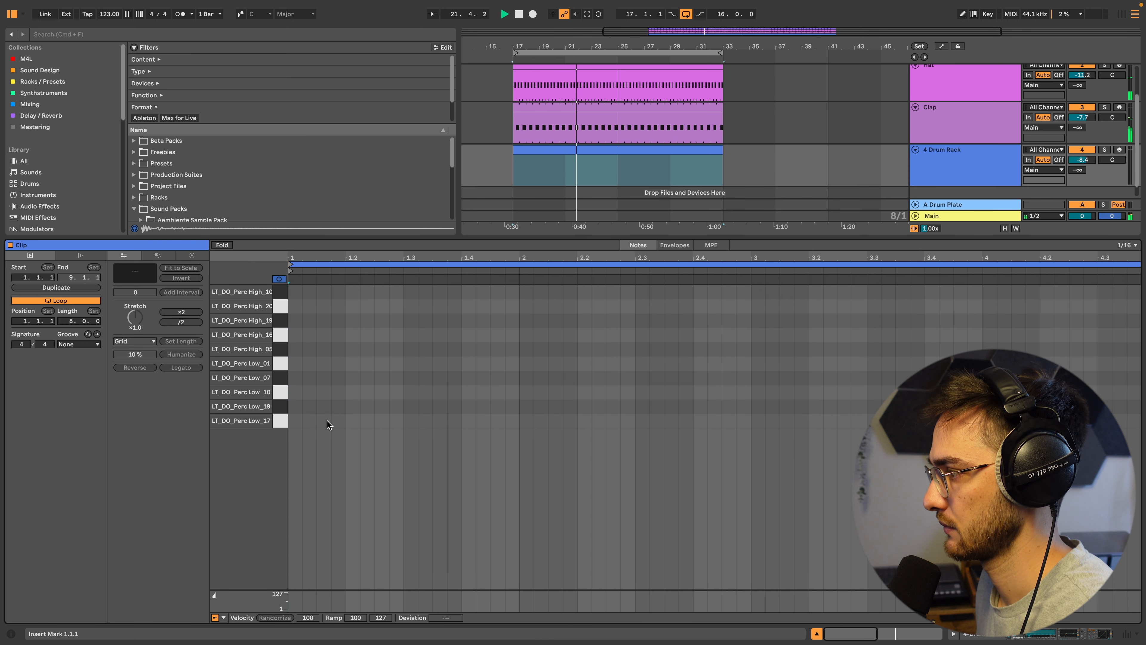
double_click(310, 425)
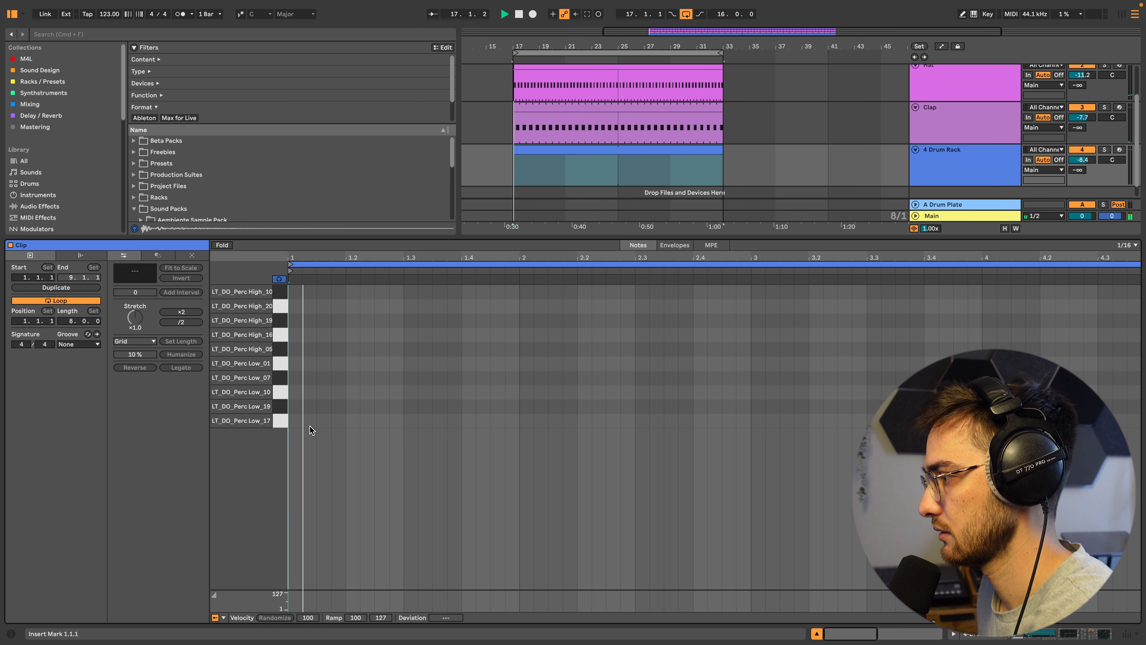
double_click(340, 392)
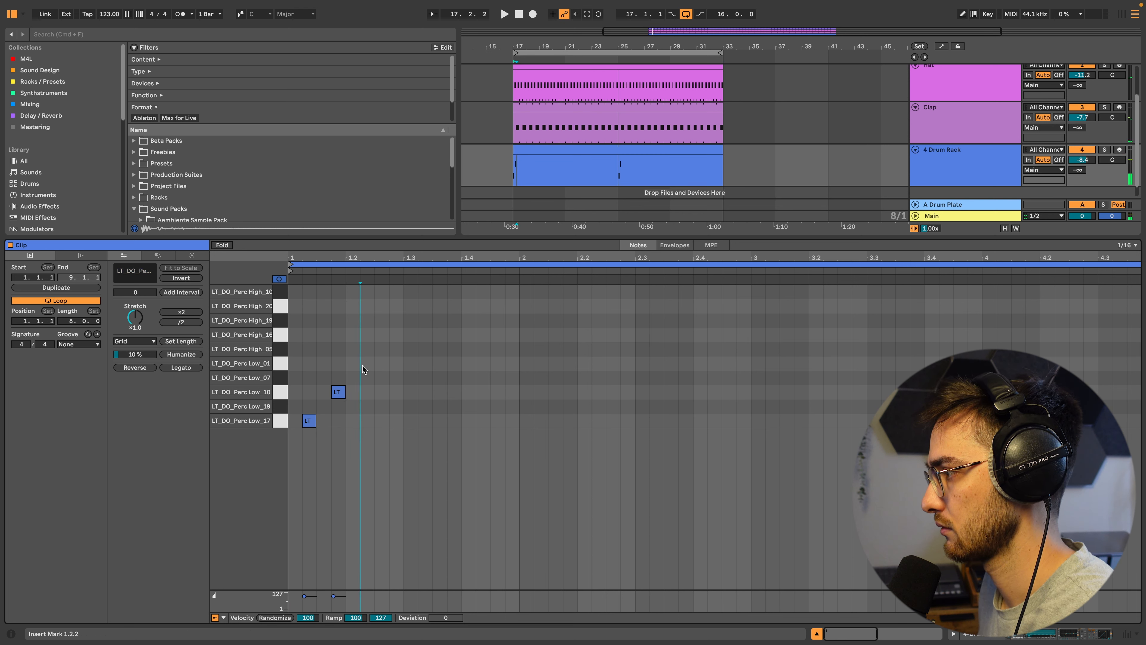
double_click(384, 364)
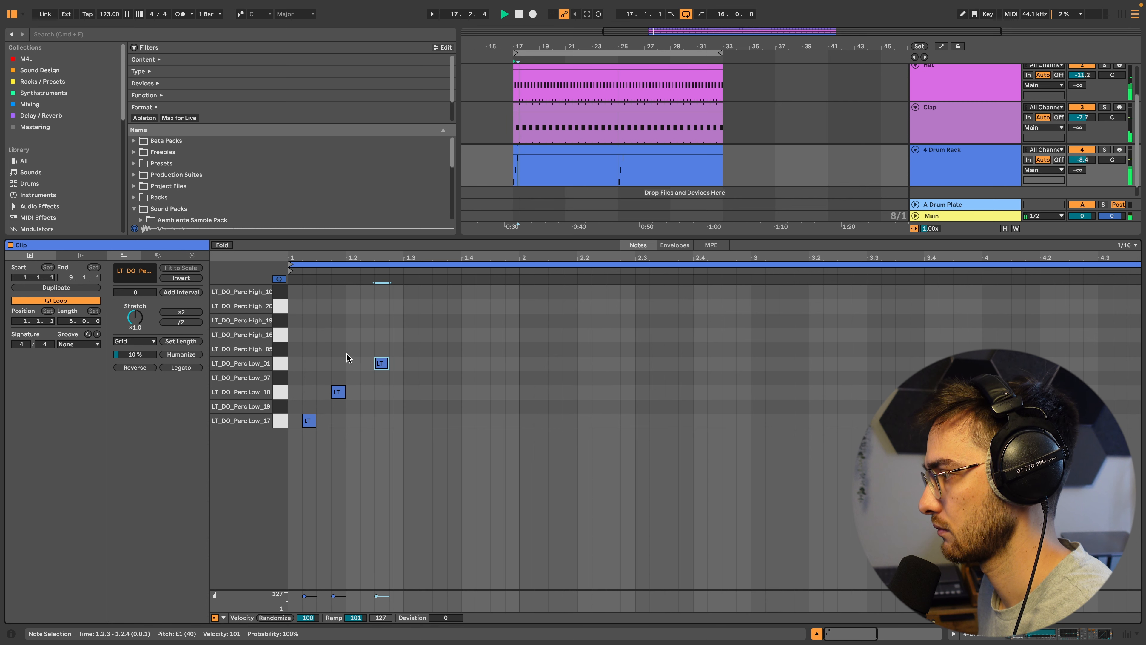
Move the note at 1.1.4 up to the LT_DO_Perc High_19 row
drag(339, 392, 337, 360)
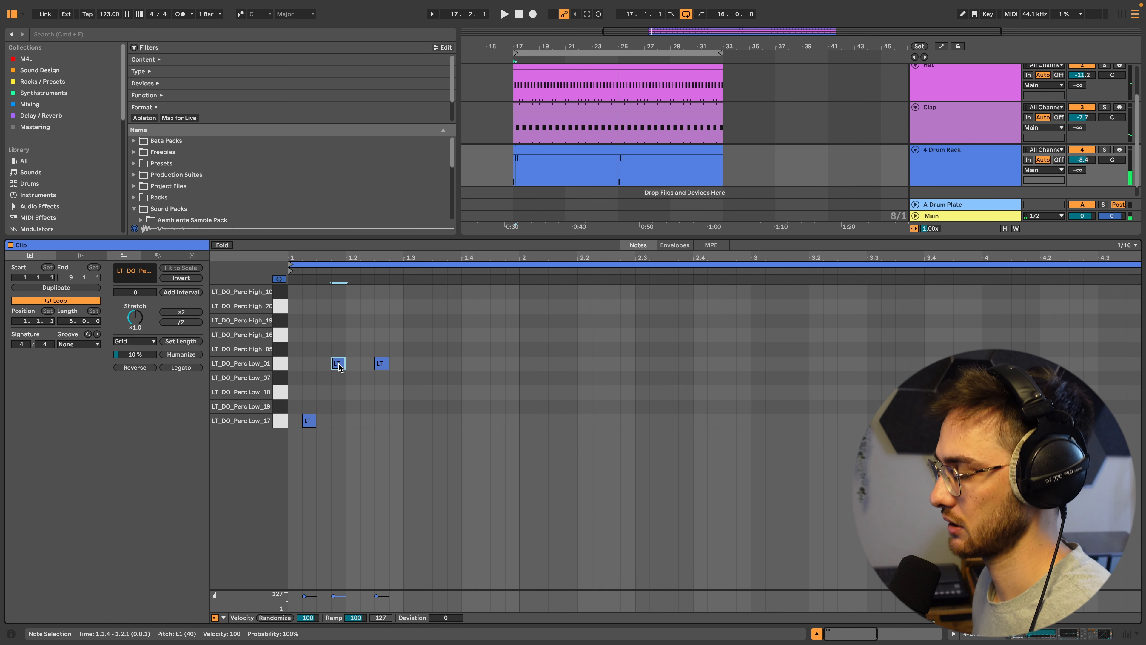
drag(323, 258, 339, 276)
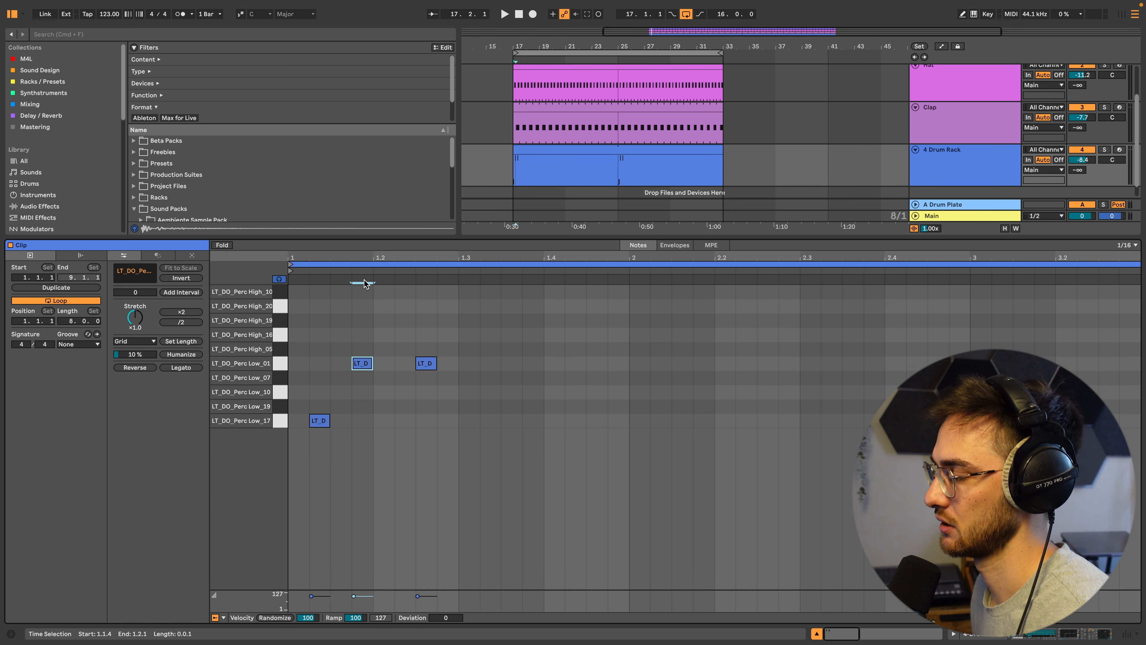
drag(363, 364, 363, 320)
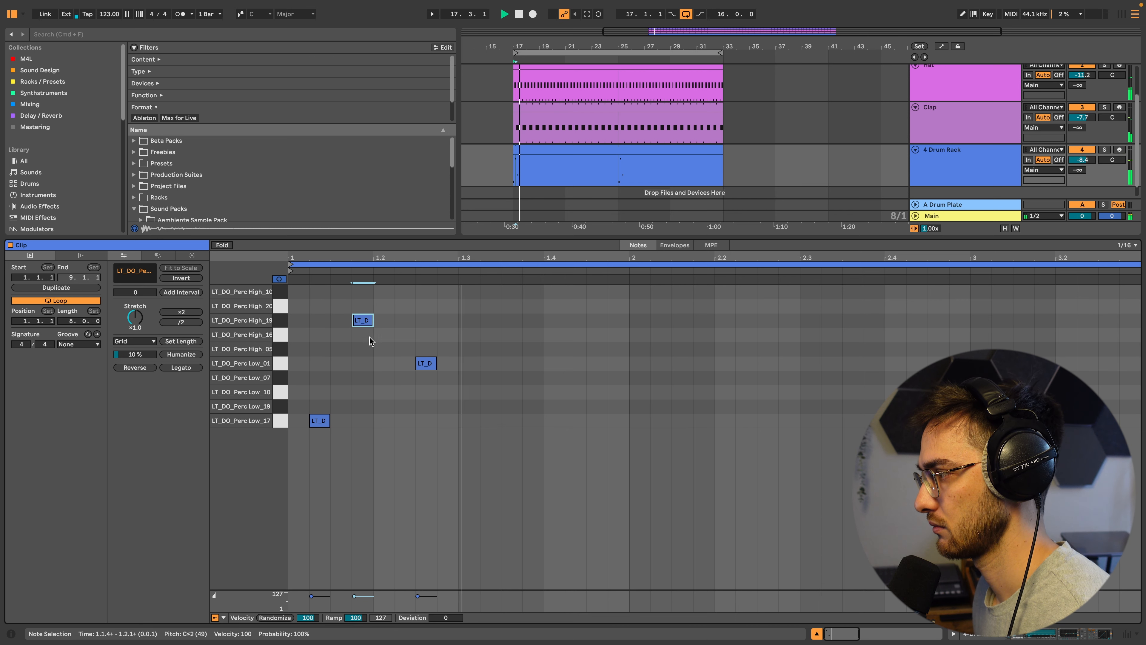
Add LT_DO_Perc High_19 notes at 1.2.1 and 1.2.2, and lower the velocity of the 1.2.1 note to 25
double_click(383, 321)
double_click(404, 321)
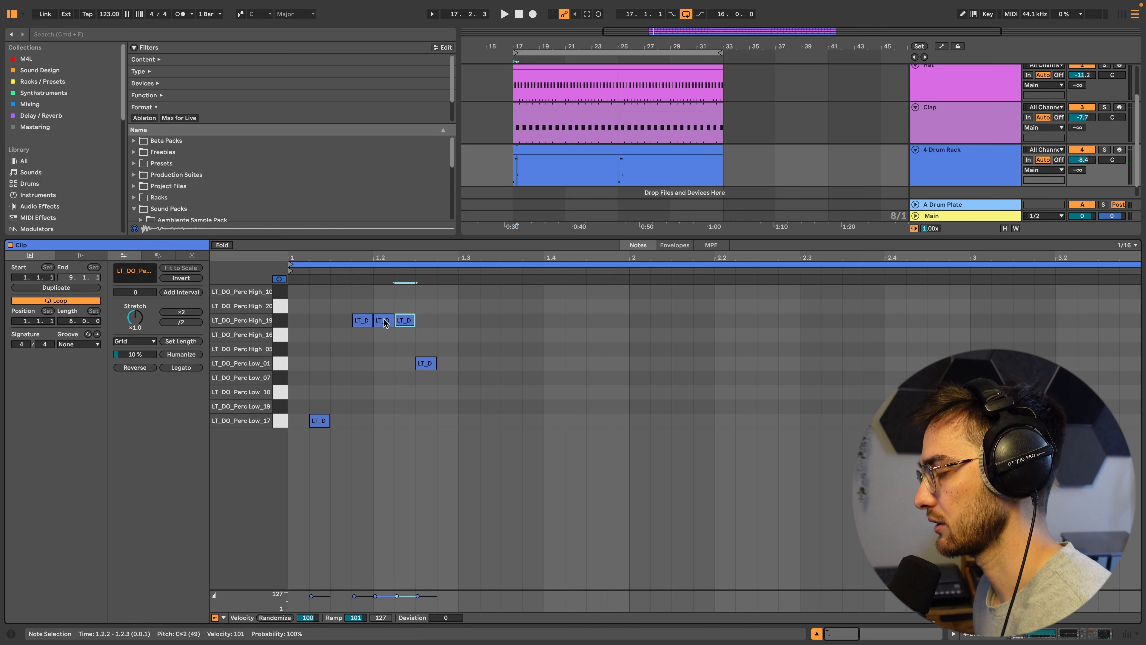
drag(384, 320, 384, 323)
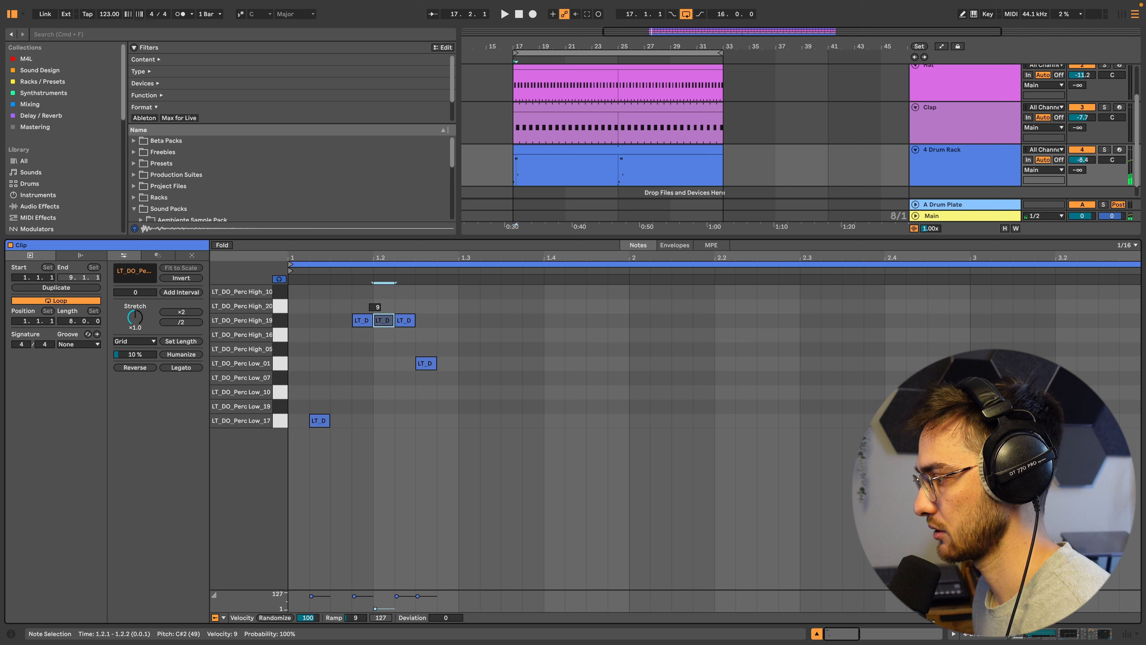
key(space)
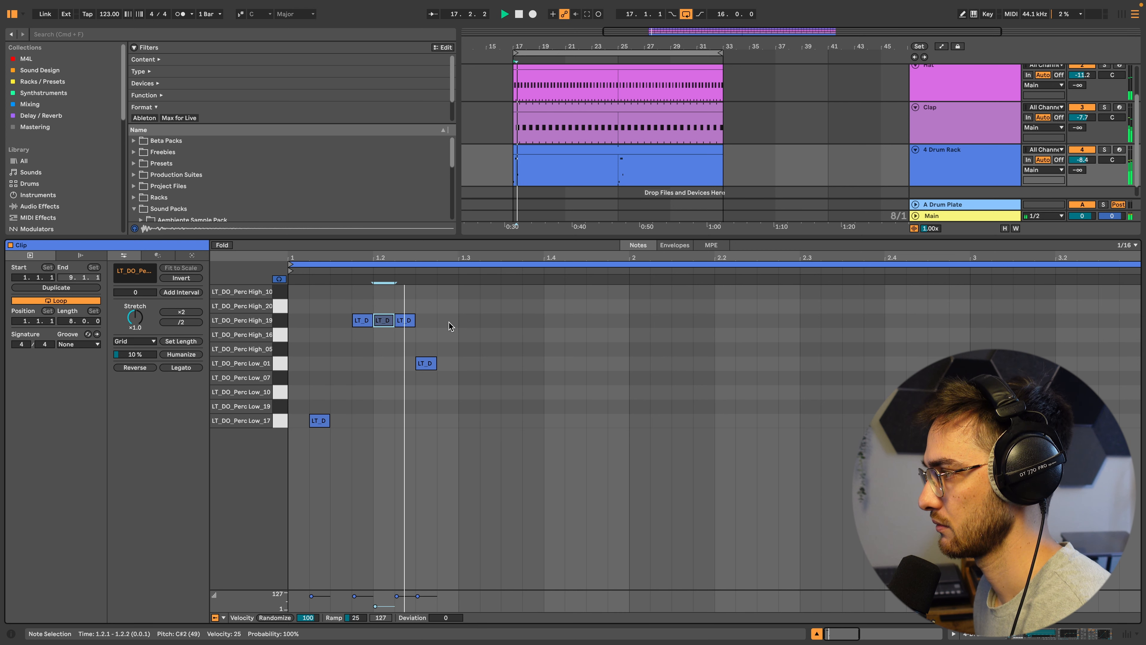
Replace the low percussion notes with LT_DO_Perc High_16 notes at 1.2.1 and 1.4.1
click(328, 416)
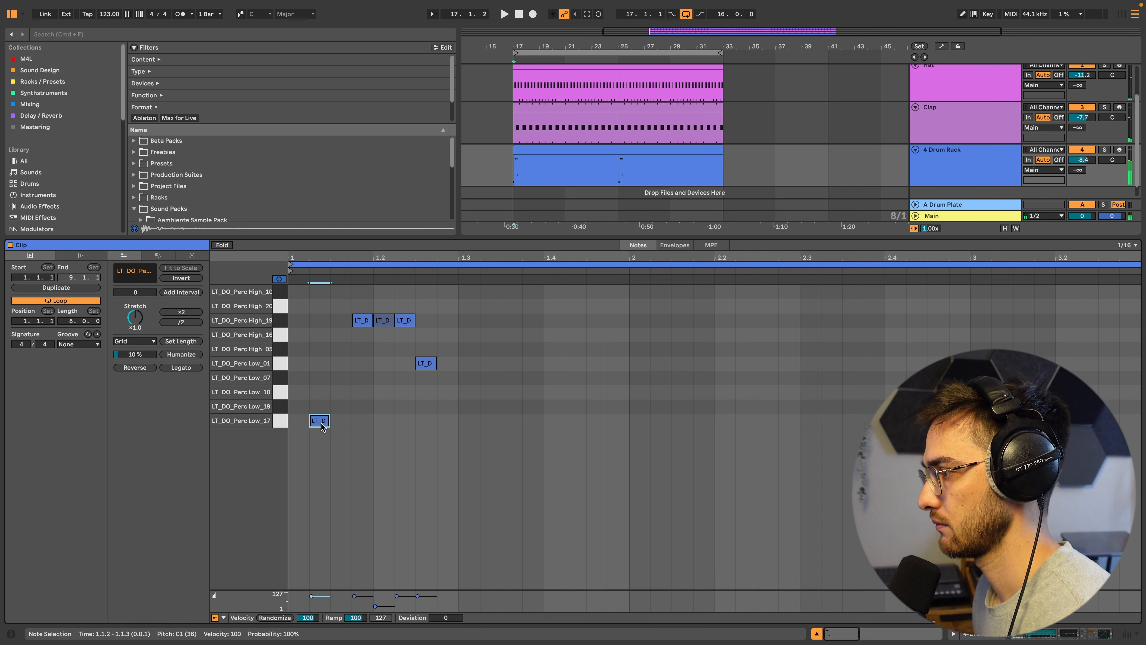
drag(322, 424, 566, 339)
click(569, 357)
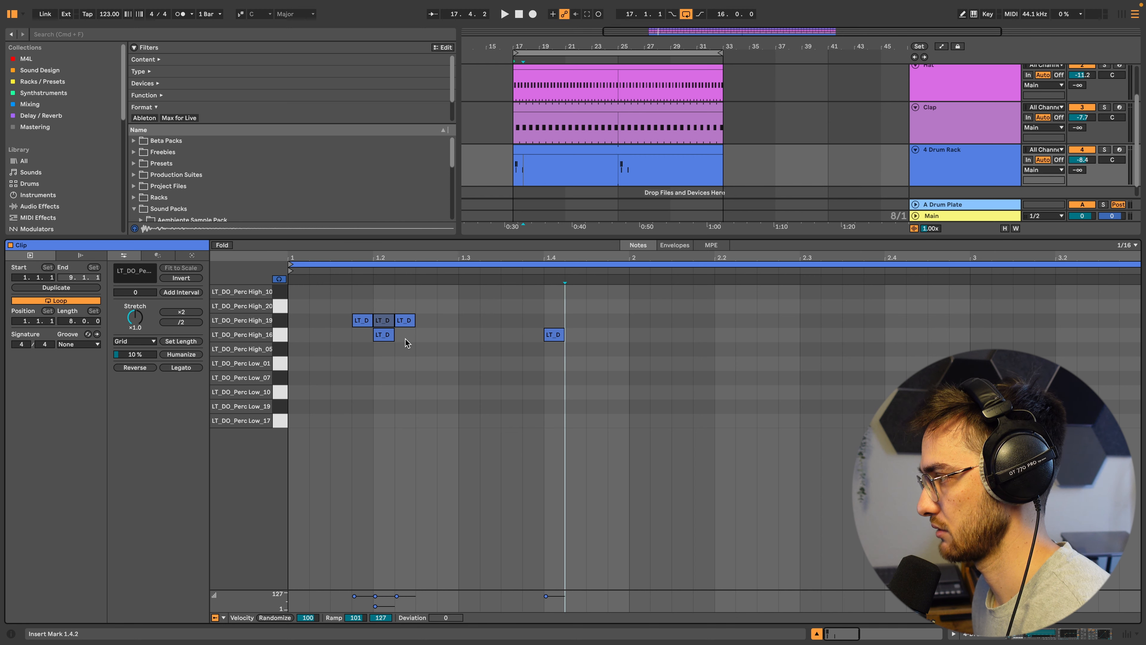
key(space)
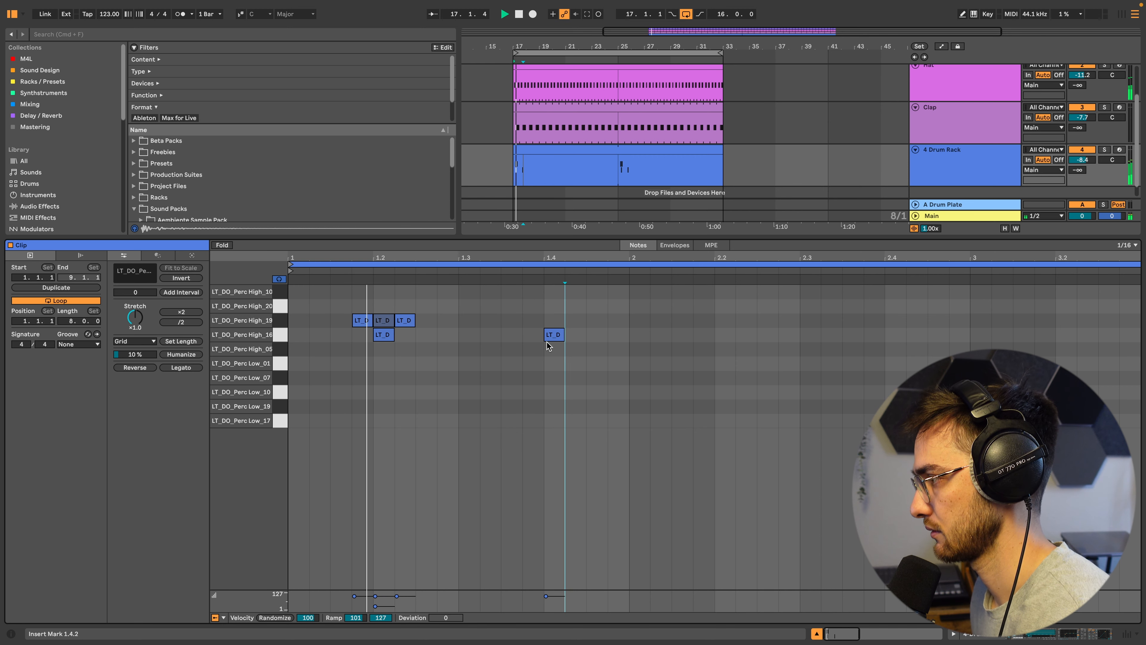
Duplicate the bar 1 LT_DO_Perc High_16 notes in every bar through the end of bar 8
drag(629, 337, 291, 337)
key(super+d)
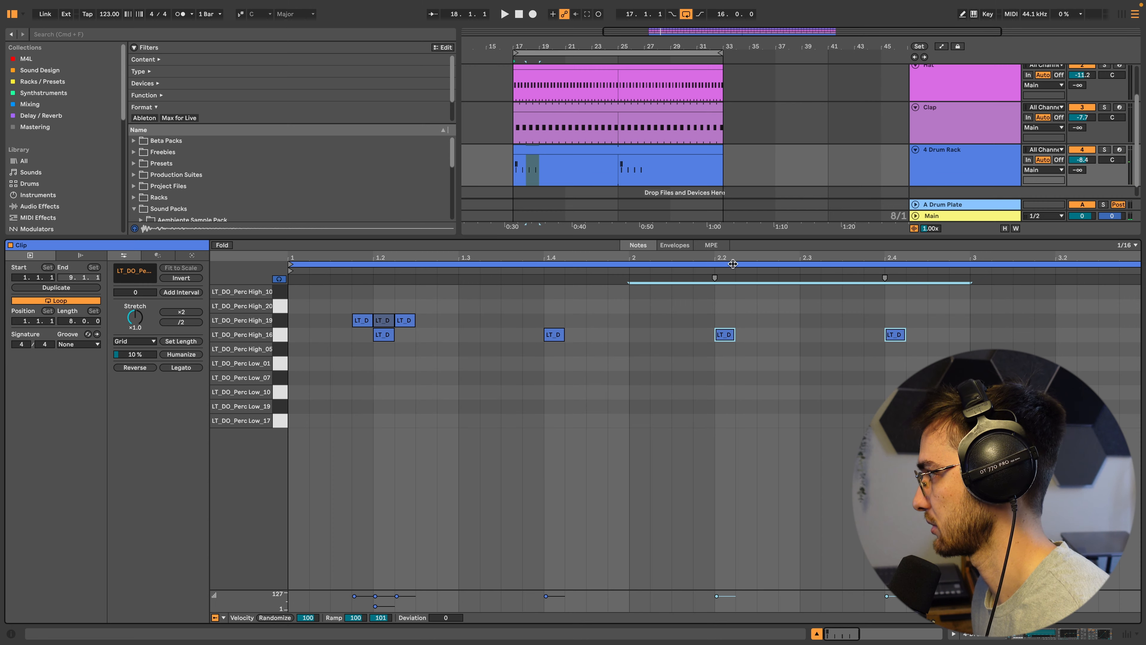
drag(728, 263, 555, 255)
key(super+d)
key(super+d)
key(super+d)
key(super+d)
key(super+d)
key(super+d)
key(super+d)
key(super+z)
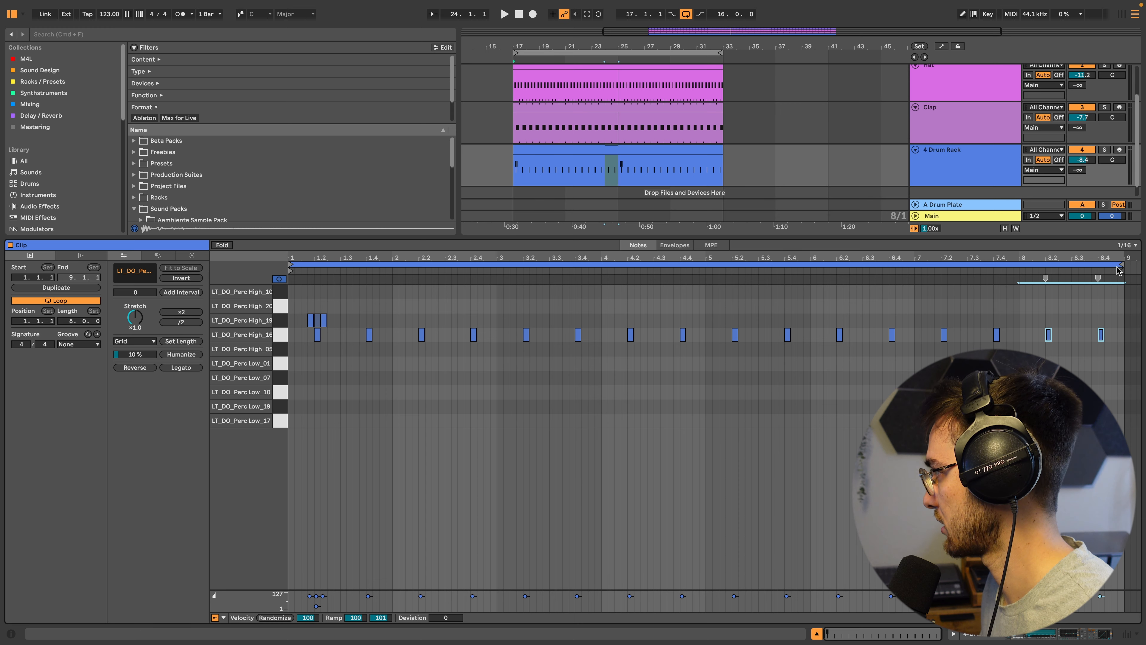
Shorten the clip loop to 4 bars and delete the notes beyond bar 4
mouse_move(1118, 270)
mouse_down()
mouse_move(704, 285)
mouse_move(1135, 435)
mouse_up()
key(Delete)
click(689, 362)
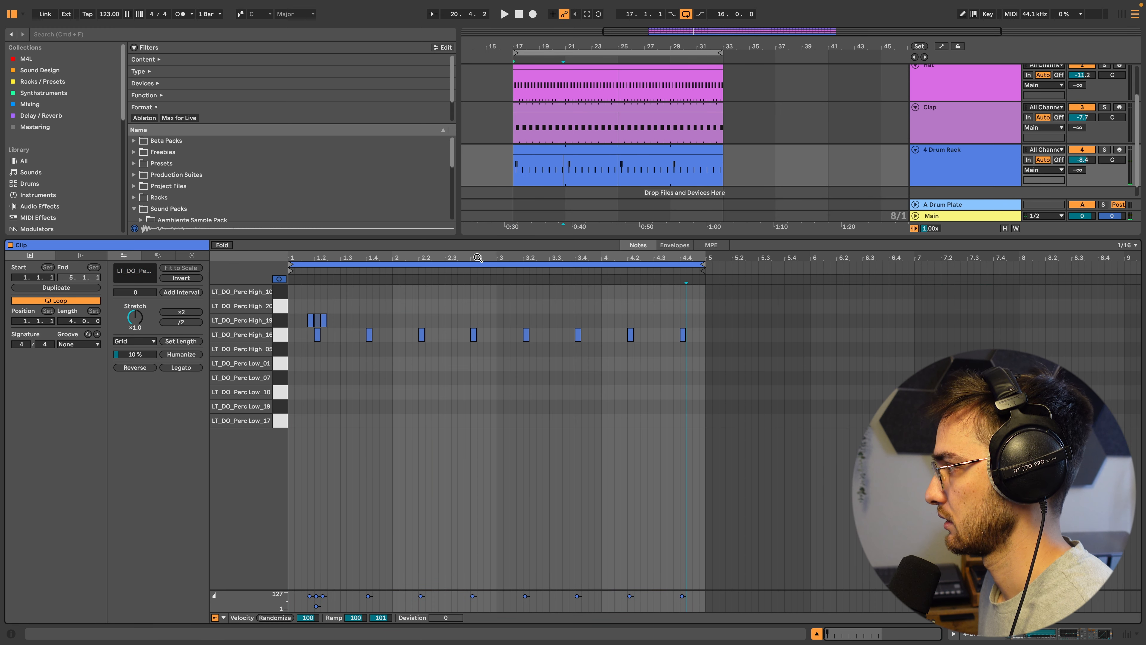
Copy the three-note LT_DO_Perc High_19 figure to start at 3.1.4 and again at 4.3.4
drag(478, 258, 499, 284)
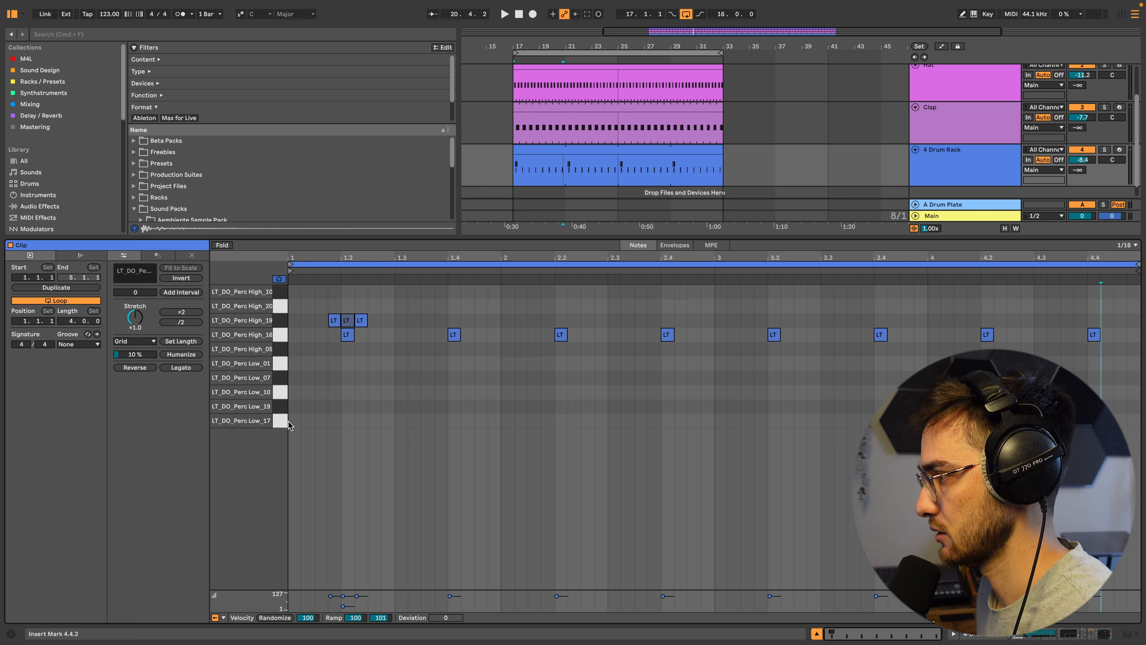
drag(395, 322, 1055, 323)
drag(1054, 323, 1093, 322)
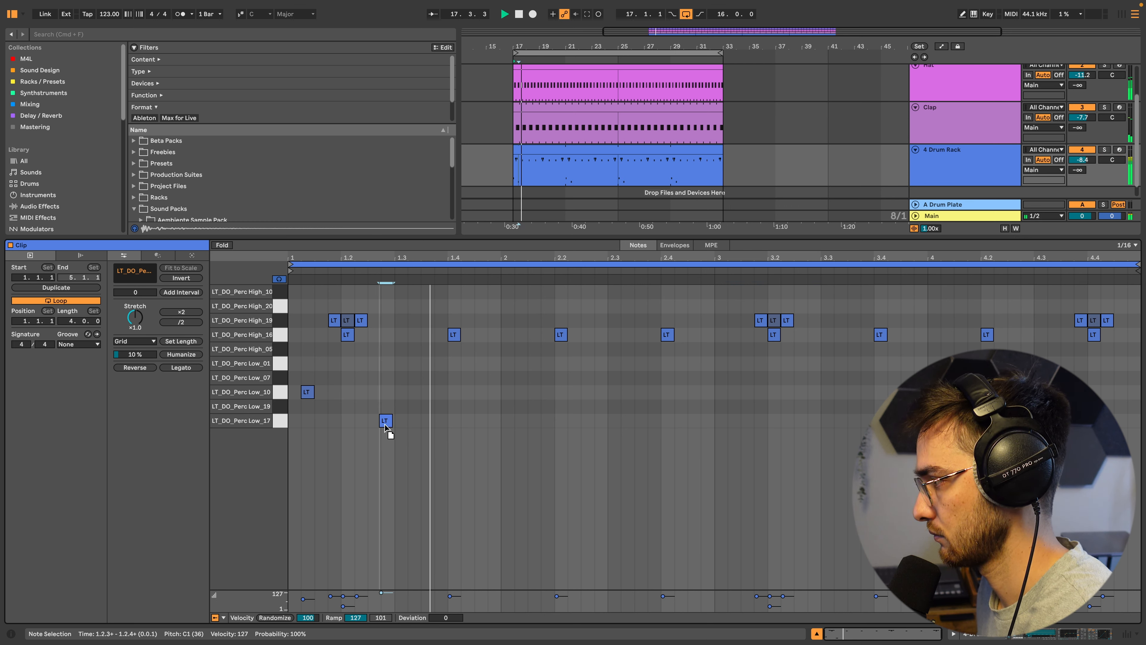
Place LT_DO_Perc Low_17 notes at 1.2.3 and 2.2.3 with velocity 72, and LT_DO_Perc Low_01 notes at 1.3.3 and 2.3.3
drag(389, 422, 373, 420)
key(space)
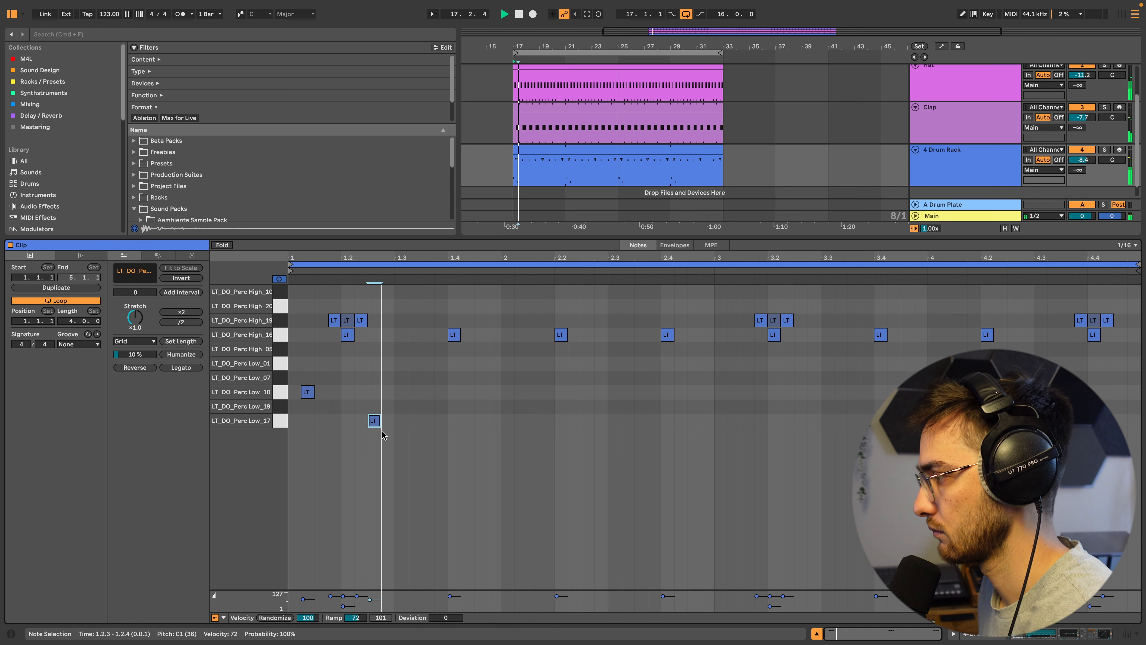
double_click(587, 422)
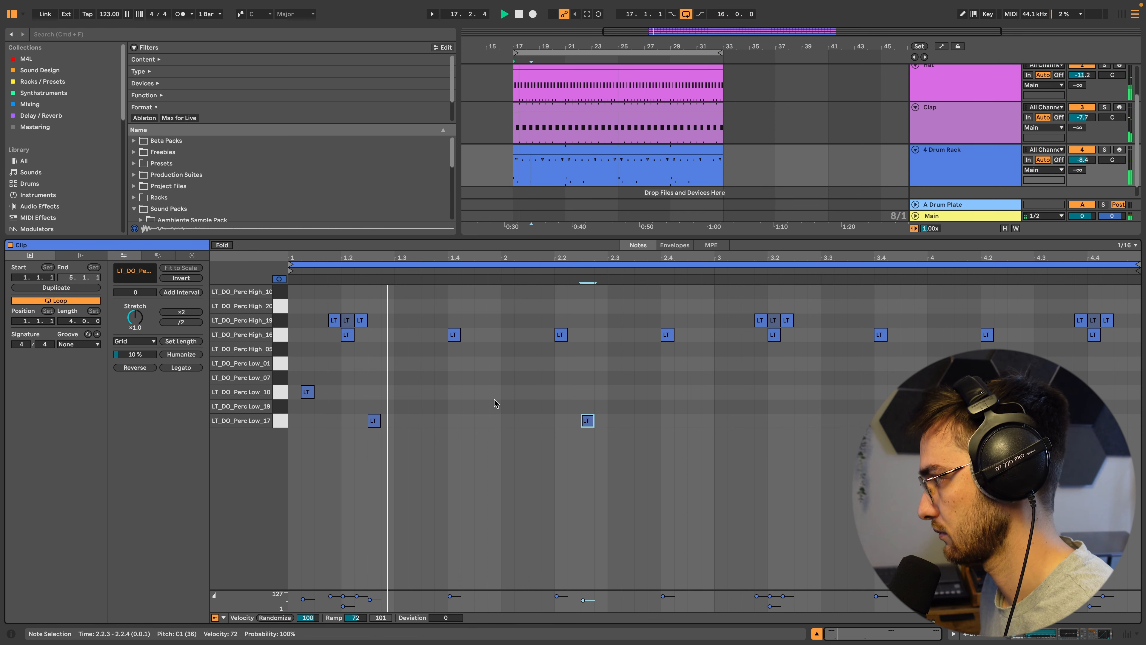
double_click(427, 392)
drag(425, 393, 429, 379)
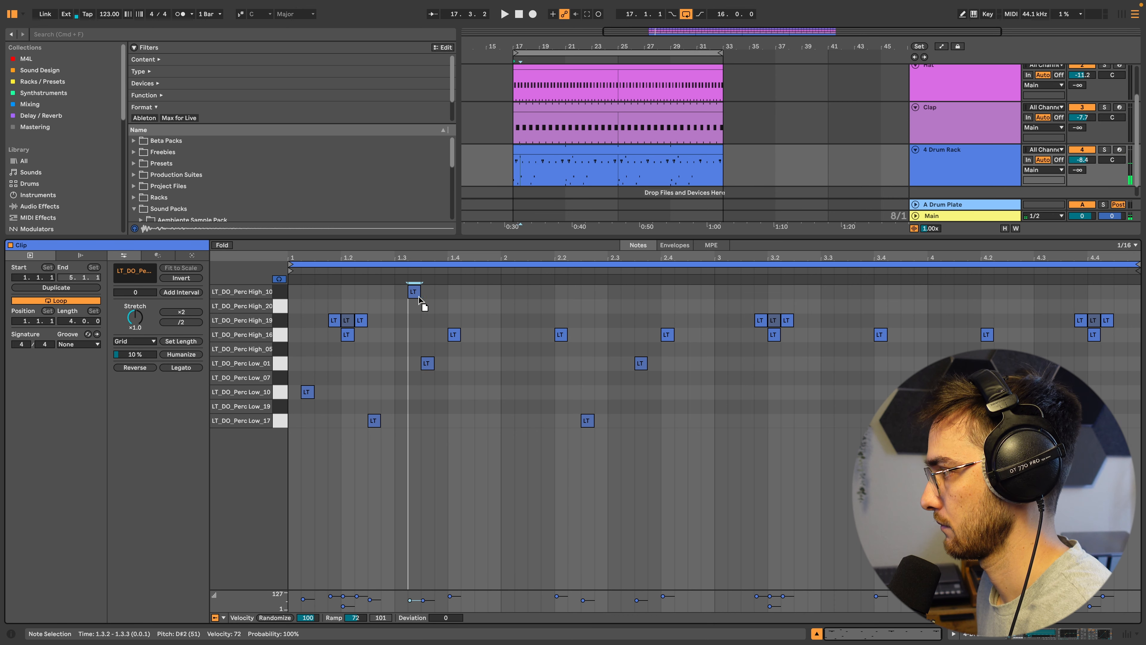
Place an LT_DO_Perc High_20 note at 1.2.4 and duplicate it every two beats through the end of bar 4
drag(420, 301, 390, 308)
key(space)
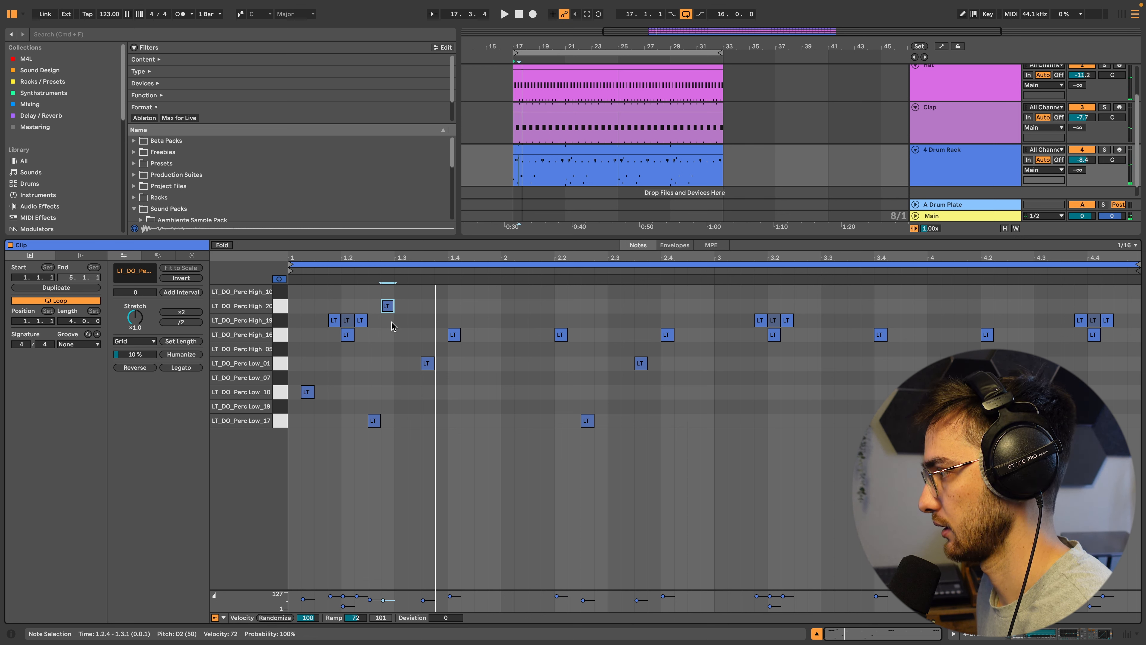
key(space)
key(ctrl+d)
key(ctrl+d)
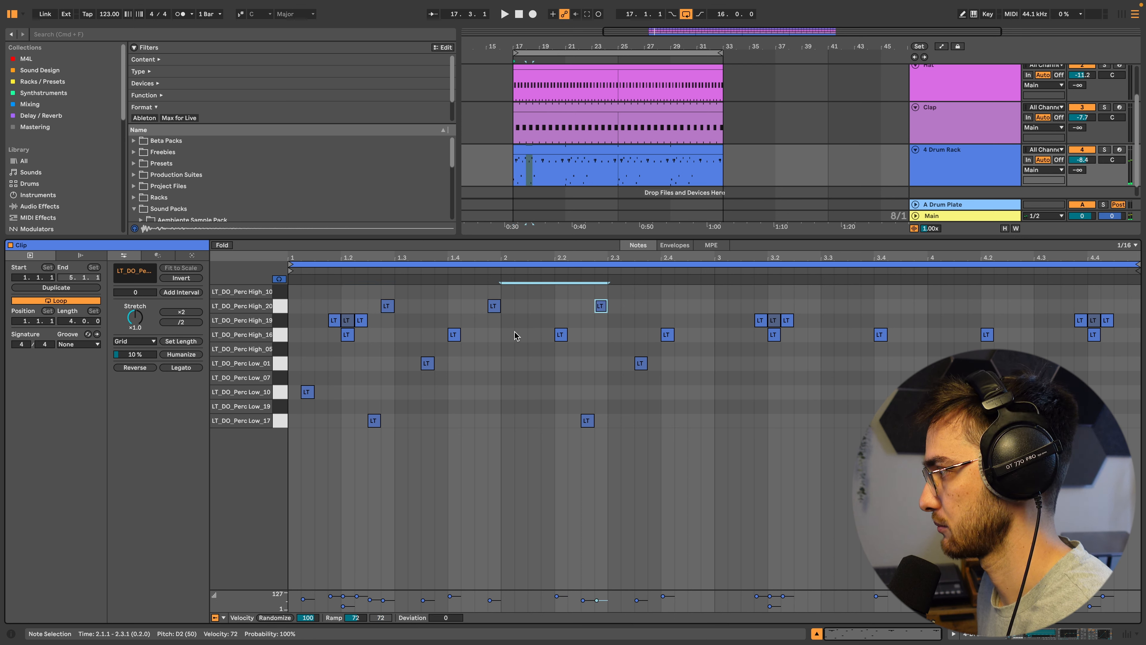
key(ctrl+d)
key(ctrl+d)
key(ctrl+d)
key(ctrl+d)
key(ctrl+d)
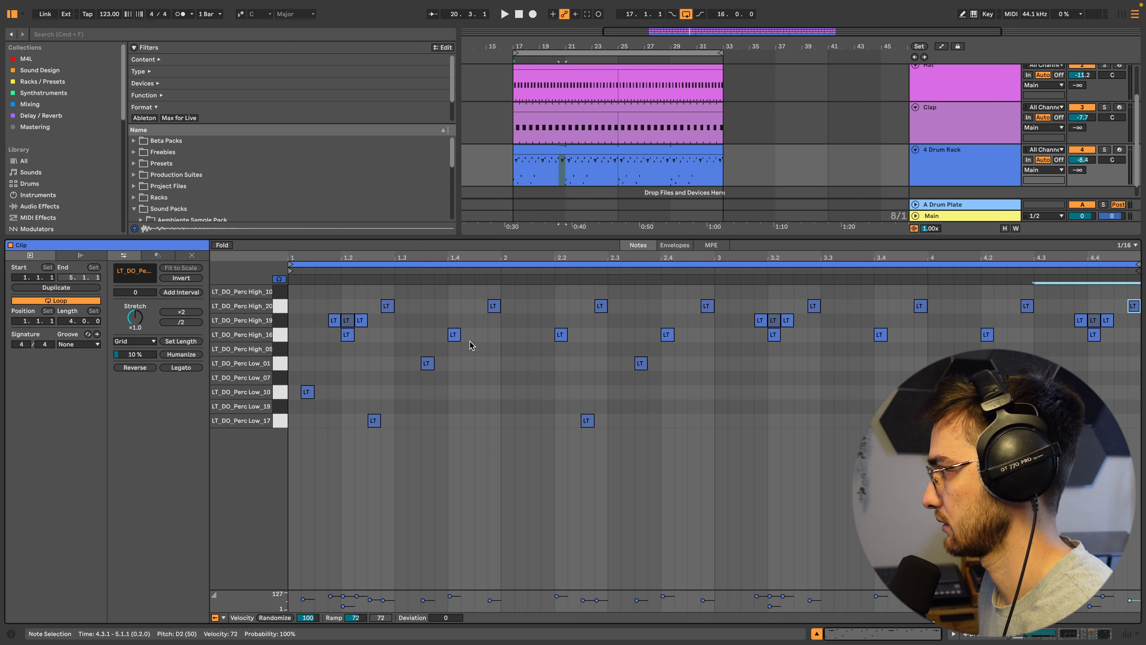
Play back the pattern and duplicate the low percussion notes of bars 1 and 2 into bars 3 and 4
key(space)
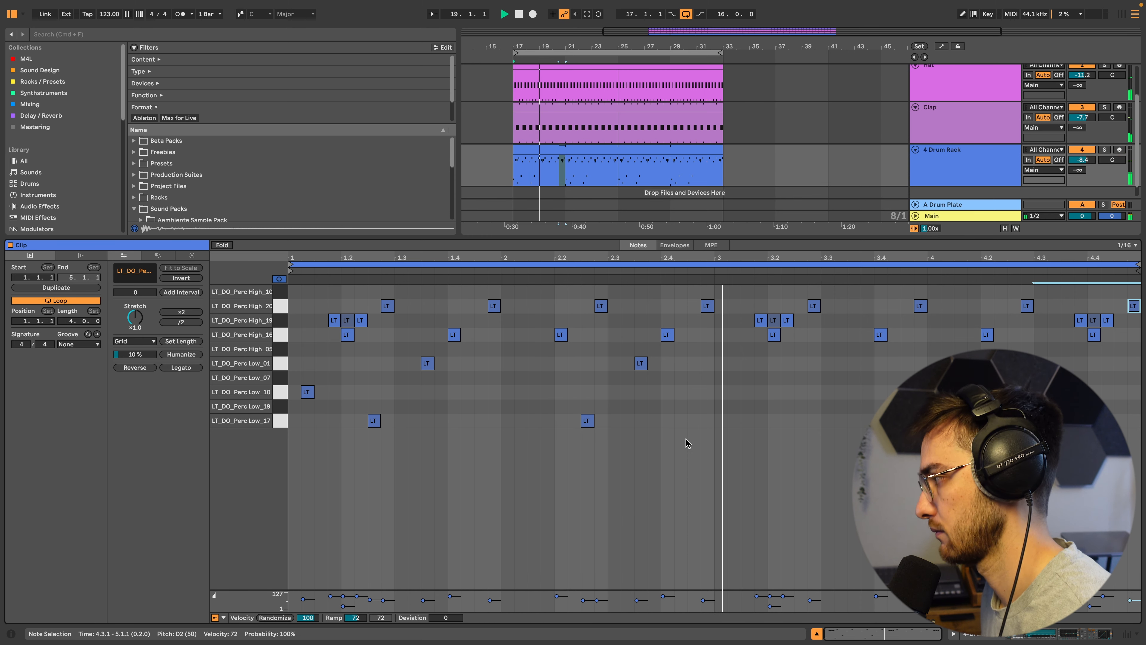
click(712, 424)
key(space)
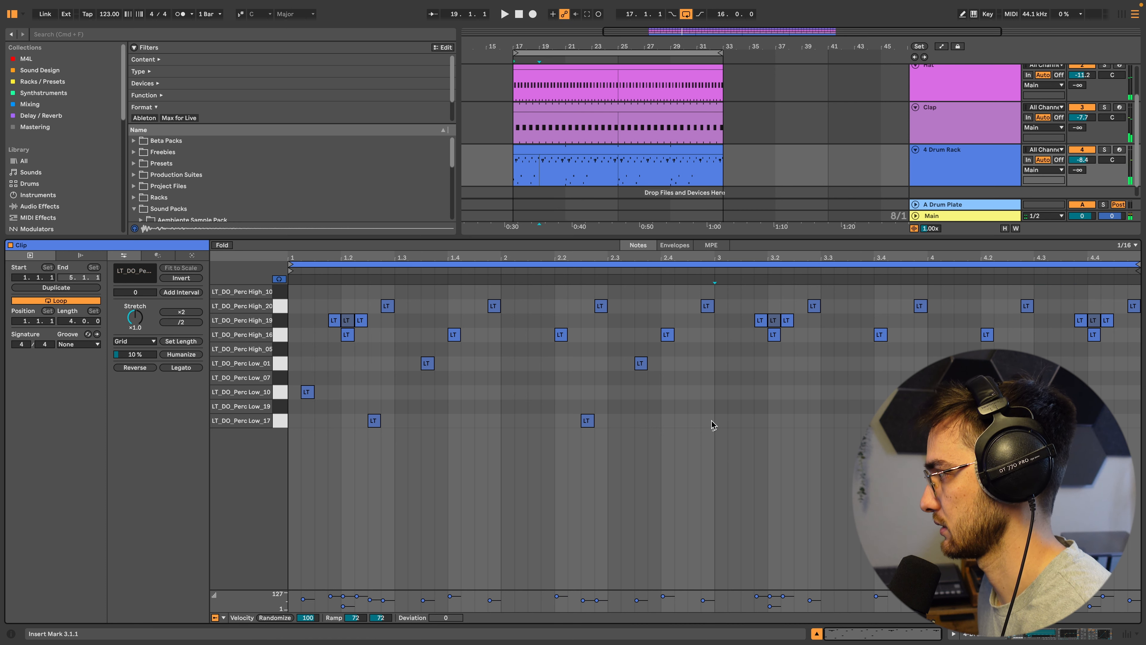
drag(712, 425, 277, 351)
key(ctrl+d)
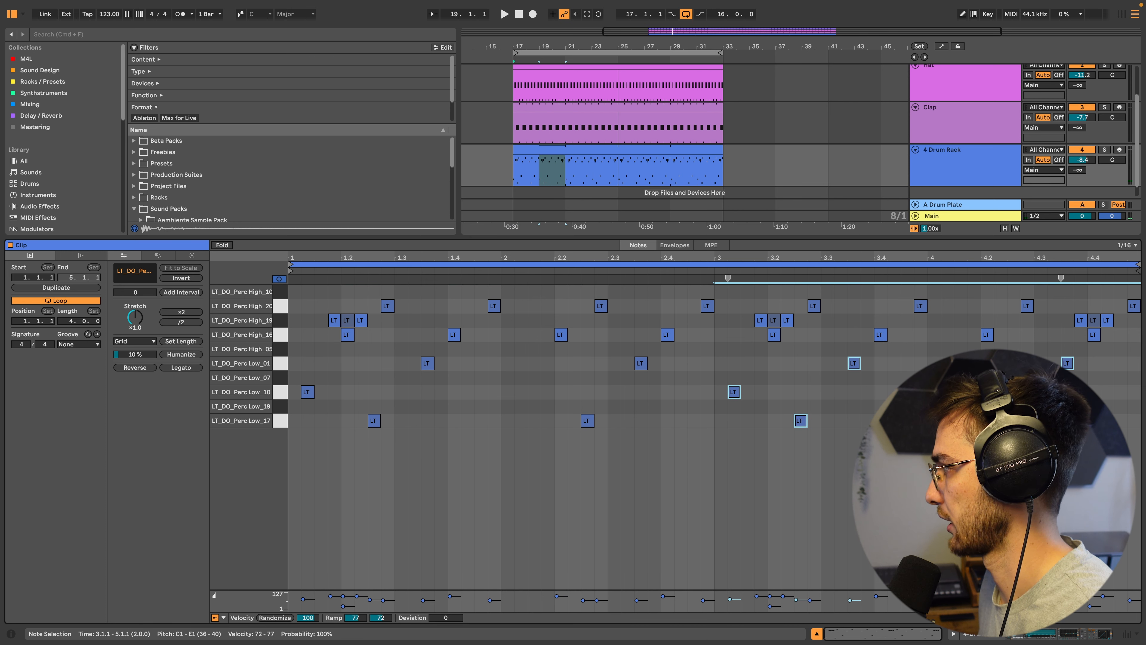
Play back the percussion pattern, then humanize all of its notes with the amount set to 16%
key(space)
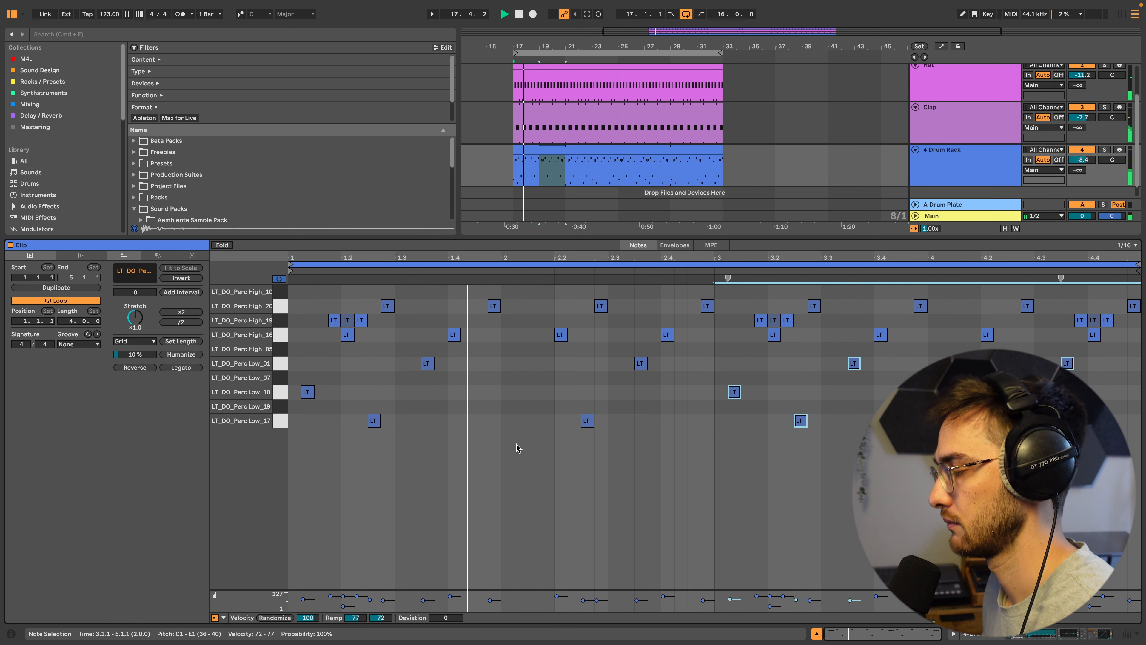
key(space)
click(420, 403)
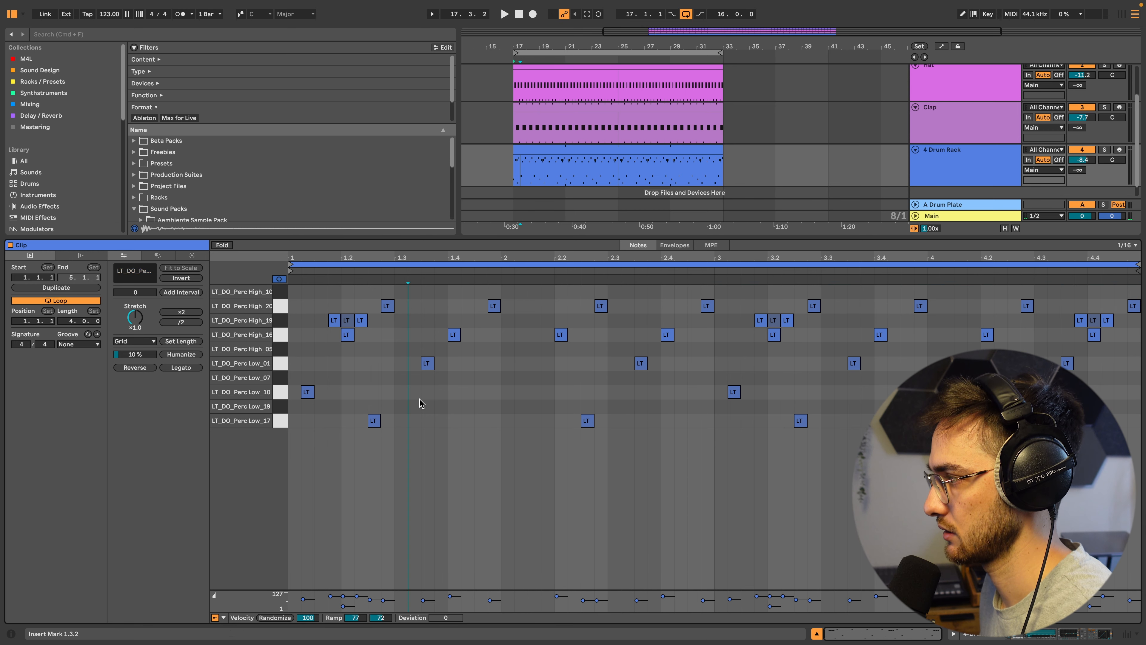
key(ctrl+a)
drag(127, 358, 128, 347)
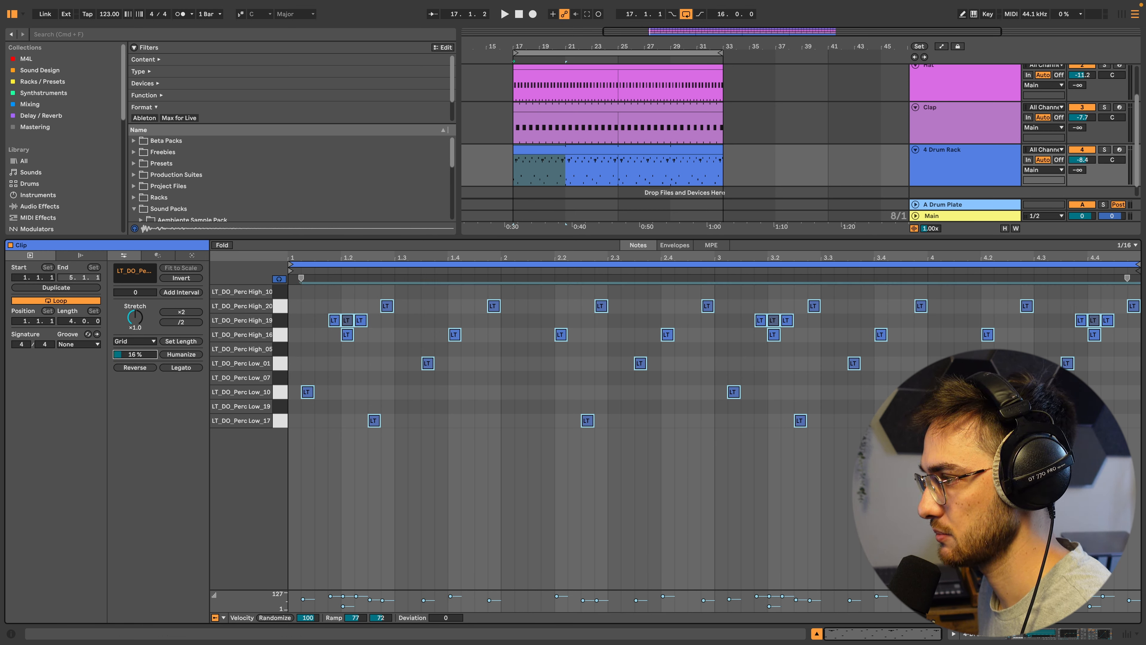
click(171, 358)
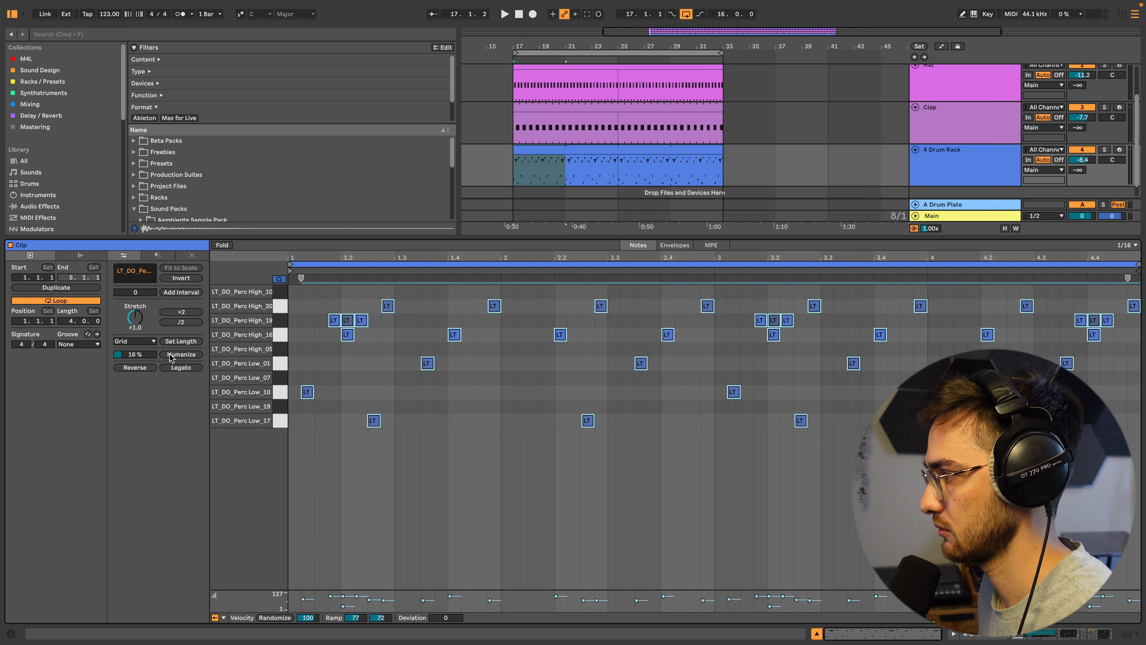
Raise the Humanize amount for all selected percussion notes to 91% while the pattern plays
drag(431, 259, 652, 411)
drag(595, 261, 422, 262)
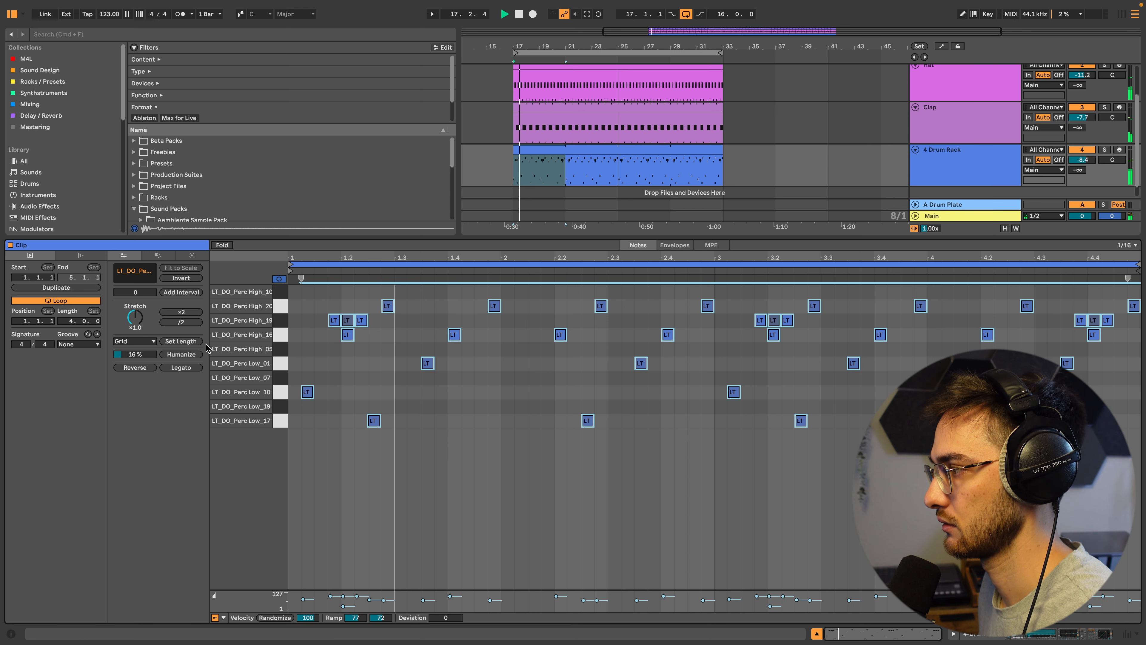
drag(143, 358, 142, 325)
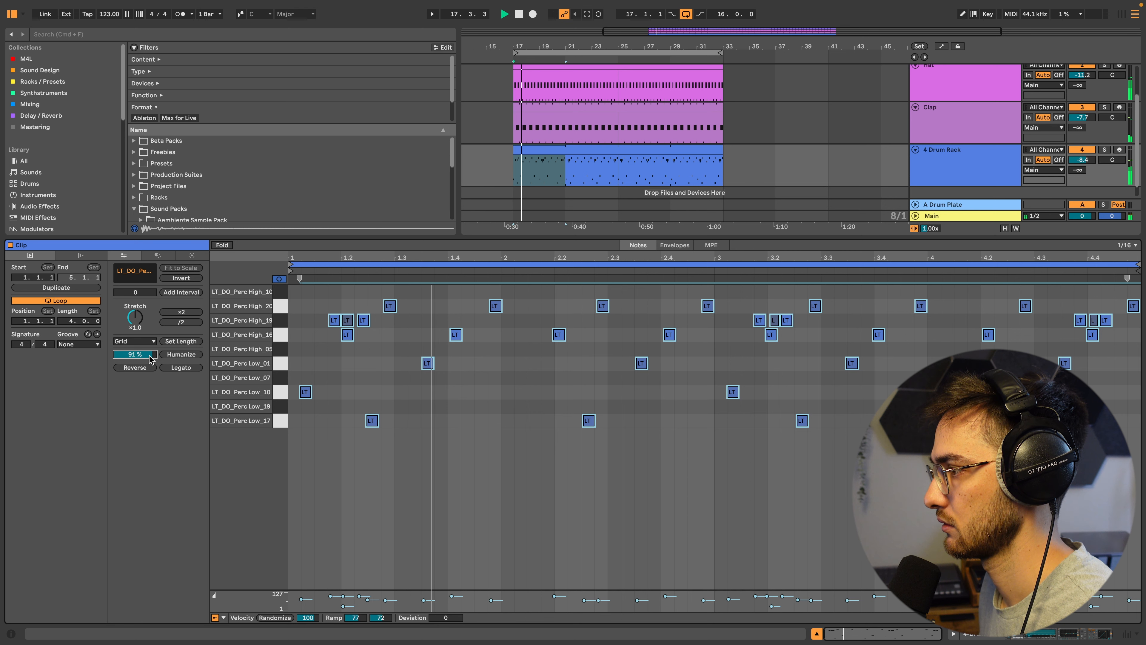
mouse_move(142, 355)
mouse_down()
mouse_move(142, 383)
mouse_move(149, 320)
mouse_move(149, 357)
mouse_up()
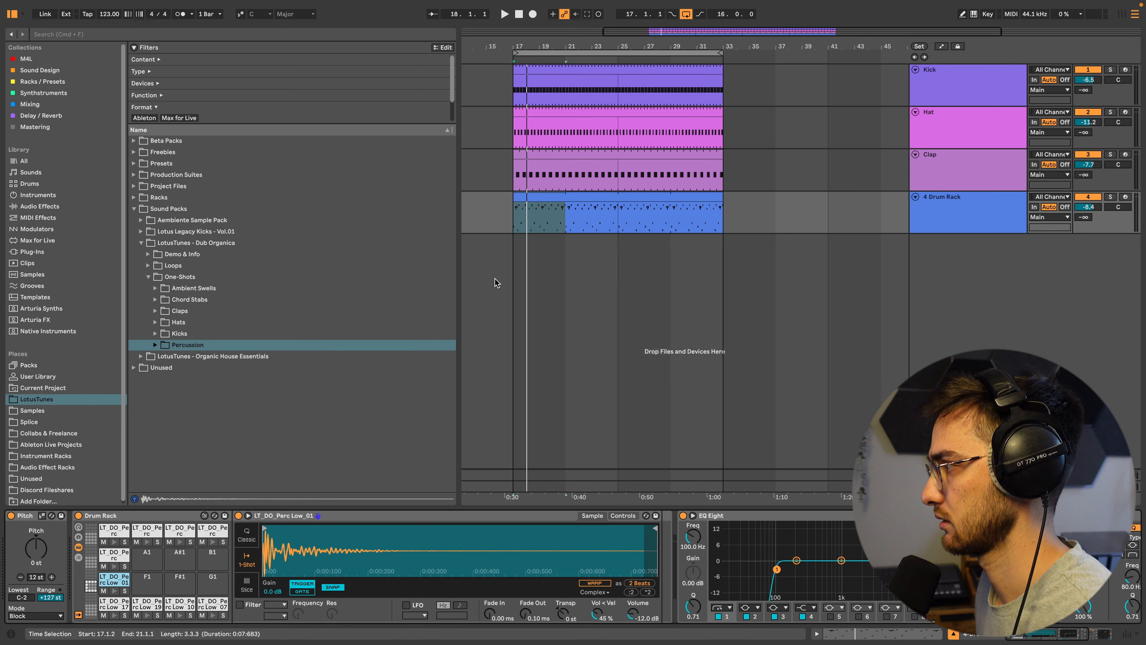
Rename the Drum Rack track Perc and group the Hat, Clap and Perc tracks as Tops
click(973, 207)
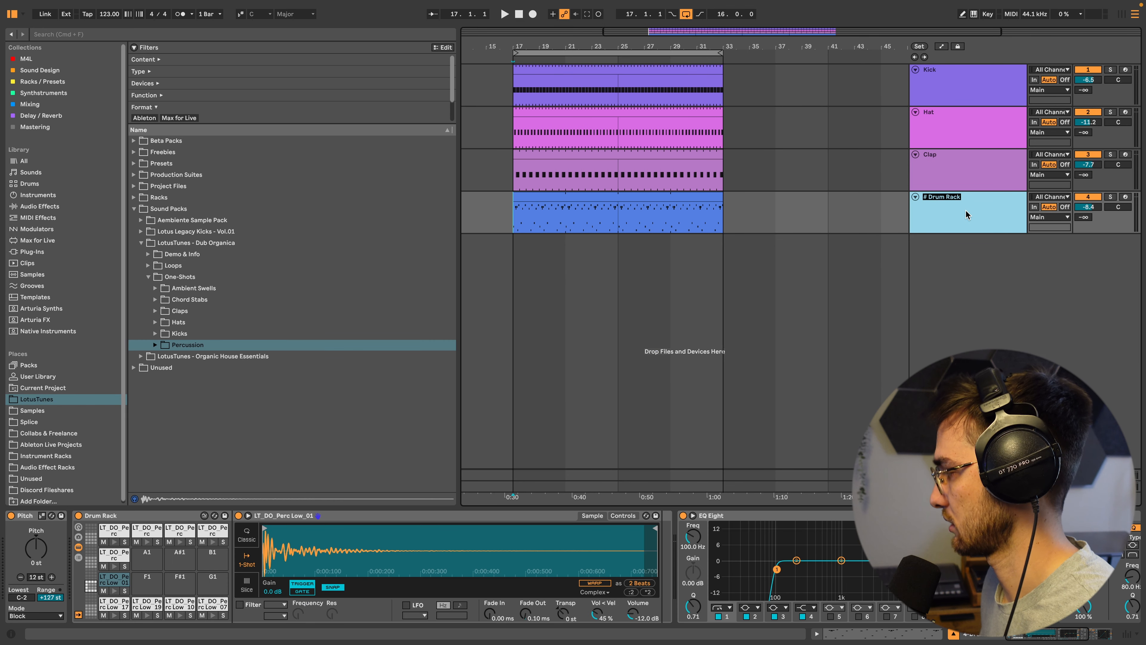
text(Perc)
shift+click(973, 139)
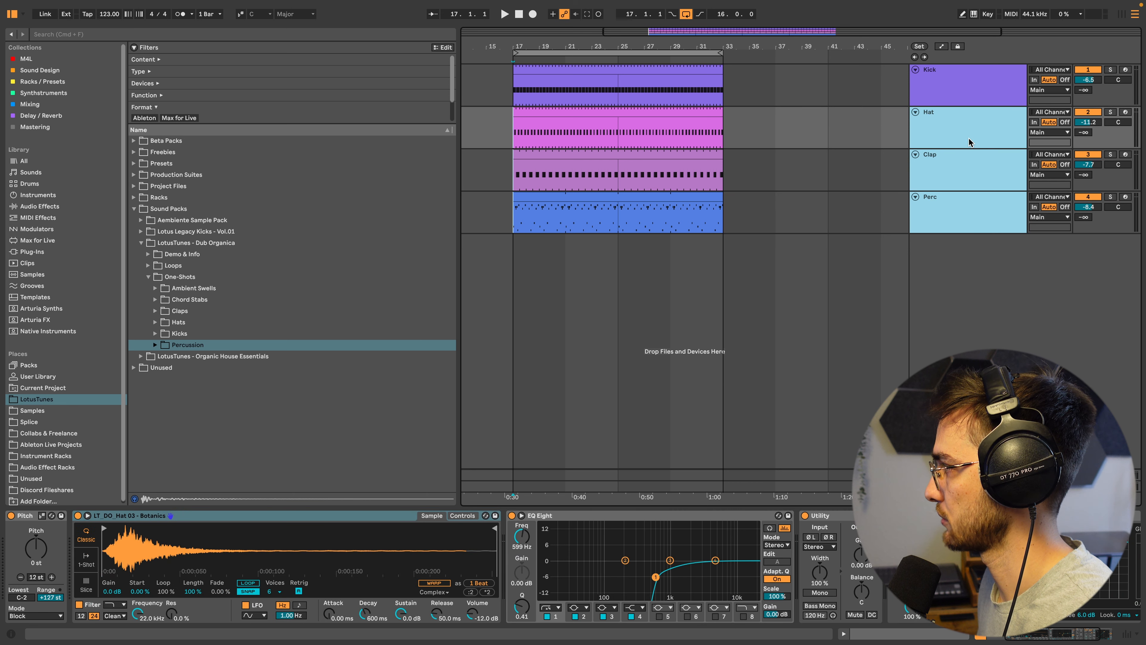
key(super+g)
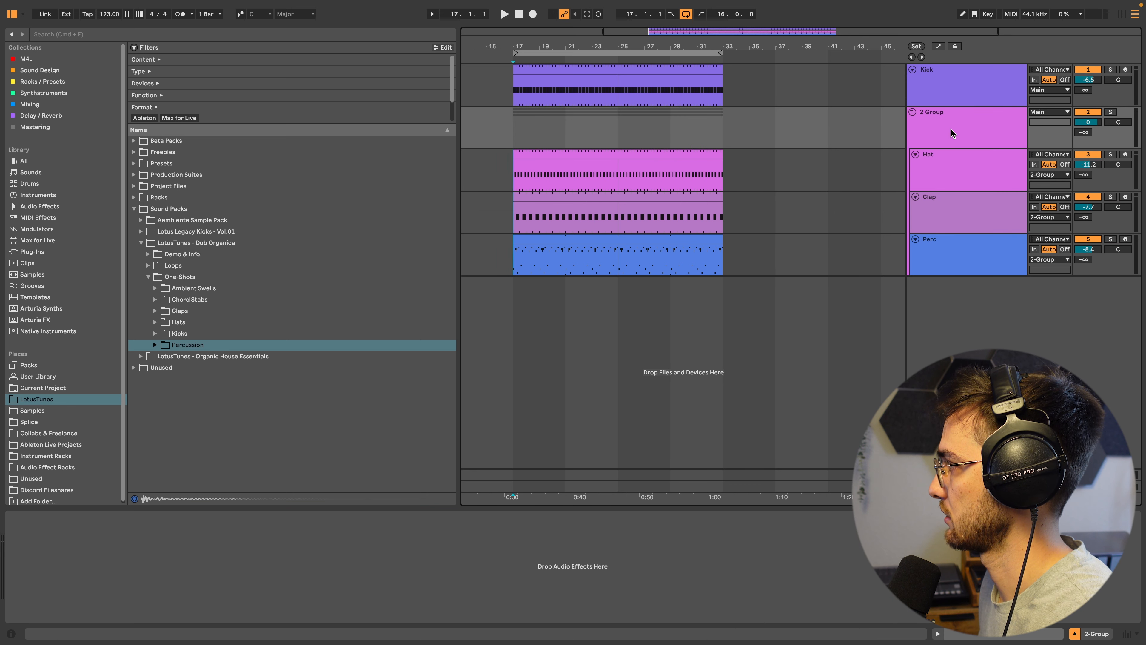
text(Top)
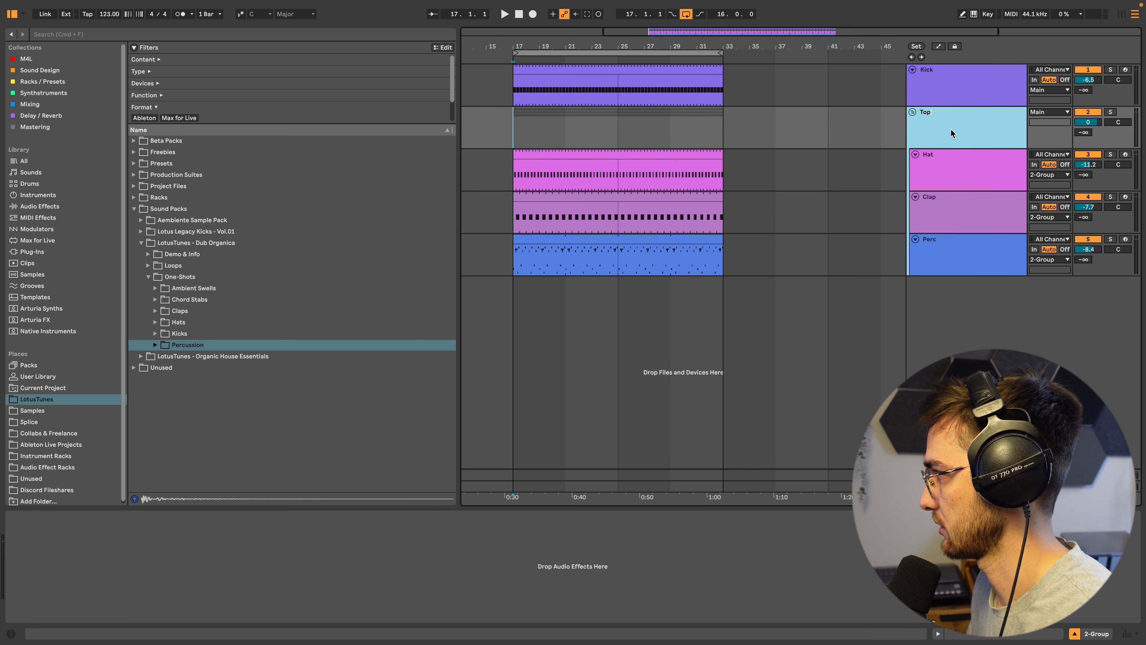
text(s)
key(Return)
Color the Tops group yellow and assign that color to its grouped tracks and clips
right_click(950, 125)
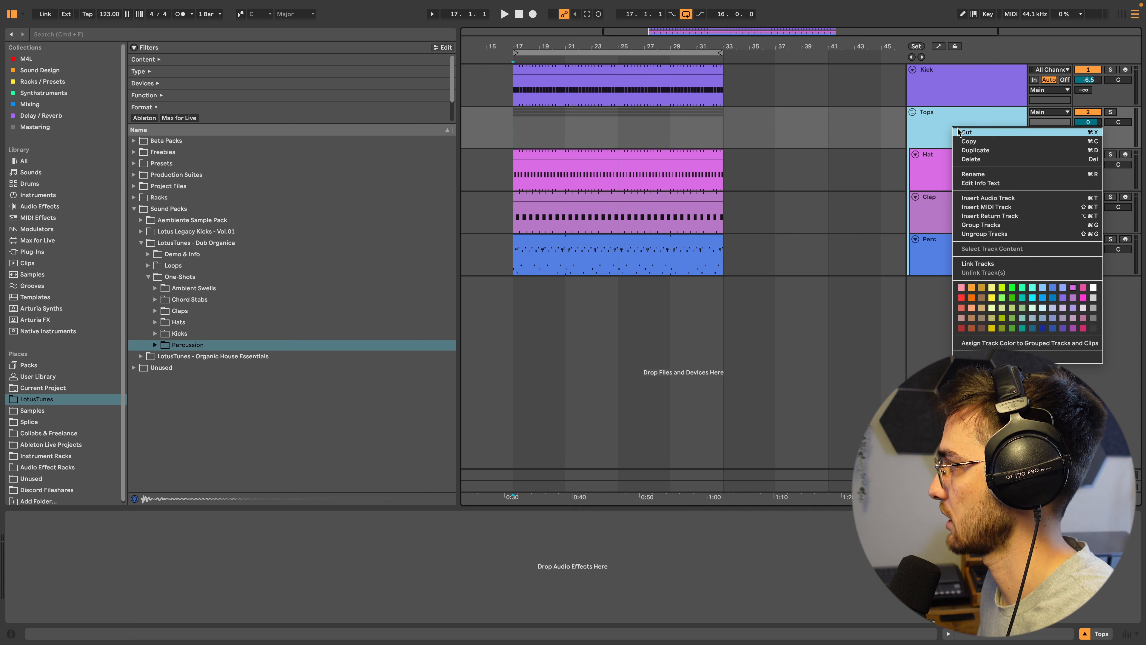
click(993, 298)
right_click(944, 123)
click(975, 330)
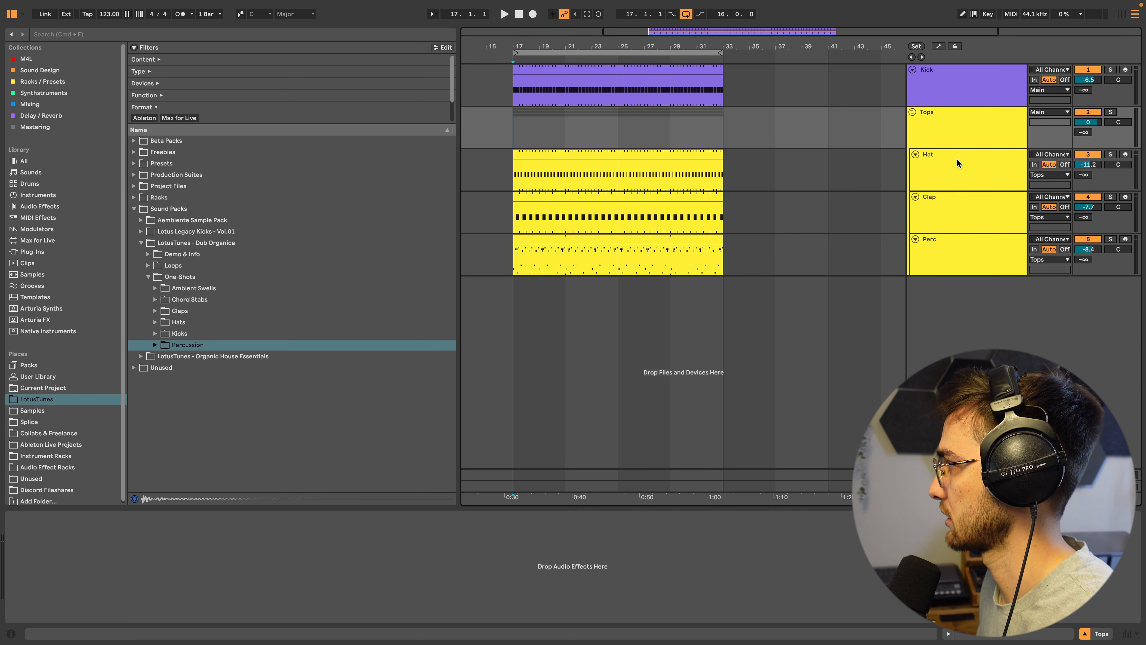
Color the Kick track red and assign the same color to its clips
click(950, 97)
right_click(950, 97)
click(953, 252)
right_click(954, 94)
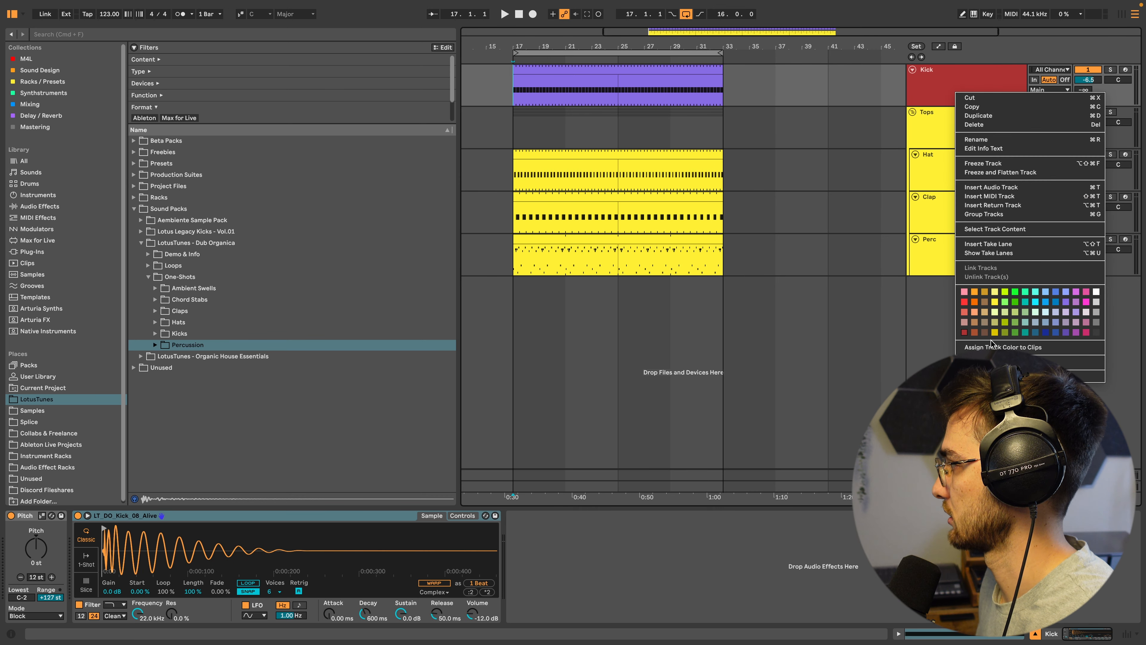
click(1003, 347)
Lower the Perc track's volume to -11.1 dB during playback and fold the Perc, Clap and Hat tracks
key(space)
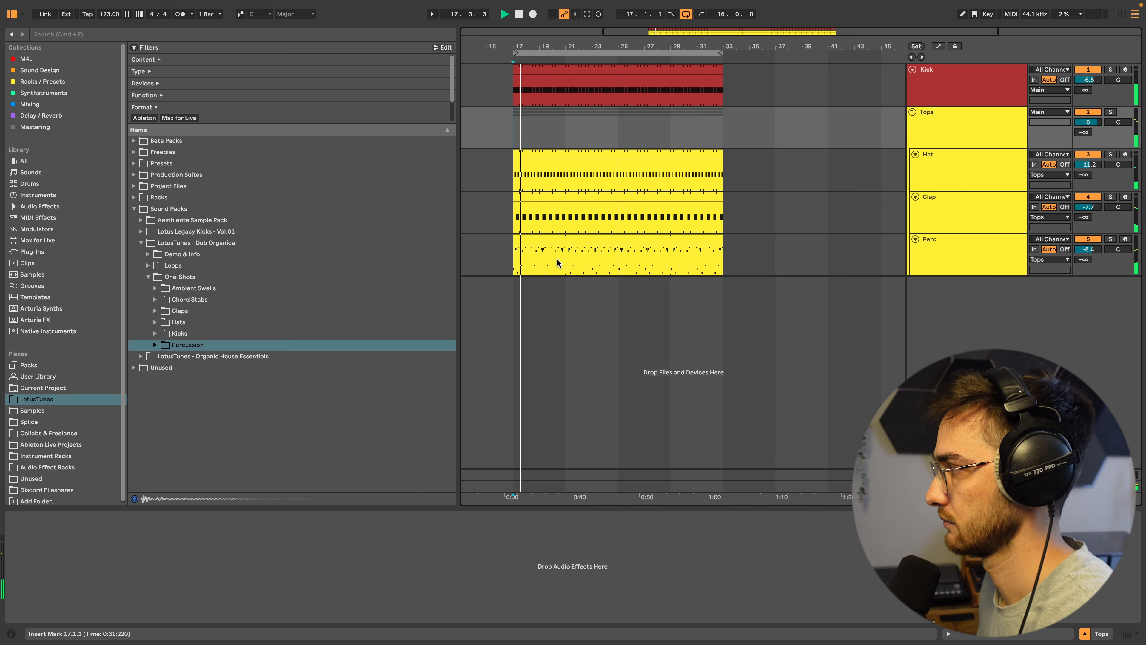
click(1015, 252)
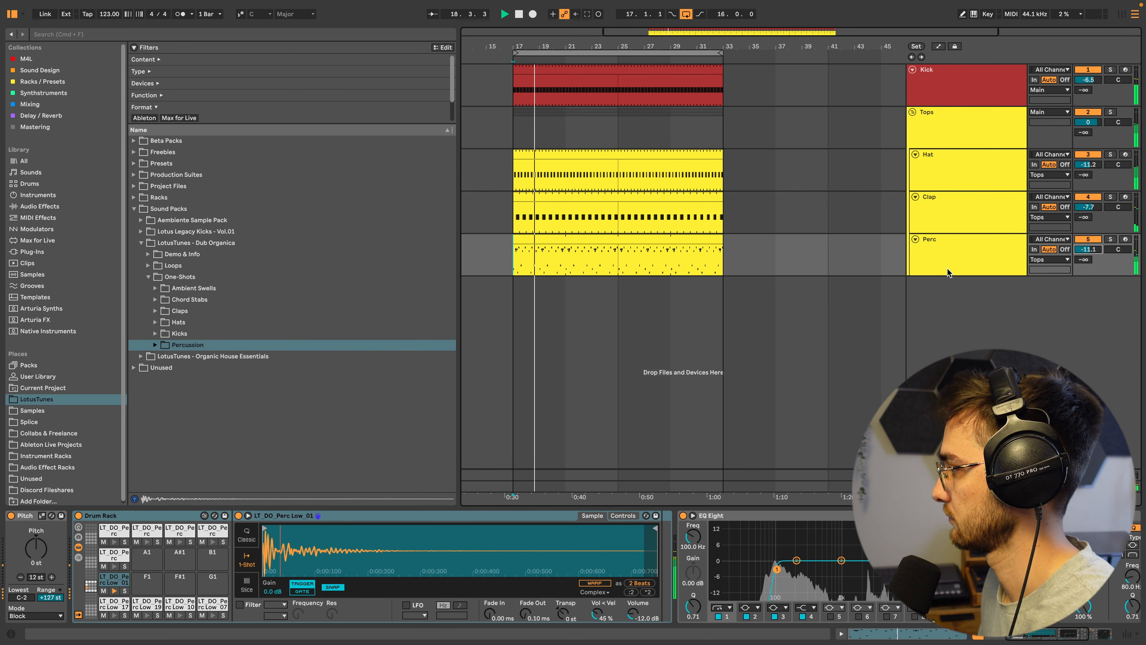
click(915, 239)
click(916, 196)
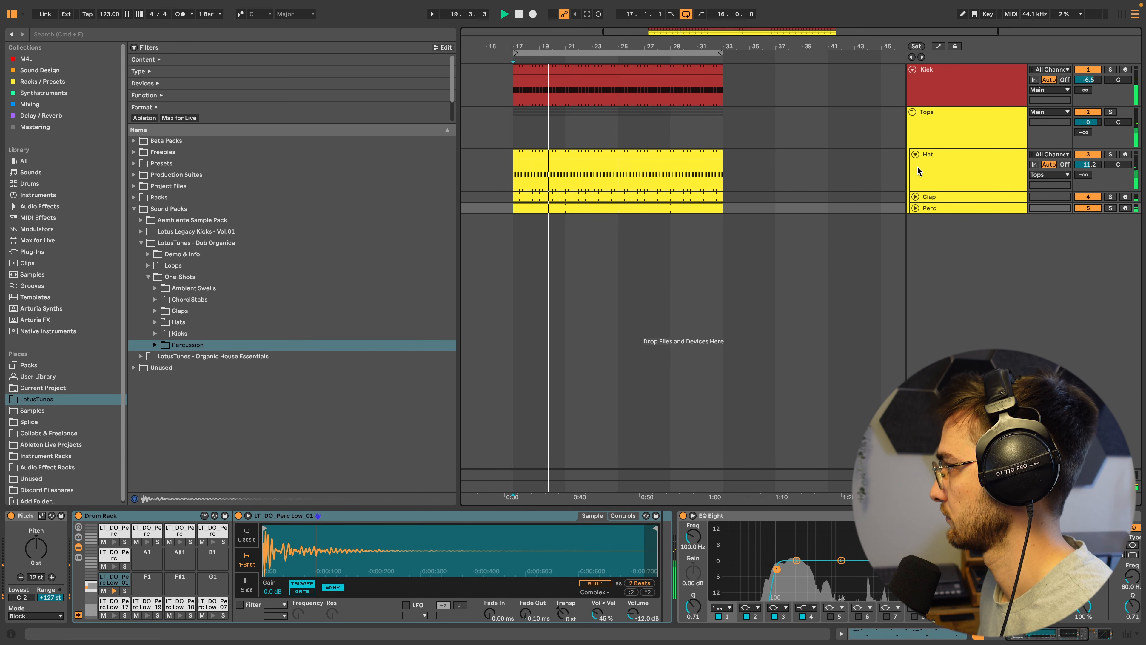
click(915, 155)
click(949, 135)
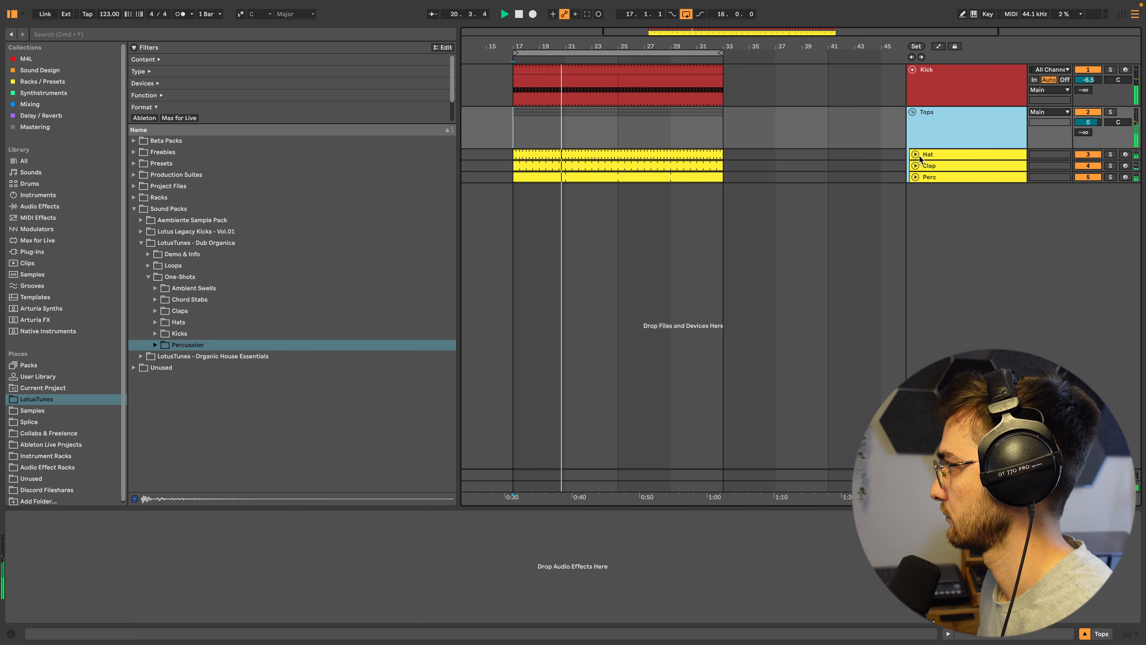
Insert a new audio track below Perc inside the Tops group
click(943, 177)
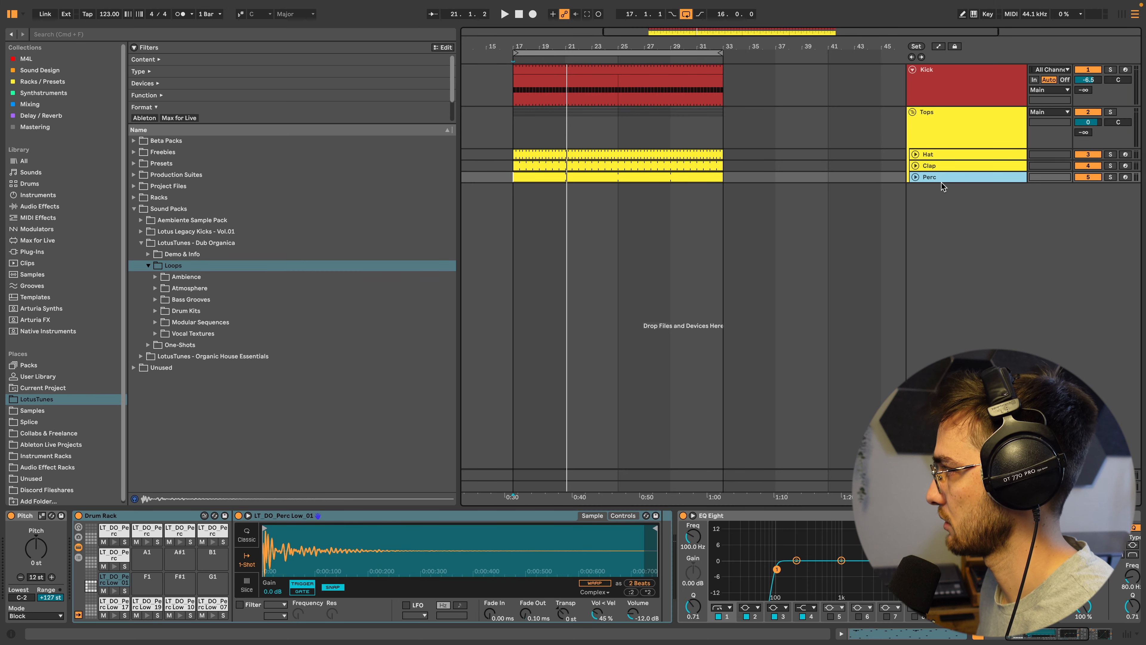
key(super+t)
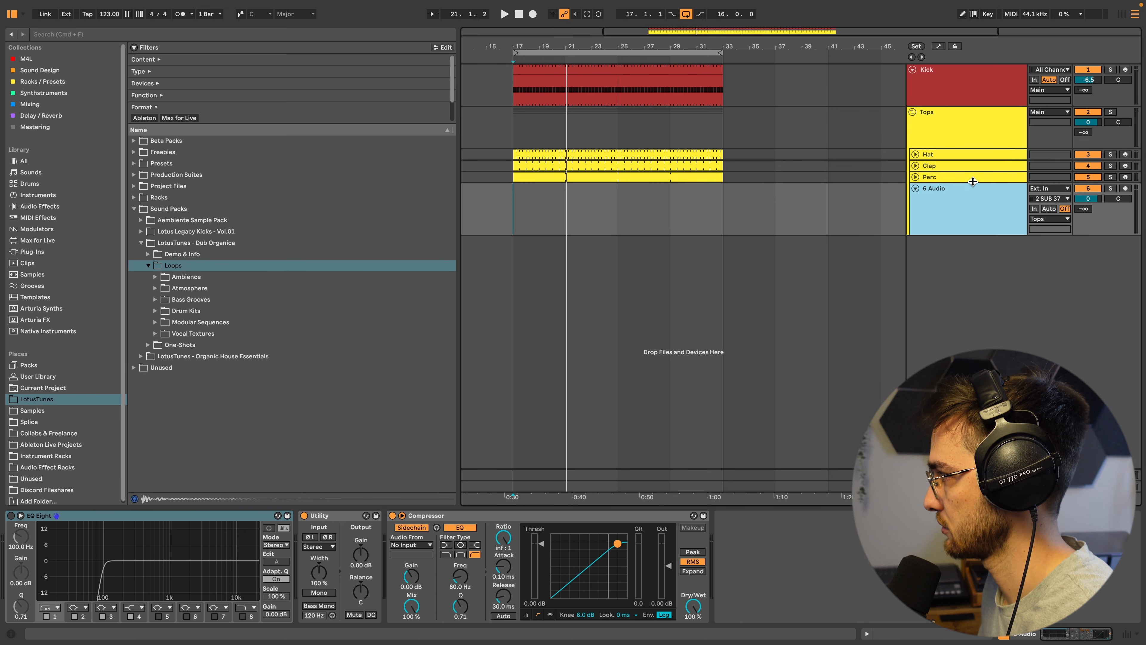
click(947, 176)
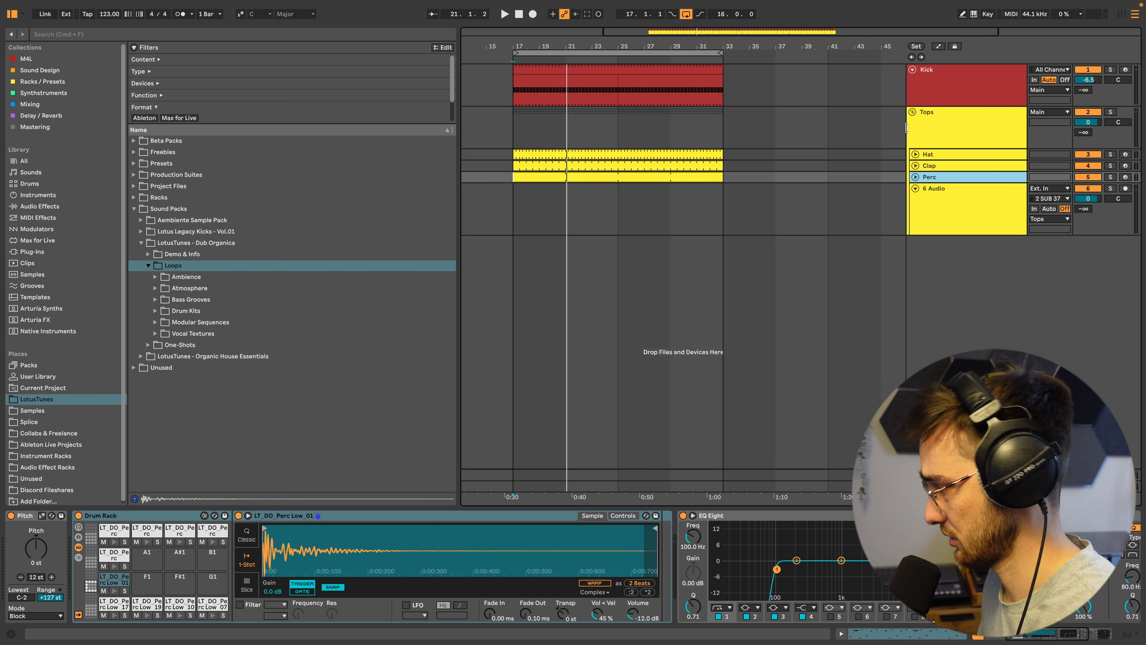
click(934, 207)
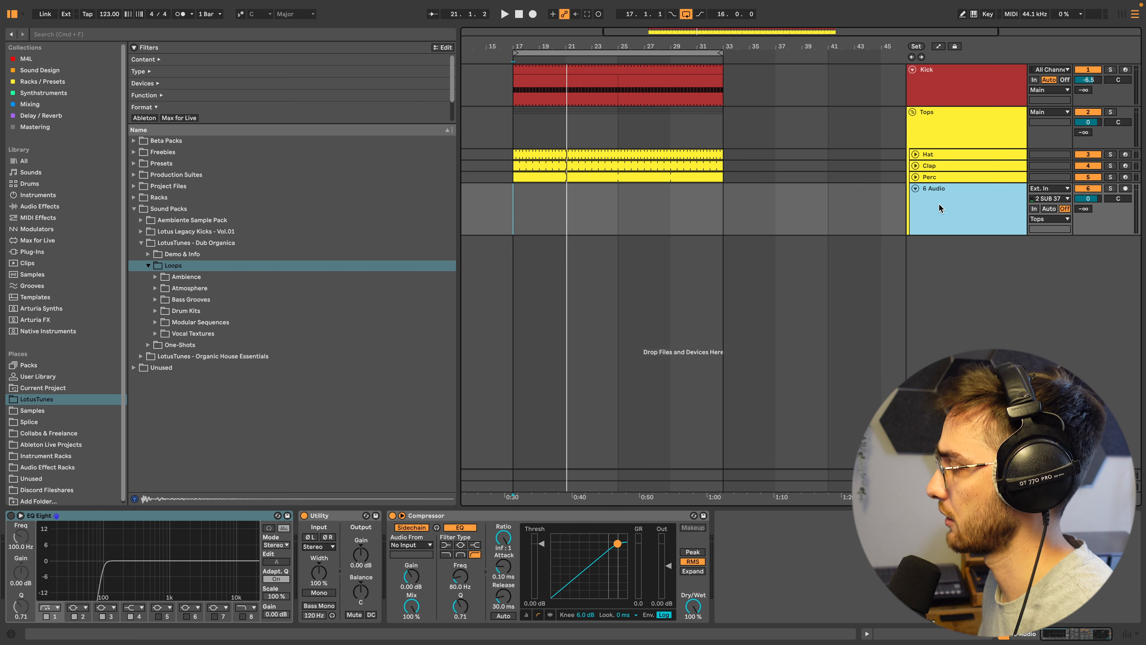
Insert another audio track with the Tops group selected, and delete that track outside the group
click(948, 125)
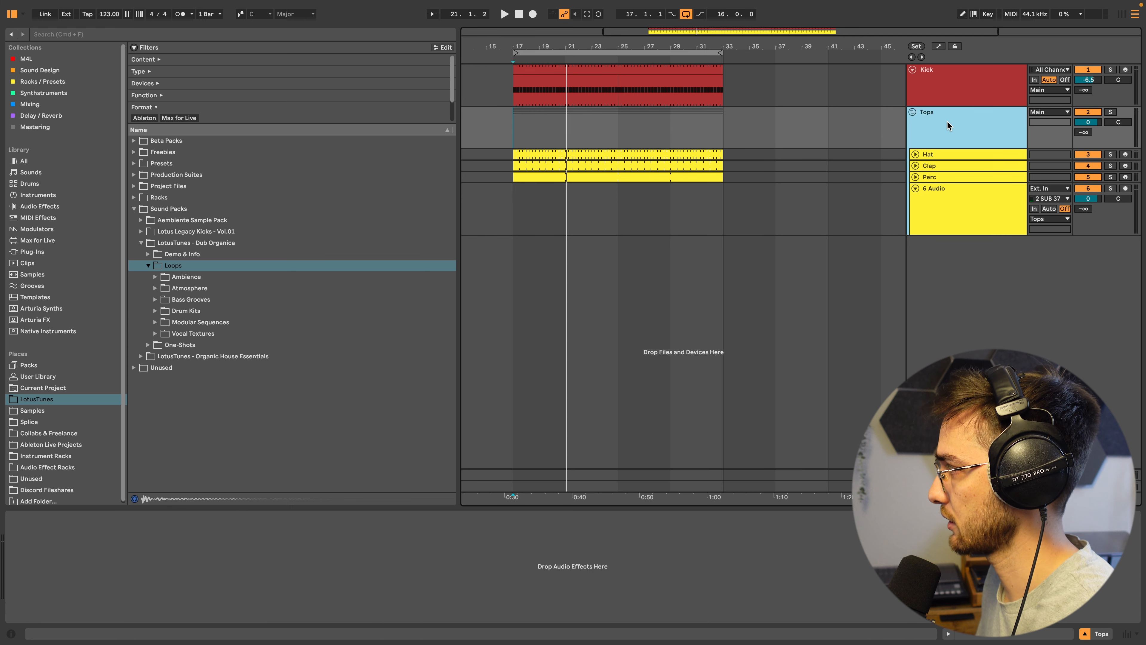
key(super+t)
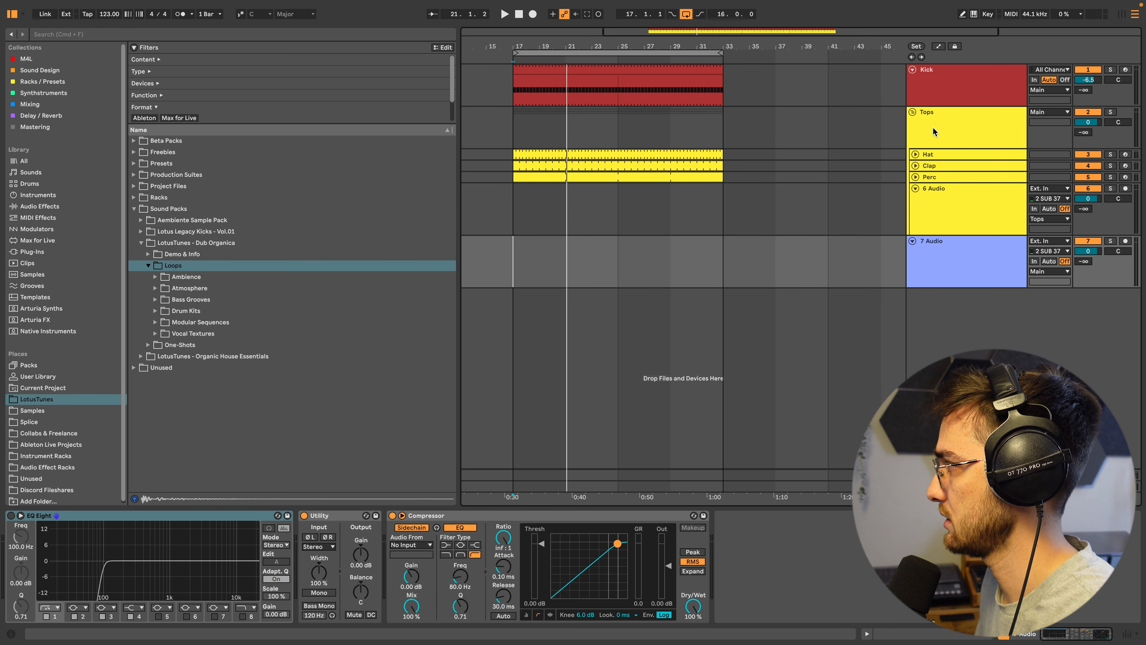
click(939, 255)
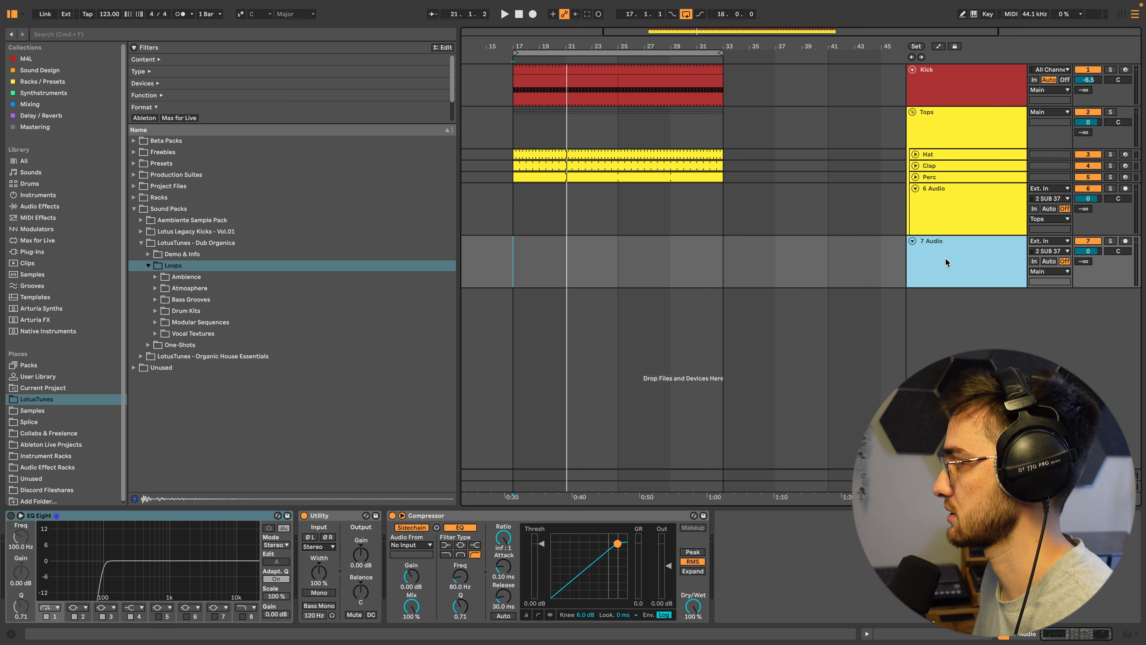
key(Delete)
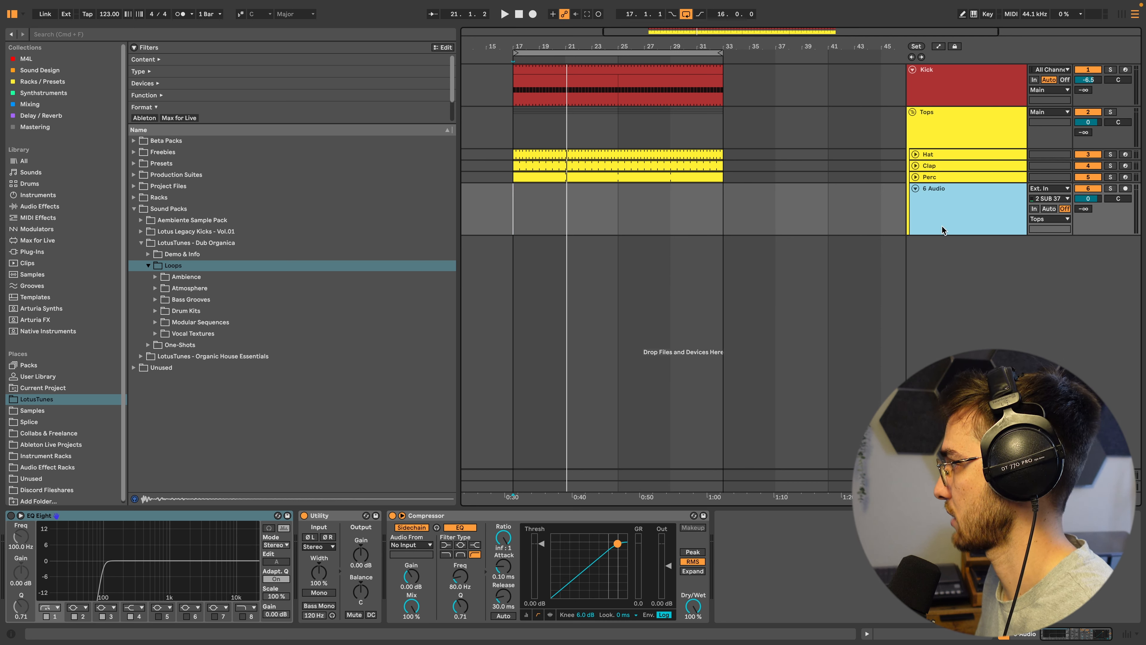
Shrink the new audio track and place LT_DO_Aura - 120 Hat.wav from Dub Organica's Drum Kits loops on it at bar 17
drag(938, 234, 941, 203)
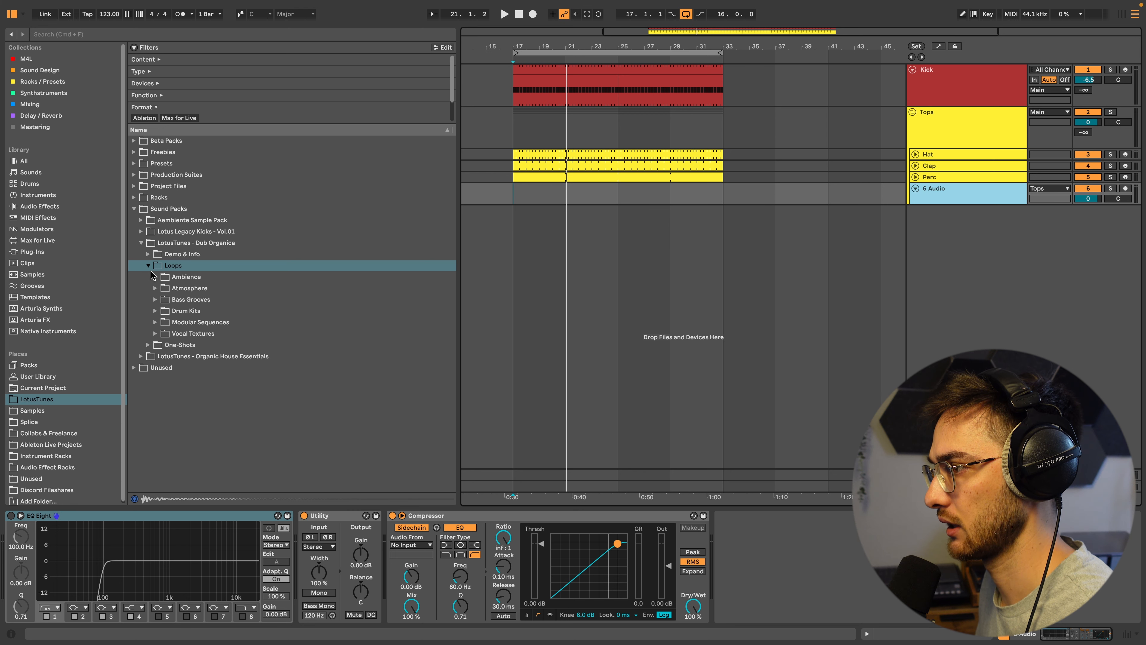
click(148, 266)
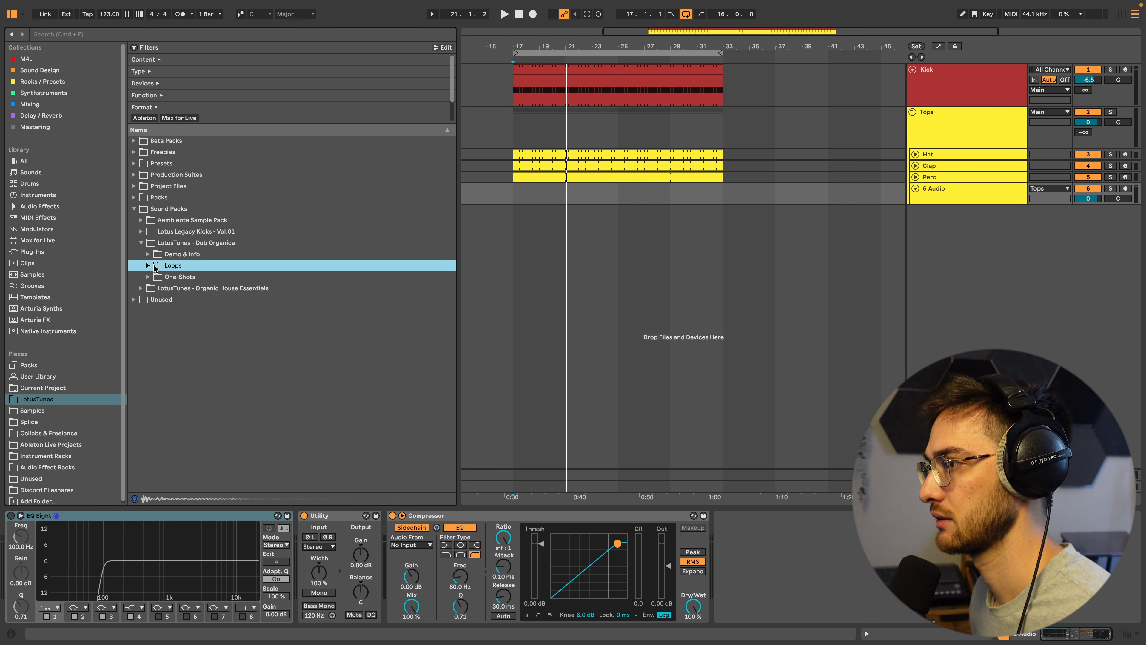
click(148, 266)
click(155, 311)
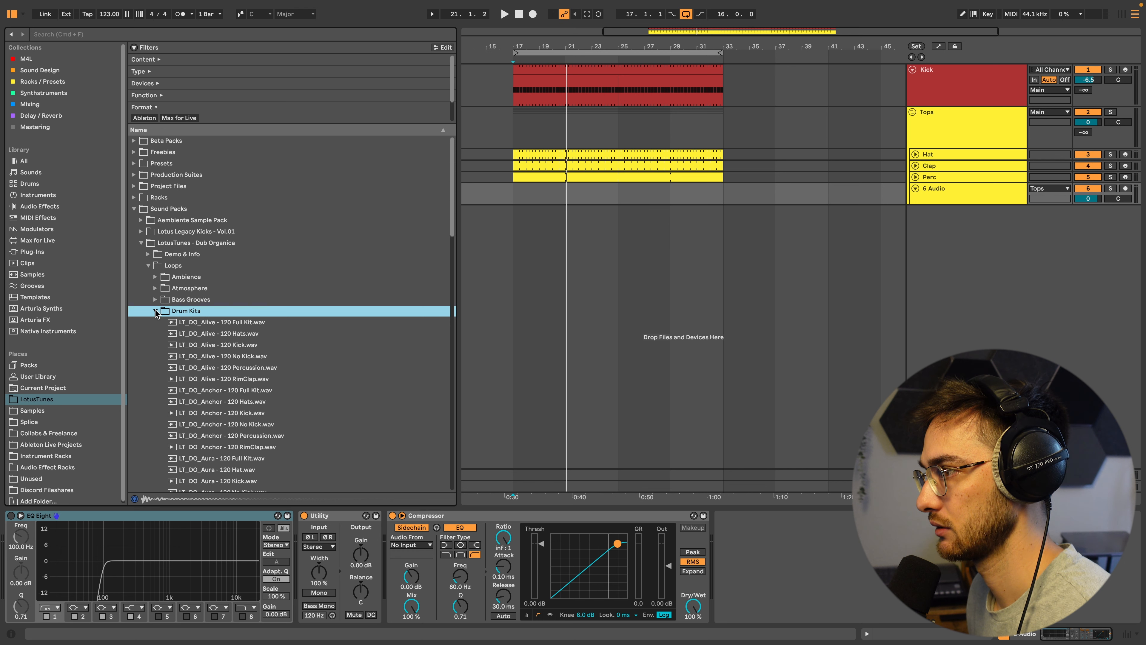
scroll(216, 346, down, 3)
scroll(240, 335, down, 3)
click(244, 359)
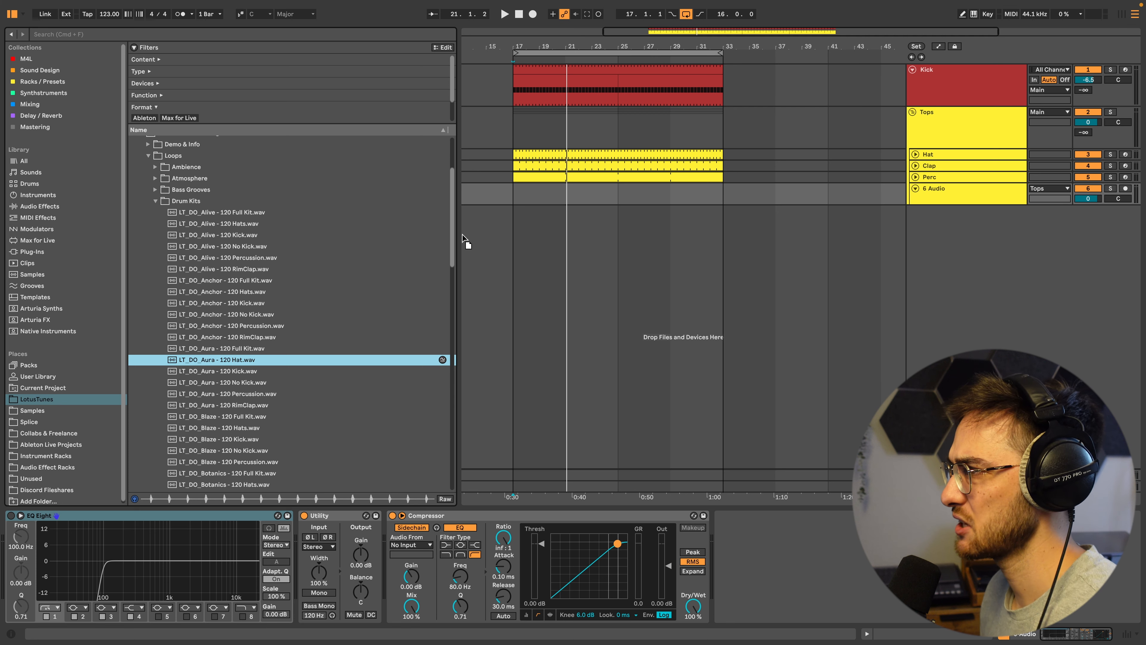
drag(465, 239, 515, 193)
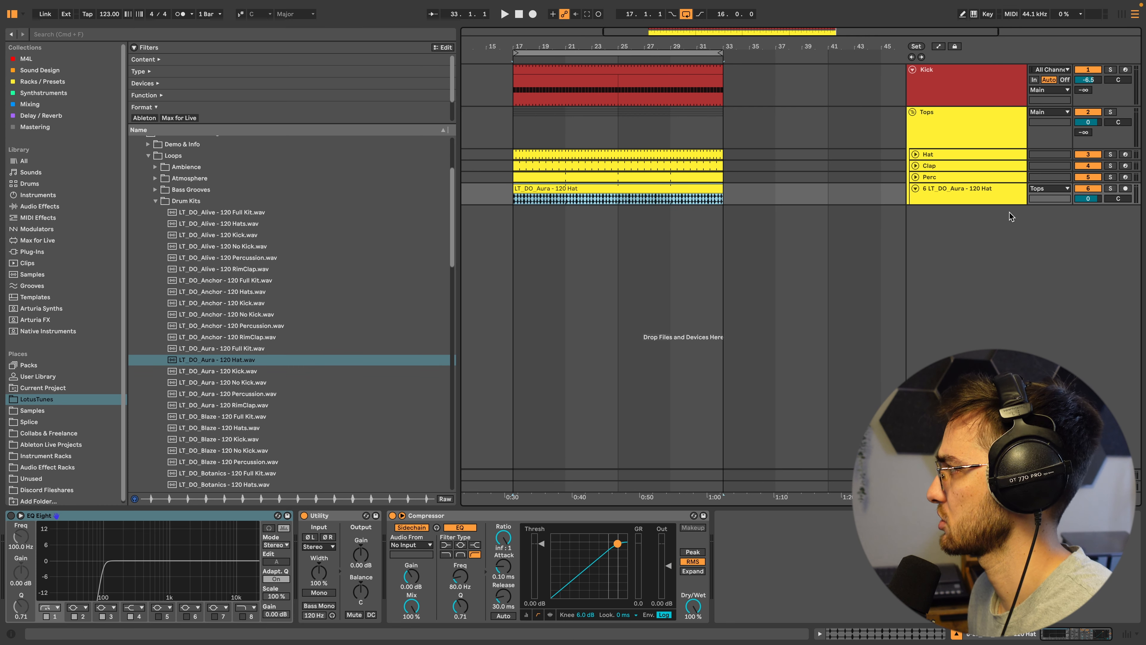
Set the Aura hat loop track's volume to -13.4 dB while playing back the groove
mouse_move(1086, 200)
mouse_down()
mouse_move(1087, 226)
mouse_move(1088, 201)
mouse_up()
click(588, 190)
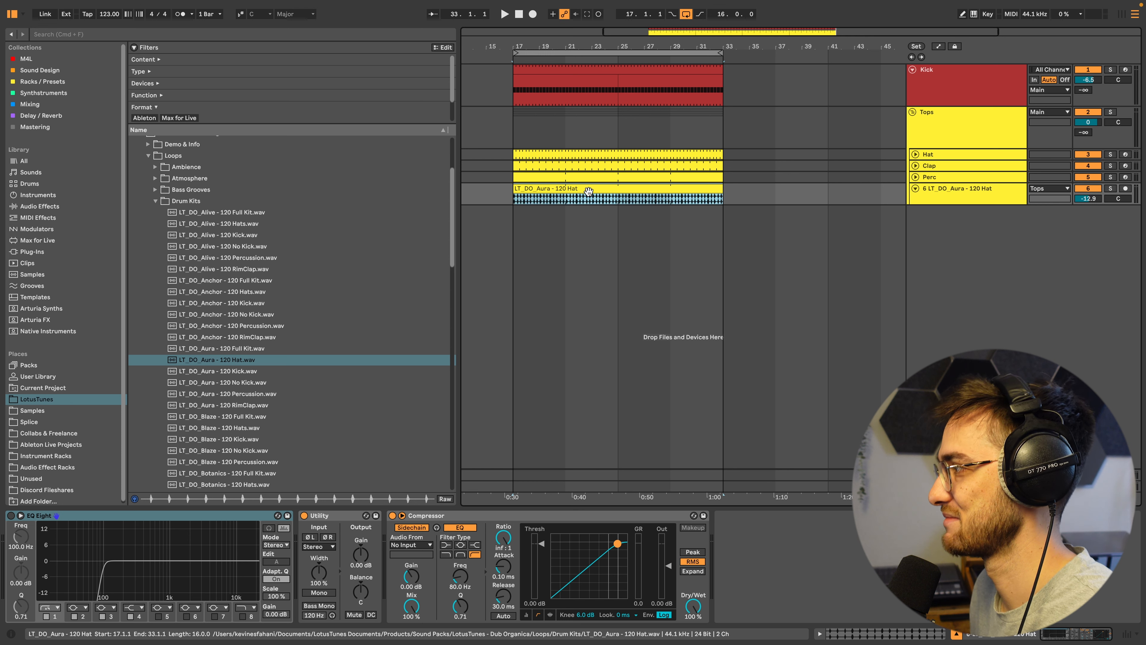
key(space)
drag(1089, 199, 1088, 201)
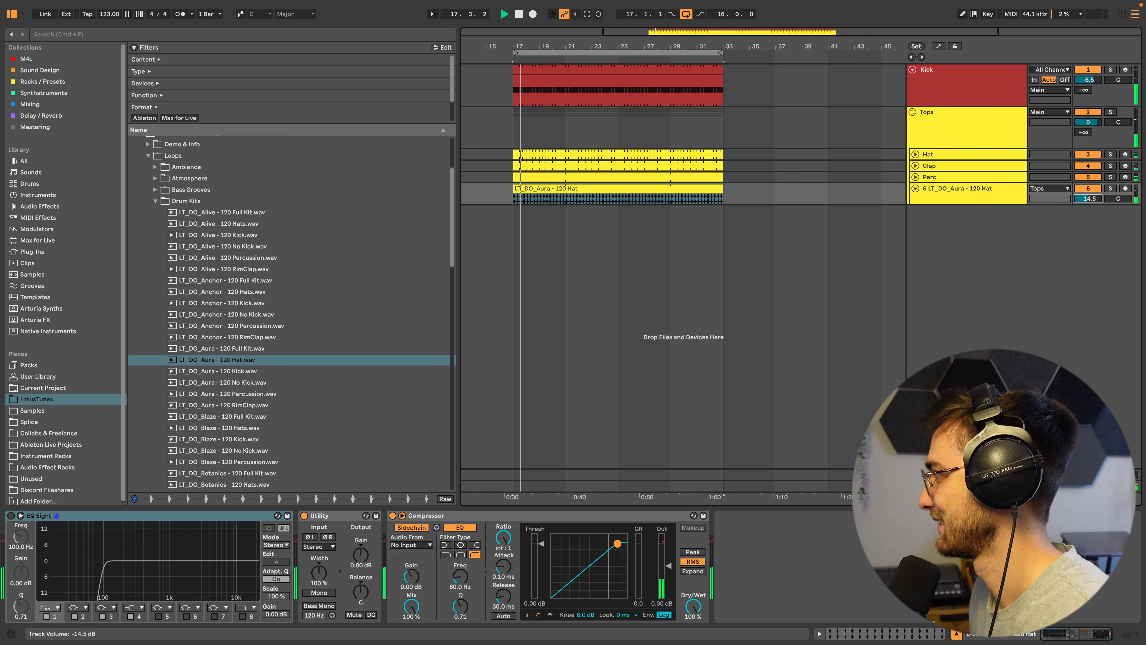
Move the LT_DO_Aura - 120 Hat track directly below the Hat track in the Tops group
click(955, 194)
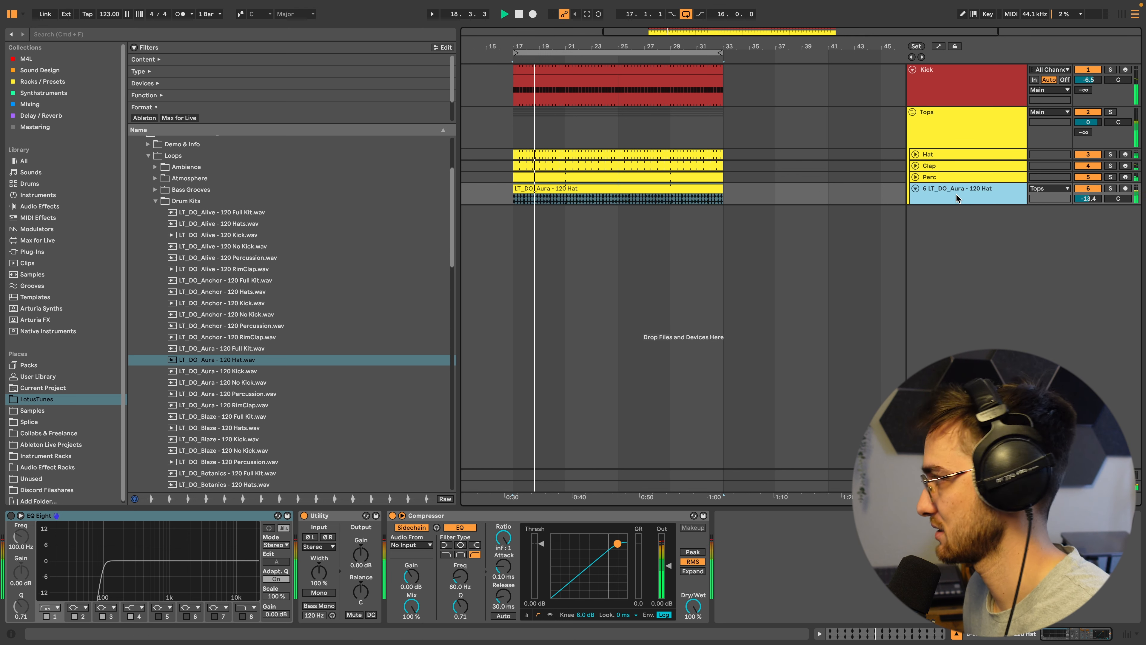
drag(957, 195, 962, 162)
click(930, 199)
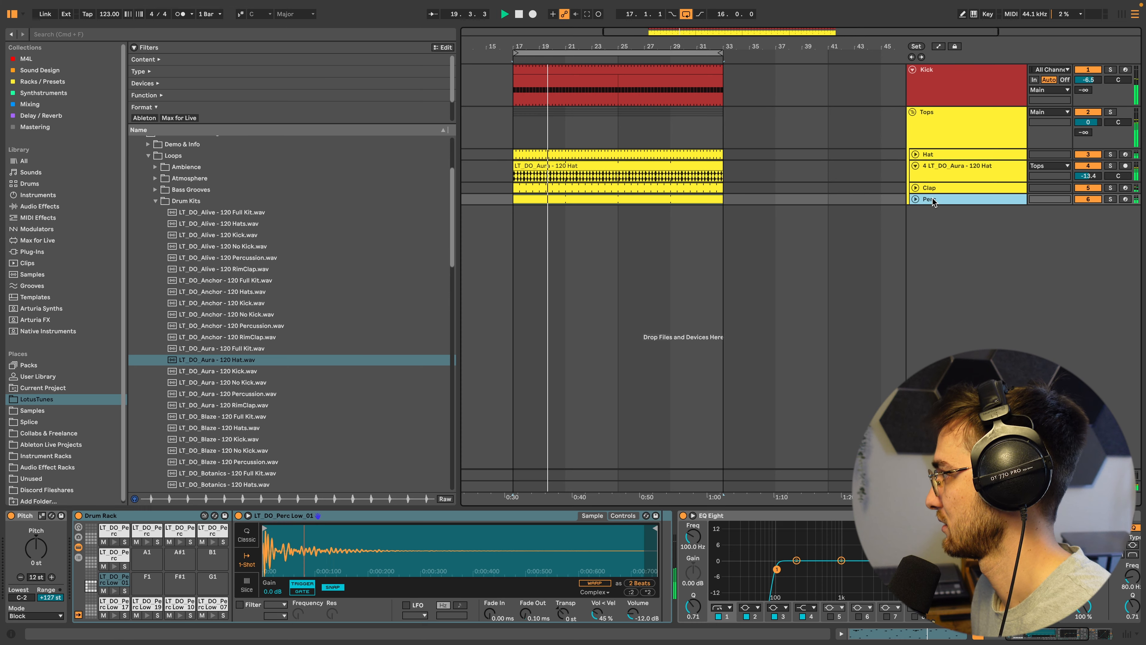
Open the Perc clip's notes, select every LT_DO_Perc High_20 note, and enlarge the velocity lane
click(913, 200)
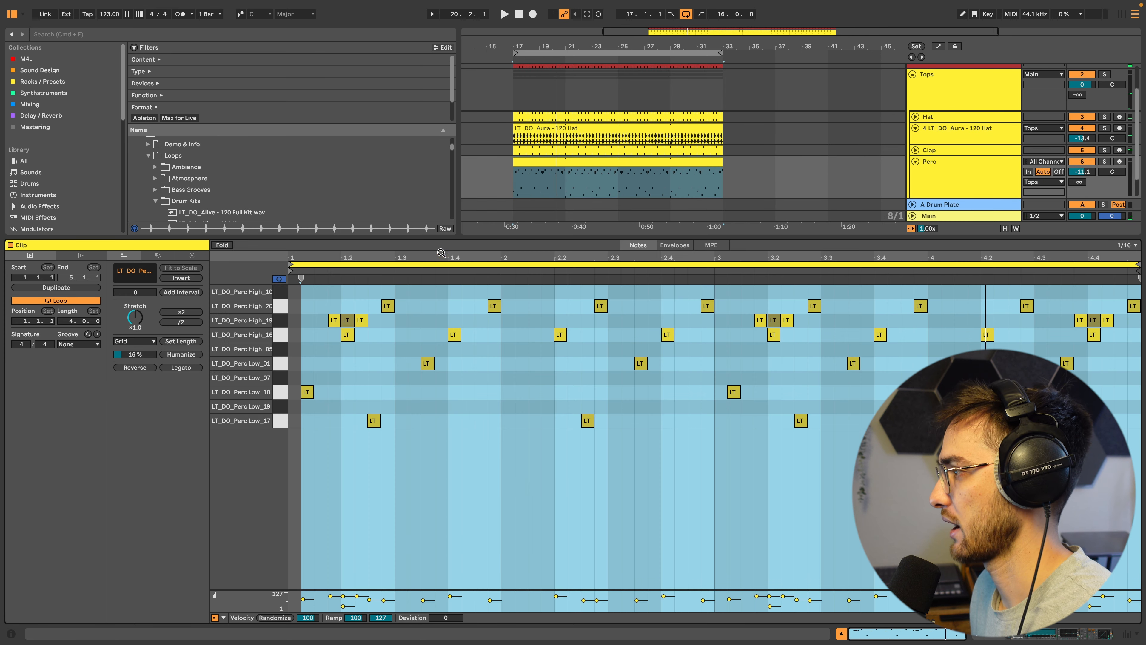
click(356, 296)
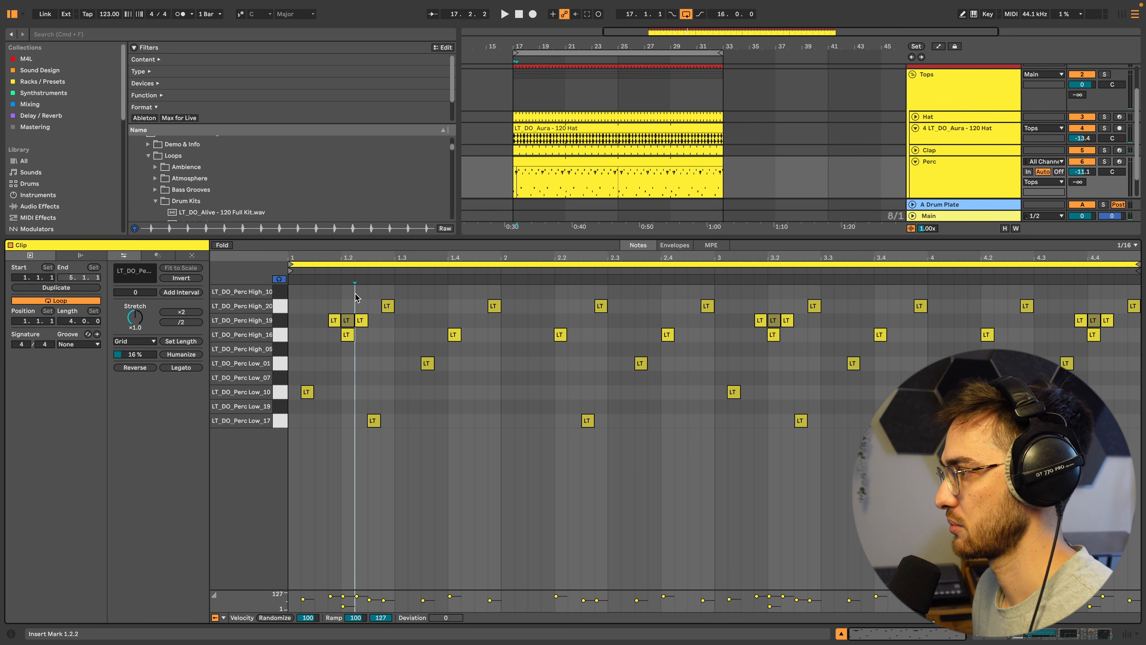
drag(356, 301, 1140, 308)
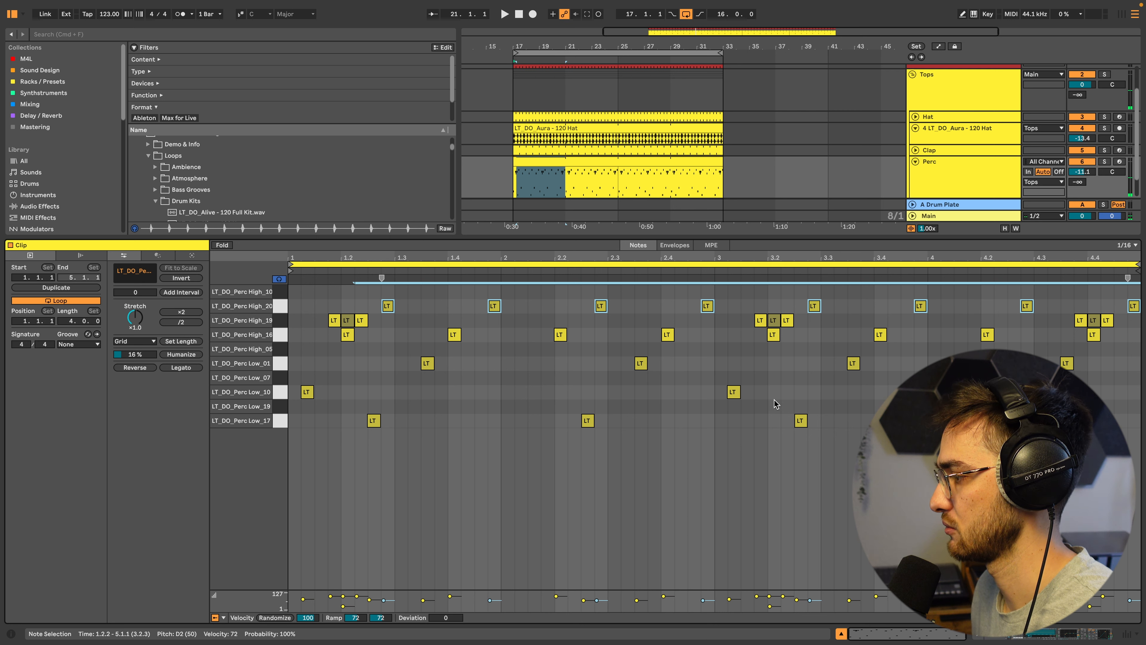
drag(261, 592, 278, 476)
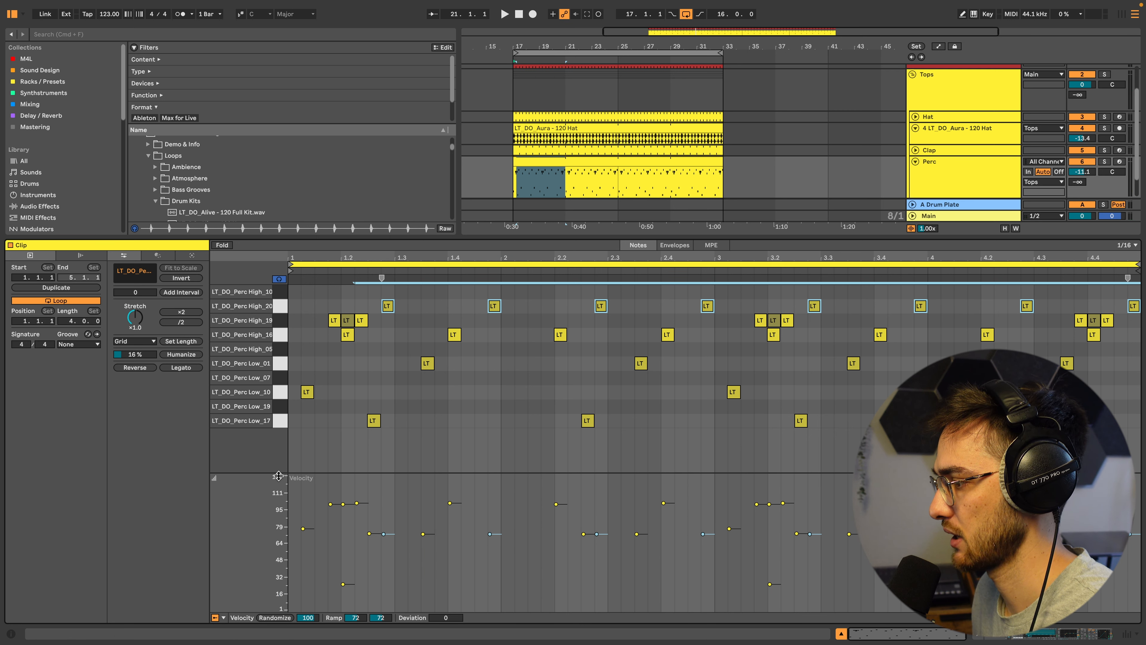
Show the Chance lane and set the selected LT_DO_Perc High_20 notes' probability to 50%
click(223, 618)
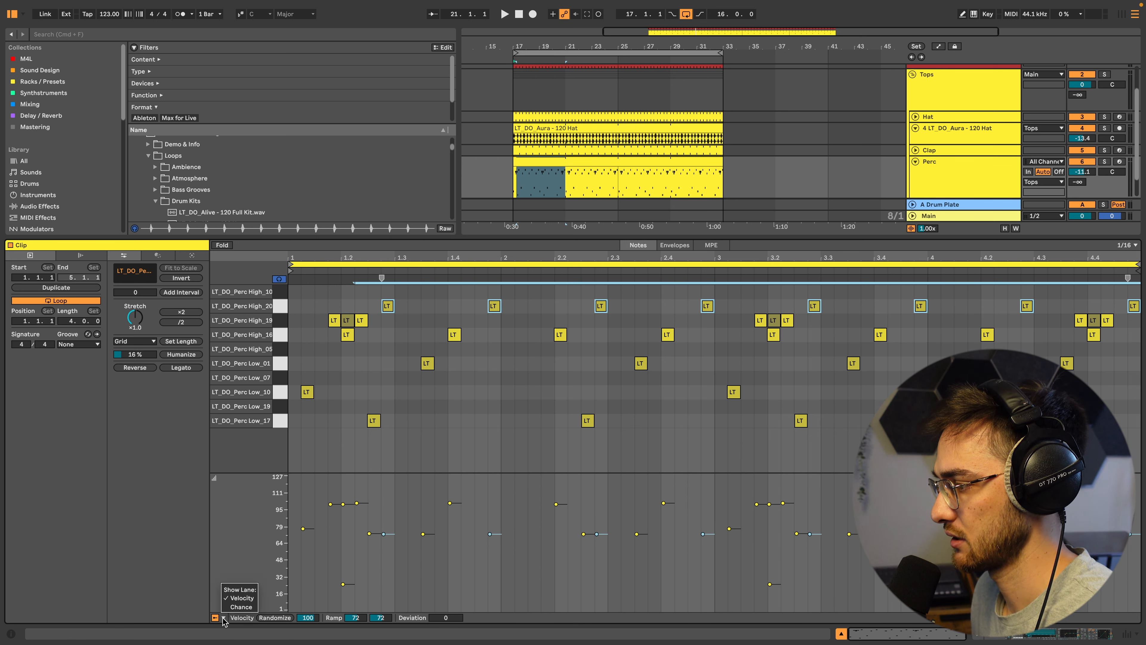
click(237, 607)
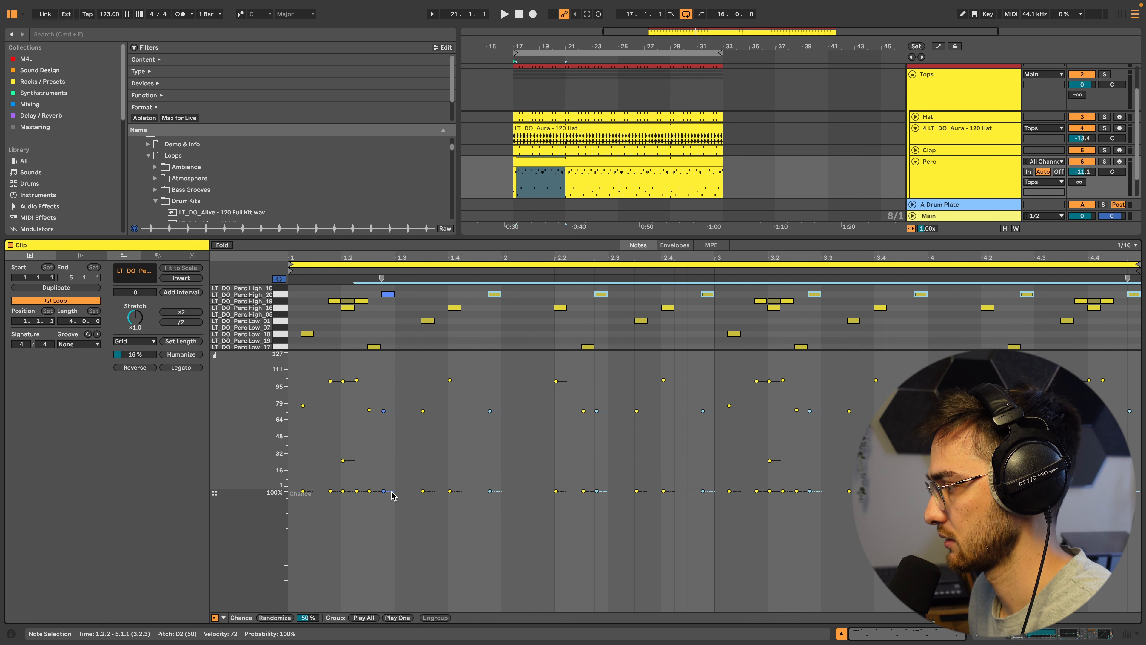
key(space)
drag(392, 493, 392, 498)
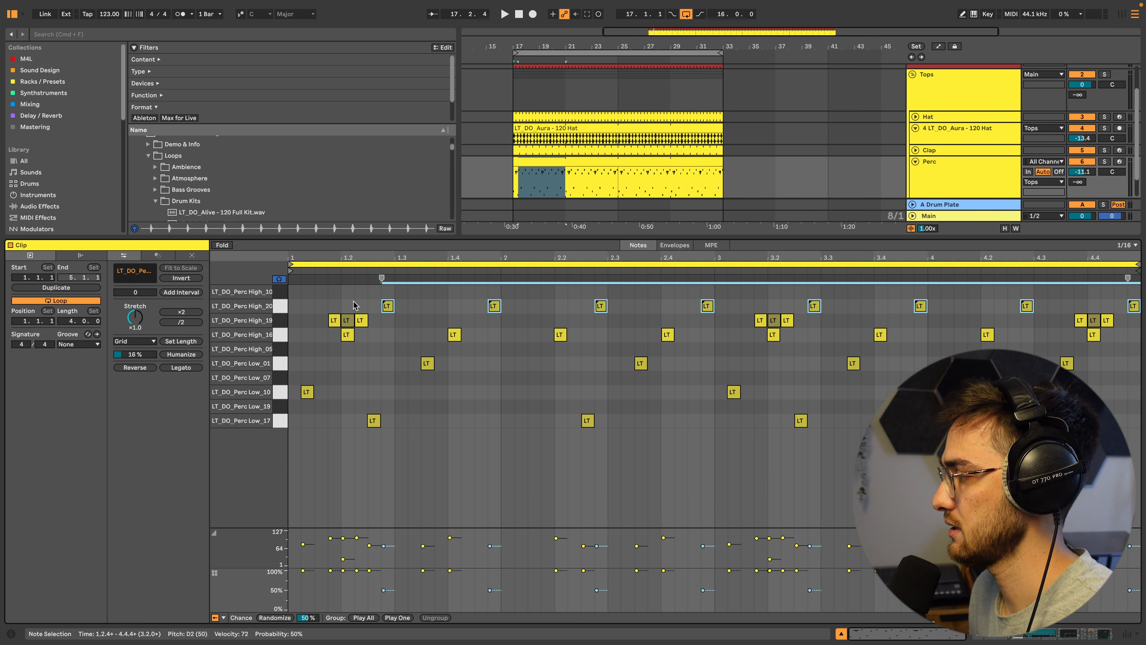
Lower the chance of all notes below the LT_DO_Perc High_20 row to 79%, and return it to 100%
drag(343, 301, 1138, 307)
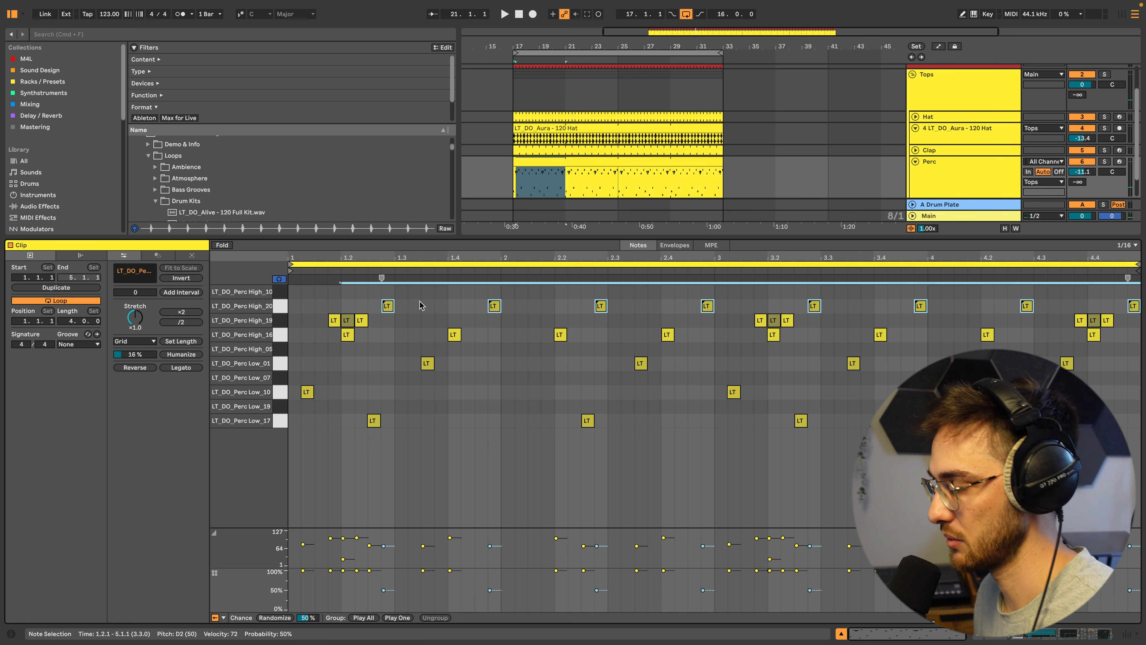
drag(293, 451, 1135, 317)
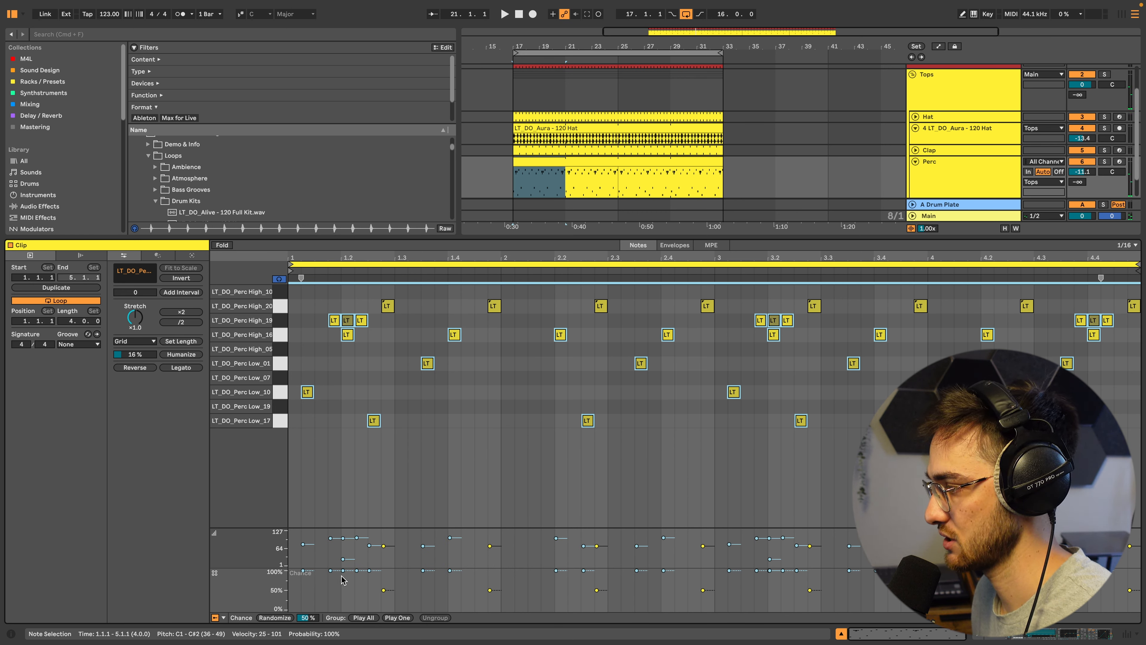
drag(303, 570, 302, 579)
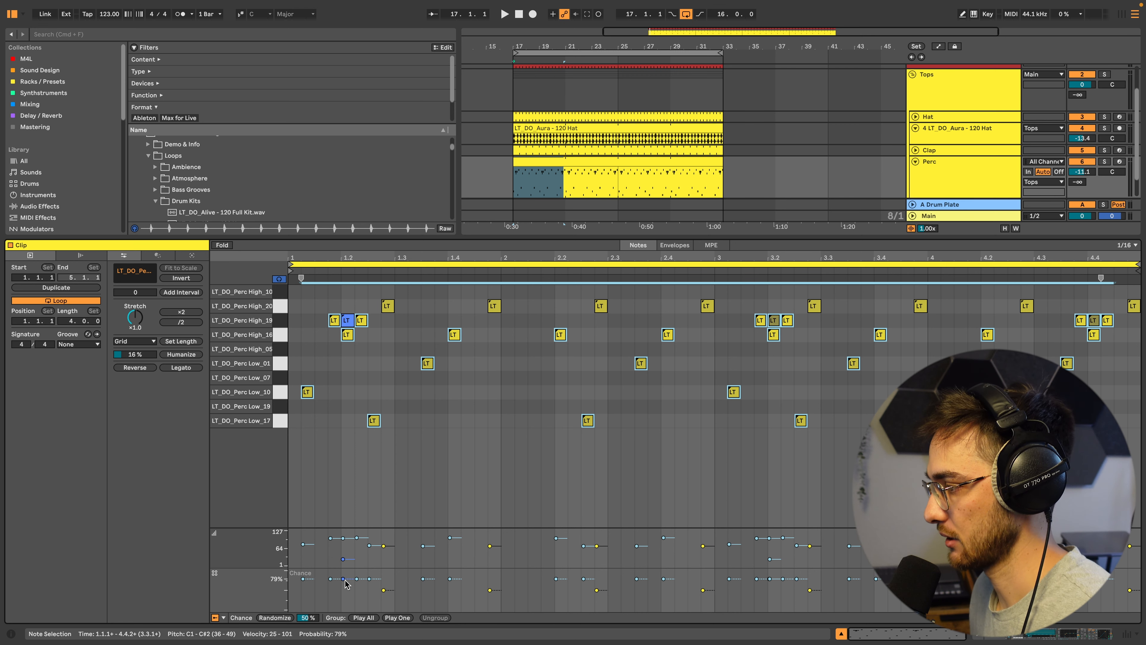
drag(345, 579, 345, 570)
Select the LT_DO_Perc High_20 notes again and play back the groove to hear the chance variation
click(379, 303)
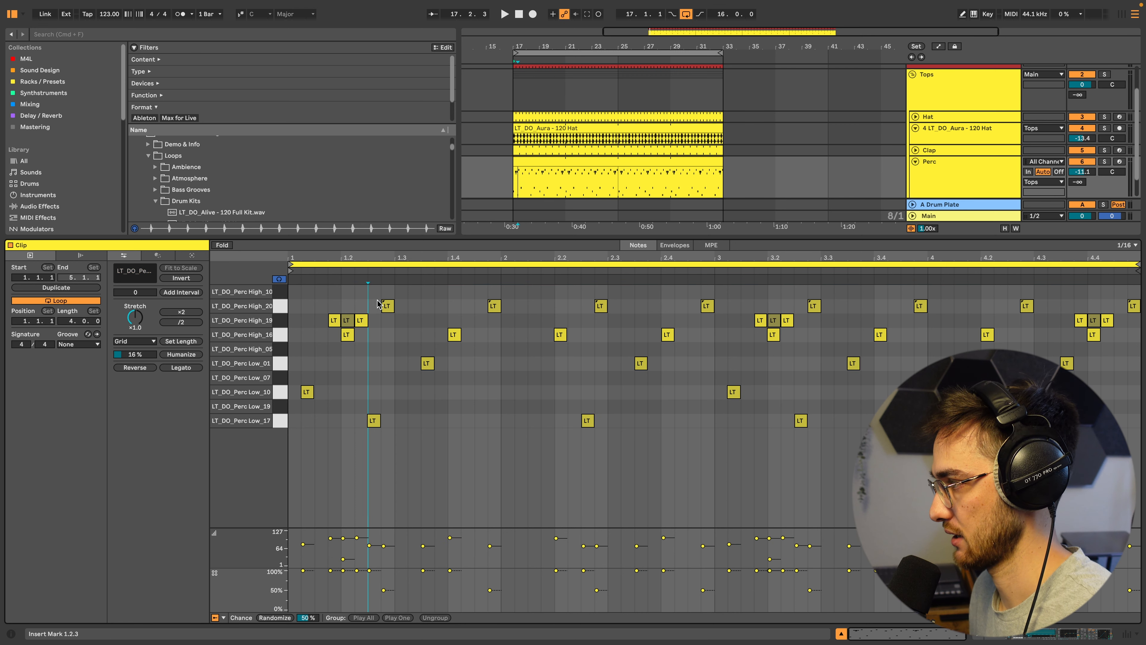
drag(375, 308, 1134, 300)
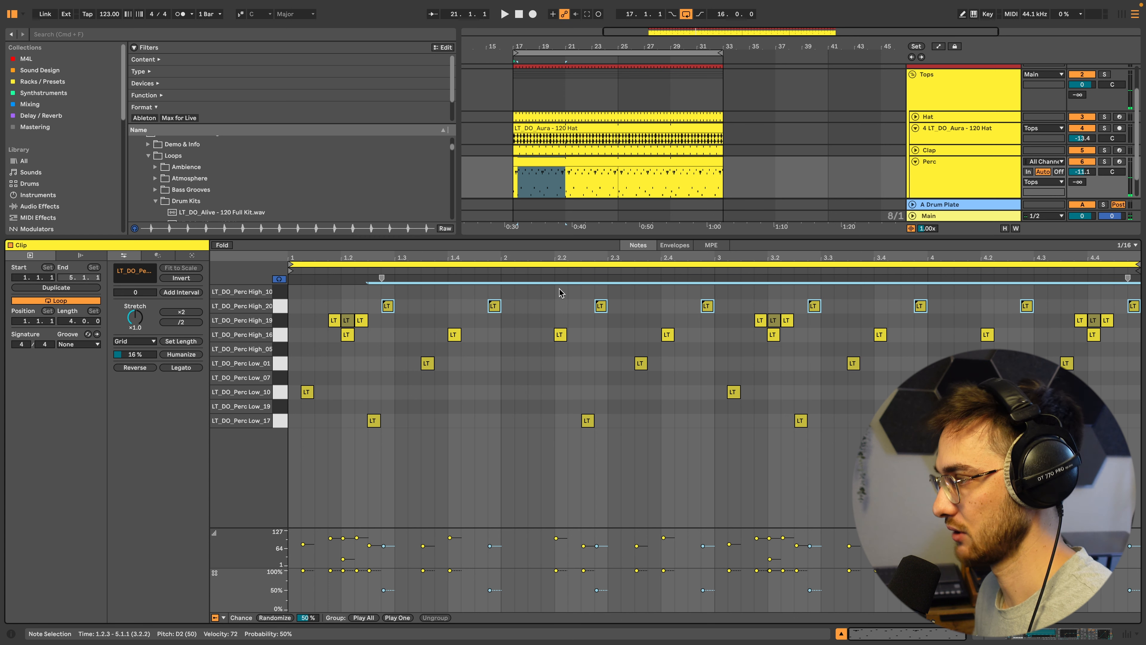
key(space)
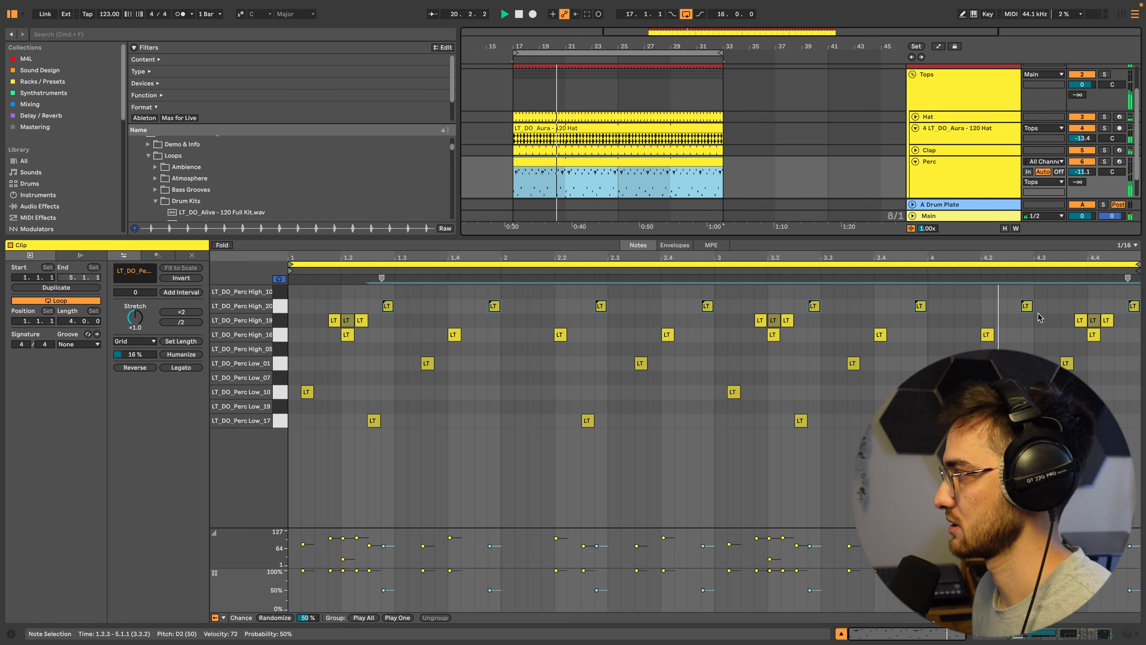
key(space)
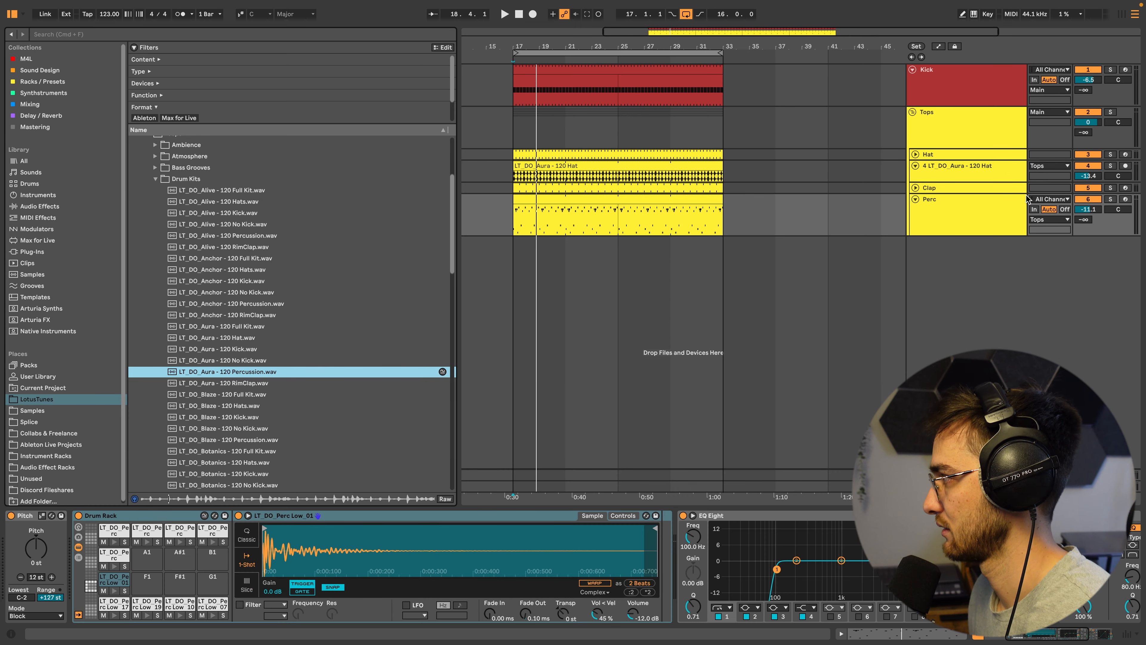
Insert an audio track below Perc and place LT_DO_Aura - 120 Percussion.wav on it from bar 17 to bar 33
click(1027, 200)
key(super+t)
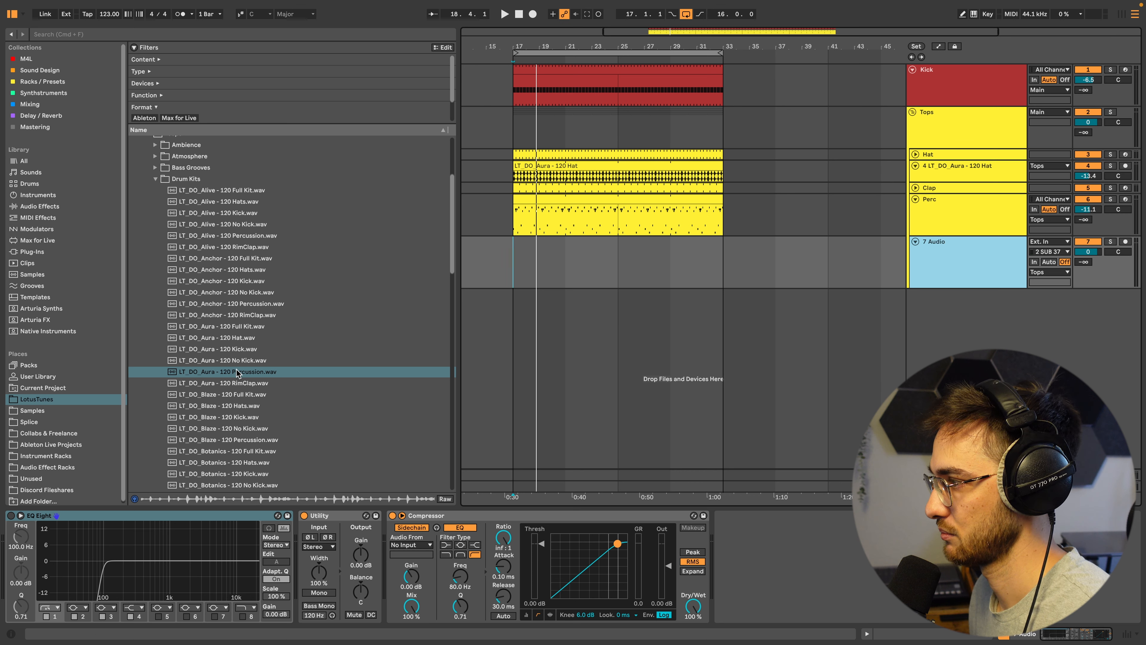
drag(236, 372, 520, 262)
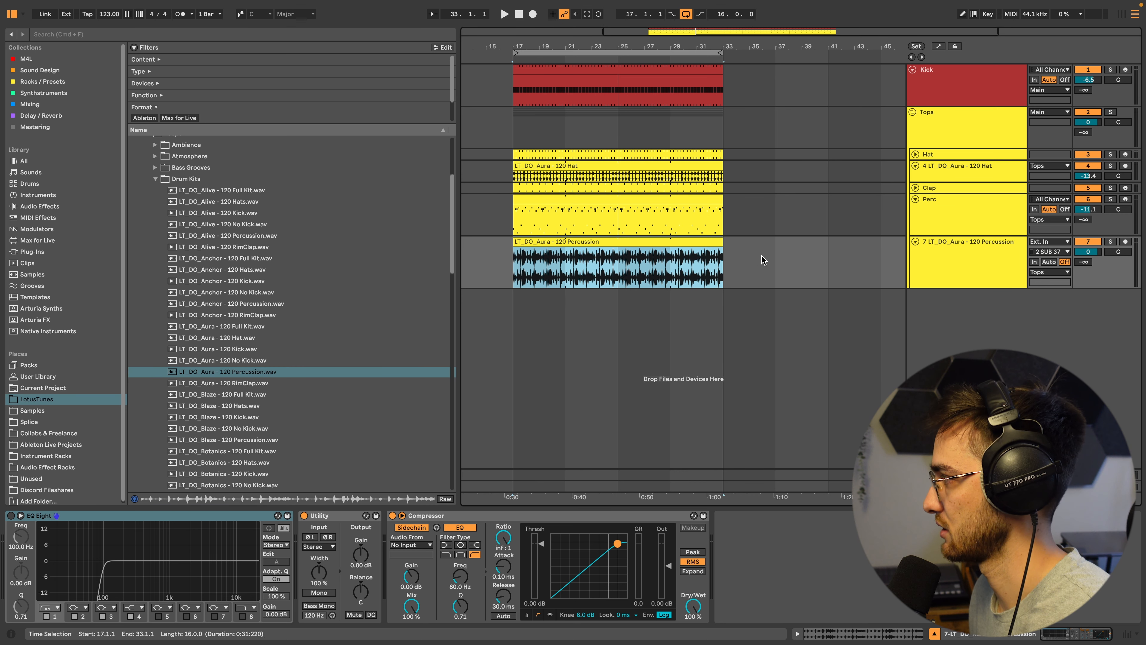
Set the Aura percussion loop's volume to -29.0 dB, fold the Aura Percussion, Perc and Aura Hat tracks, and play back the groove
drag(1088, 251, 1088, 276)
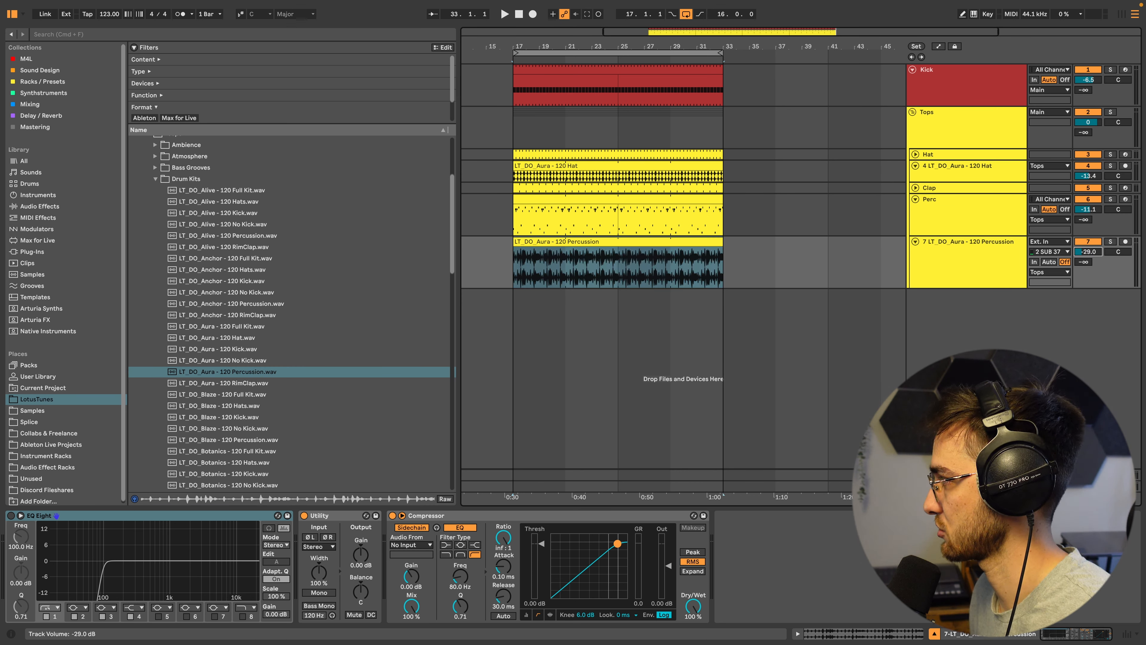
click(915, 243)
click(916, 199)
click(916, 167)
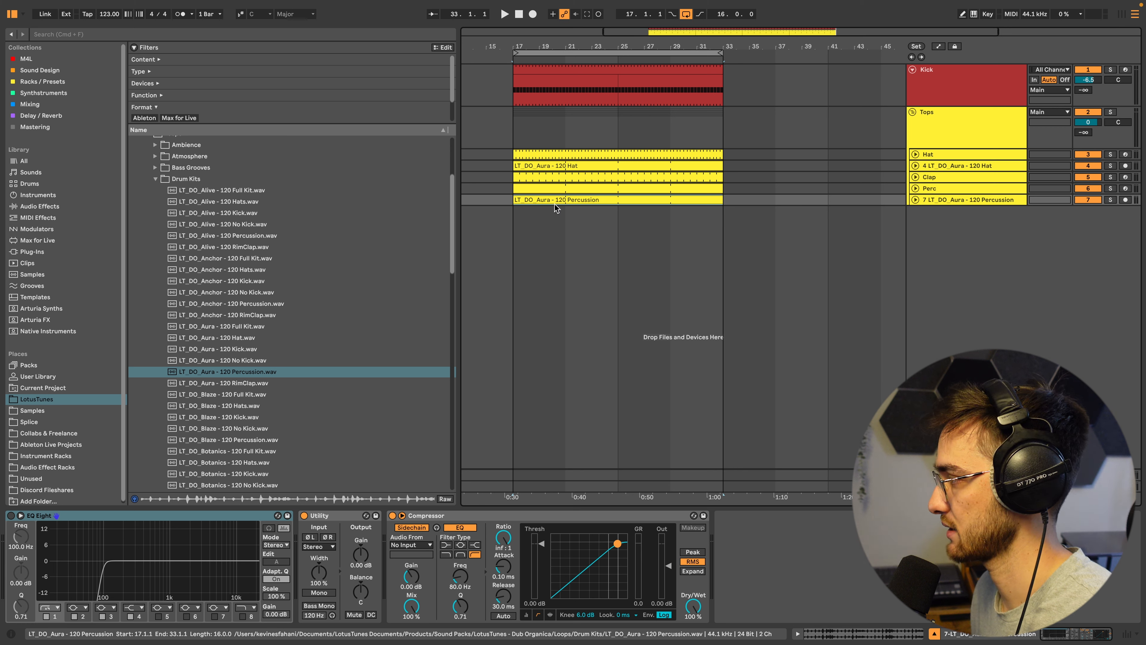
key(space)
click(923, 203)
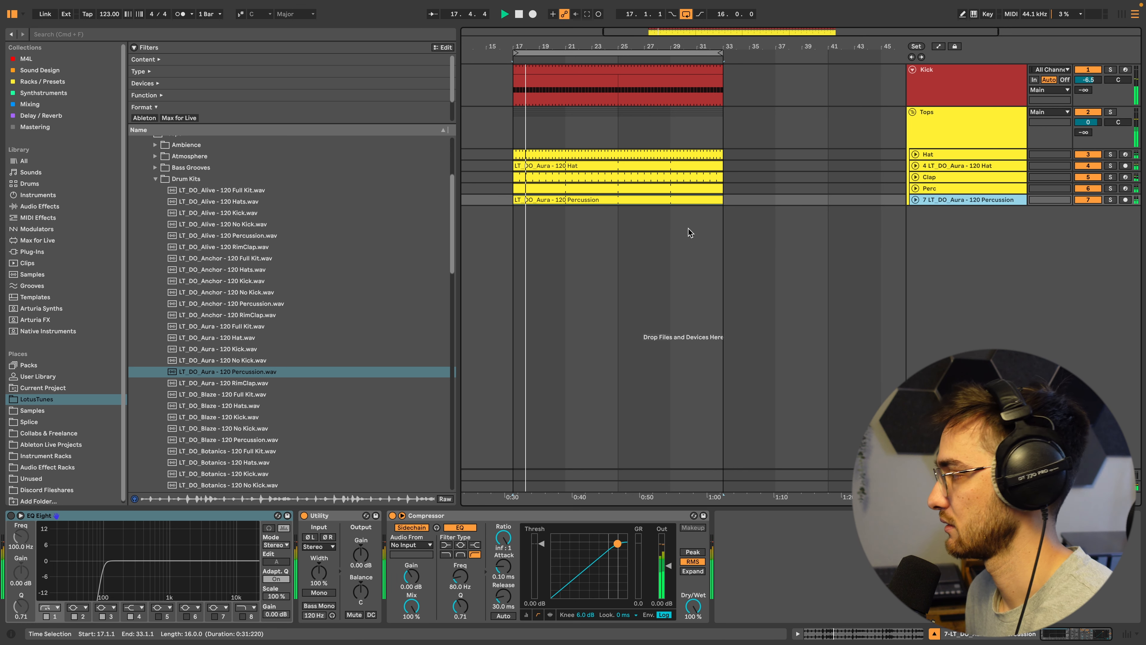
Audition the Blaze Percussion, Botanics Percussion and Drift Hats loops in the Drum Kits folder
scroll(270, 417, down, 3)
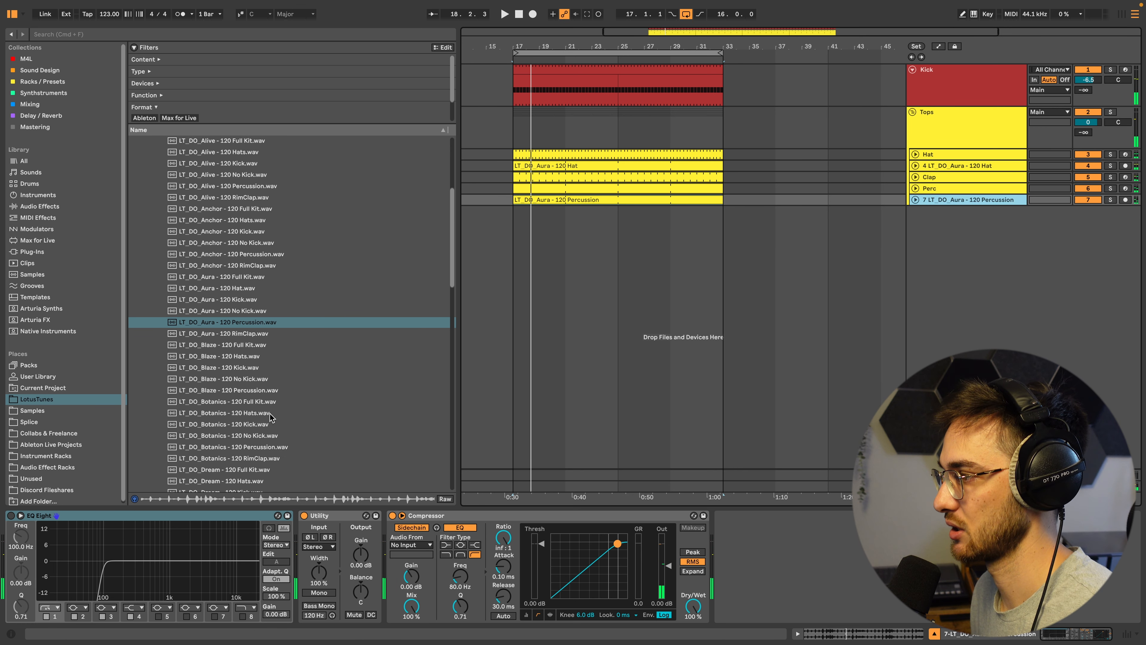
click(256, 392)
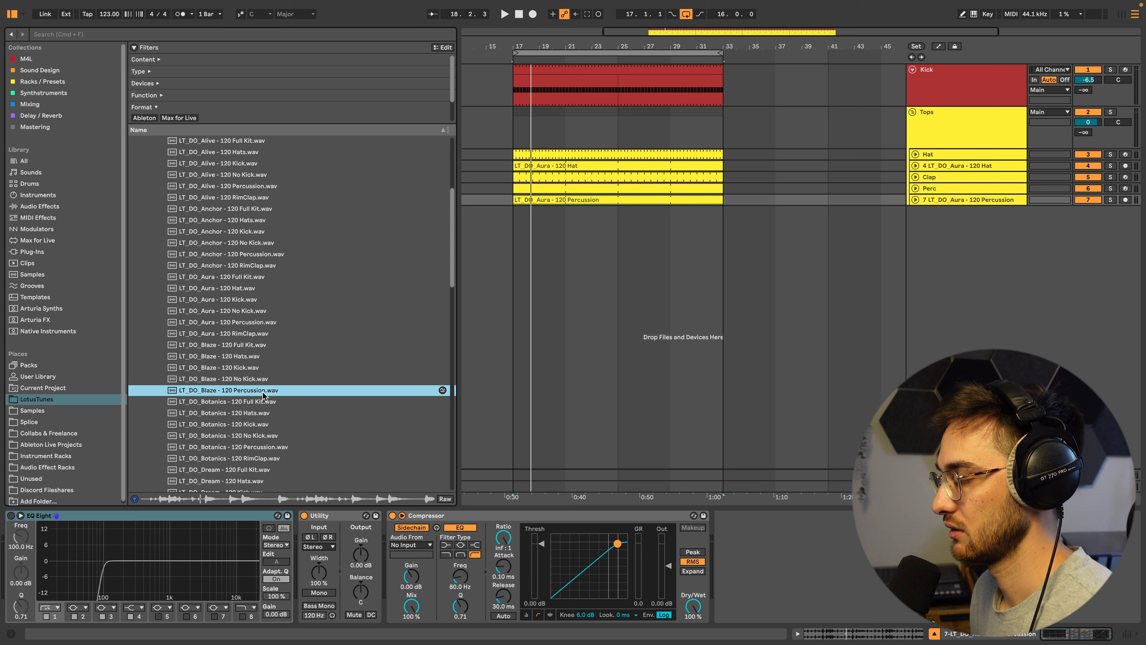
scroll(259, 438, down, 2)
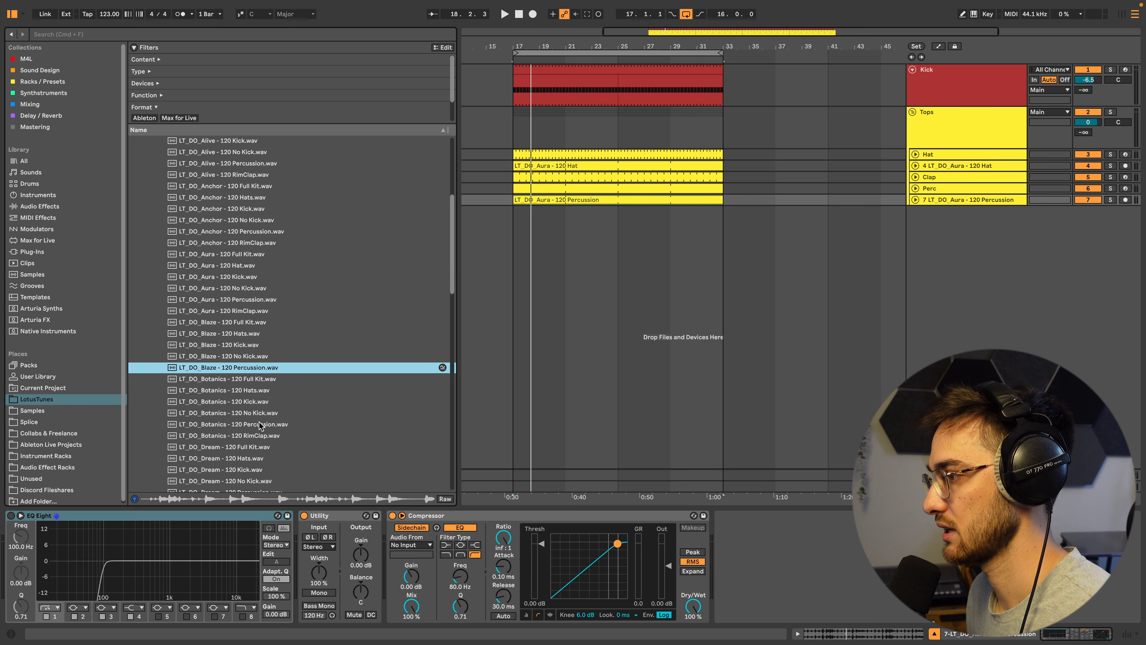
click(260, 425)
scroll(261, 429, down, 7)
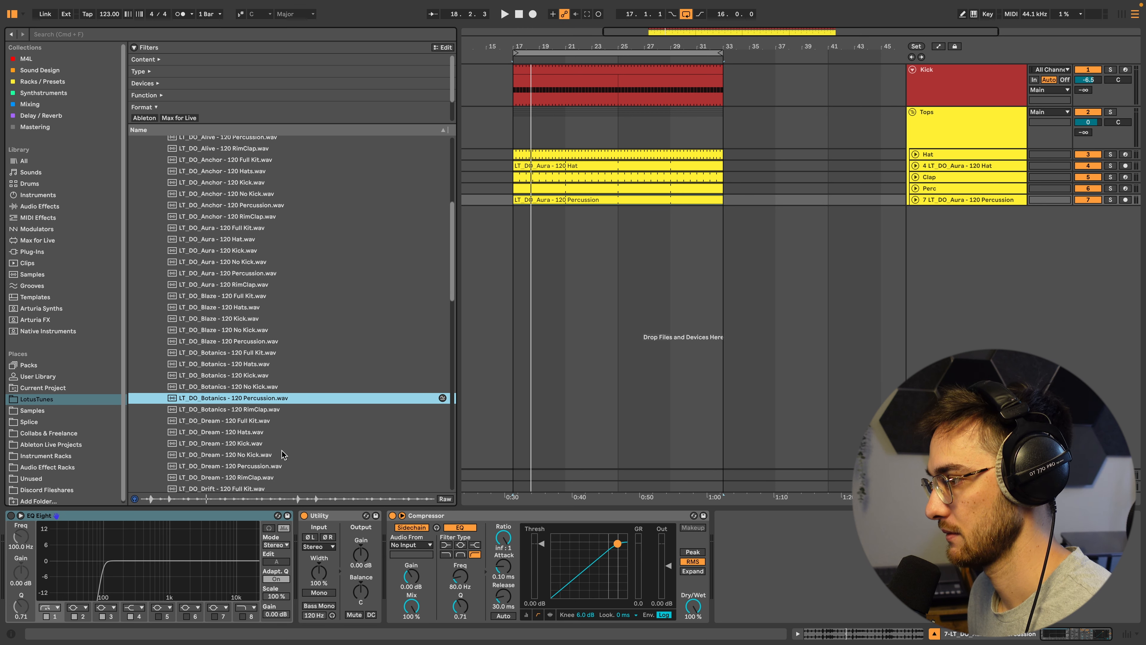
click(258, 445)
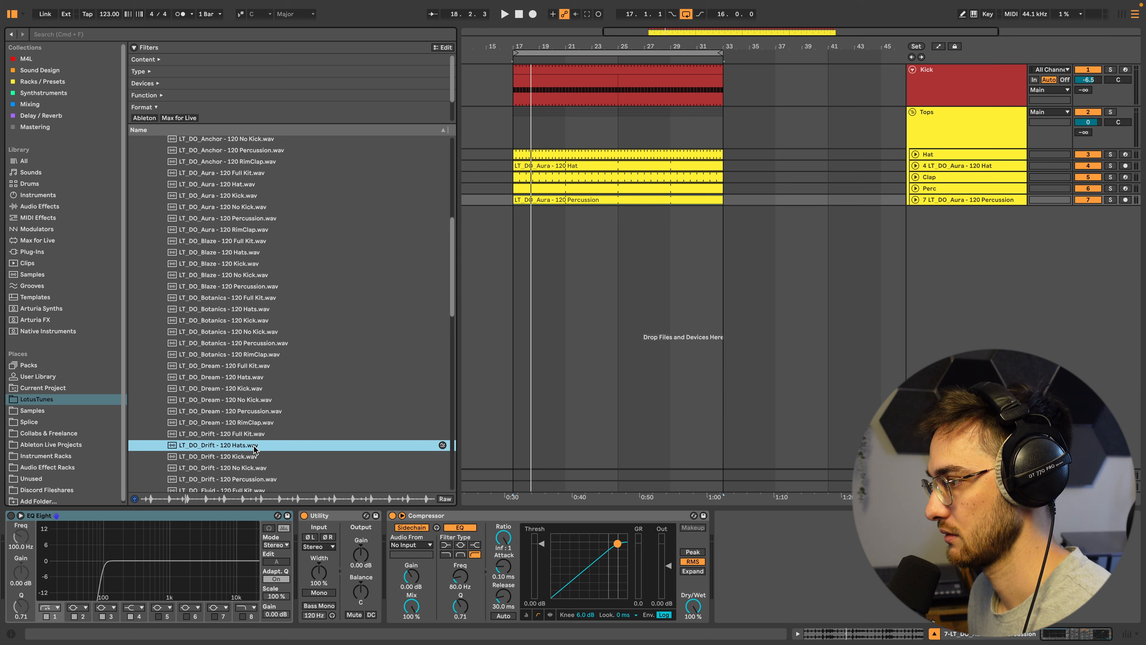
Place LT_DO_Drift - 120 Hats.wav on a new audio track from bar 17 to bar 33 and set its volume to -17.9 dB
click(952, 202)
key(super+t)
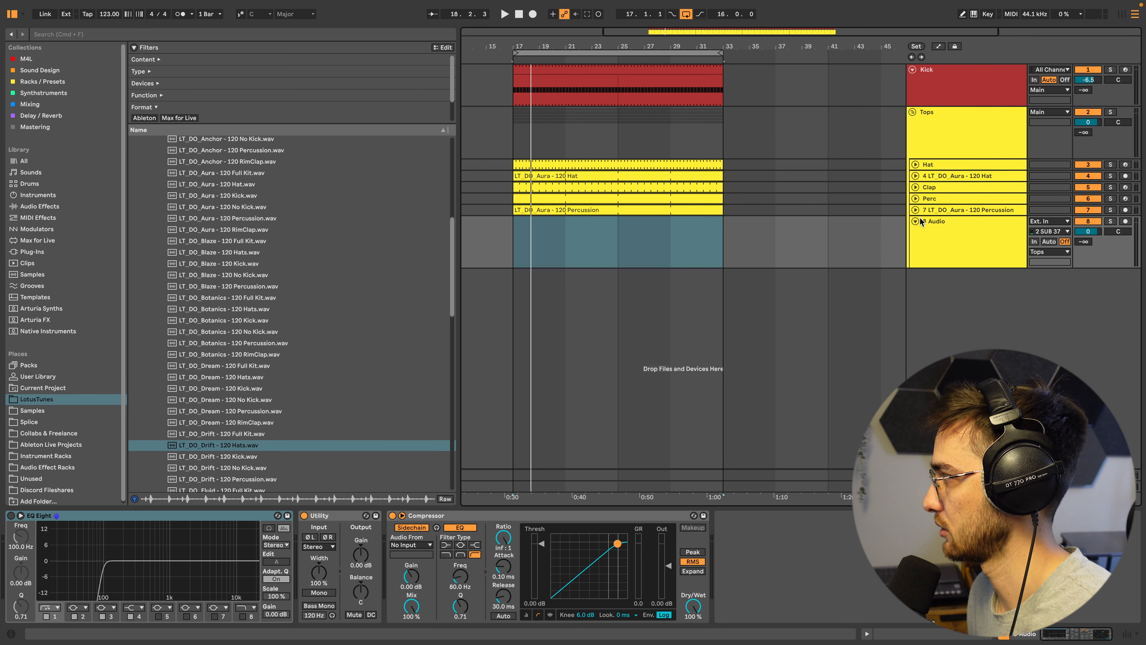
drag(264, 445, 519, 240)
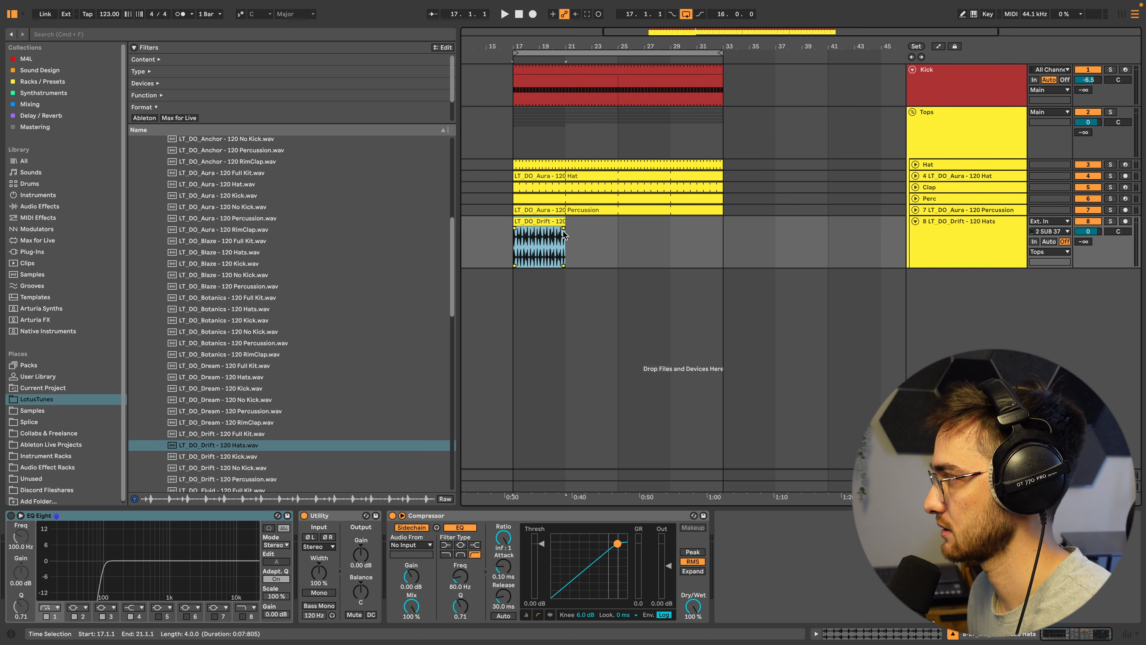
drag(1089, 231, 1090, 233)
key(space)
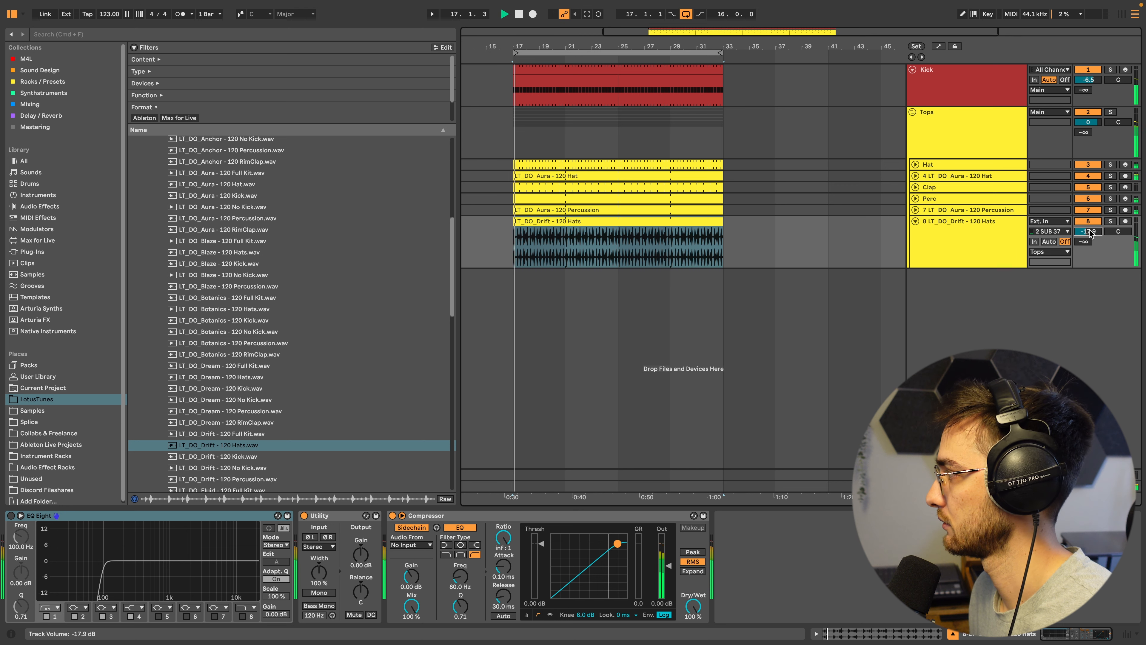
Solo the LT_DO_Drift - 120 Hats track to hear it alone, and resume playback with the full groove
click(930, 225)
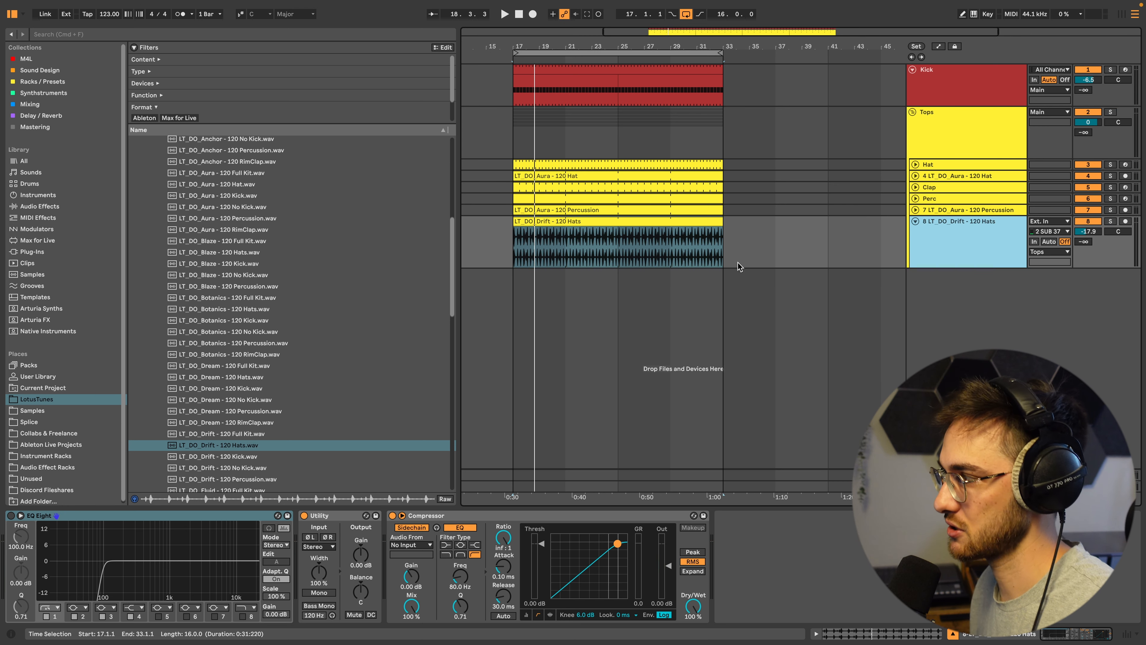
key(s)
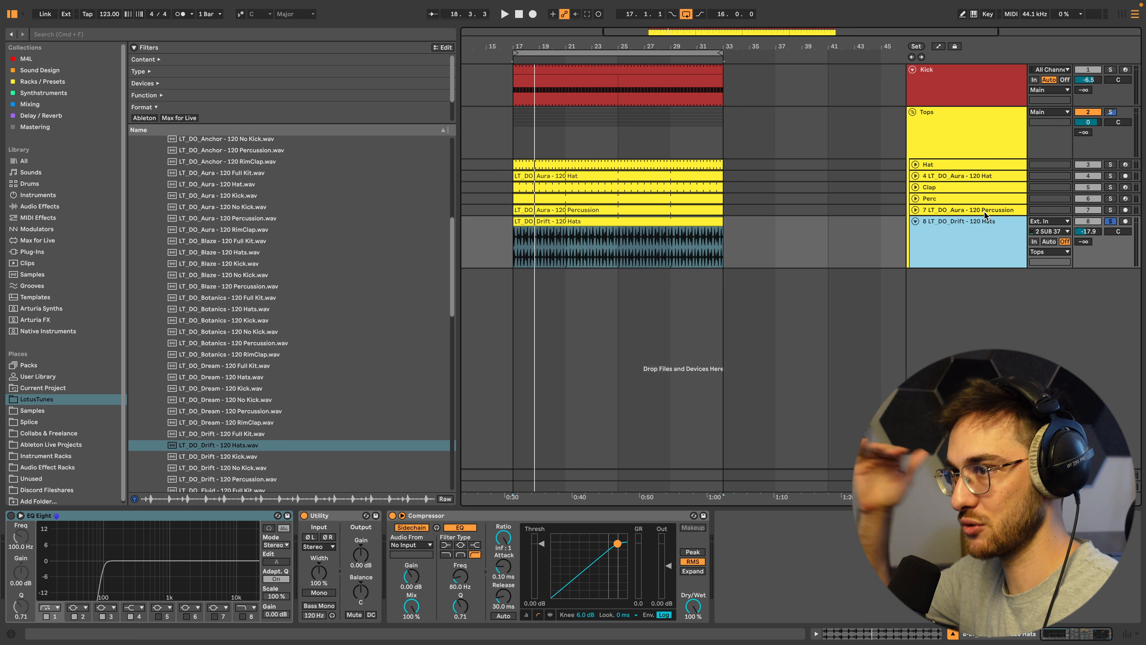
key(space)
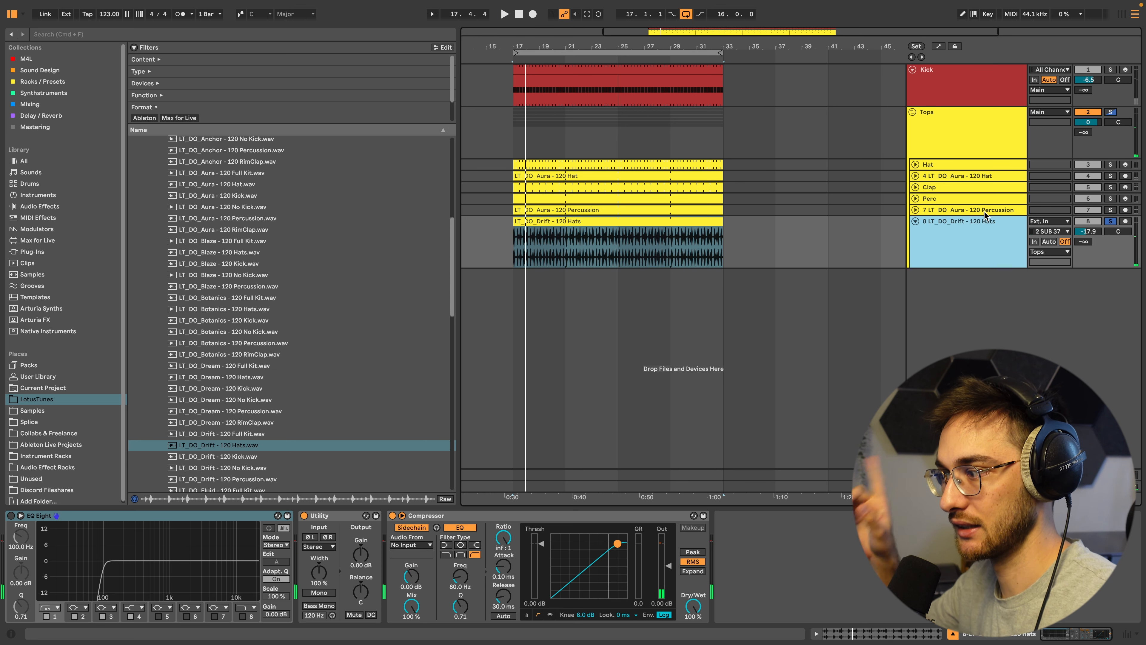
key(space)
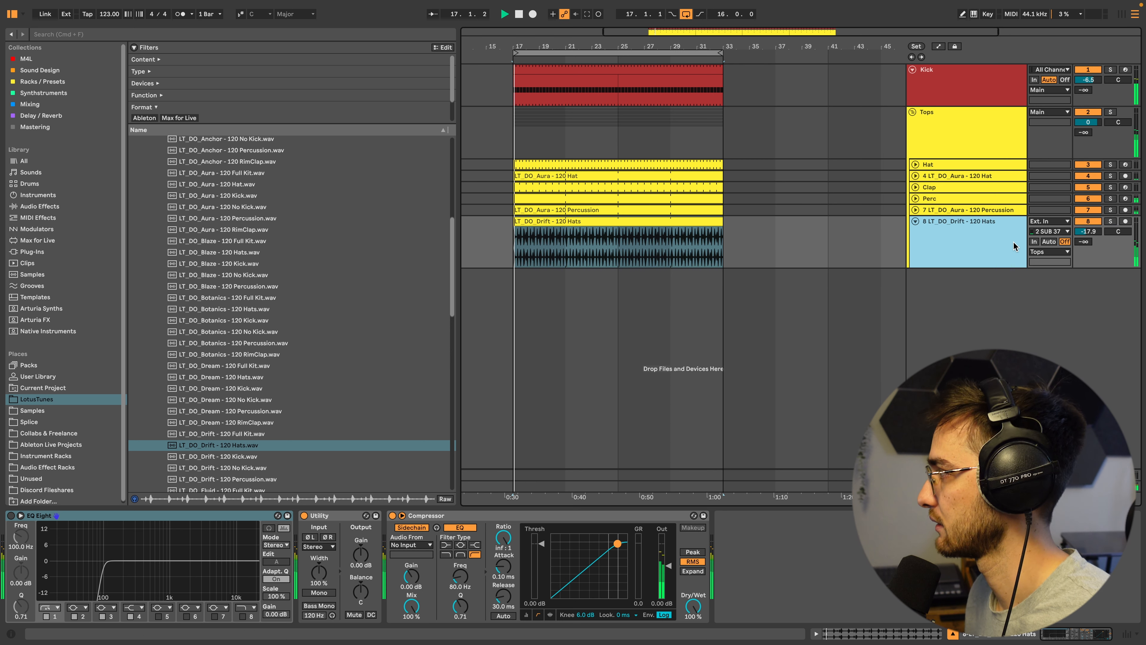
Rename the LT_DO_Drift - 120 Hats track to Ghost Hat and fold it
key(super+r)
text(Ghost)
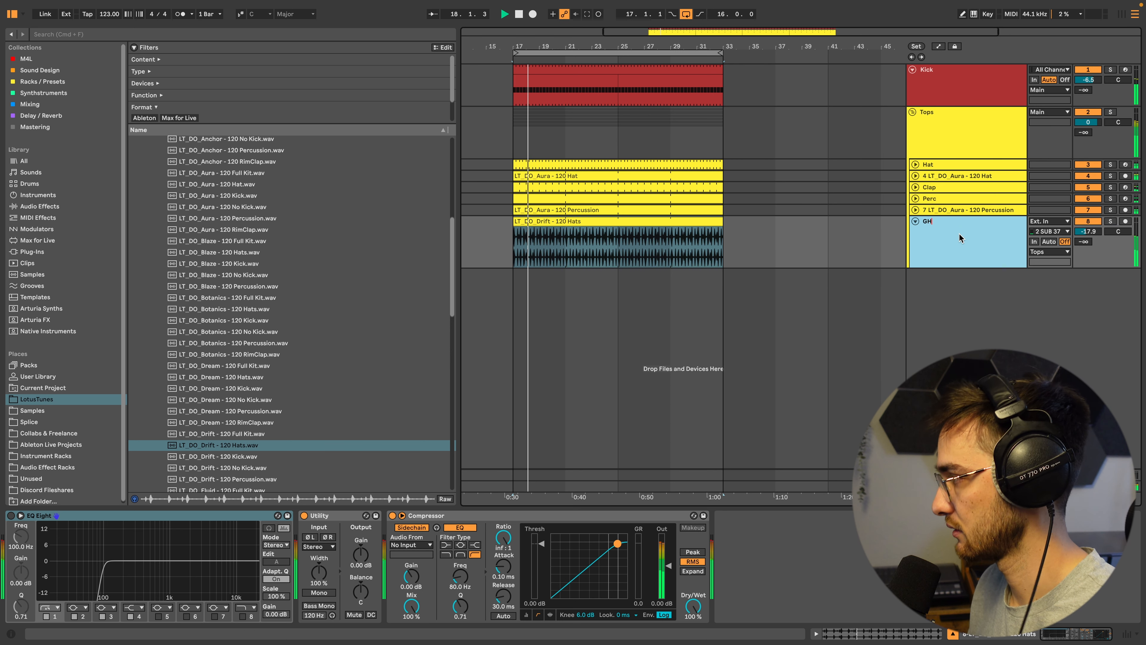
text( Hat)
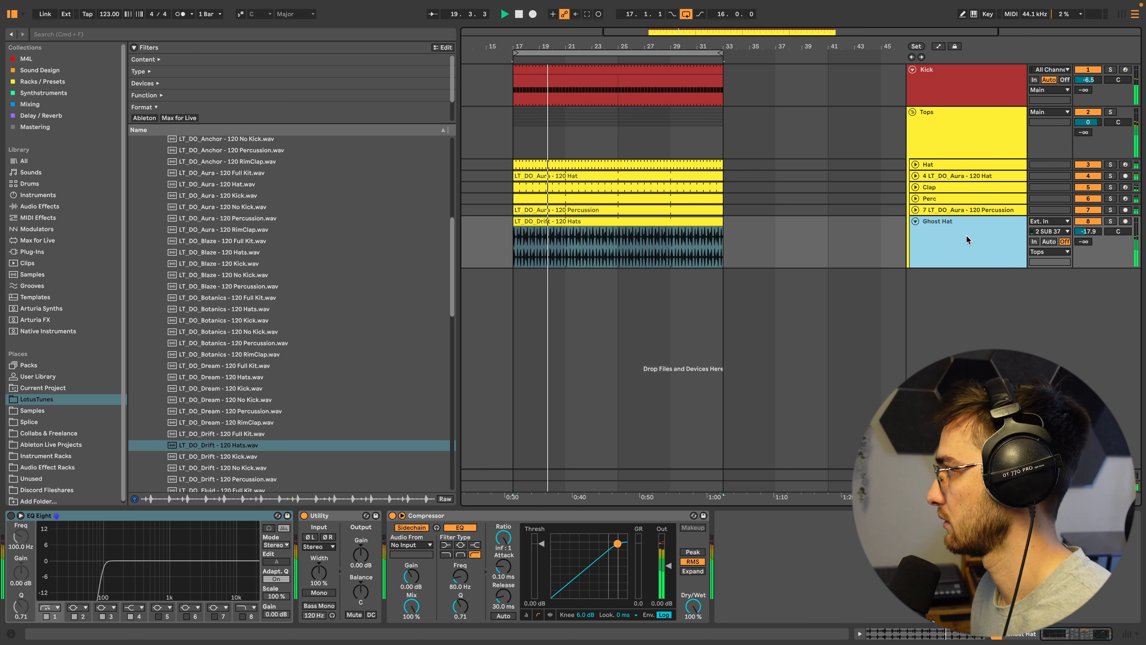
click(916, 220)
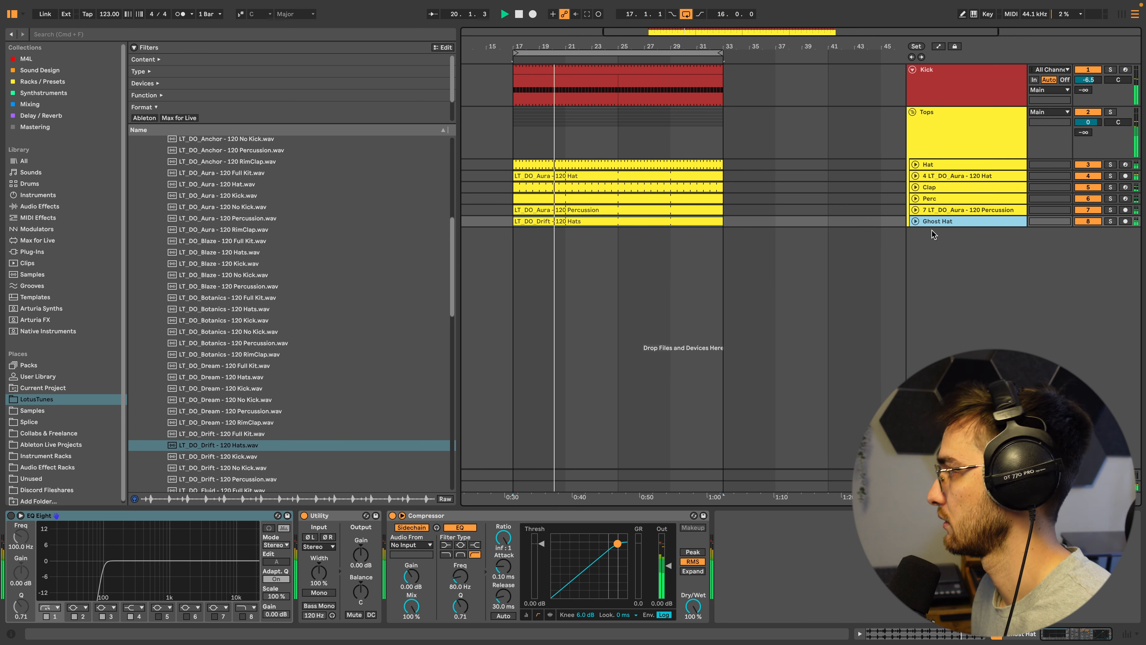
Add a MIDI track below Ghost Hat in the Tops group and load the Kontakt 7 plug-in on it
key(super+shift+t)
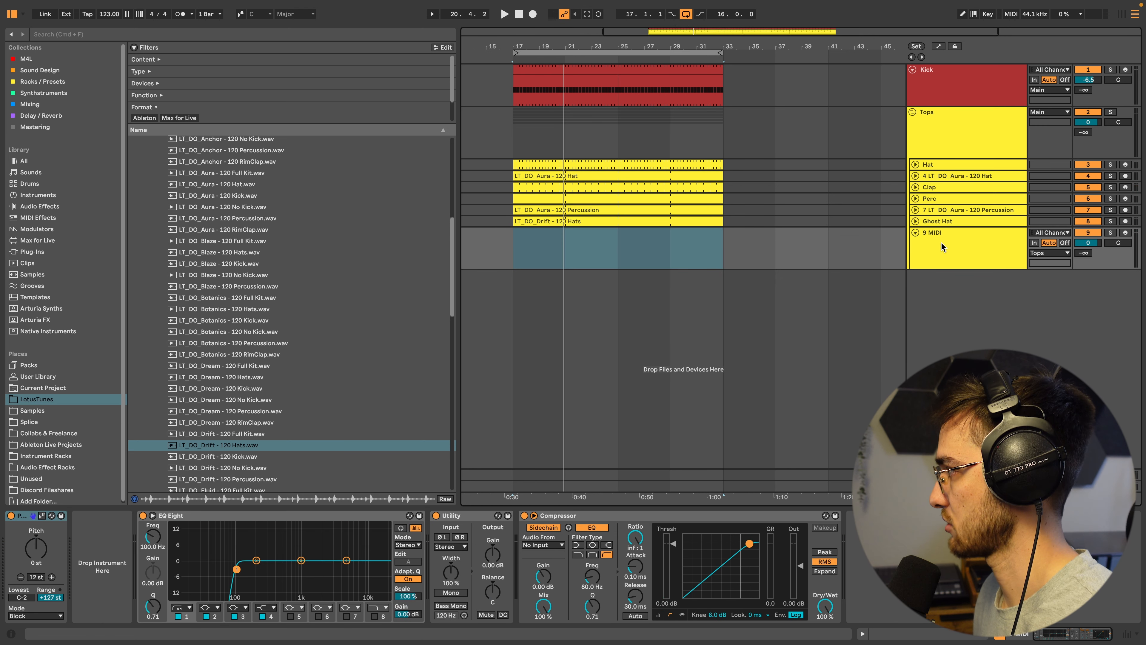
click(89, 38)
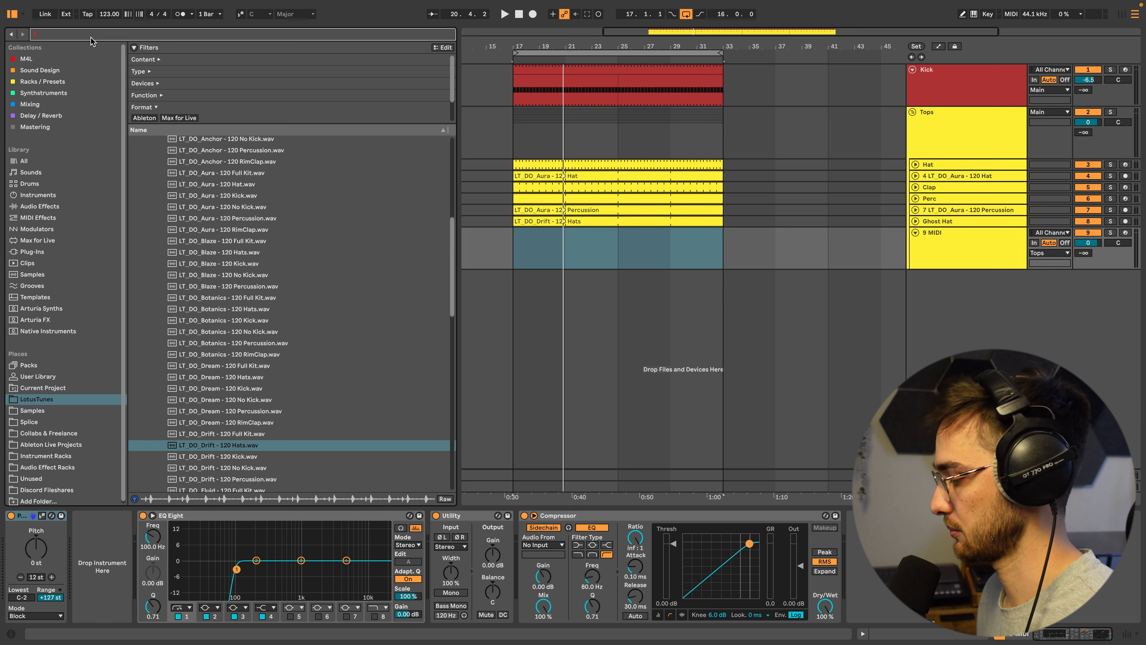
text(kontakt)
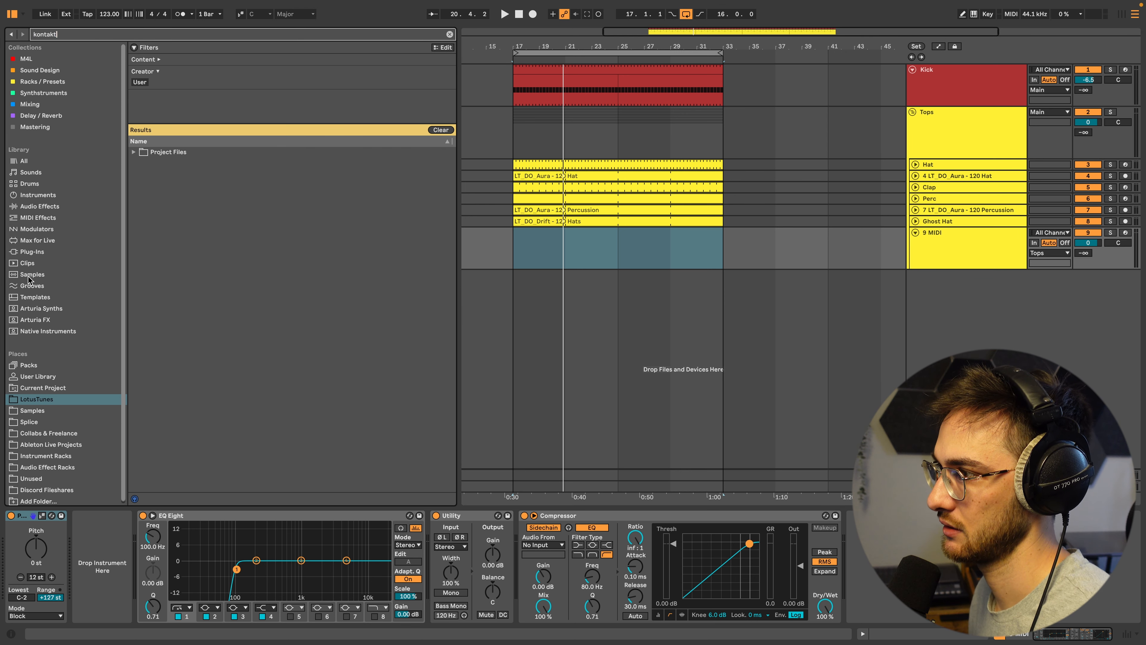
click(31, 252)
click(166, 116)
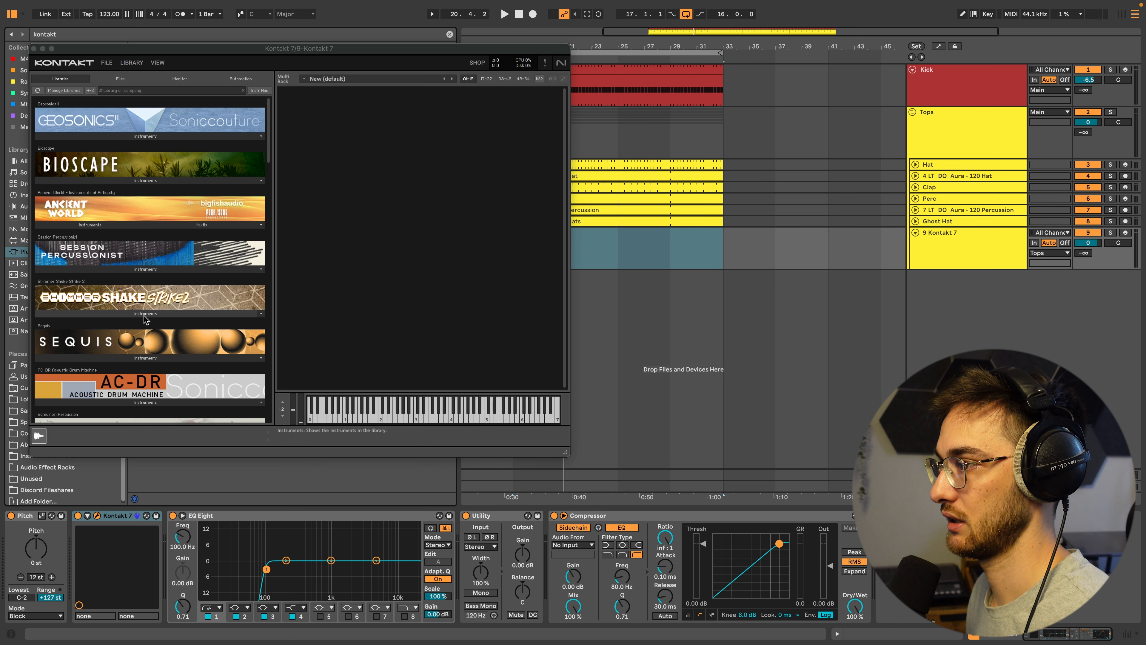
Load Shimmer Shake Strike 2 into Kontakt, set the track's volume to -11.8 dB, and show the instrument's Mixer page
click(147, 315)
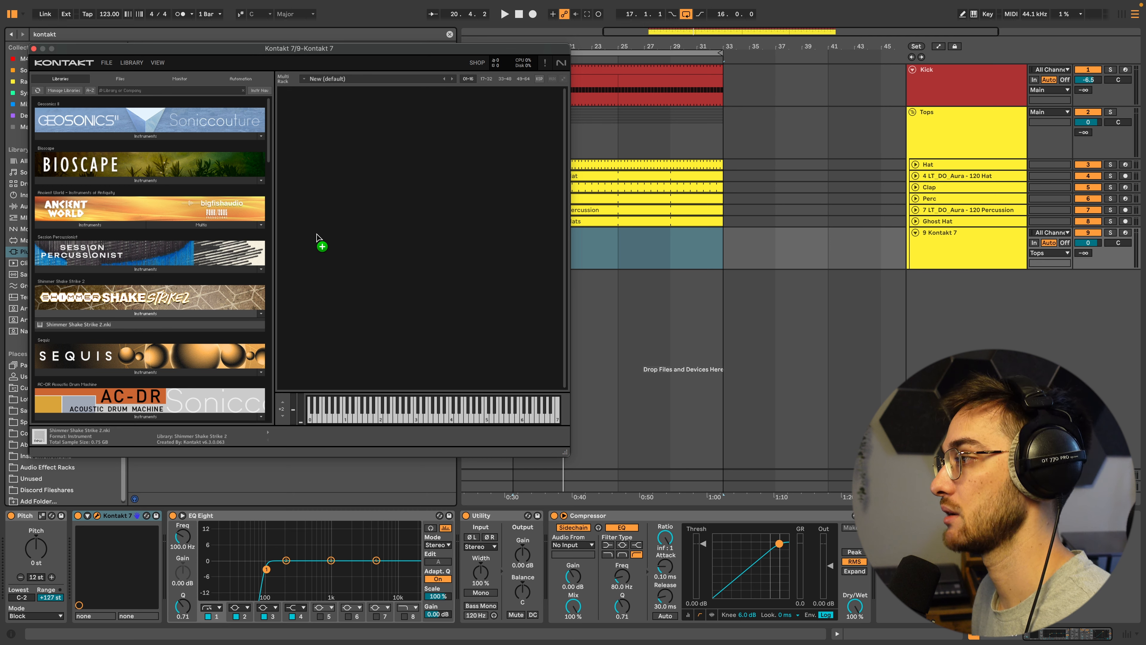
drag(318, 238, 318, 239)
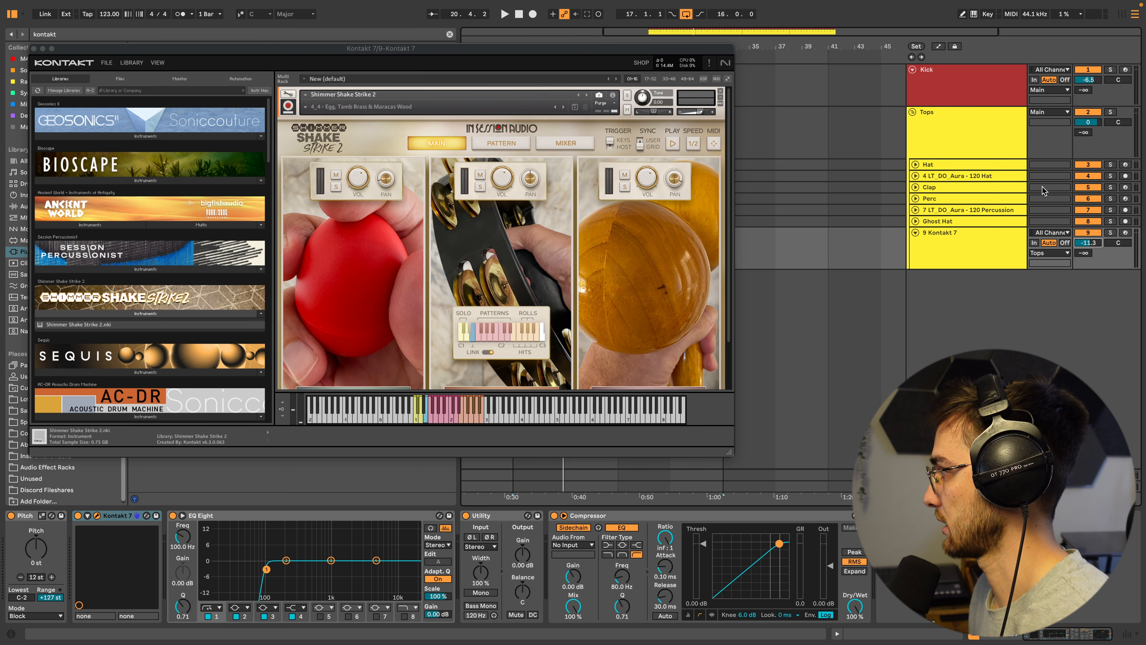
scroll(492, 272, down, 1)
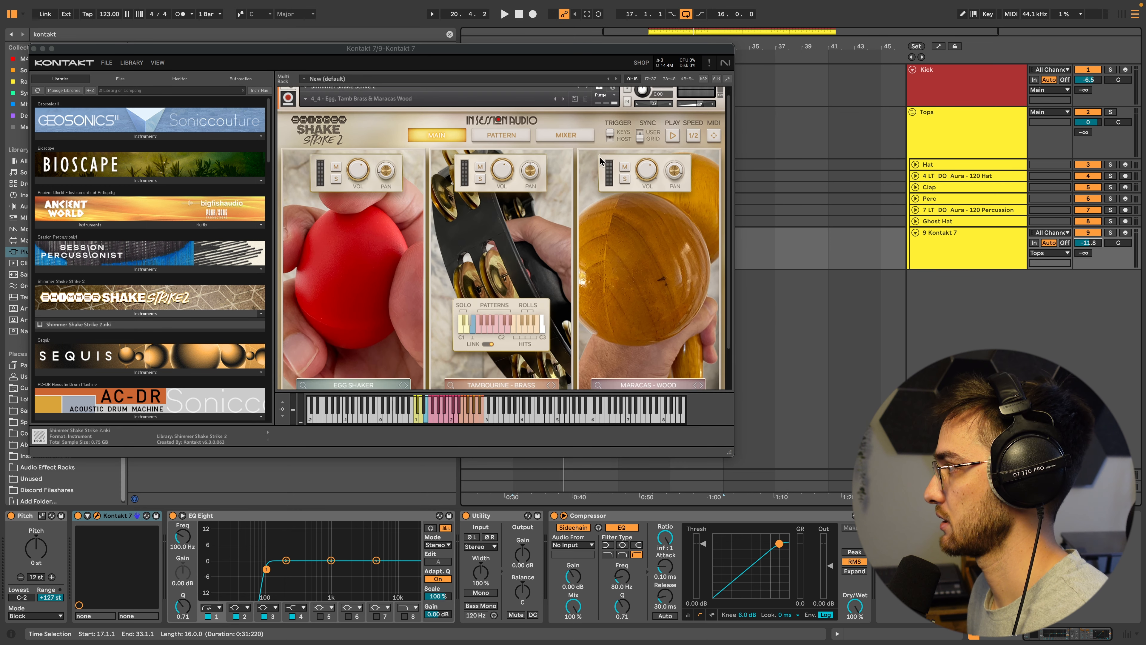
scroll(492, 272, up, 1)
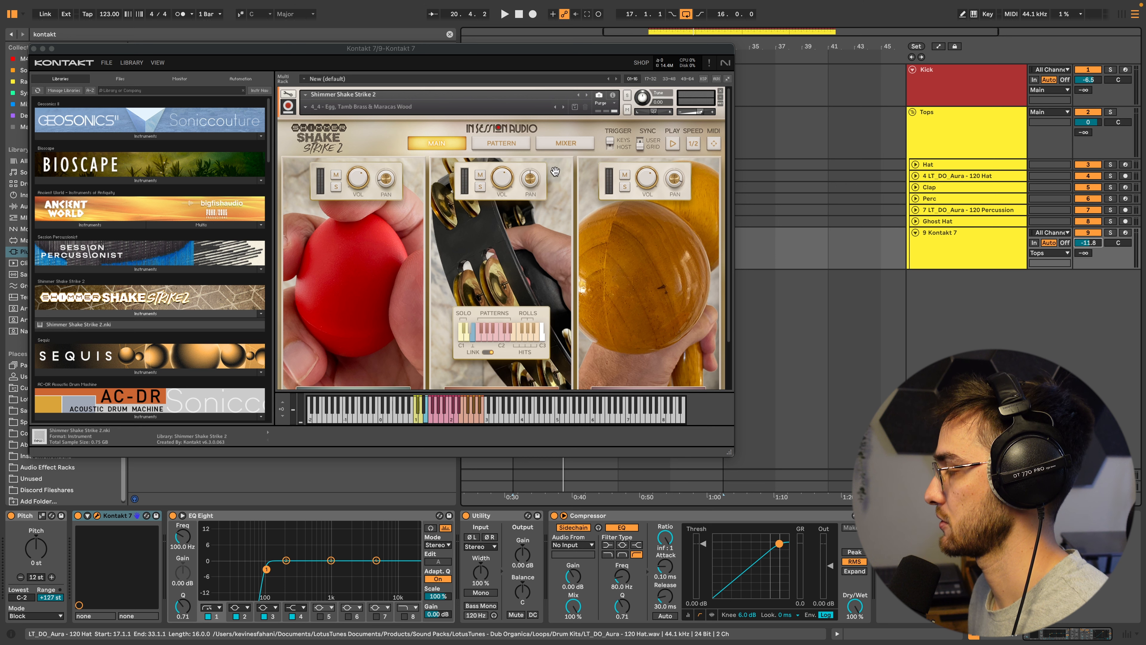
click(571, 144)
scroll(632, 339, down, 1)
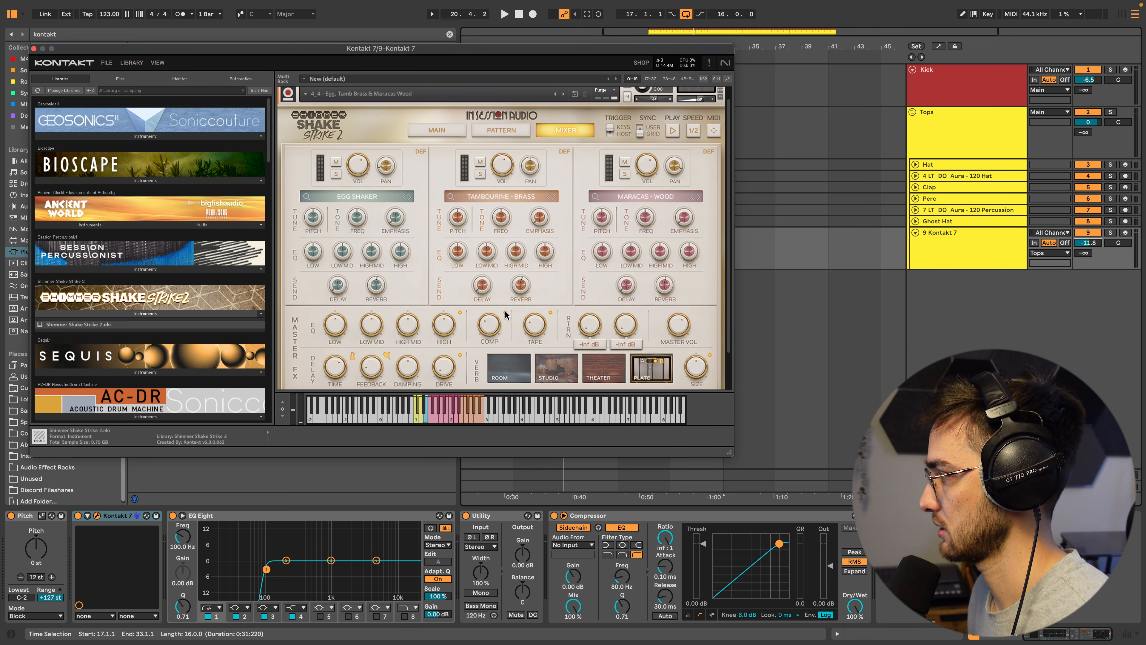
Create a MIDI clip from bar 17 to bar 25 on the Kontakt 7 track, with one A3 note spanning all eight bars
key(alt+super+p)
double_click(518, 246)
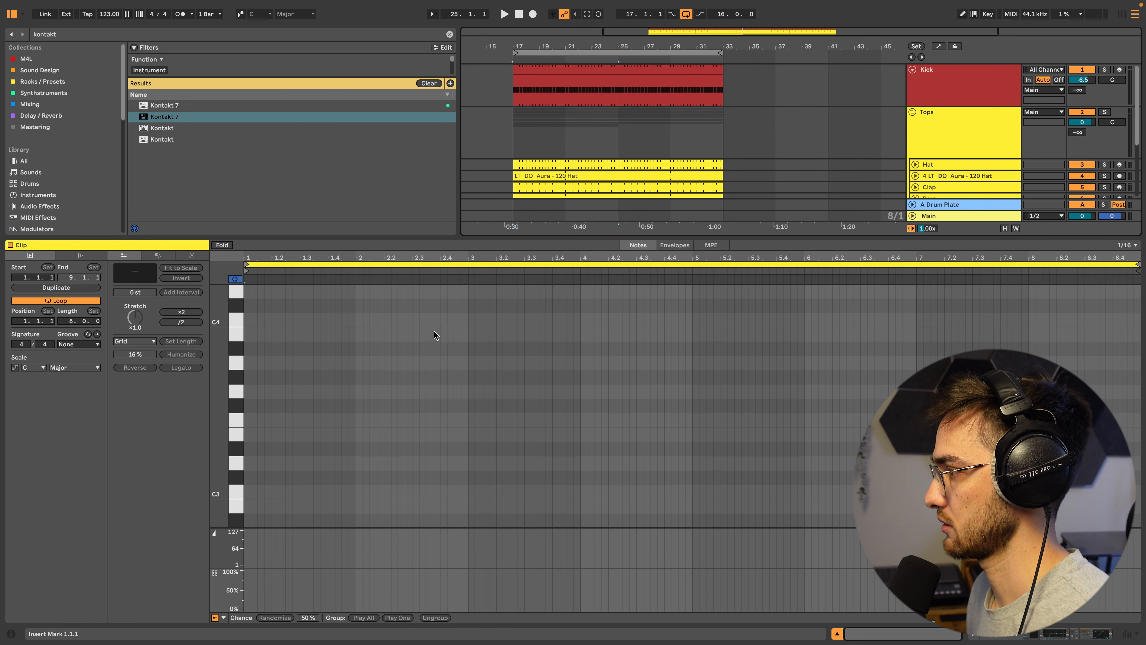
click(299, 323)
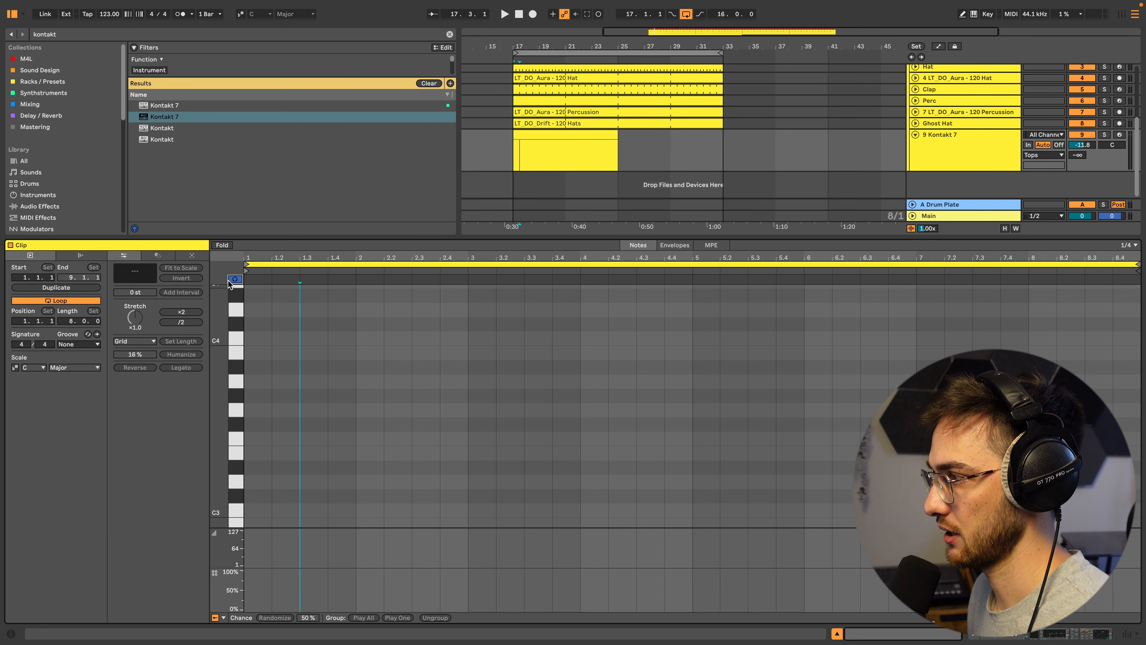
double_click(259, 385)
drag(271, 382, 1140, 380)
click(434, 383)
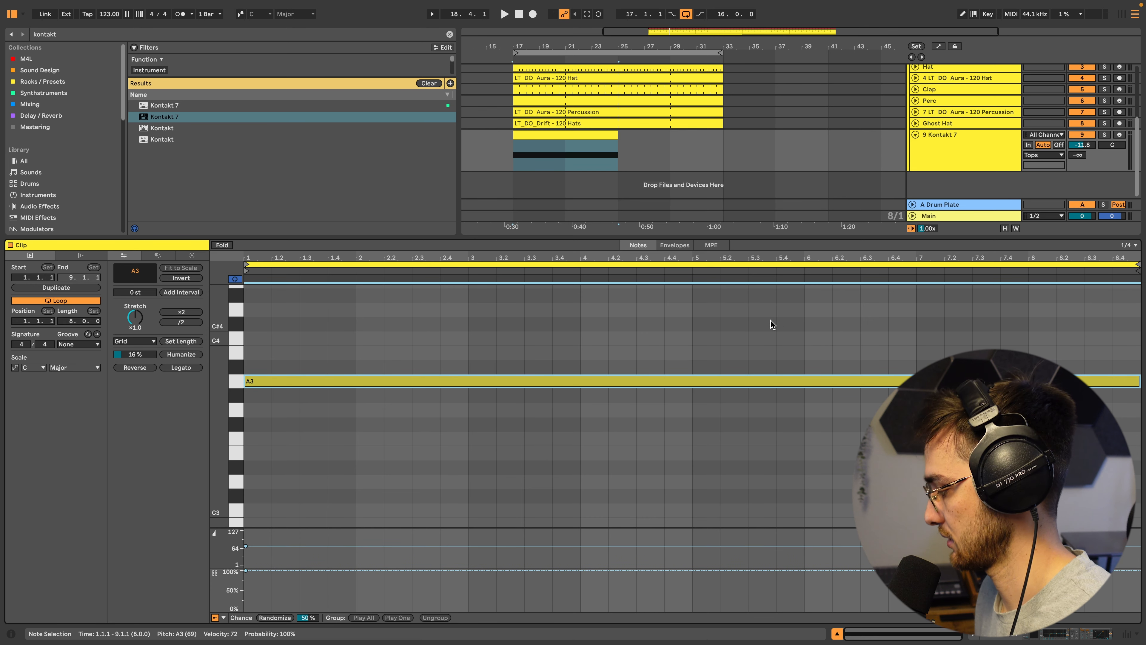
Transpose the eight-bar note in the Kontakt 7 clip down to C2
key(Down)
key(Down)
key(Down)
key(Down)
key(Down)
key(Down)
key(Down)
key(Down)
key(Down)
key(Down)
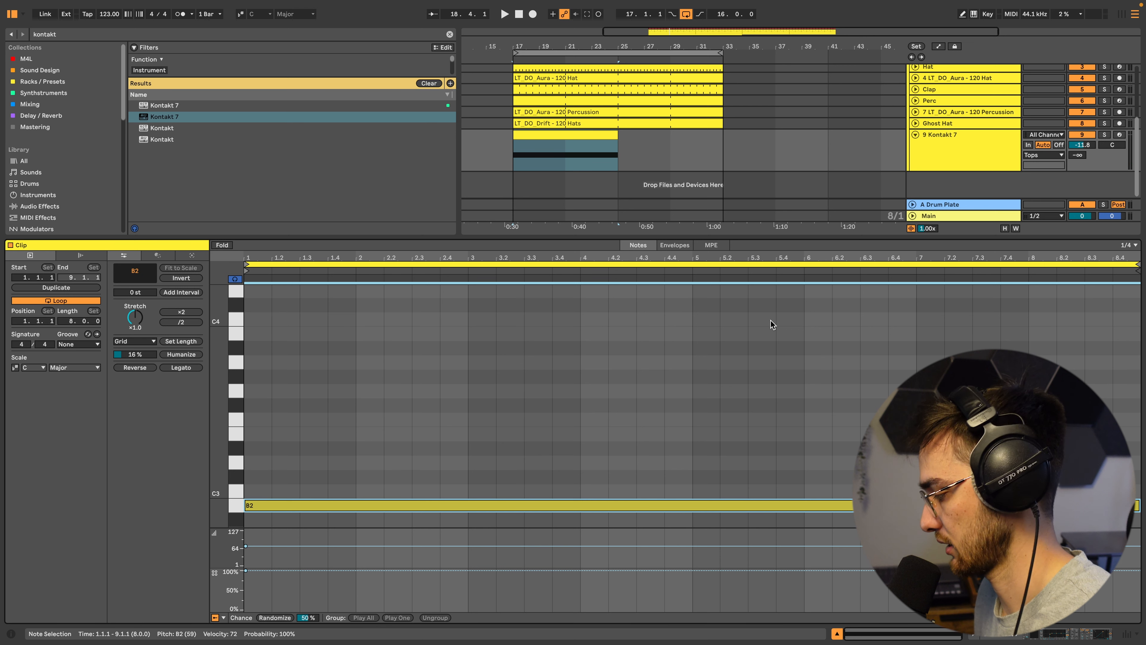
key(Down)
key(Down)
key(Down)
key(Down)
key(Down)
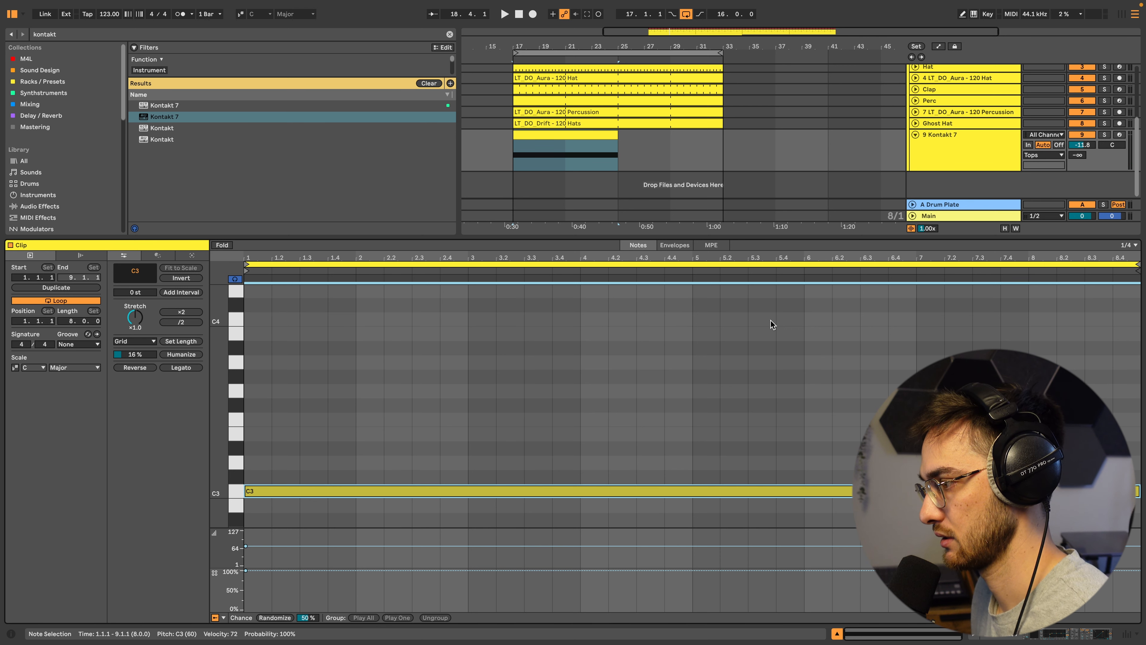
key(Down)
key(Down)
key(Down)
key(Down)
key(Down)
key(Down)
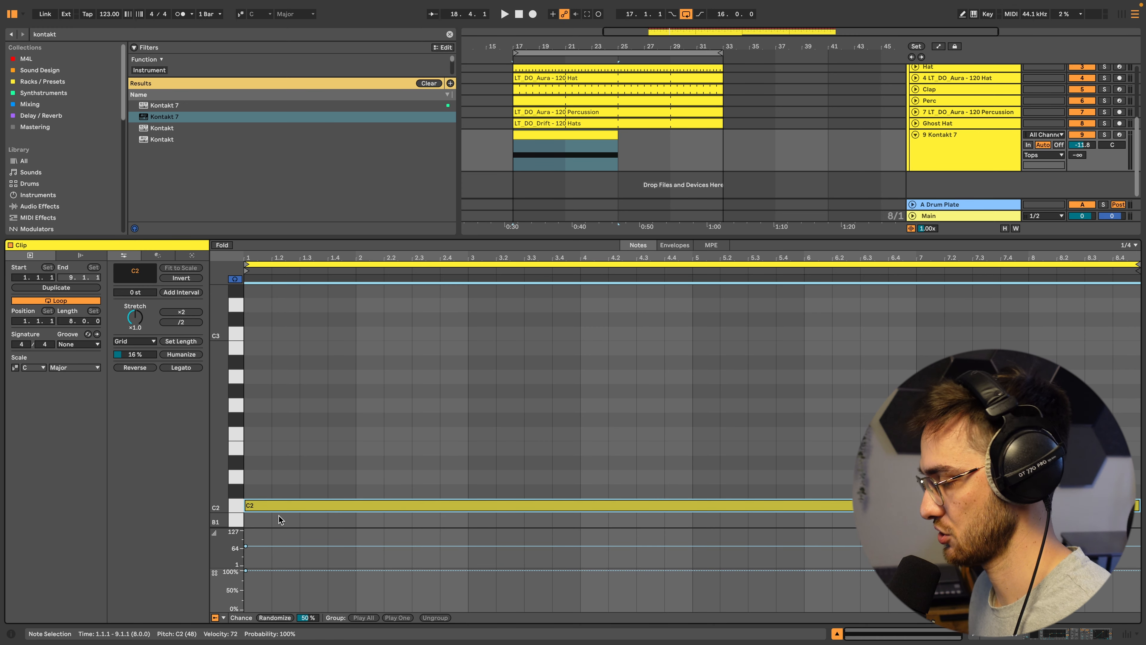
Play the groove with the C2 note briefly, and extend the Kontakt 7 clip to bar 33
key(space)
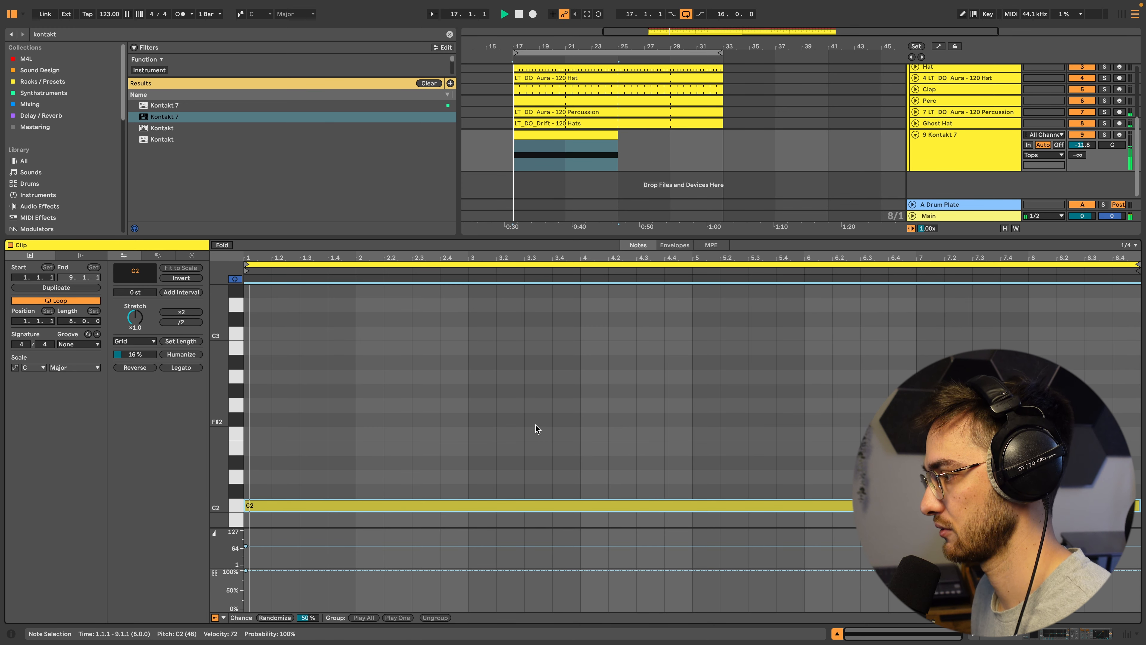
key(shift+Tab)
key(space)
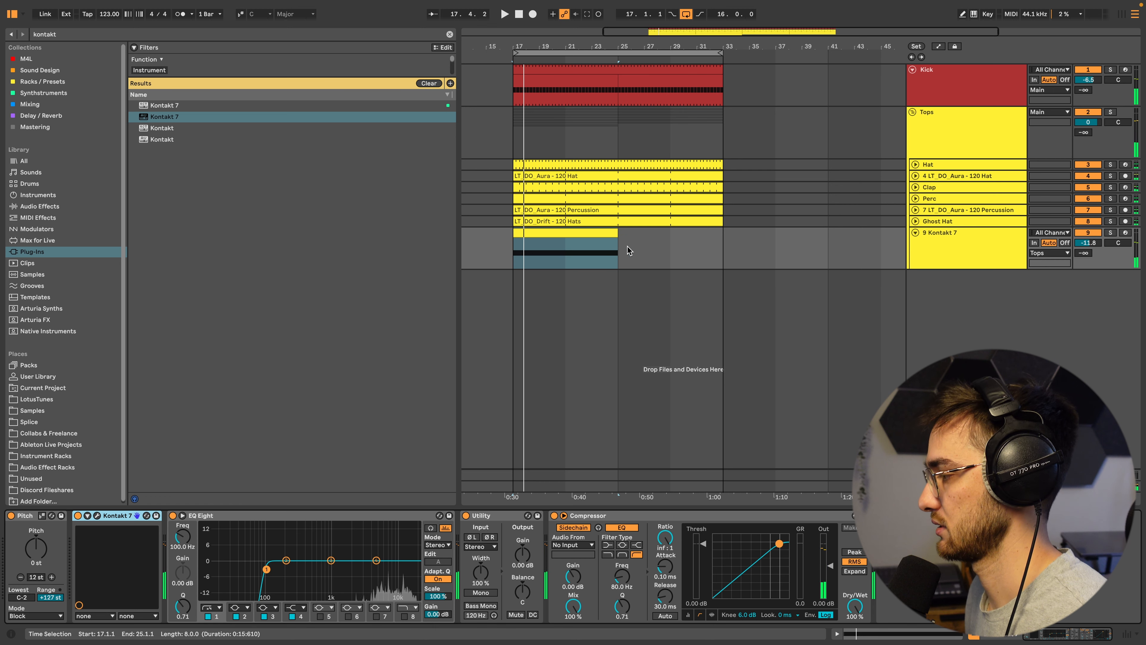
drag(618, 237, 700, 239)
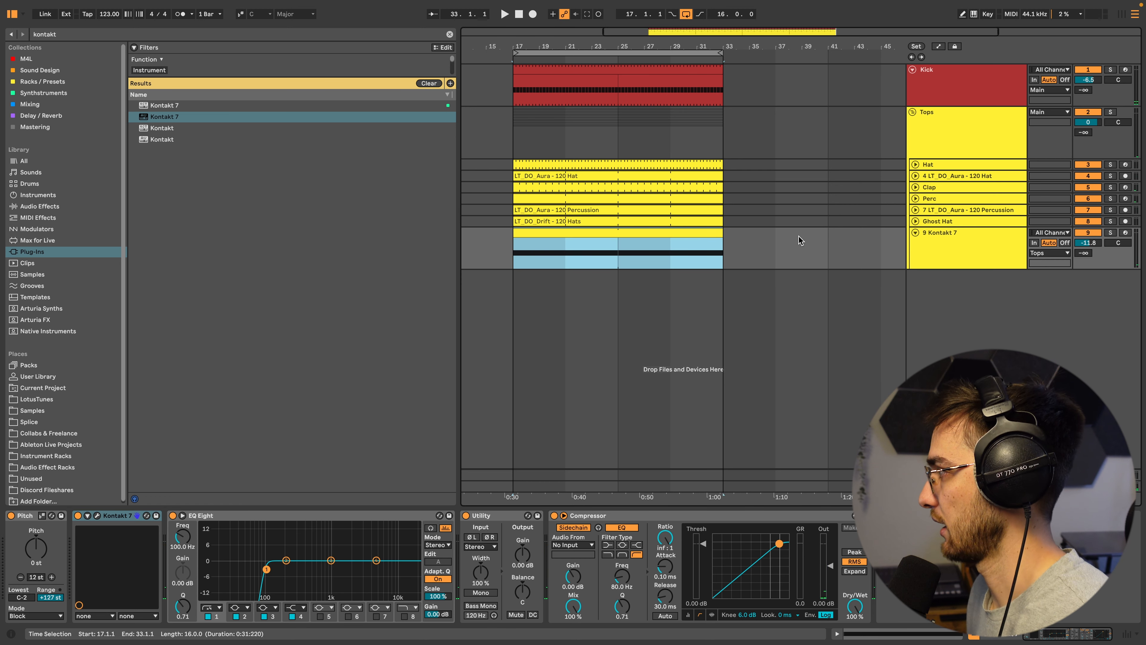
Audition the Shimmer Shake Strike 2 pattern with the tambourine muted and unmuted, and look at the available tambourine sounds
click(97, 522)
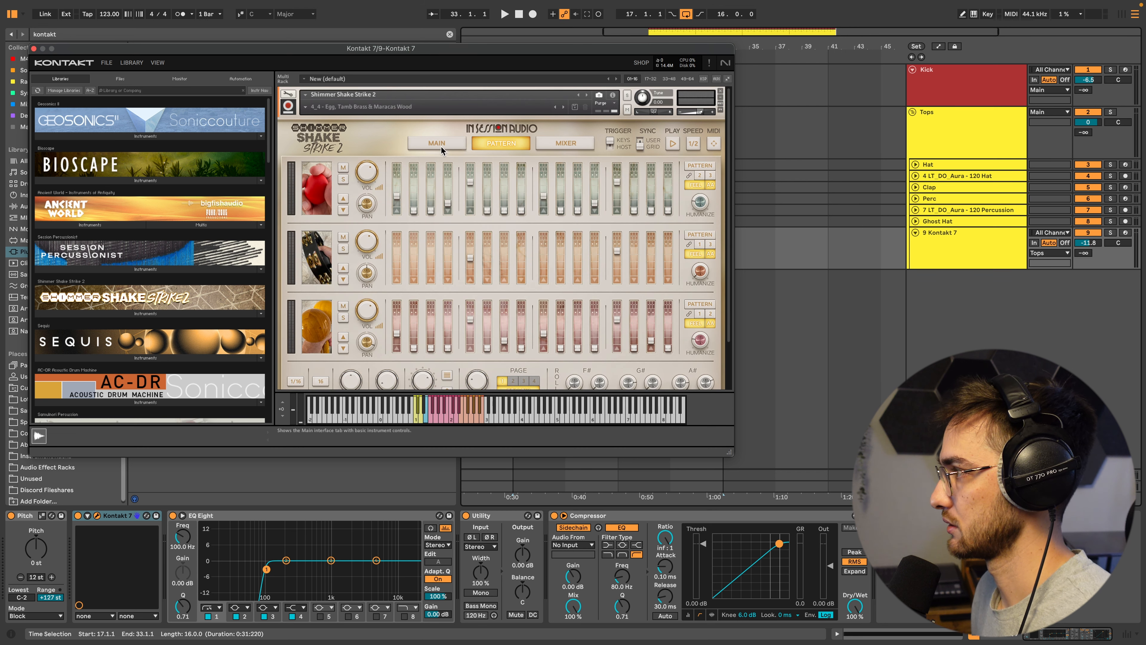
click(343, 238)
key(space)
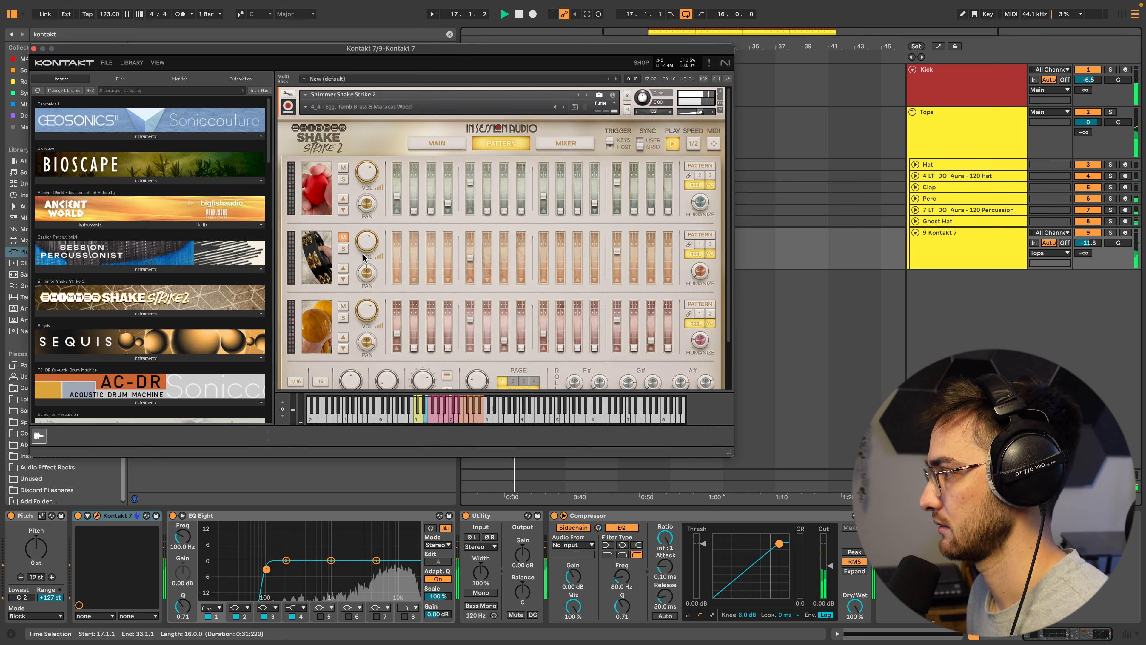
click(318, 261)
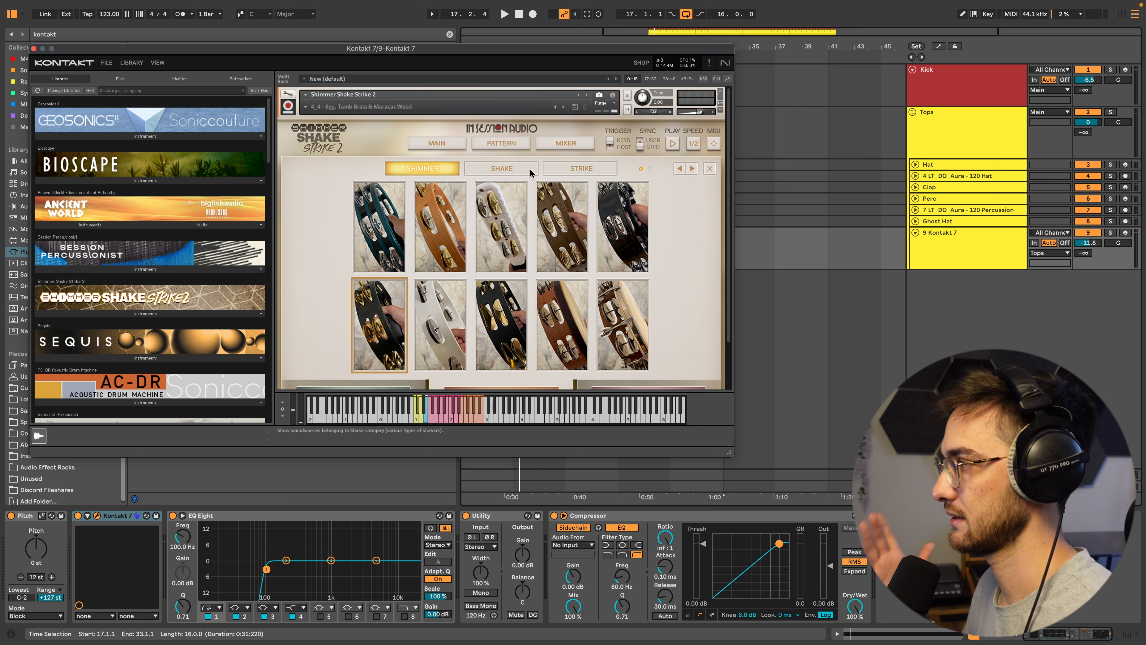
click(712, 168)
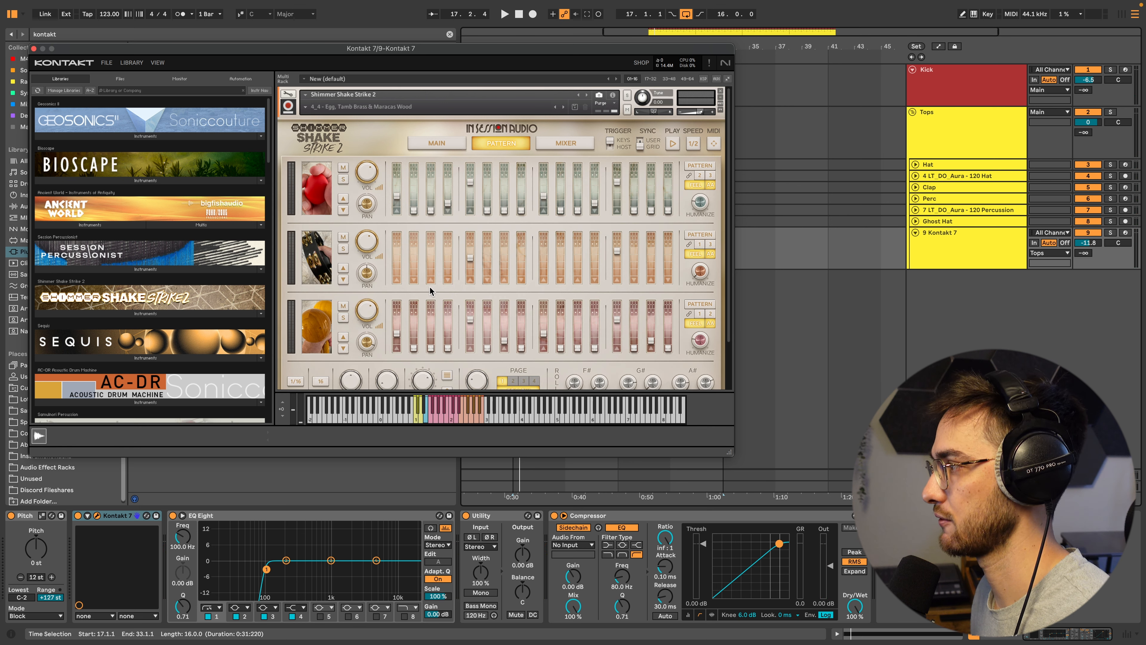
key(space)
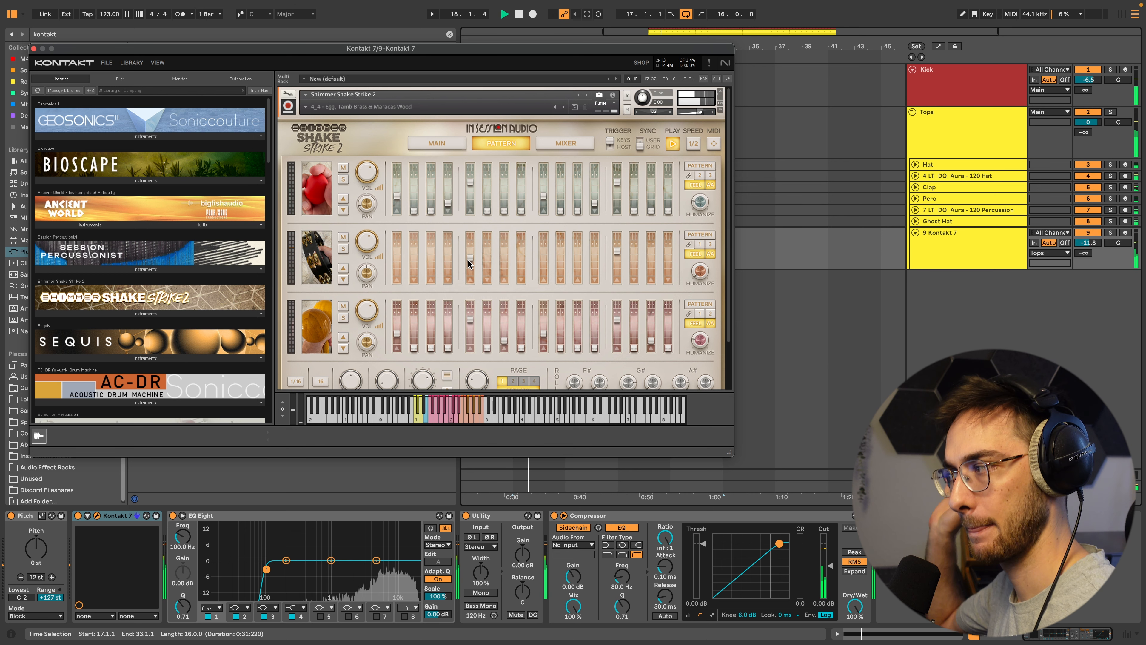
key(space)
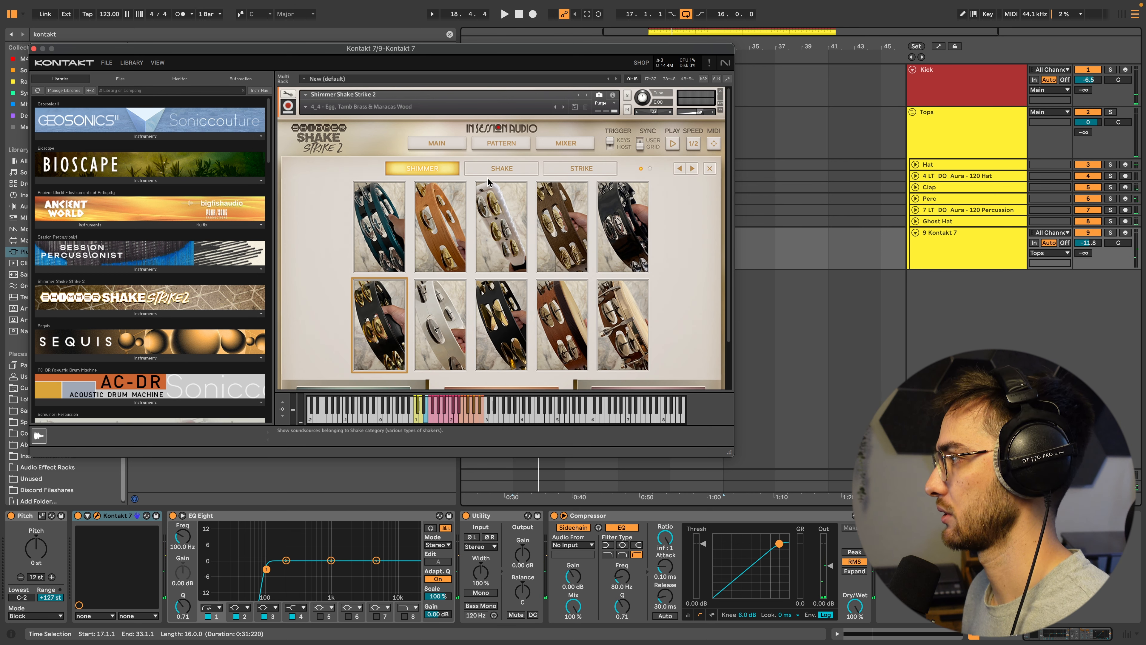
Replace the tambourine in the second instrument slot with Castanets from the Strike category and play the groove
click(574, 168)
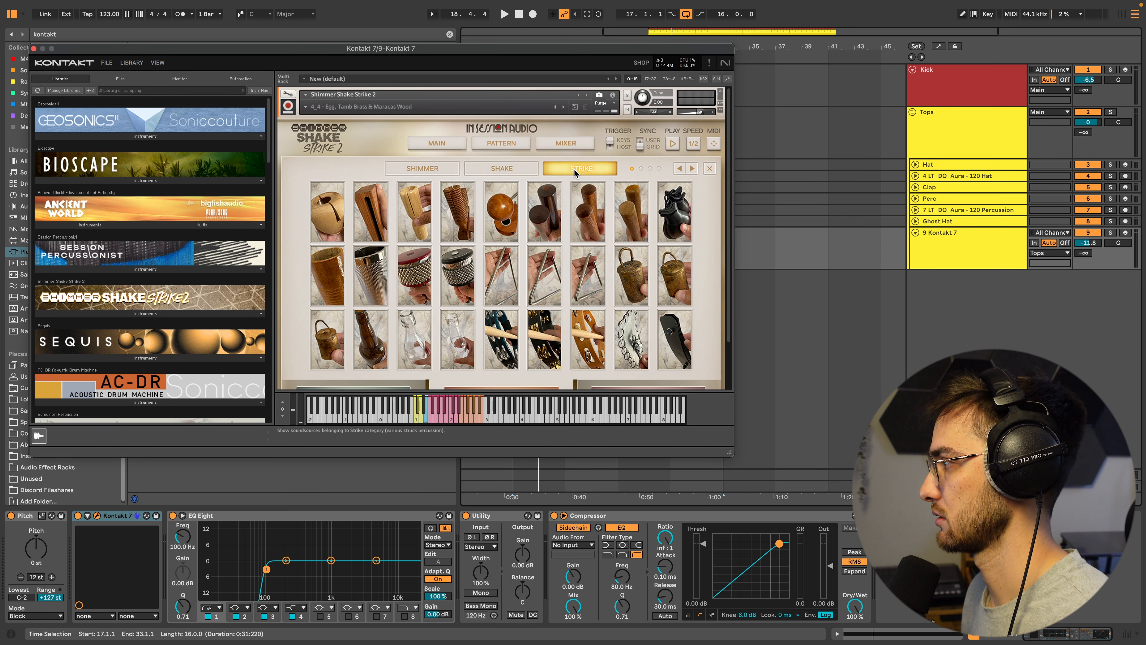
click(674, 212)
key(space)
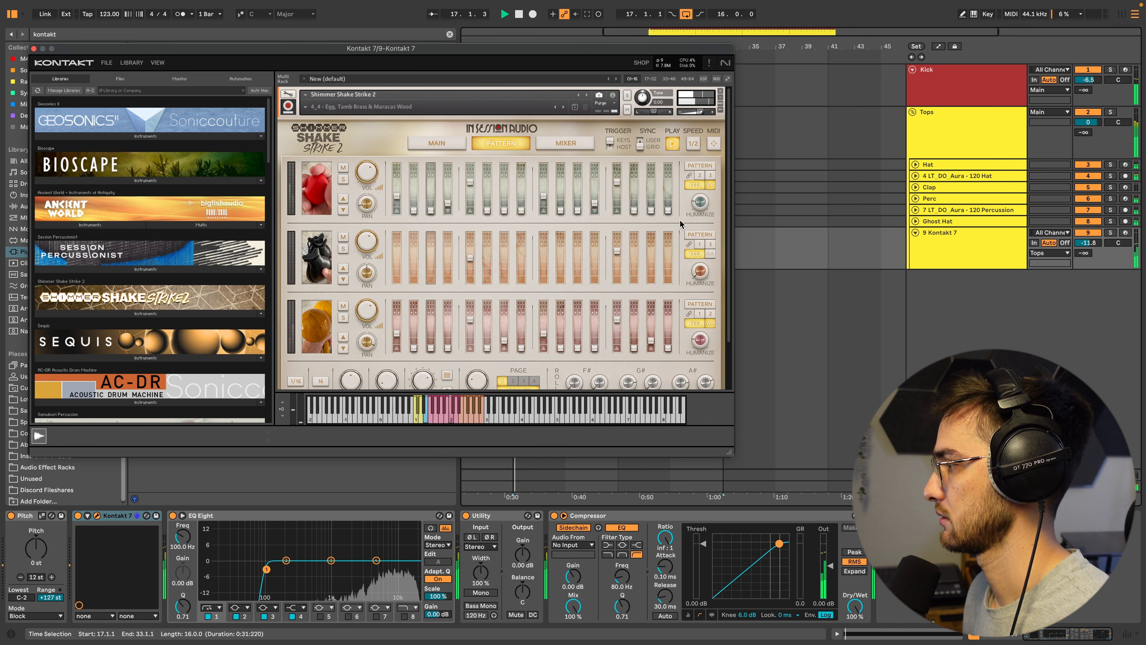
Step the second instrument slot through the Strike sounds from Castanets to the Snaps - Duo sound
click(316, 259)
scroll(541, 329, down, 1)
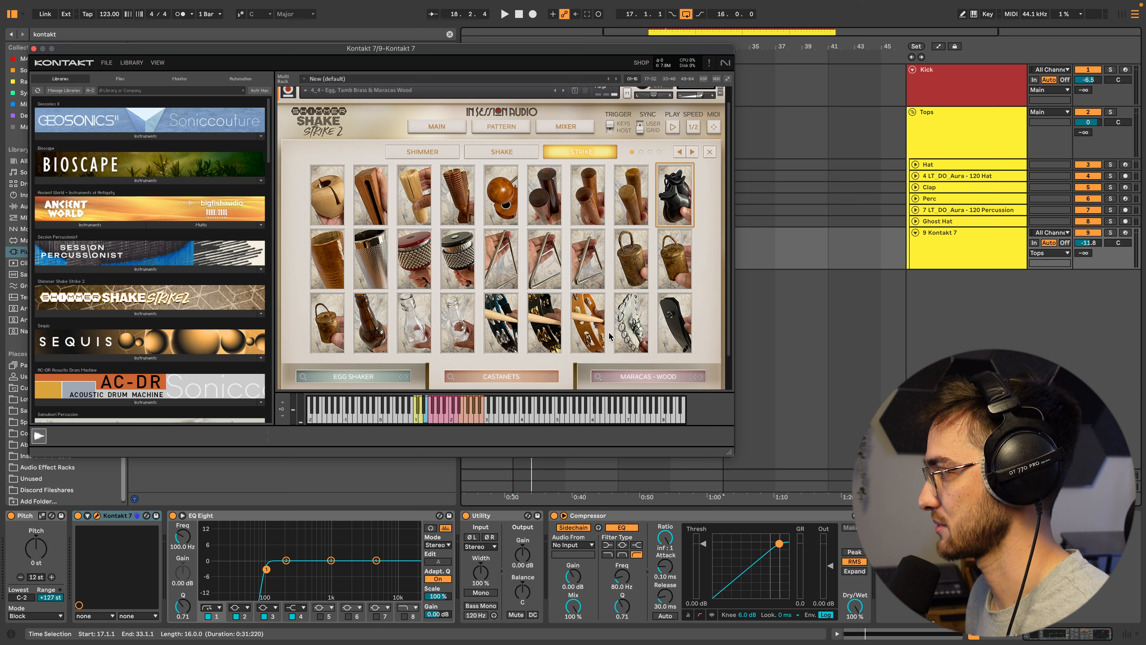
click(552, 377)
click(552, 377)
click(552, 377)
click(552, 377)
click(553, 377)
click(552, 377)
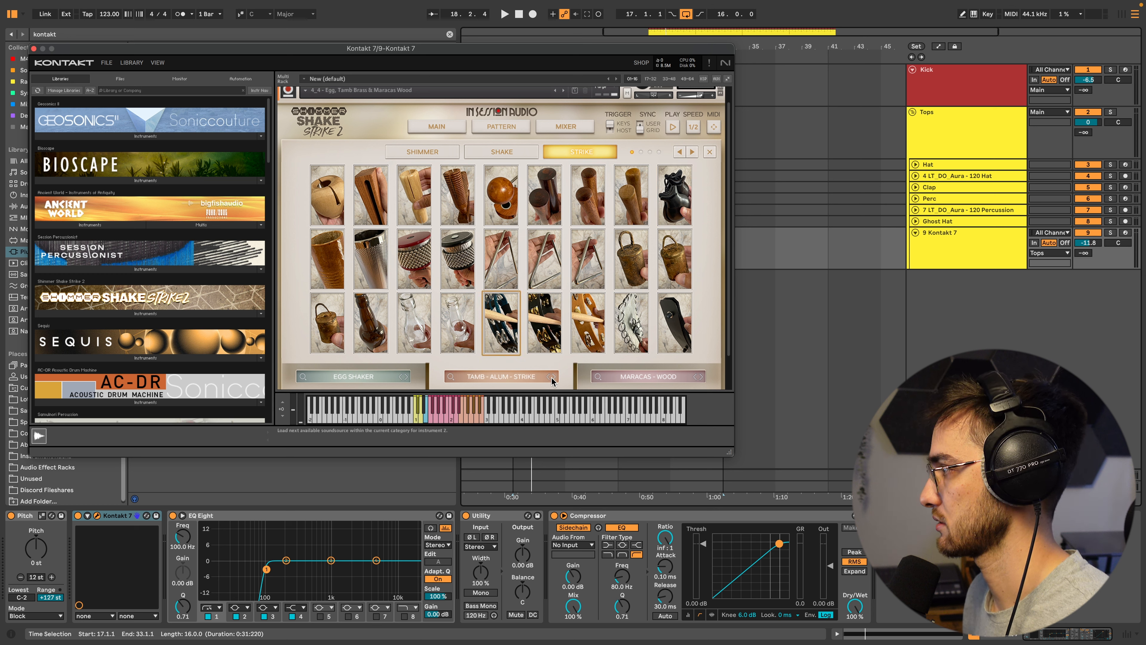
click(552, 376)
click(553, 377)
click(552, 377)
click(552, 377)
click(551, 377)
click(552, 377)
click(551, 377)
click(552, 377)
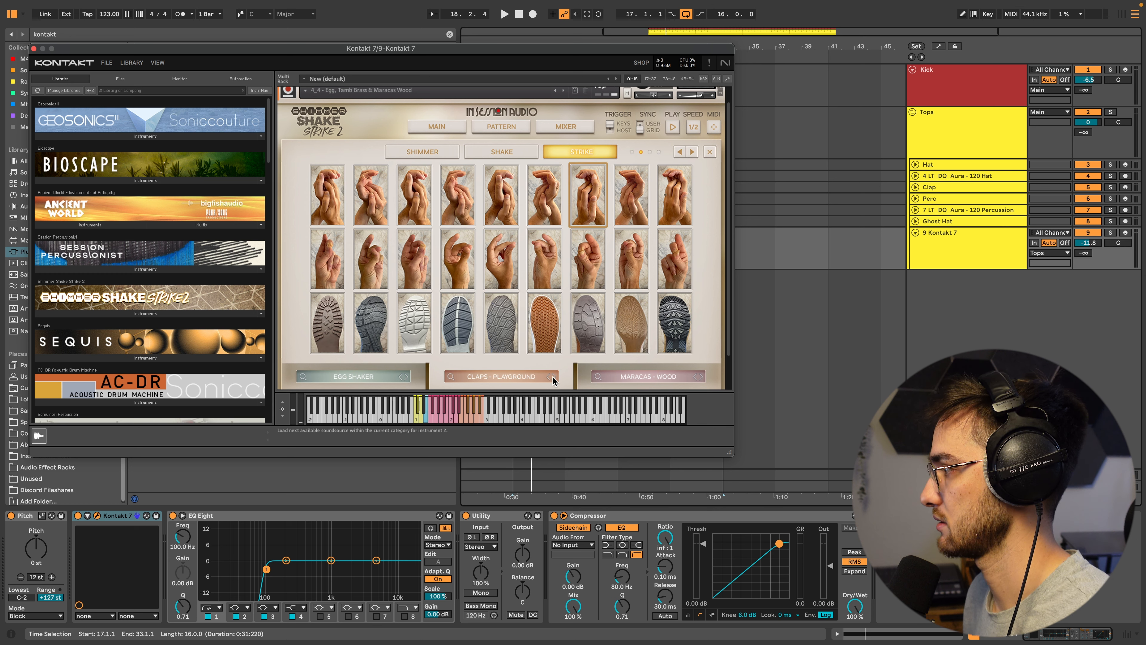
click(551, 377)
click(552, 378)
click(553, 376)
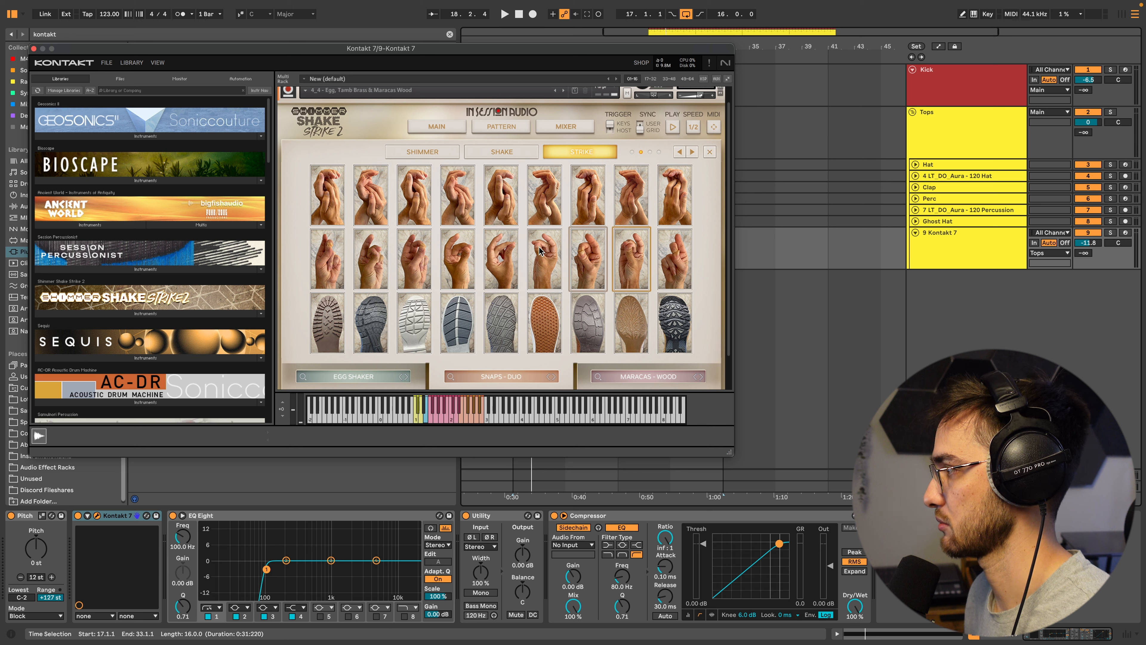
Audition the Strike snap and stomp sounds in the second instrument slot during playback
key(space)
click(598, 262)
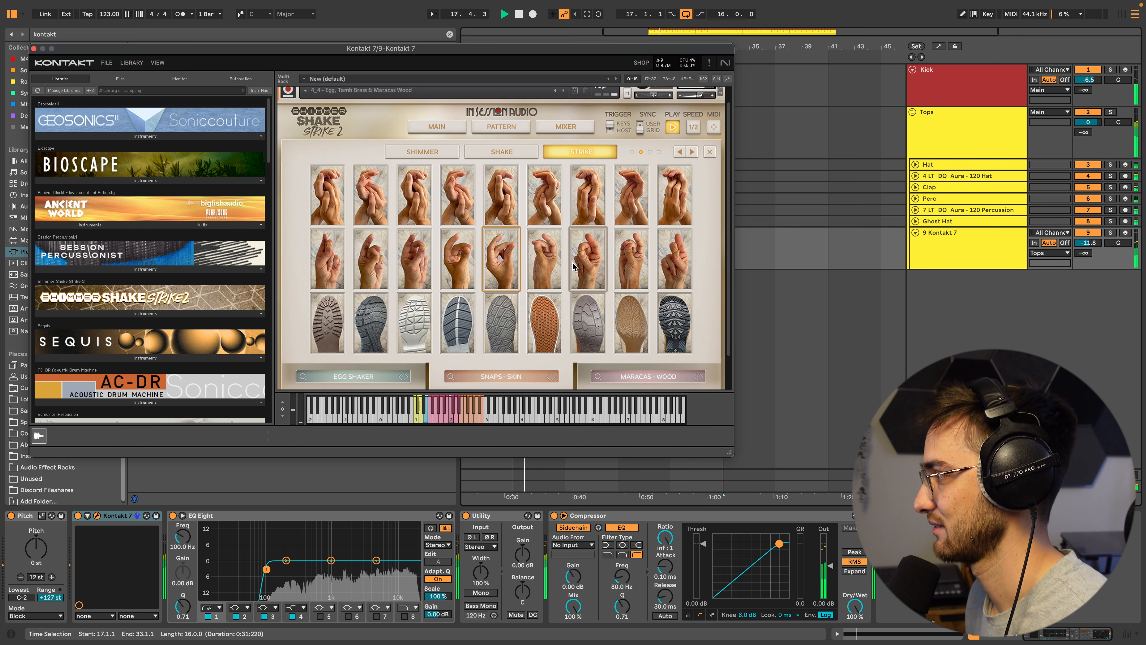
click(682, 329)
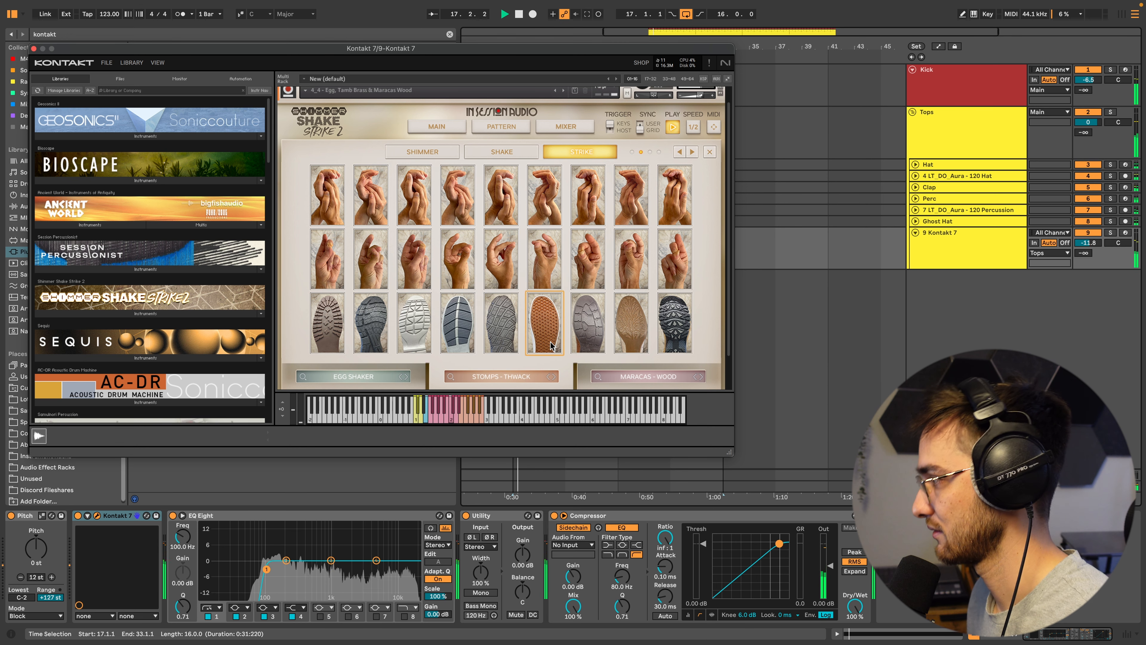
Move on through the Strike sounds, load Ride 2 - Brush as the second instrument, and play the groove with it
click(554, 377)
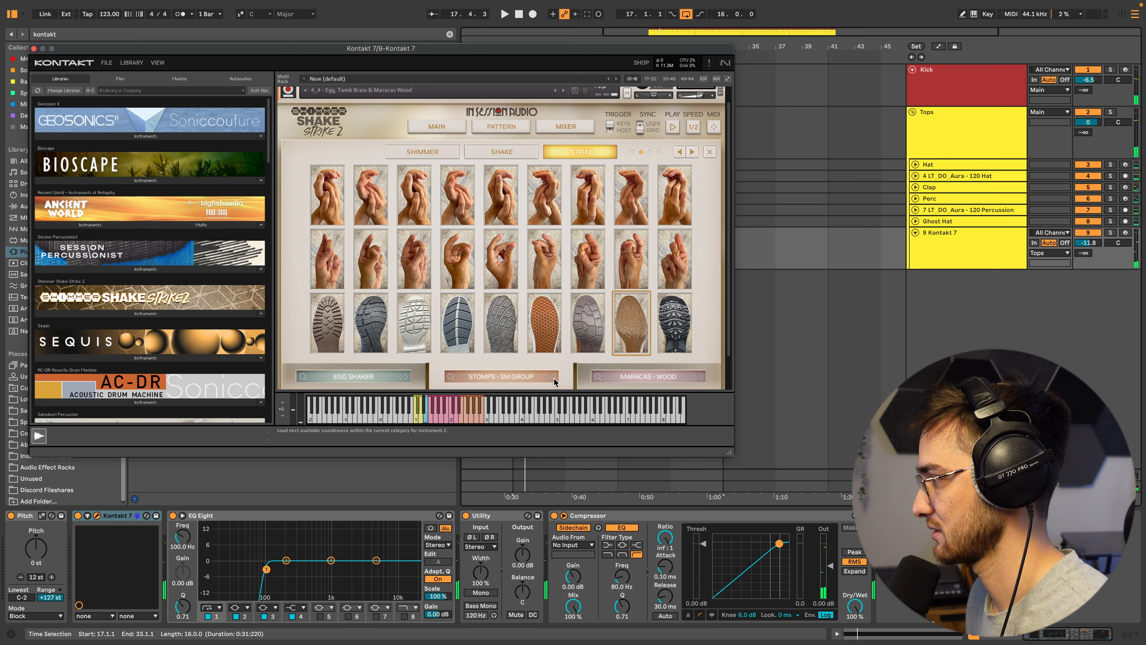
click(544, 254)
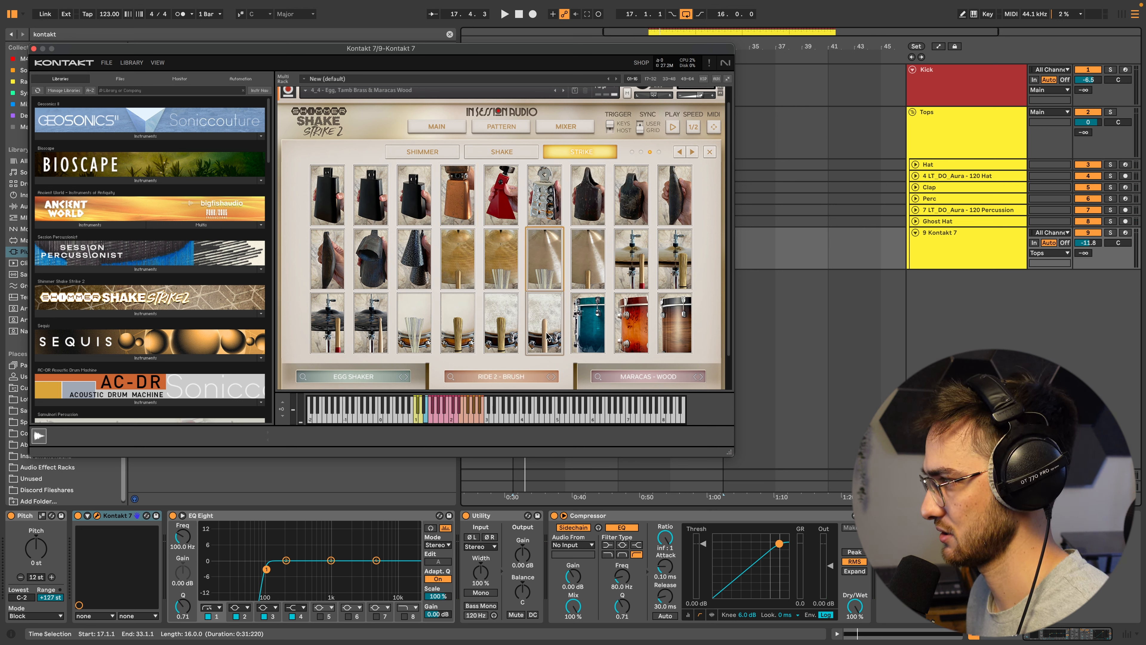
key(space)
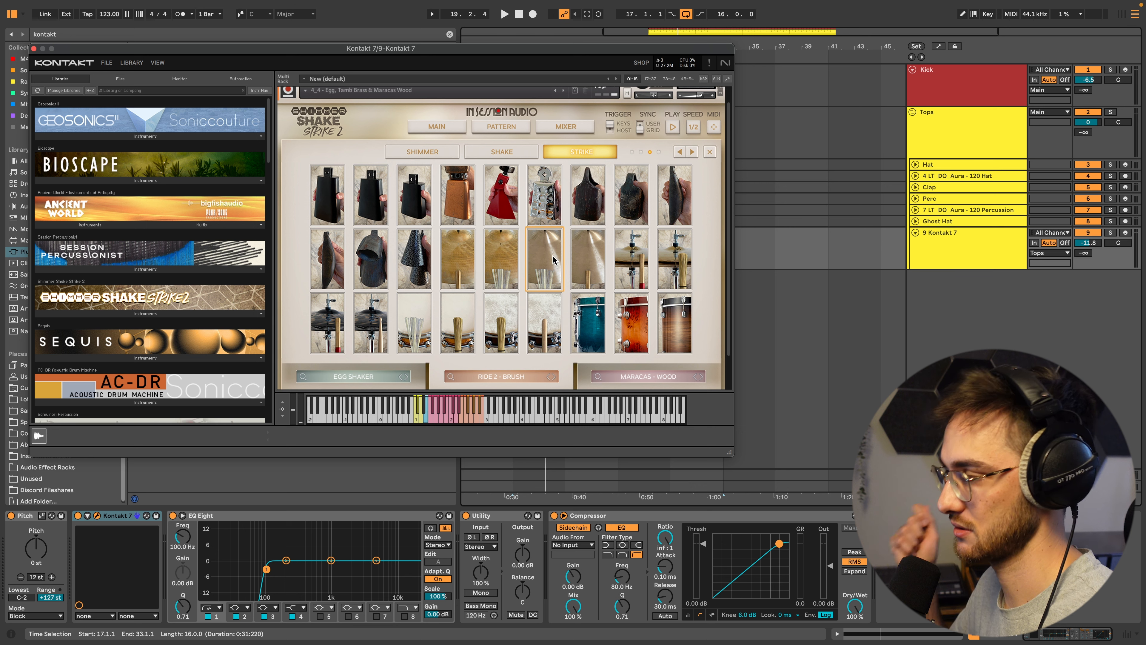
Show the Shimmer Shake Strike 2 pattern page, lower the Kontakt 7 track volume to -25.3 dB, and play the groove
click(501, 127)
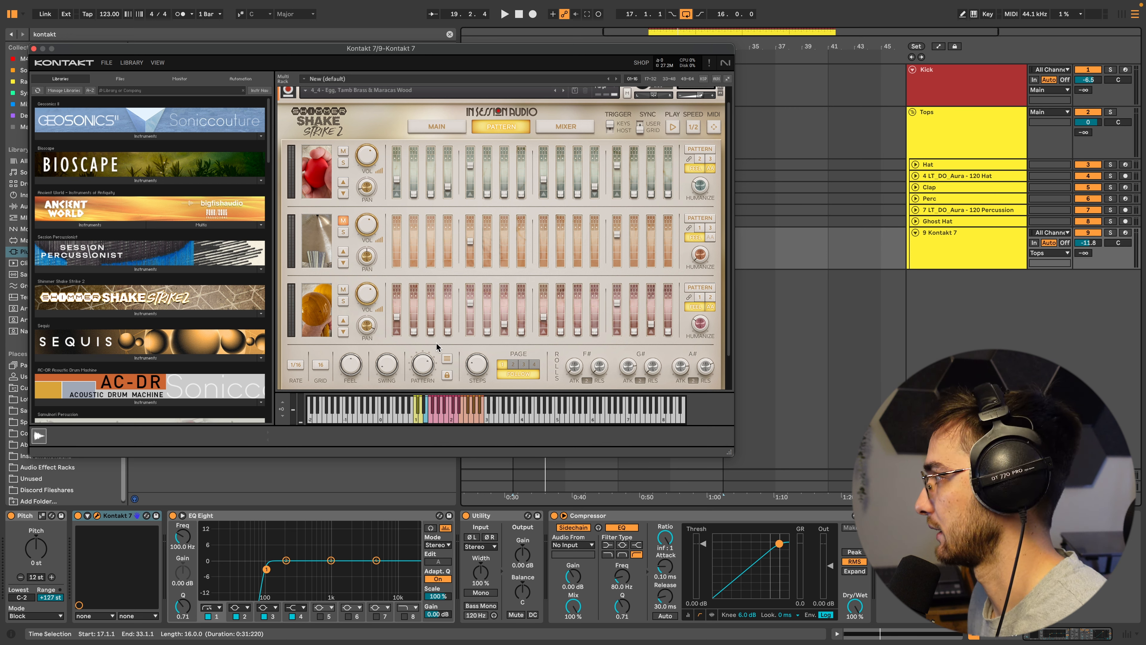
drag(1087, 244, 1088, 253)
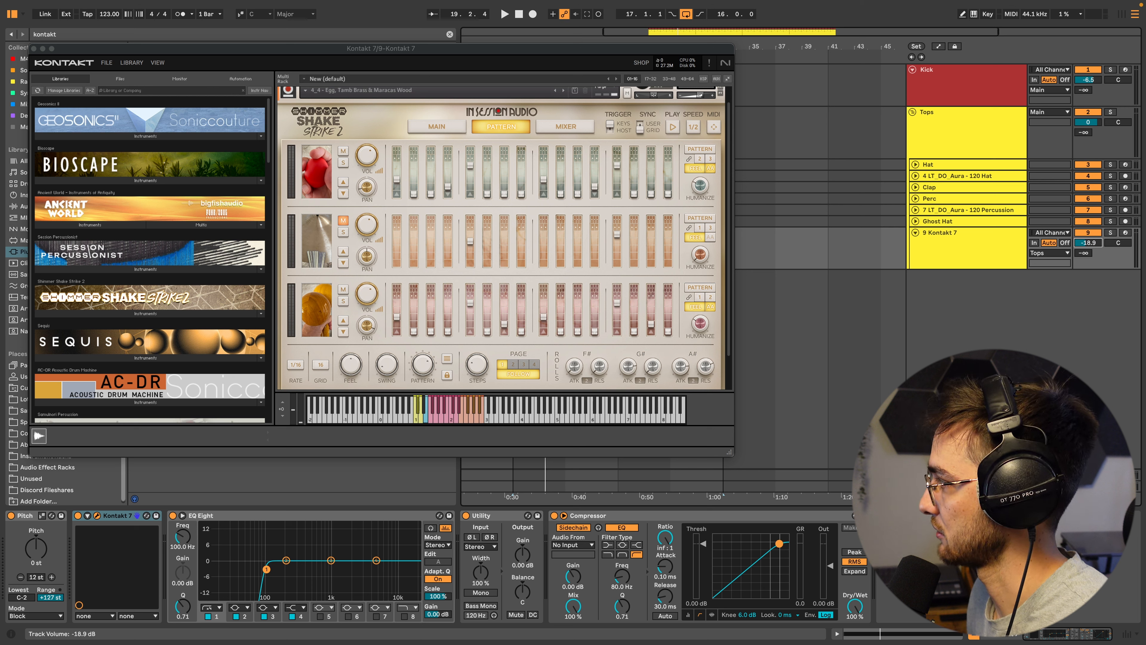
drag(1088, 253, 1087, 266)
key(space)
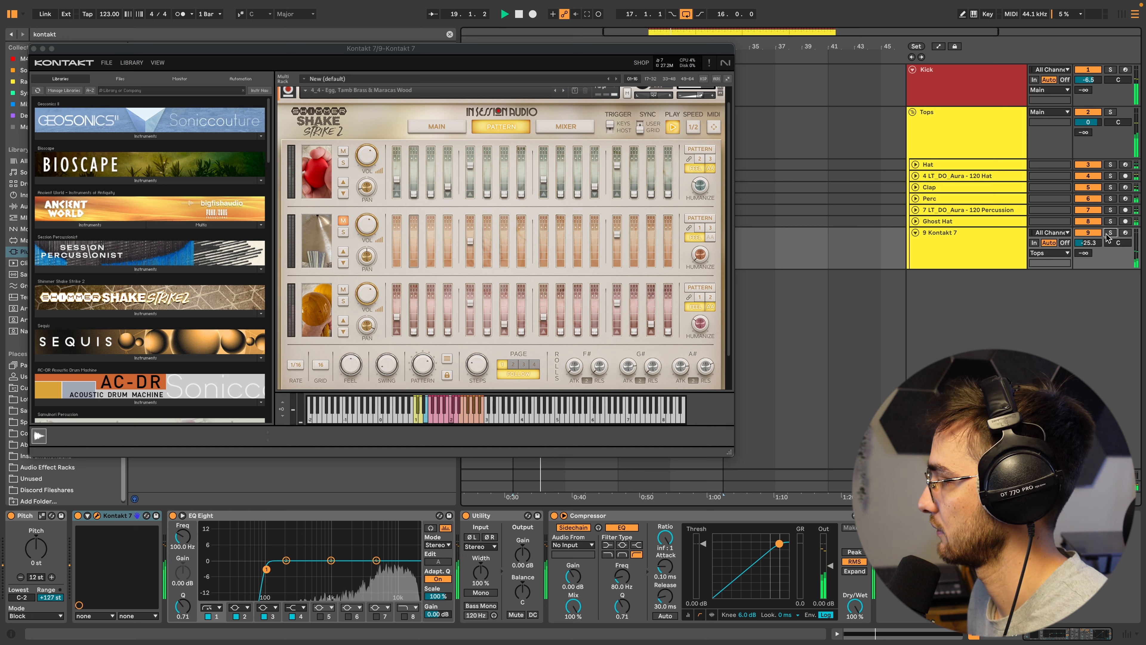
Compare the groove without and with the percussion layer by switching the Kontakt 7 track off and on during playback
click(1094, 235)
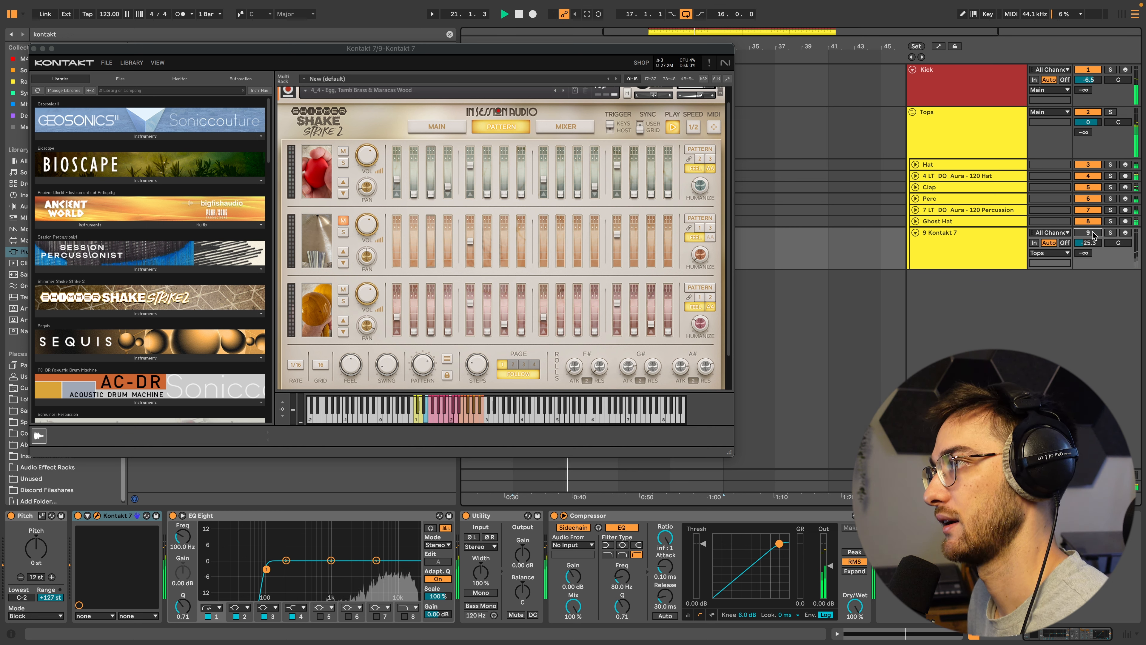
click(1093, 235)
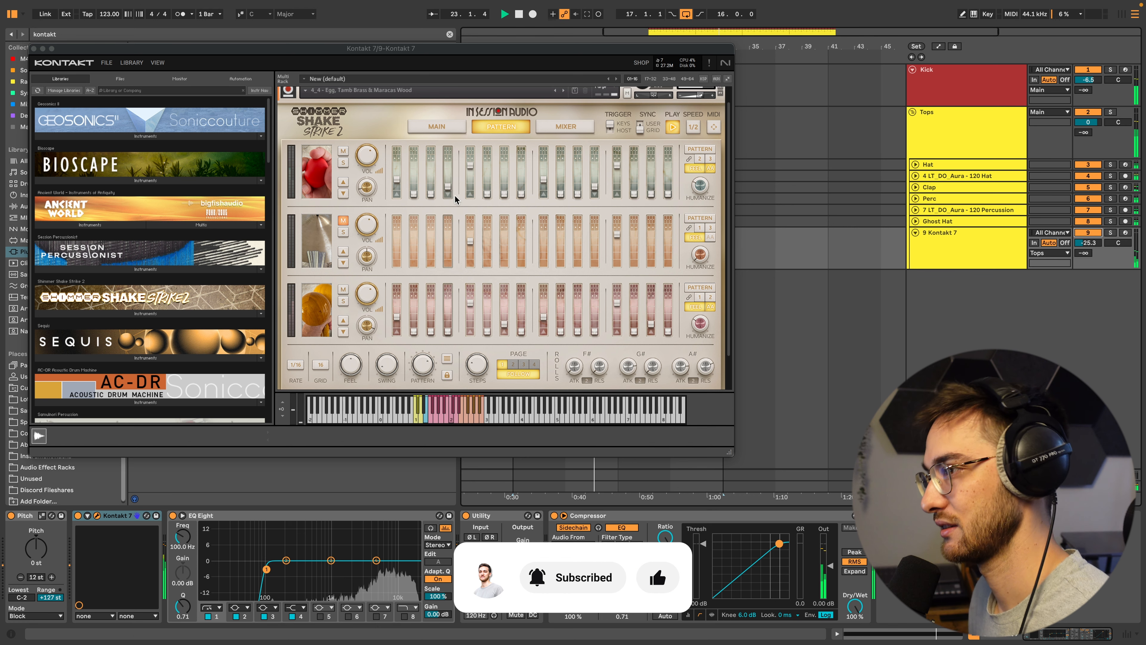
click(481, 166)
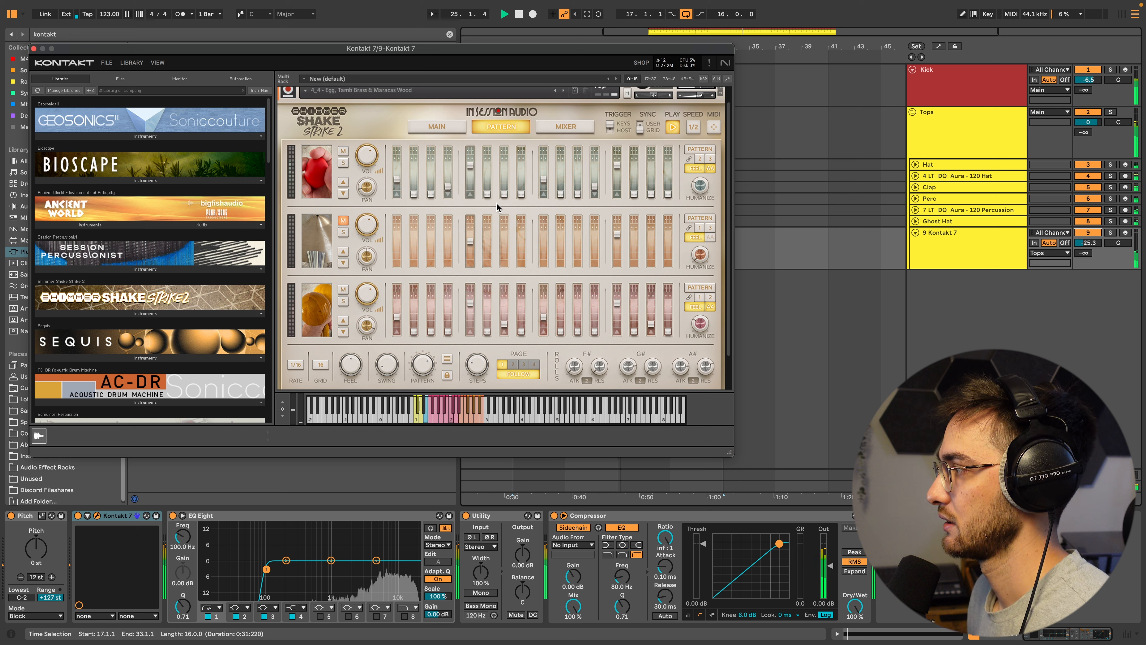
Inspect the shaker sounds and pattern page of the Shimmer Shake Strike 2 instrument, and close the Kontakt window
click(313, 323)
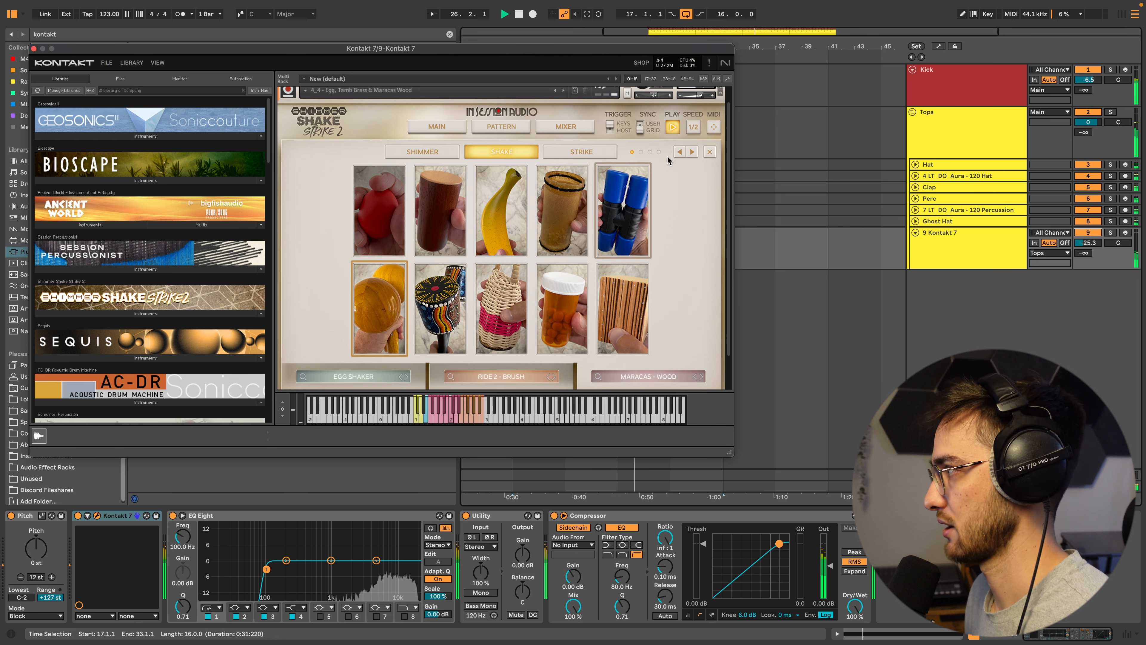
click(711, 151)
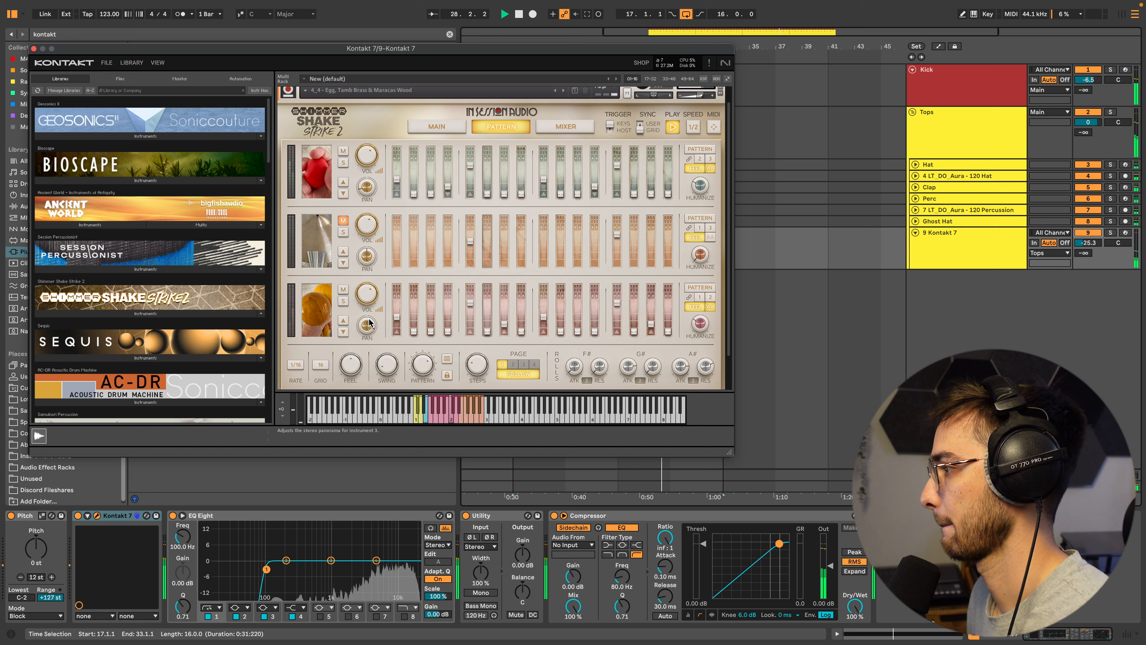
click(320, 316)
click(501, 127)
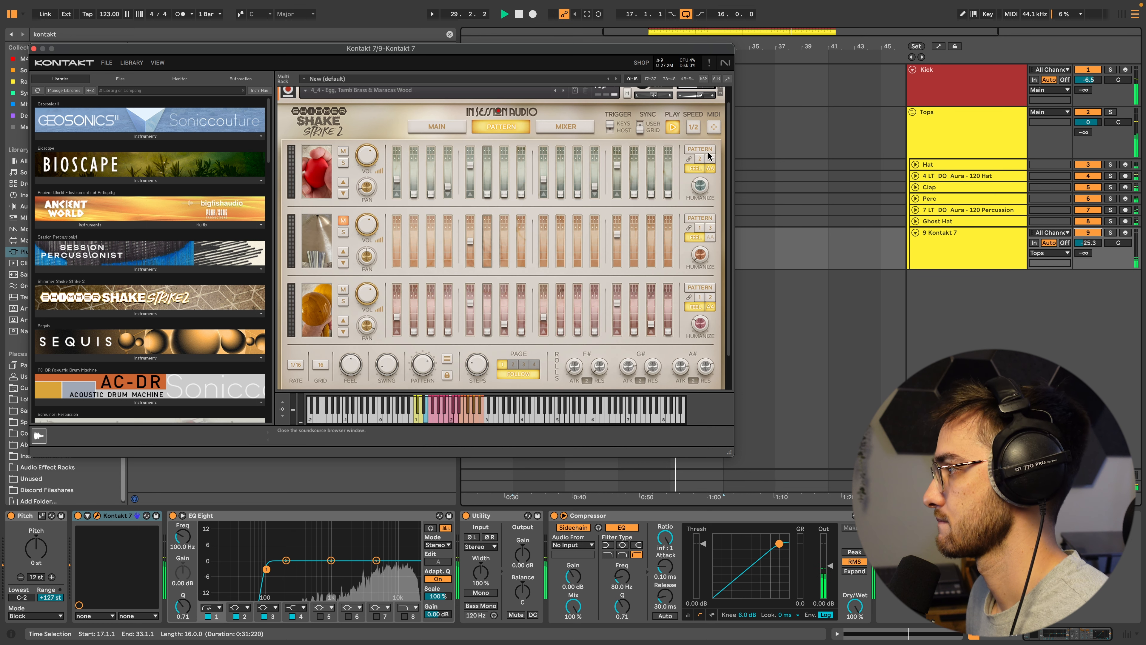
click(368, 190)
click(367, 328)
drag(367, 331, 367, 330)
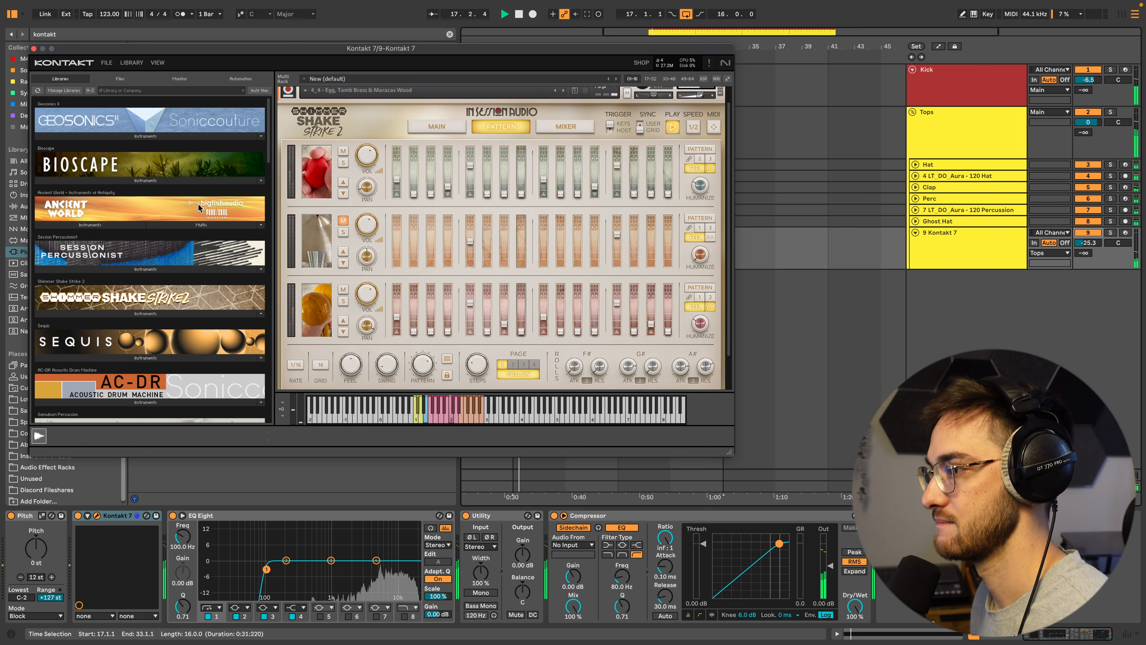
click(34, 49)
click(555, 236)
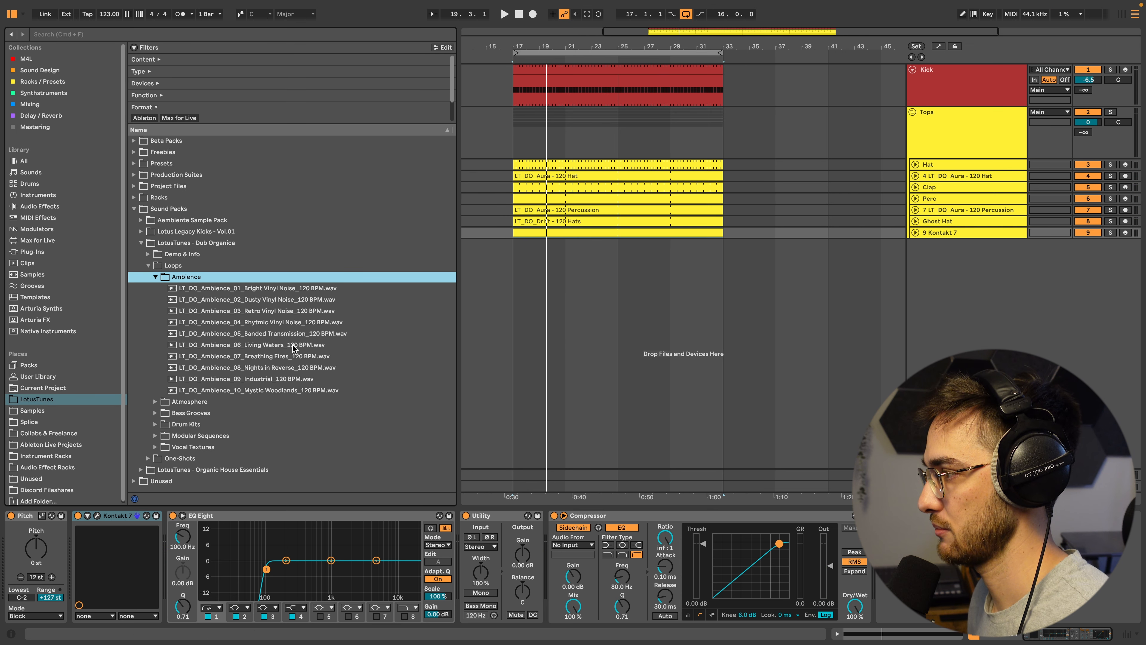
Add the LT_DO_Ambience_07_Breathing Fires loop at bar 17 on a new audio track below Kontakt 7, lowering its volume to -24.2 dB
click(291, 357)
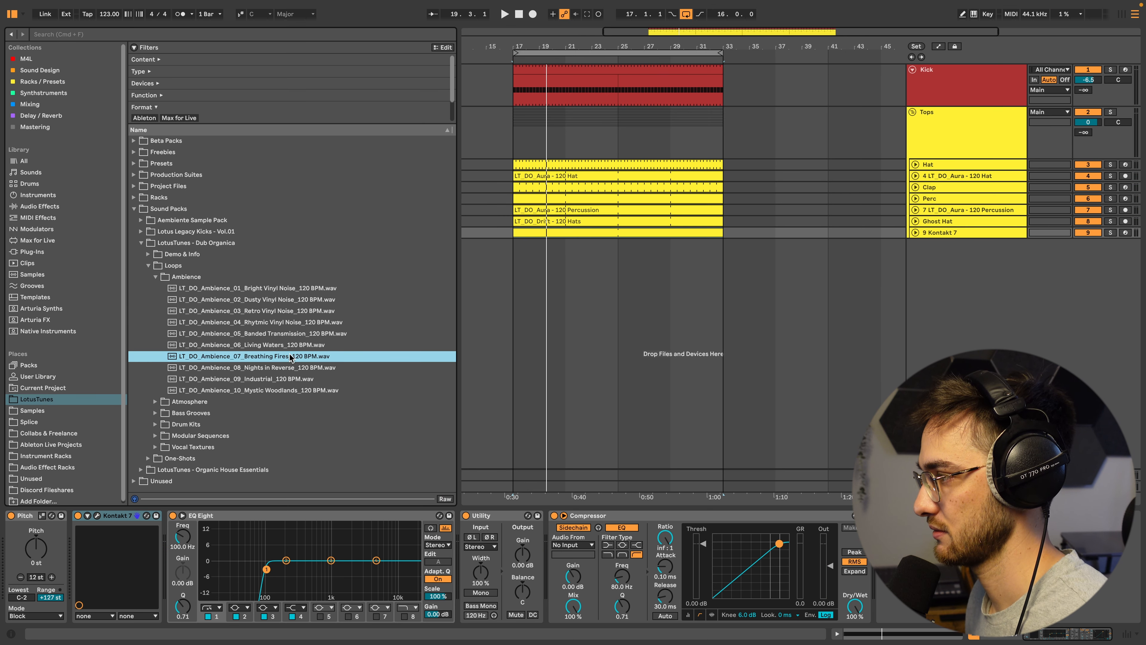
click(930, 232)
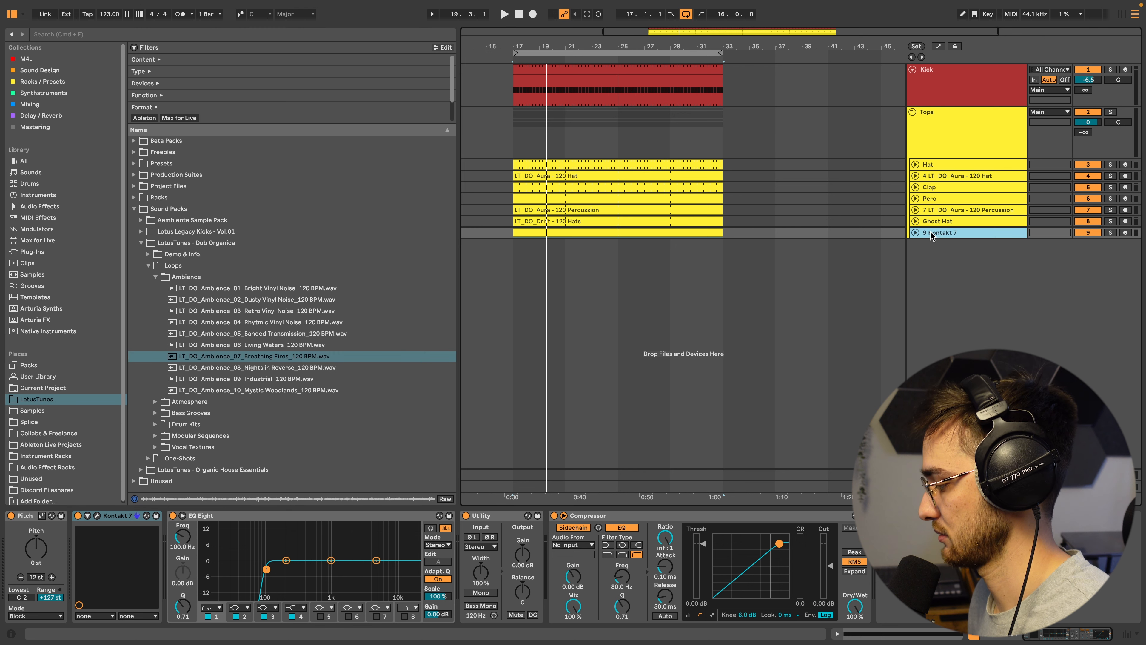
key(super+t)
drag(280, 354, 516, 251)
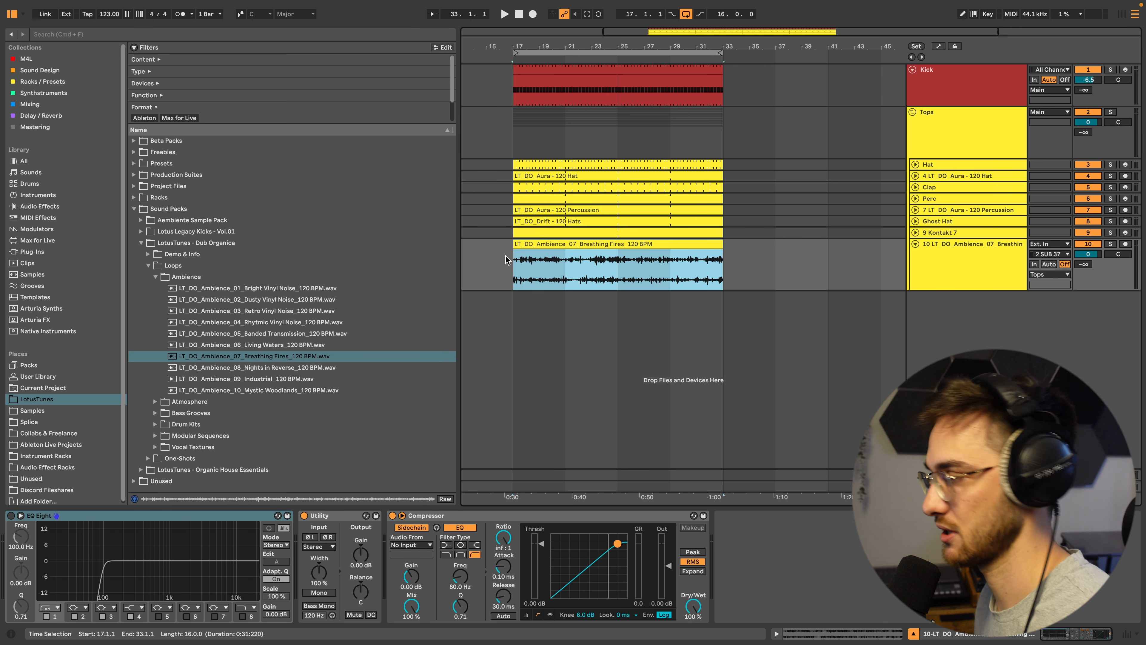
drag(1088, 254, 1088, 280)
key(space)
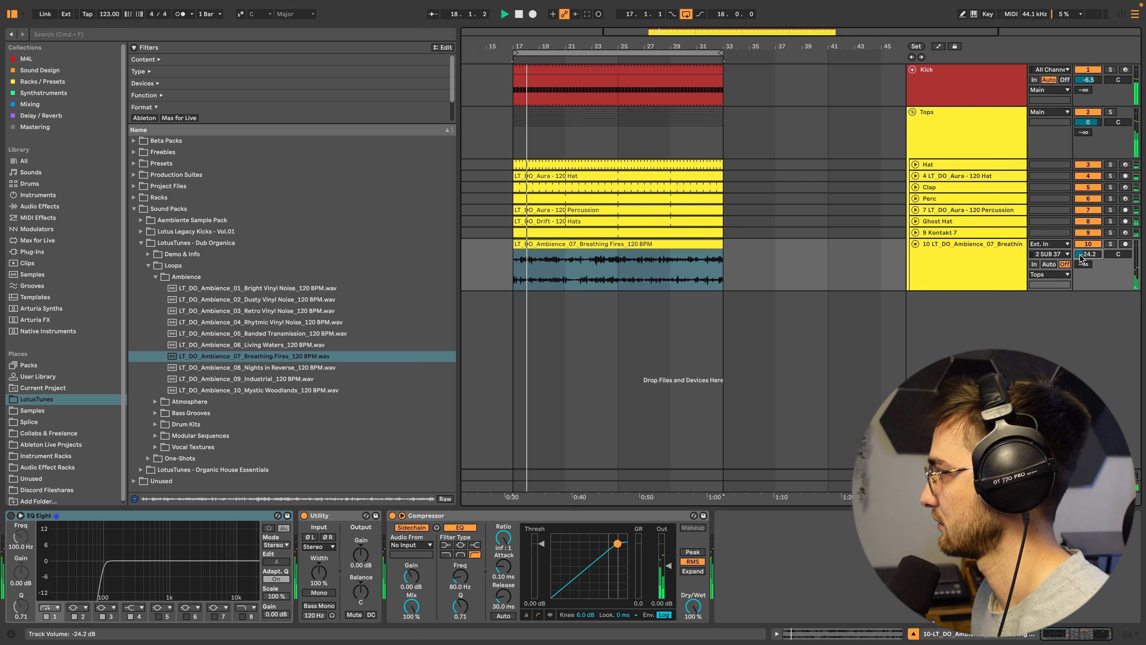
Fold the new loop track, rename it "ambience", and check its sound briefly in solo
click(923, 251)
key(u)
key(super+r)
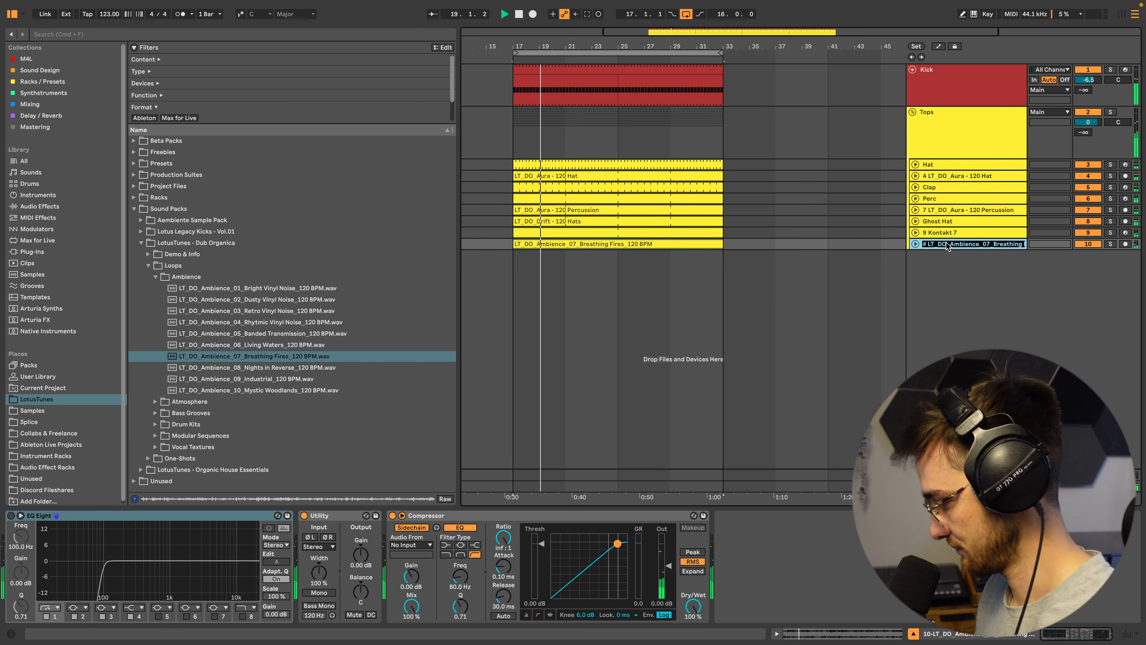
text(ambience)
key(Return)
key(s)
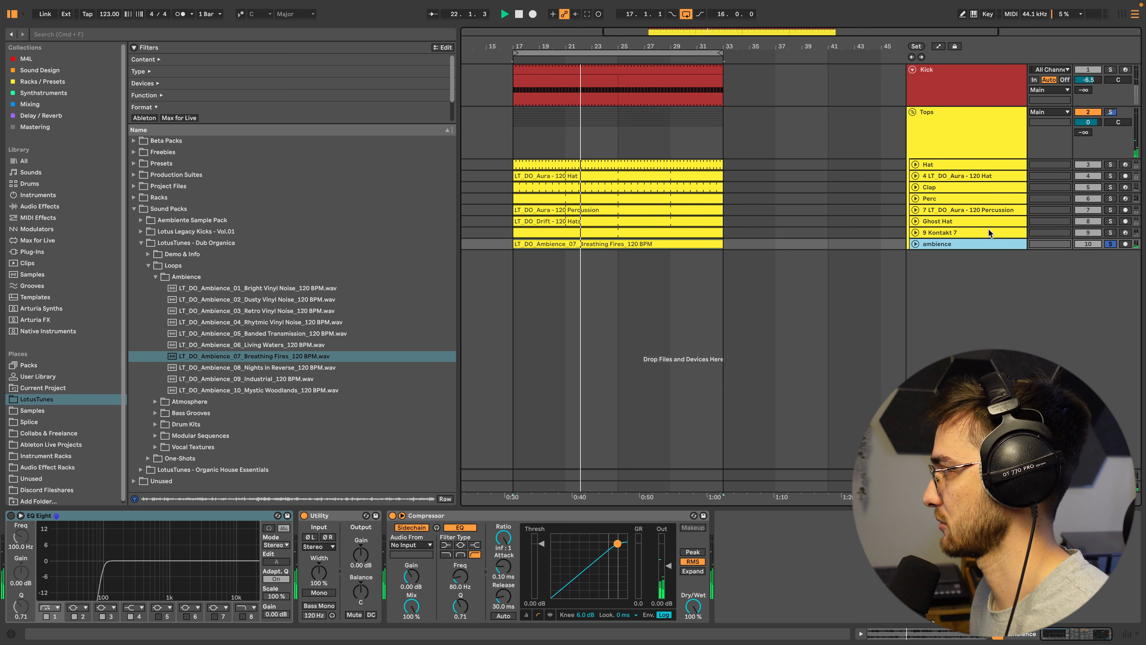
key(s)
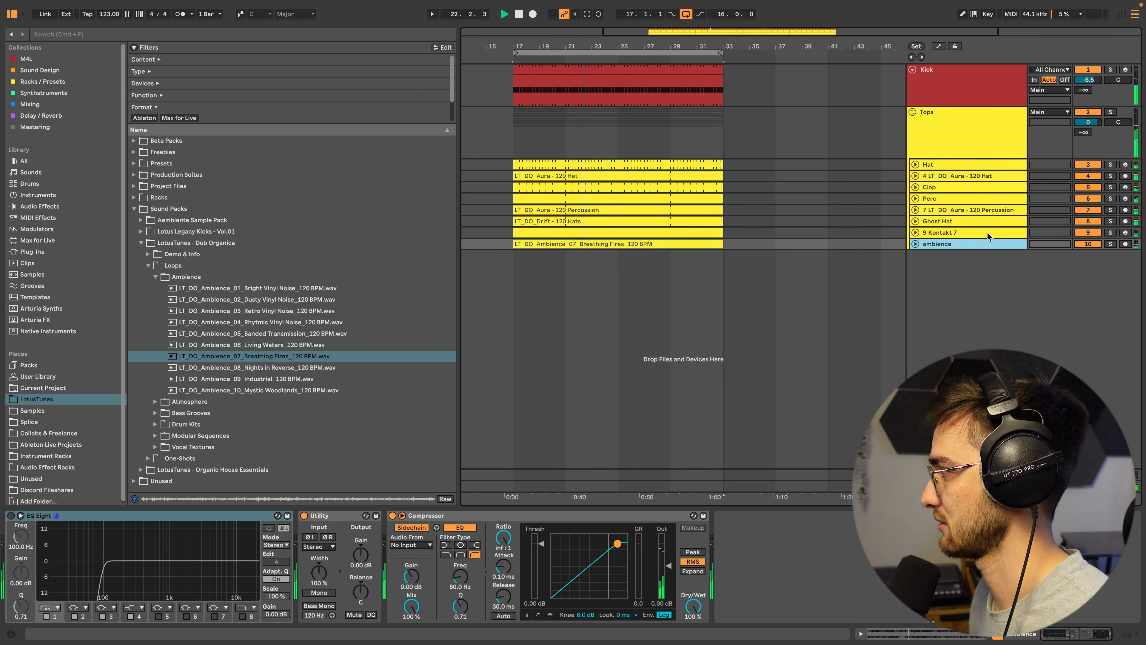
Group the Kick track and the Tops group into a new soloed group named "All Drums"
click(156, 276)
click(947, 134)
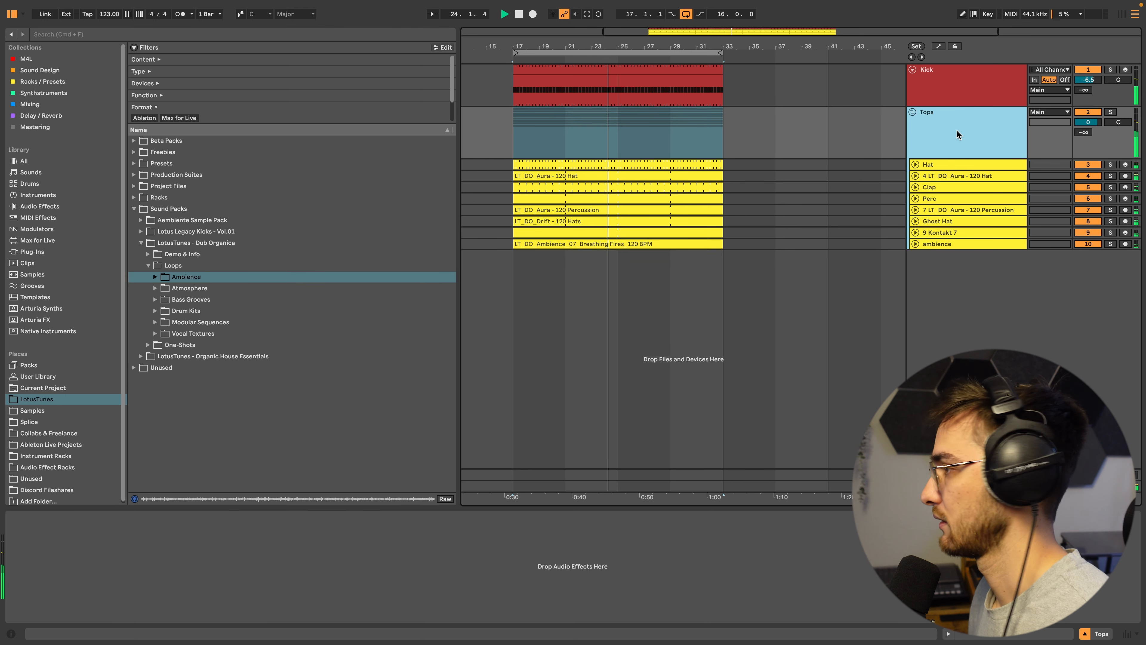
click(947, 94)
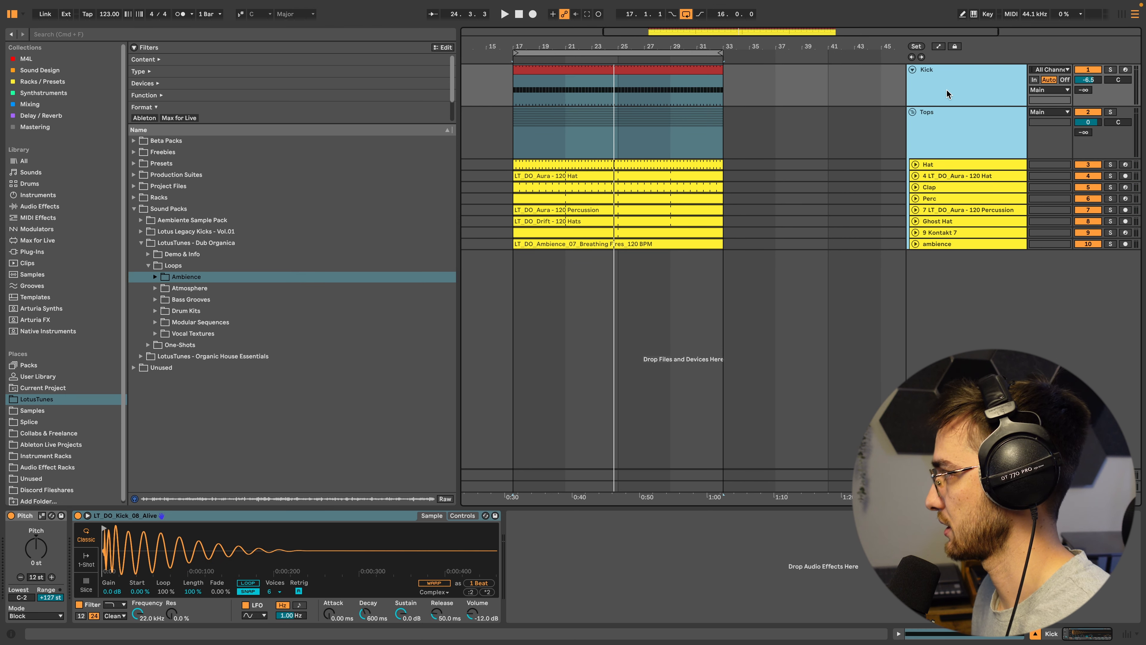
key(super+g)
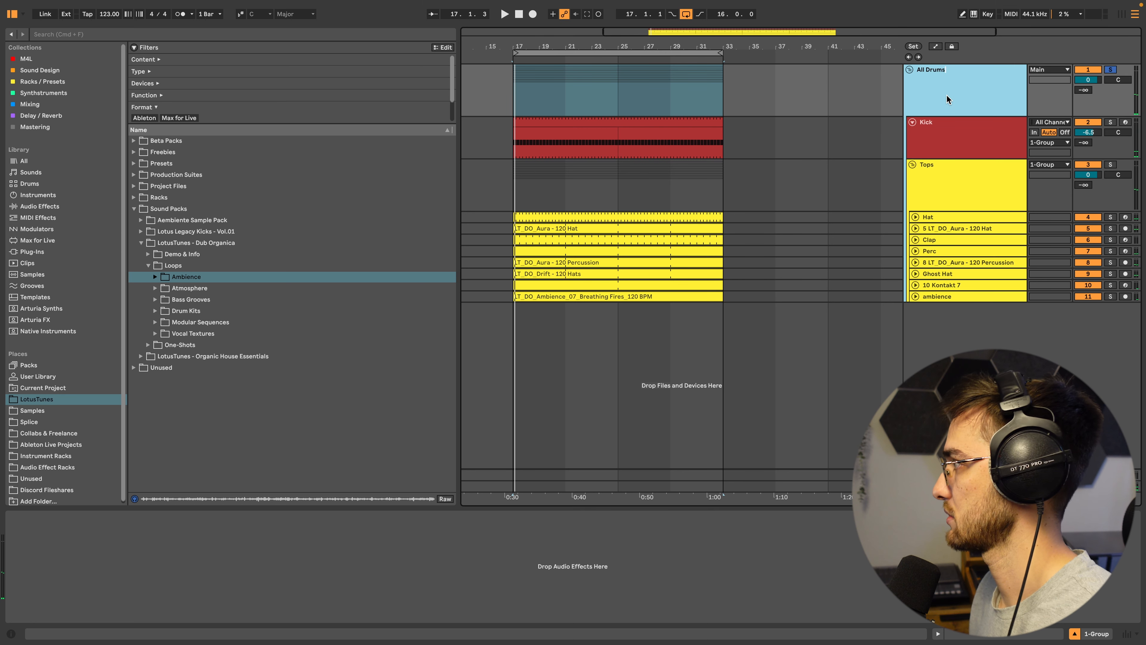
key(Return)
Search the plug-ins for "black box" and load Black Box Analog Design HG-2 on the All Drums group
click(73, 36)
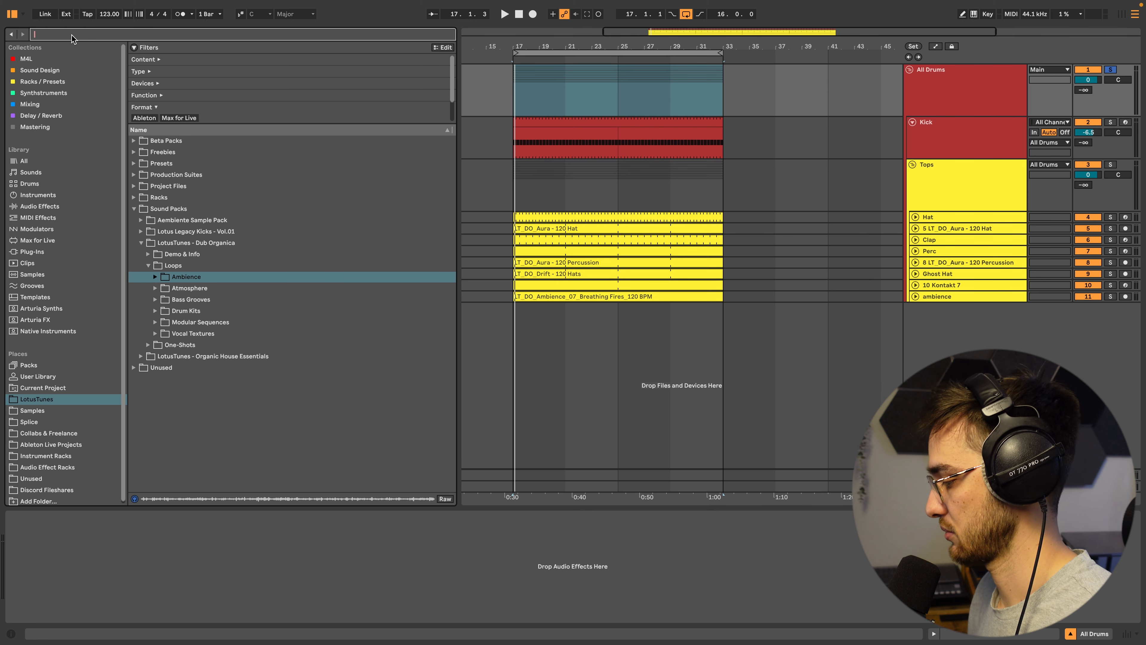
text(black box)
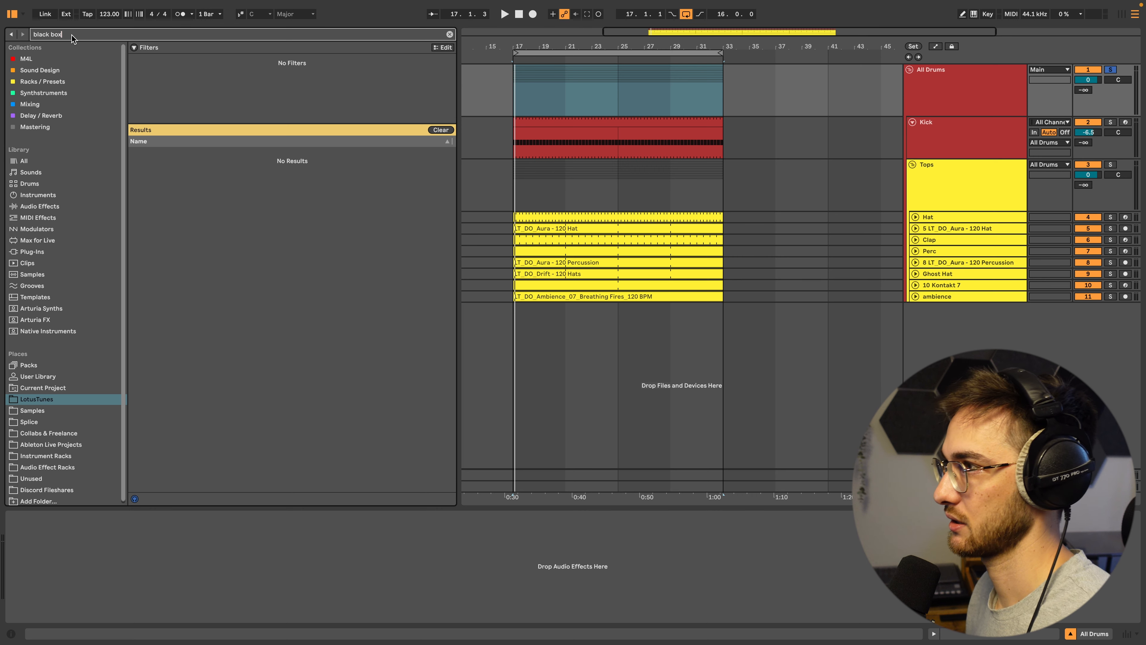
click(44, 251)
click(193, 128)
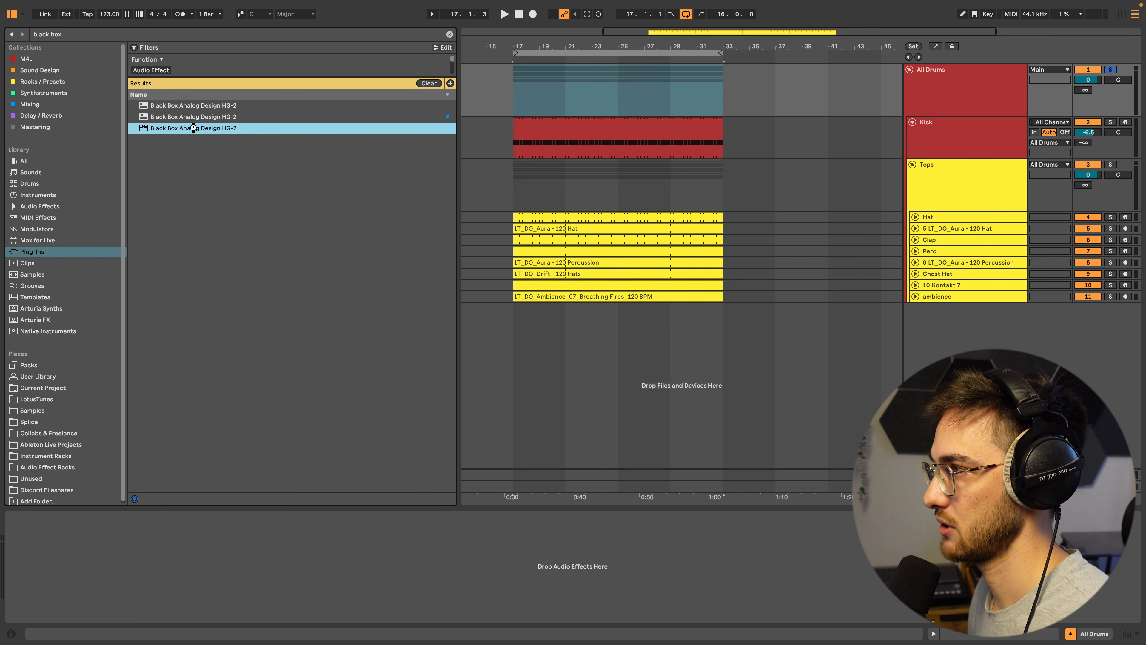
double_click(193, 127)
Raise the HG-2's saturation and triode during playback, enable air at about 55%, and compare the drums with the plug-in bypassed
drag(128, 208, 145, 197)
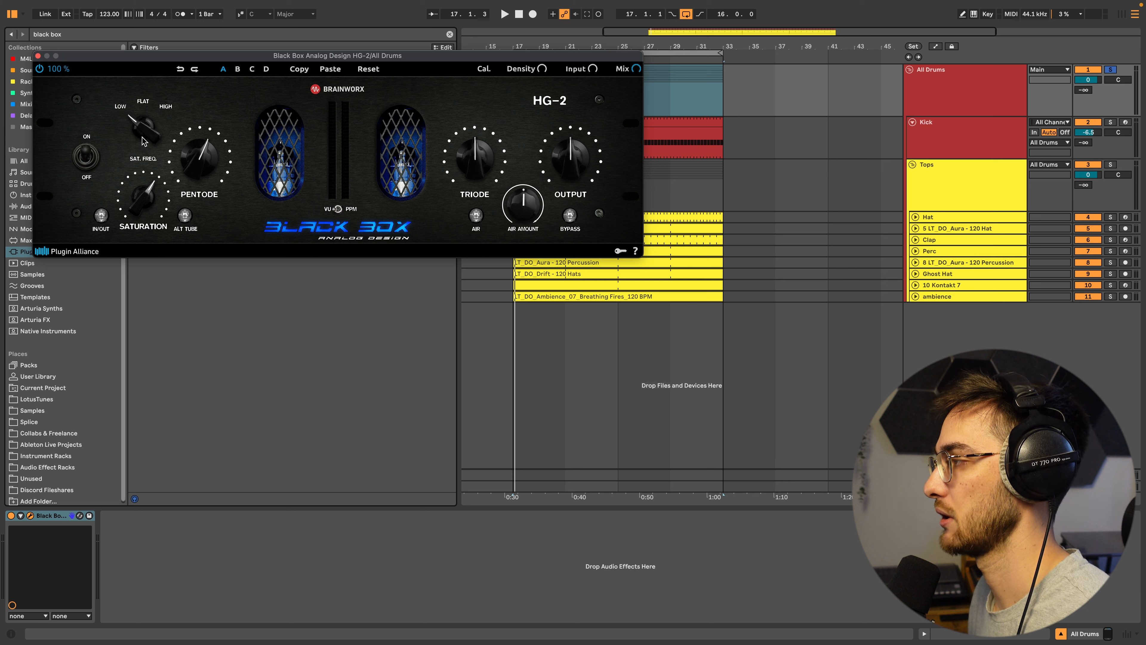
key(space)
drag(477, 168, 484, 162)
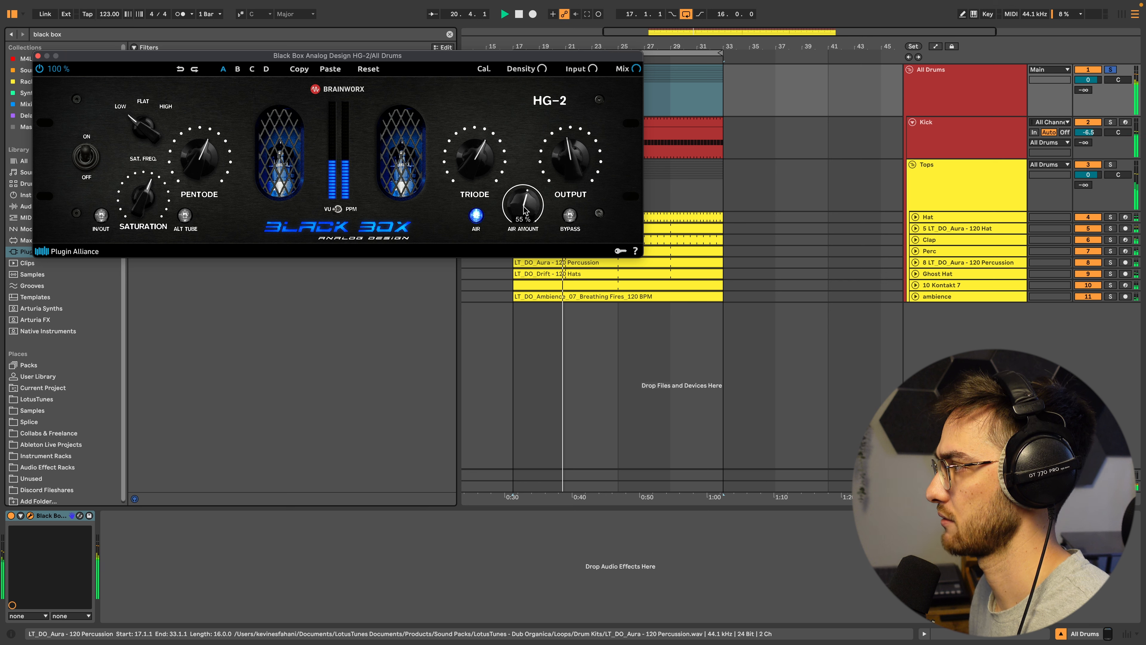
click(11, 515)
click(11, 516)
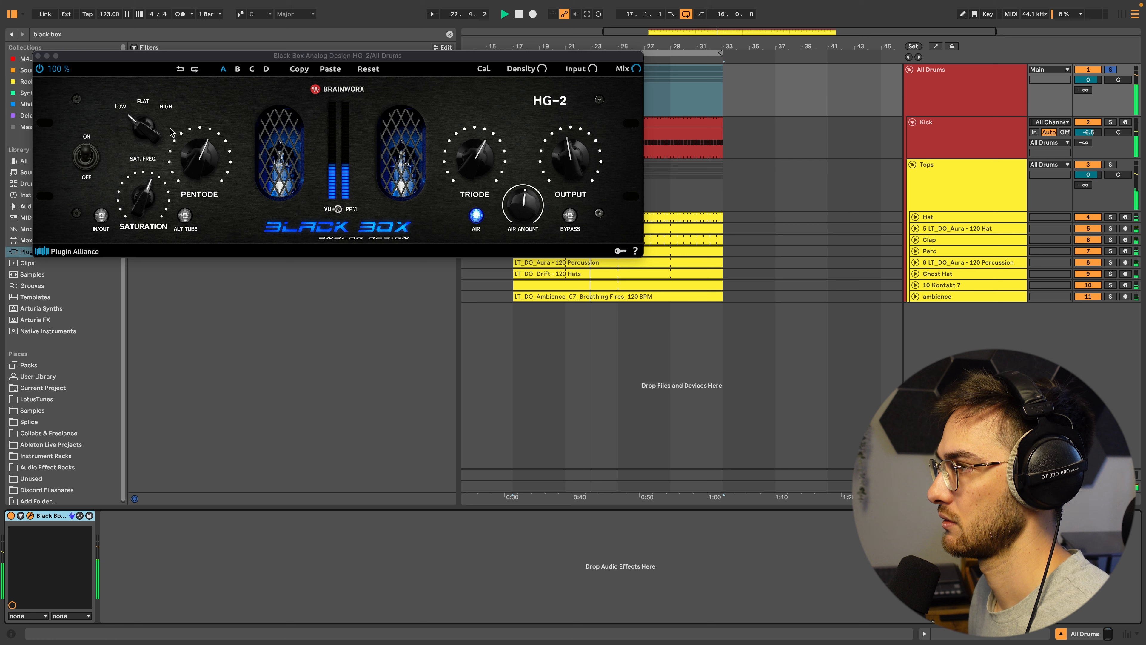
Set the HG-2's saturation frequency to Flat, compare the drums with and without the plug-in, and close its window
click(154, 129)
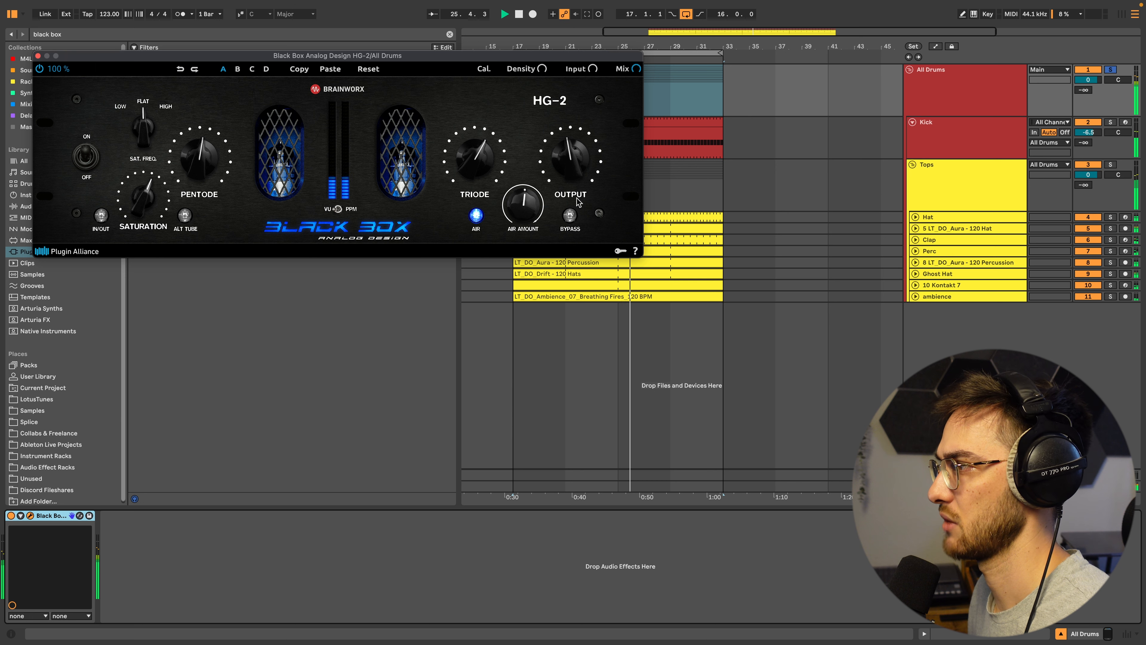
click(11, 516)
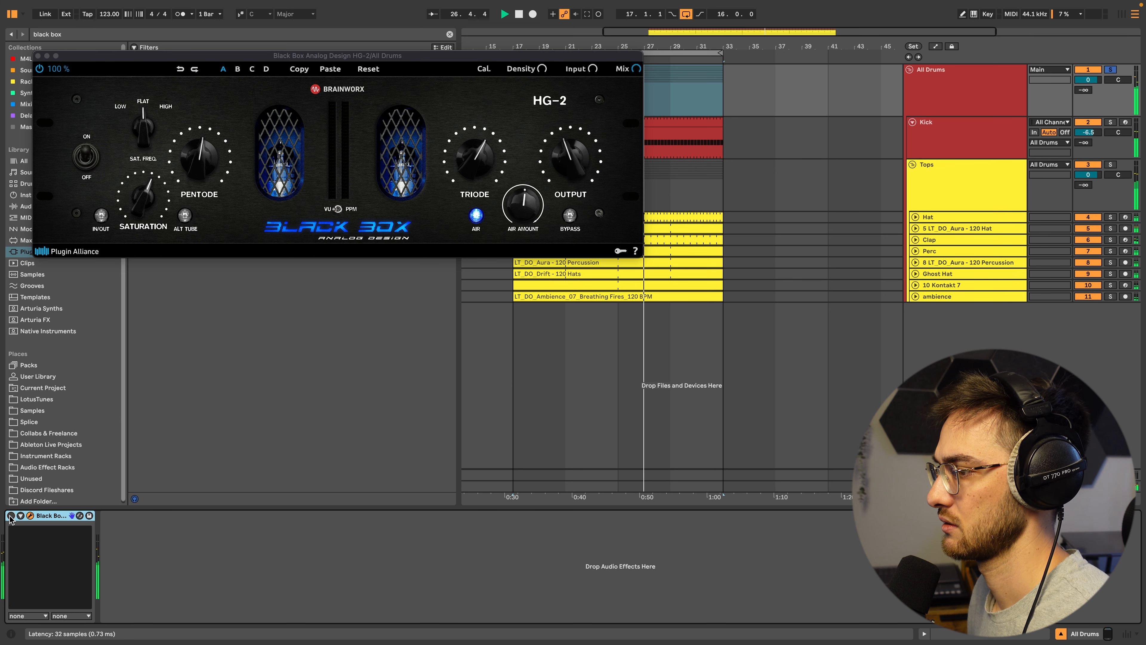
click(11, 516)
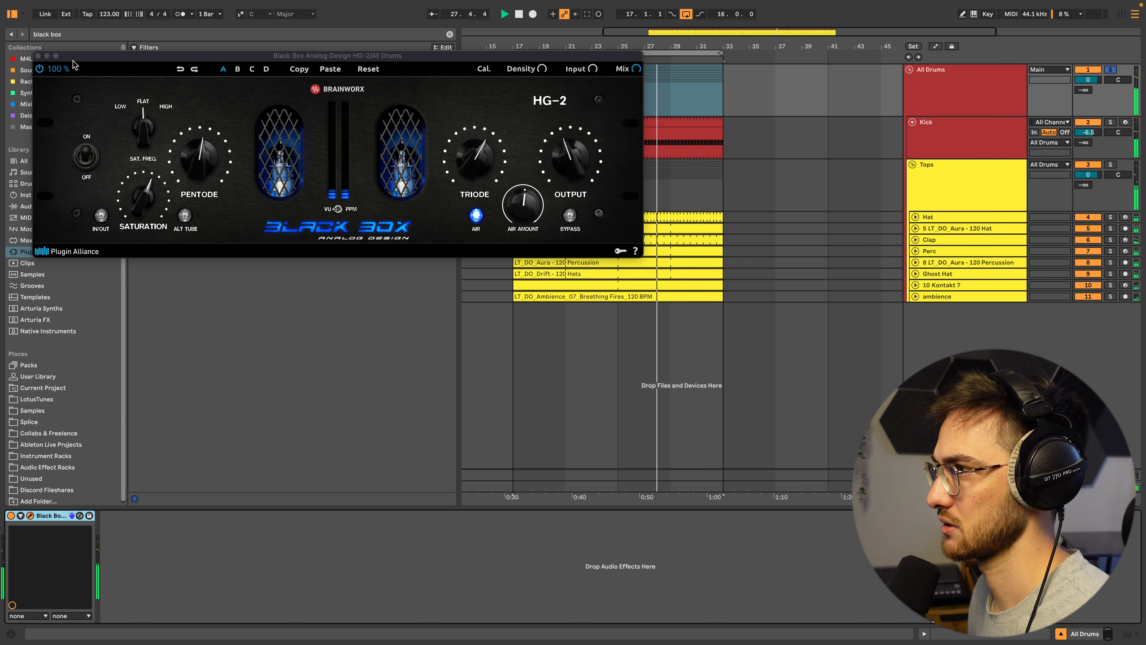
click(38, 56)
Save the Set and preview LT_DO_Atmos Organic_09_Rebirth from the Dub Organica pack's Organic atmosphere loops
click(450, 34)
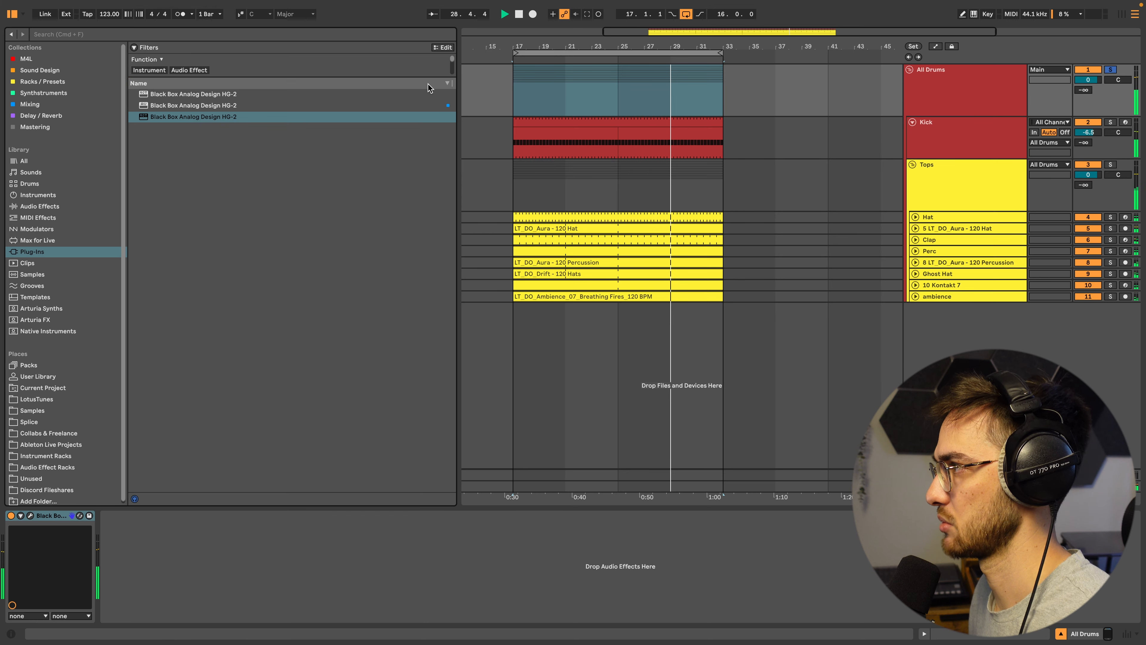
scroll(374, 123, down, 2)
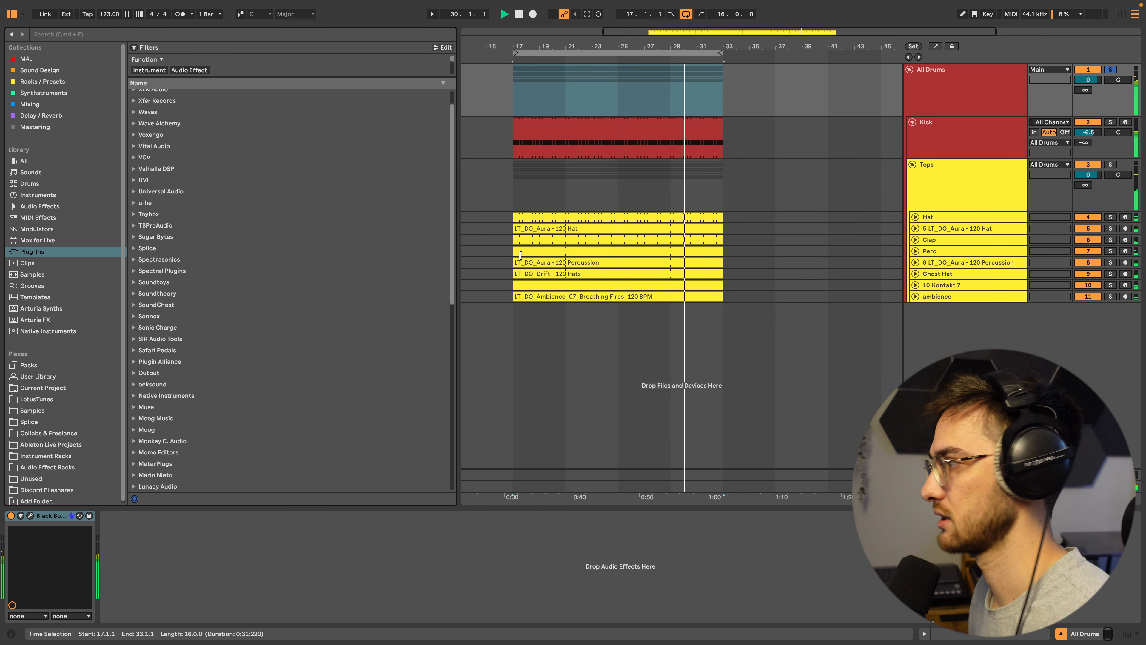
click(512, 176)
click(40, 399)
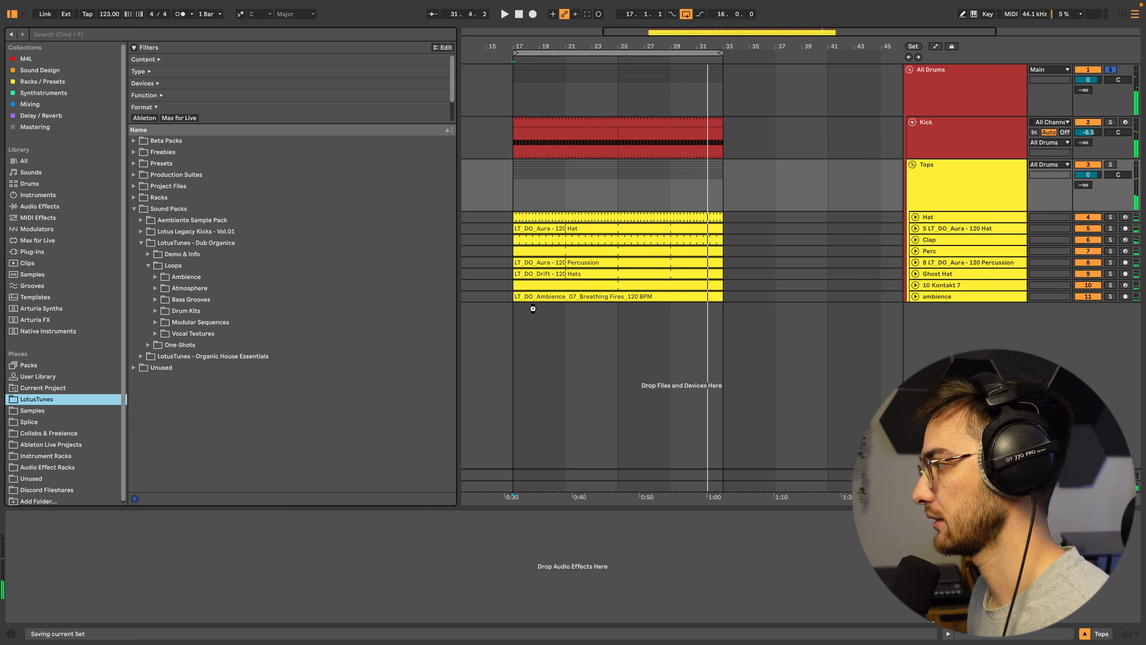
click(155, 288)
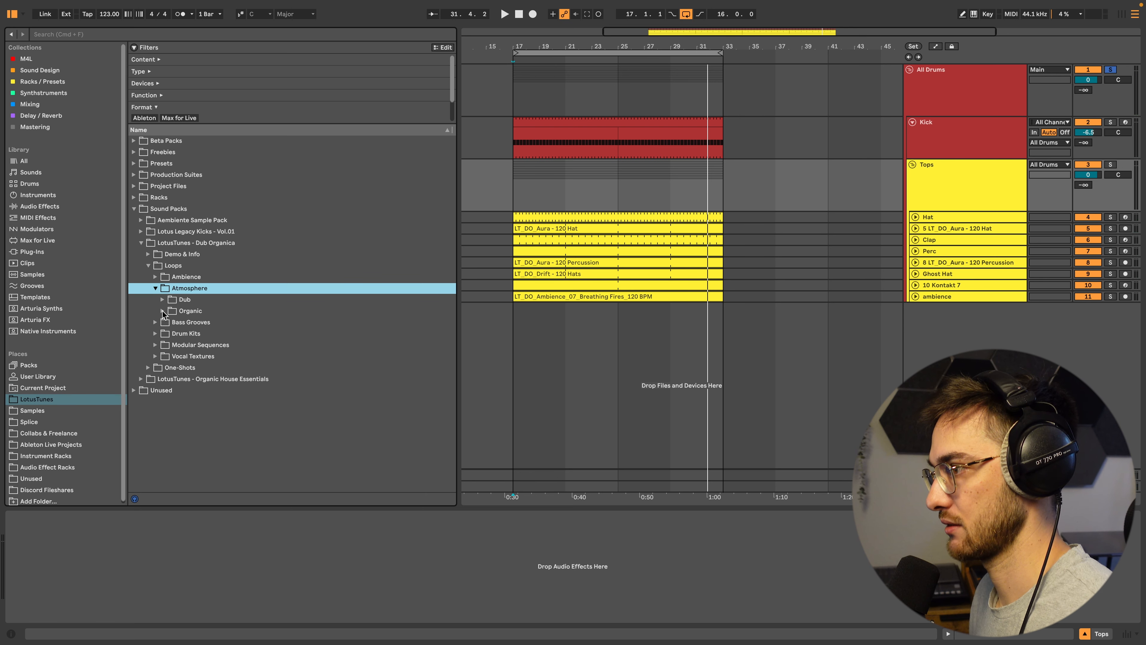
click(163, 311)
click(295, 395)
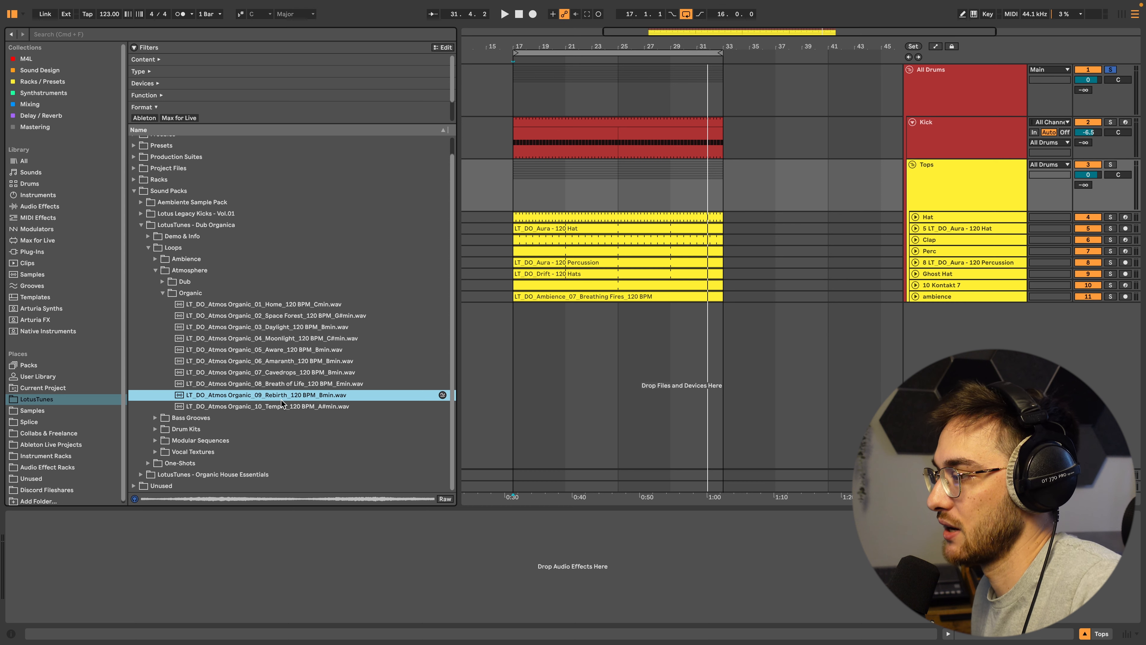
Place the Rebirth atmosphere loop at bar 17 on a new audio track below ambience and lower its volume to -13.9 dB
click(518, 327)
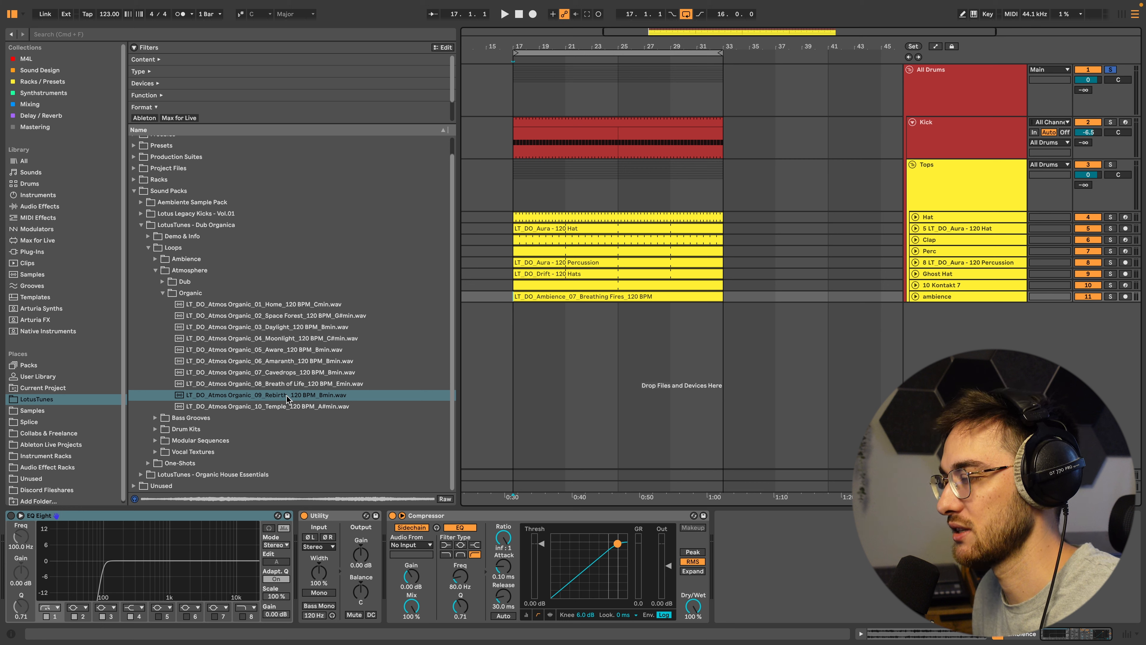
drag(287, 400, 526, 338)
drag(1088, 318, 1088, 330)
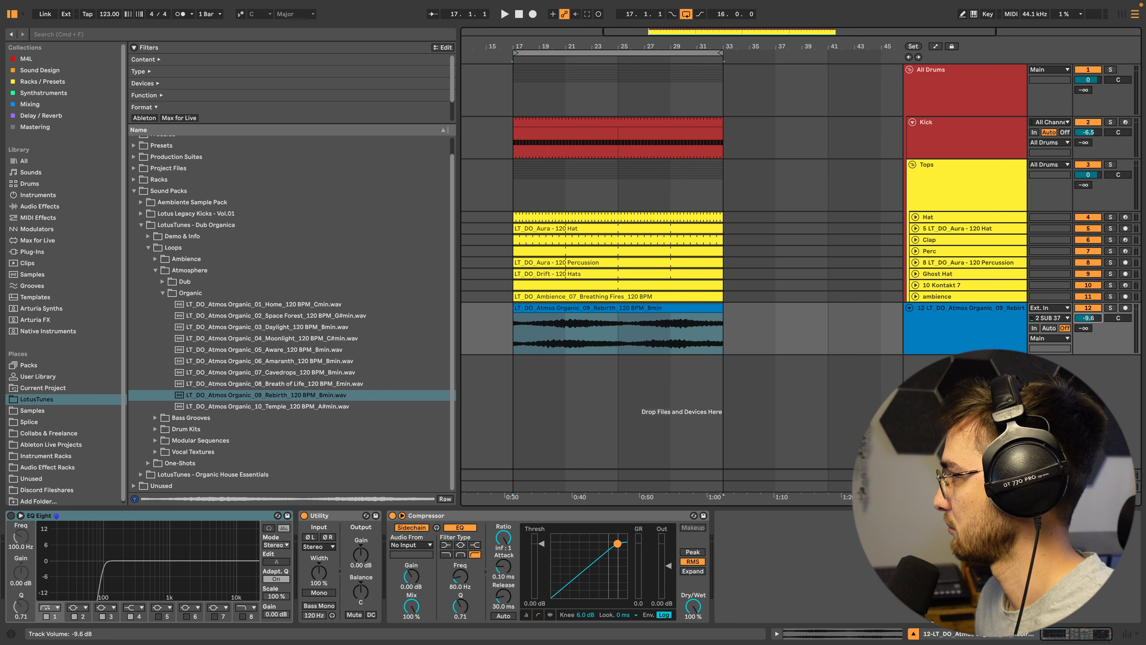
click(668, 318)
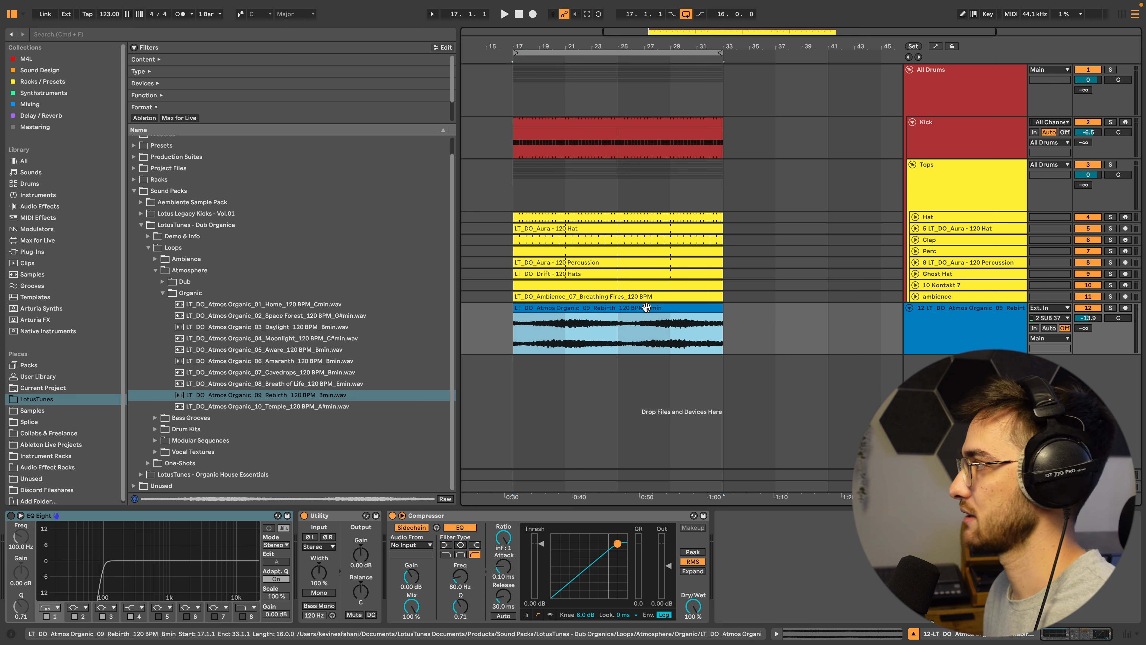
Play the atmosphere loop with the drums and lower its track volume to -25.0 dB
key(space)
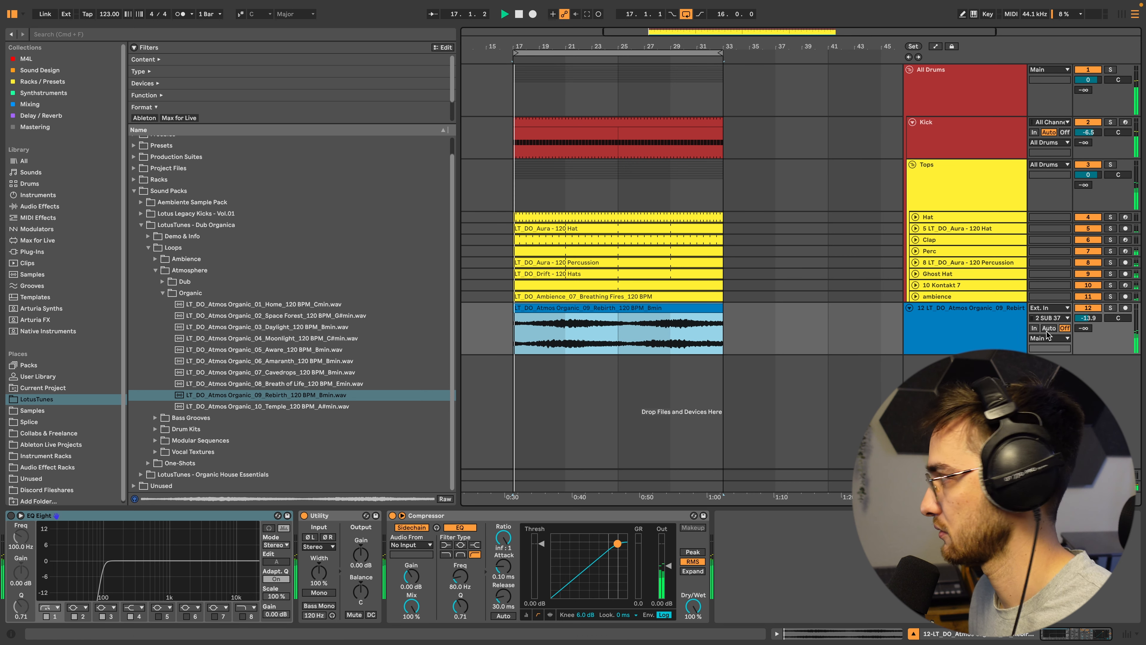
mouse_move(1088, 318)
mouse_down()
mouse_move(1089, 334)
mouse_move(1095, 321)
mouse_up()
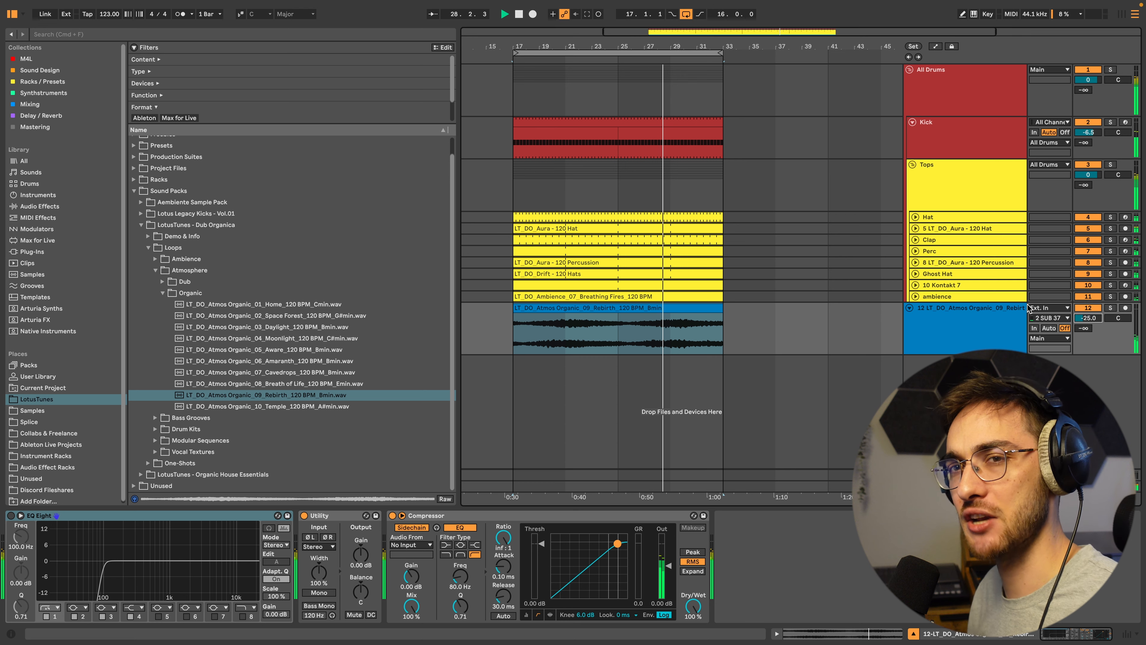
click(653, 319)
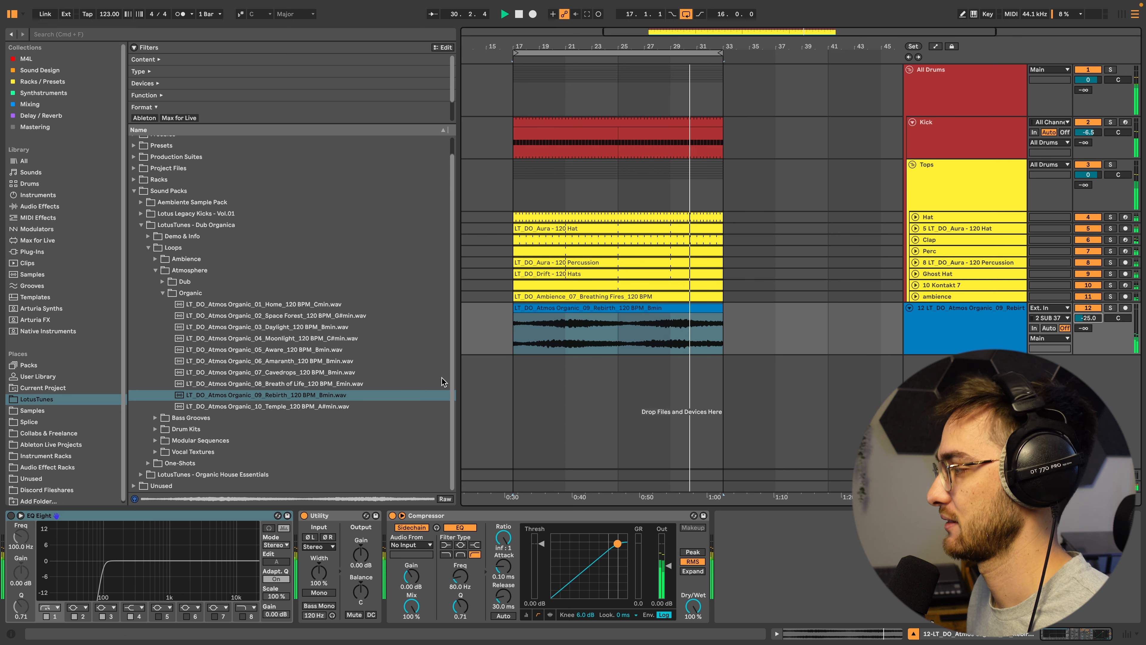
Open the Rebirth atmosphere clip and transpose it down 2 semitones
click(643, 309)
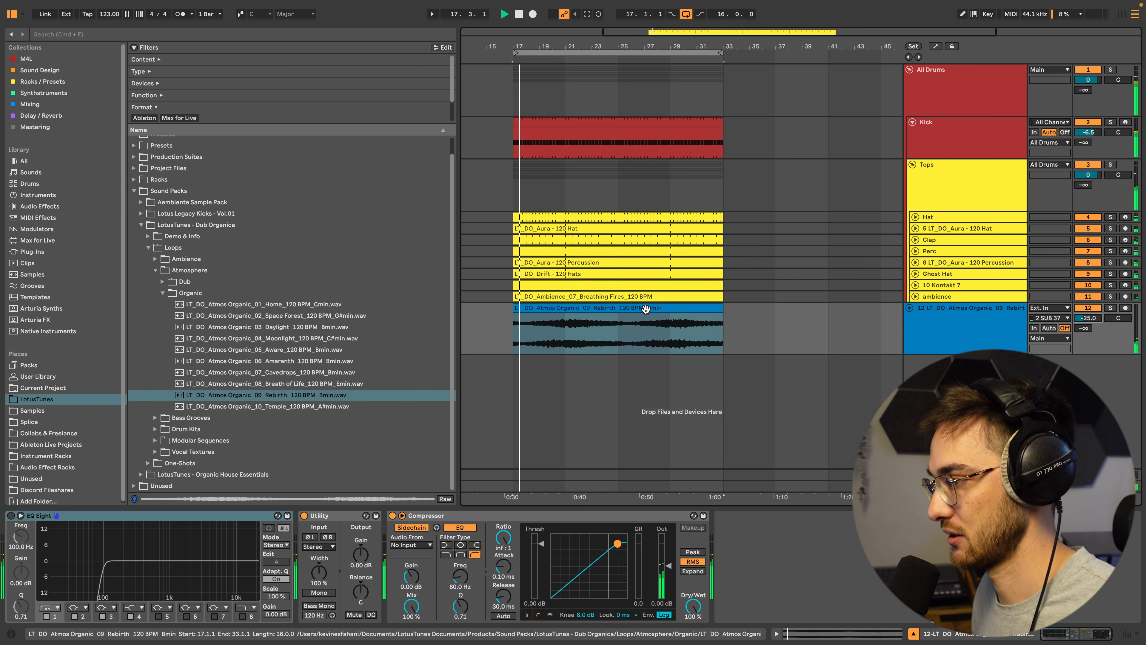
double_click(605, 308)
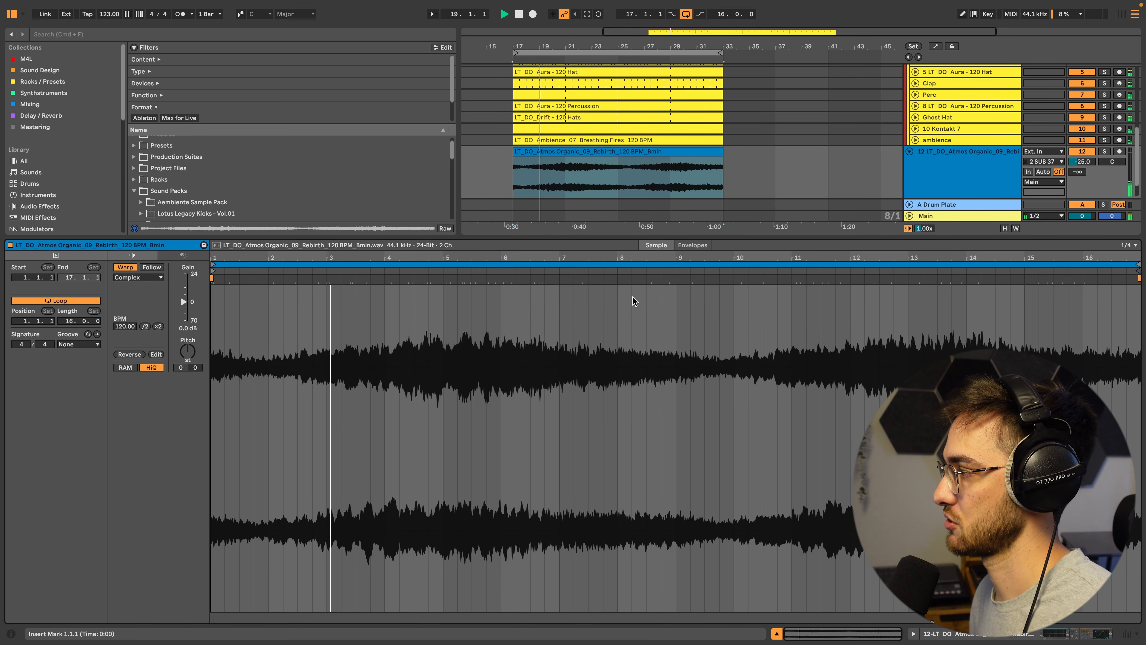
click(194, 352)
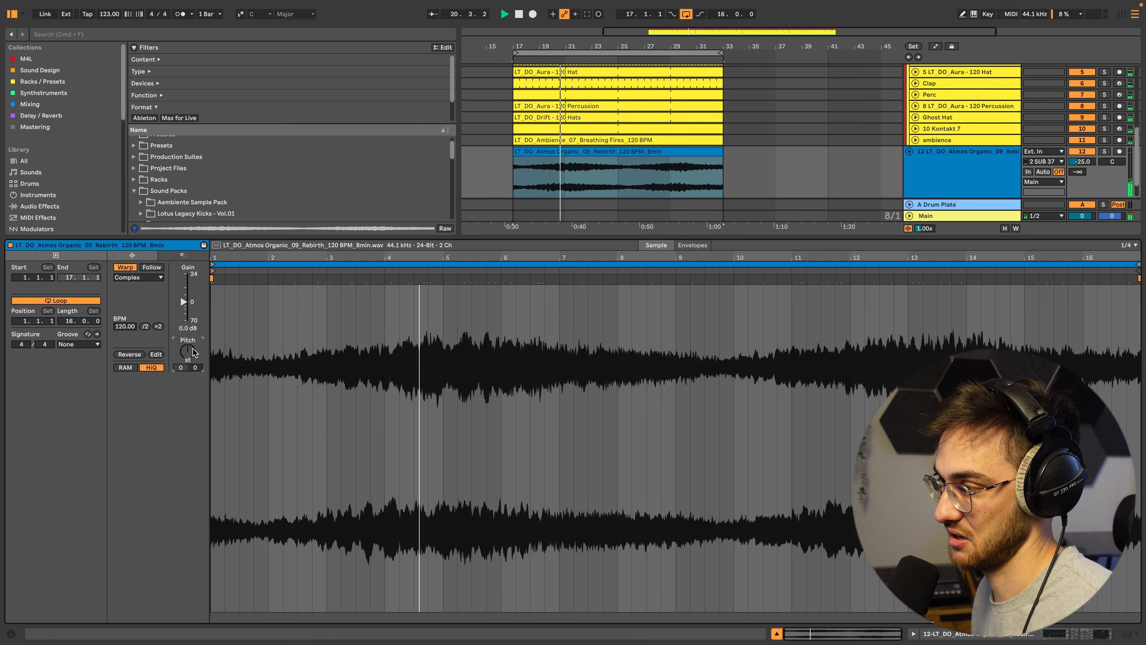
key(Down)
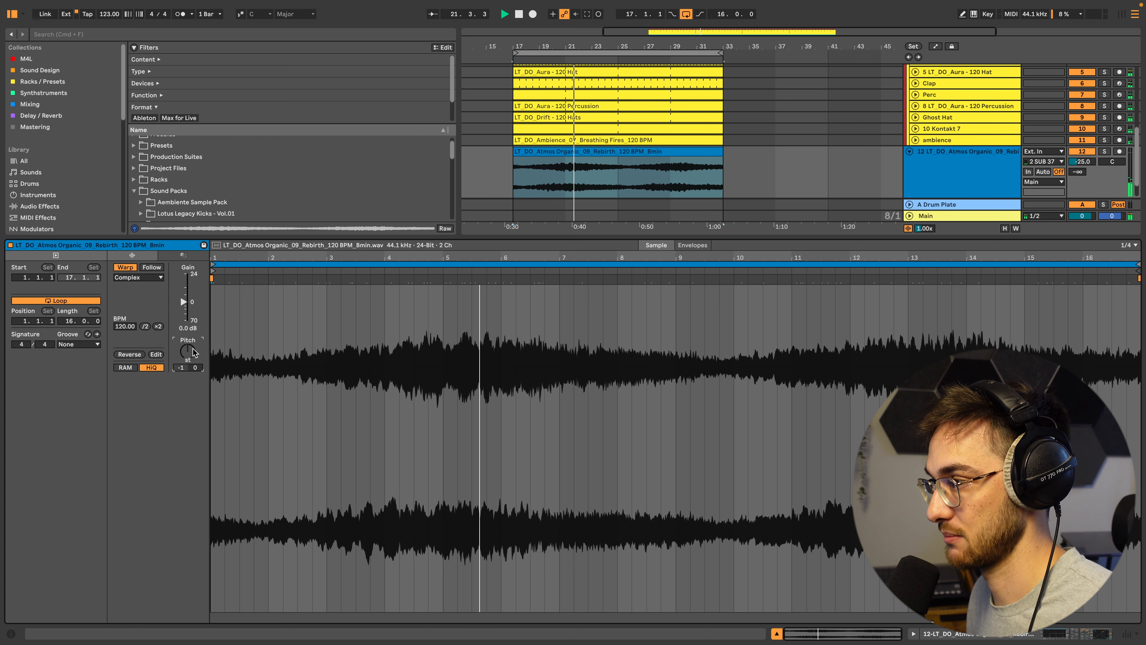
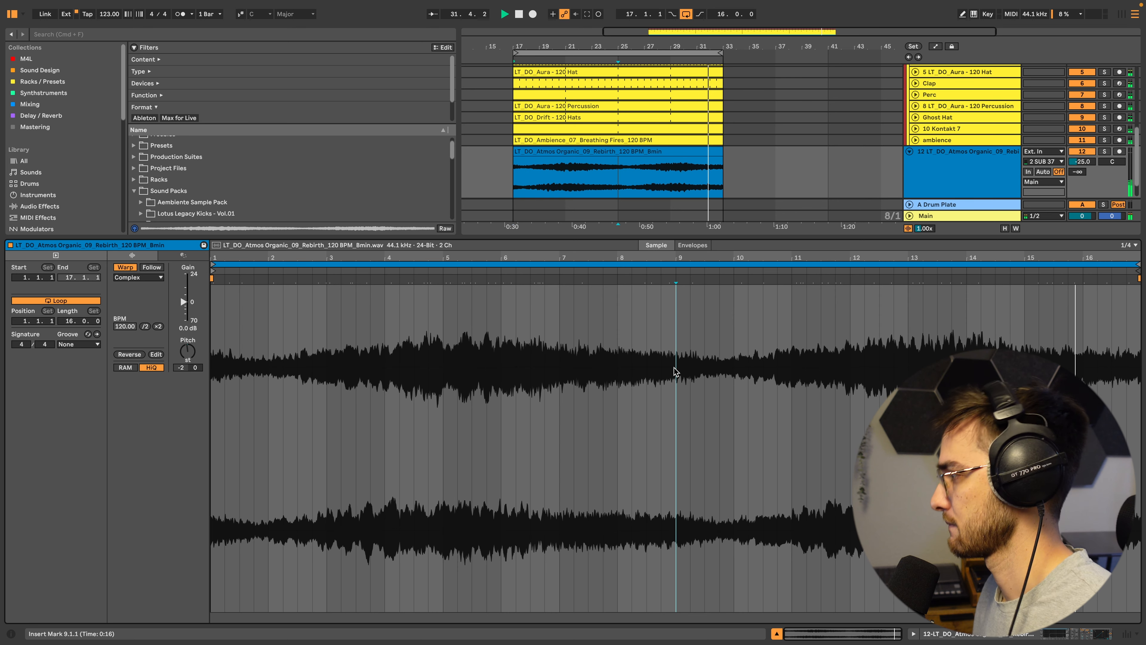
Select the quieter section from bar 8 to bar 10 of the Rebirth sample and loop it
drag(677, 371, 730, 367)
click(647, 329)
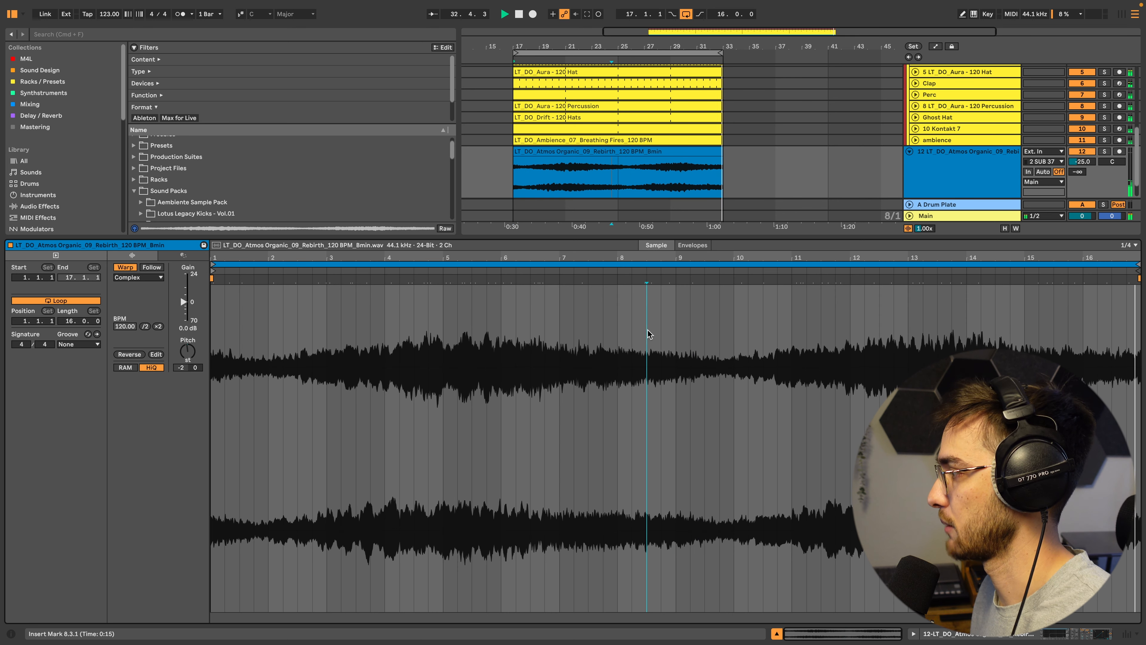
click(617, 337)
drag(618, 337, 734, 347)
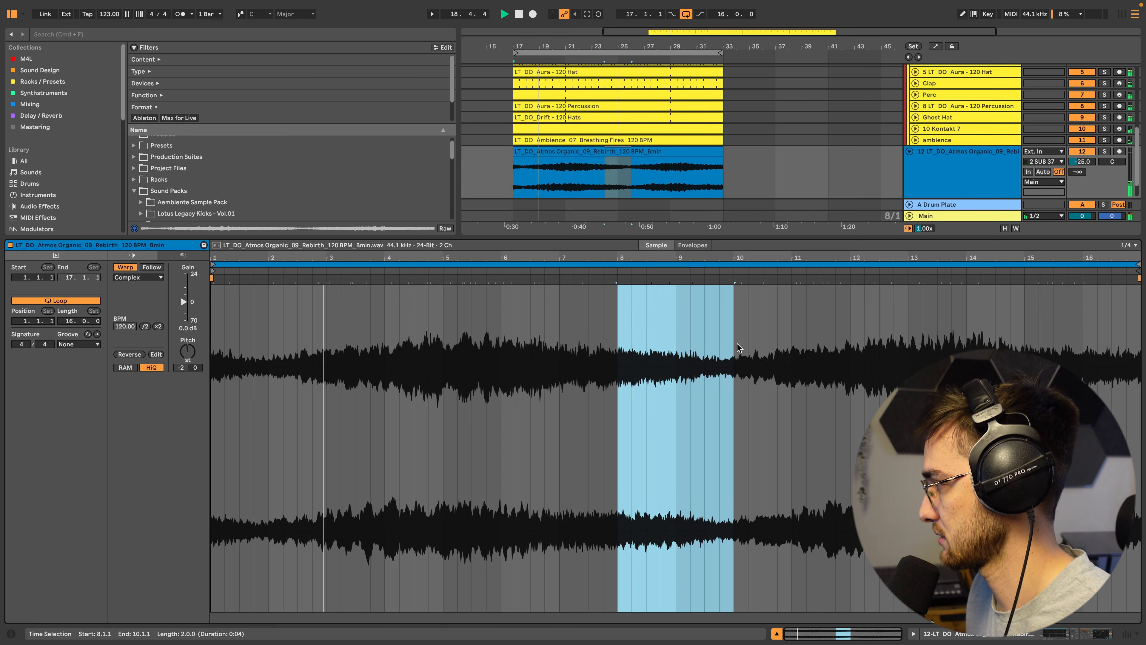
key(super+l)
Shorten the atmosphere clip's loop to 0.2.0 starting at 9.3.1, and lower the track volume to -25.7 dB
mouse_move(729, 262)
mouse_down()
mouse_move(647, 263)
mouse_move(707, 263)
mouse_up()
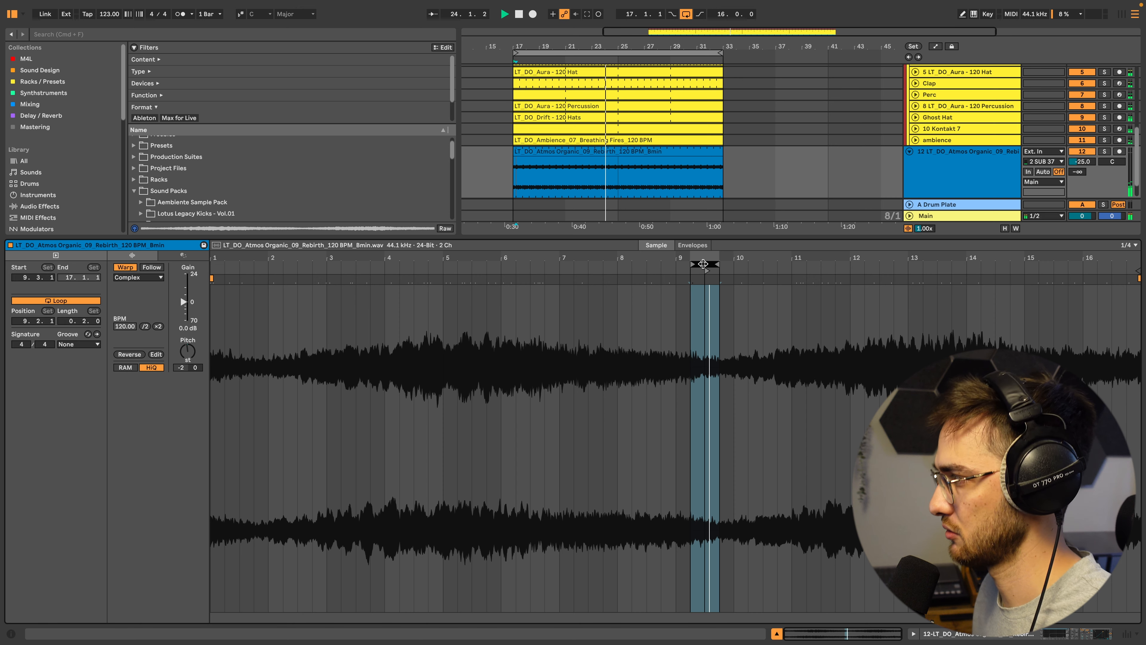
drag(702, 263, 732, 263)
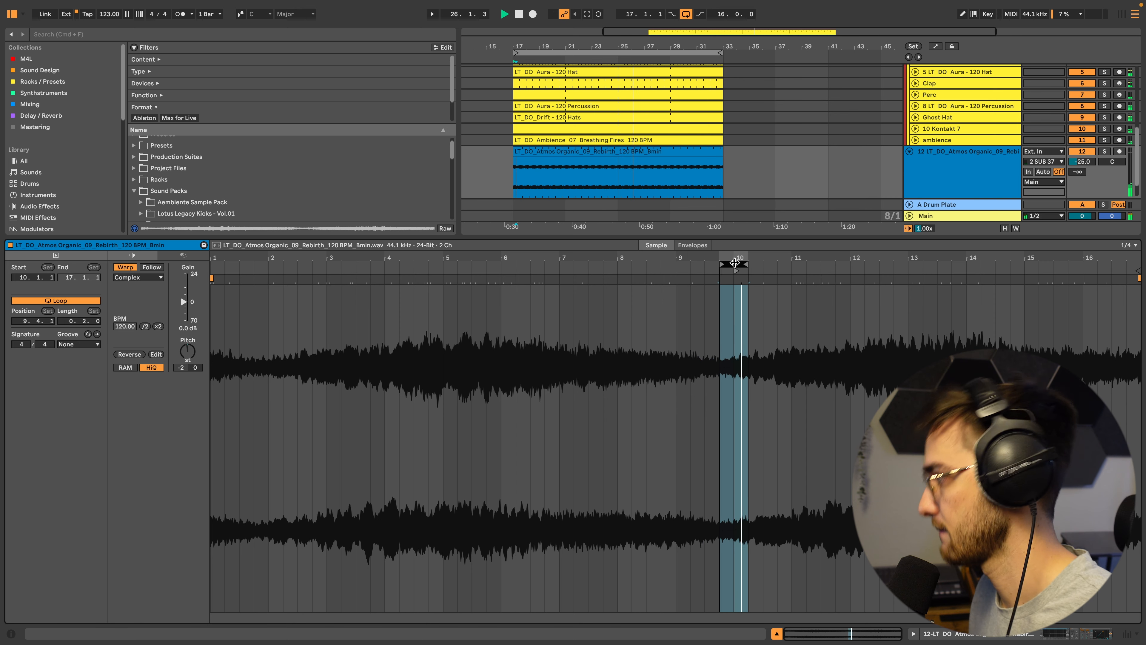
drag(735, 263, 723, 262)
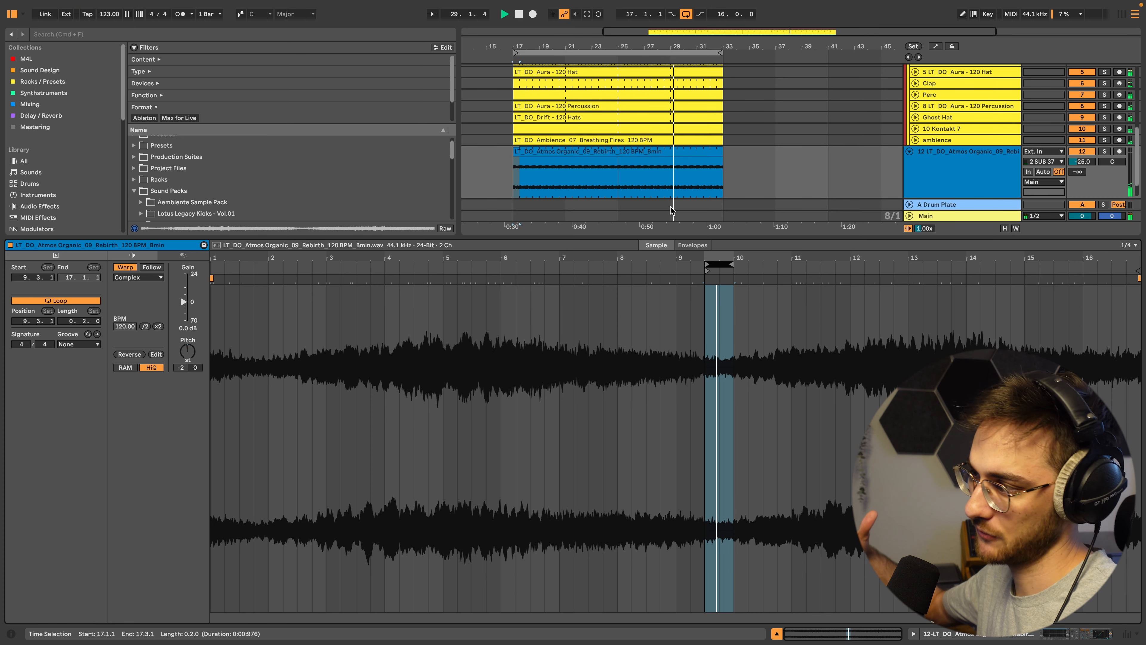
key(shift+Tab)
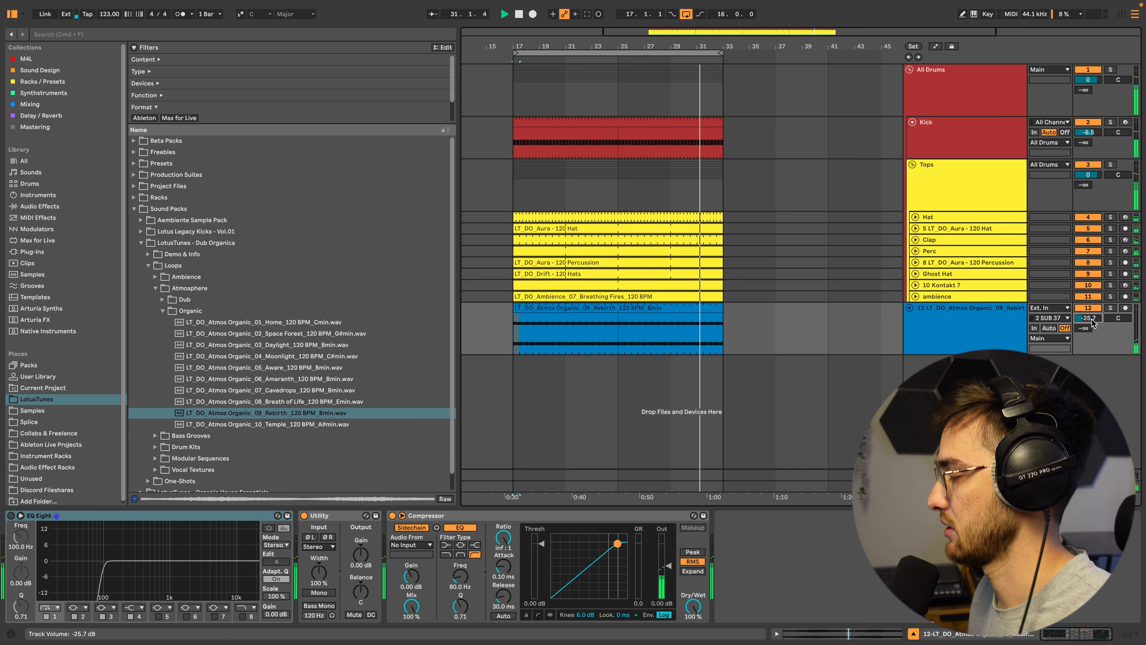
Select the atmosphere clip and search the entire library for "slink"
click(584, 309)
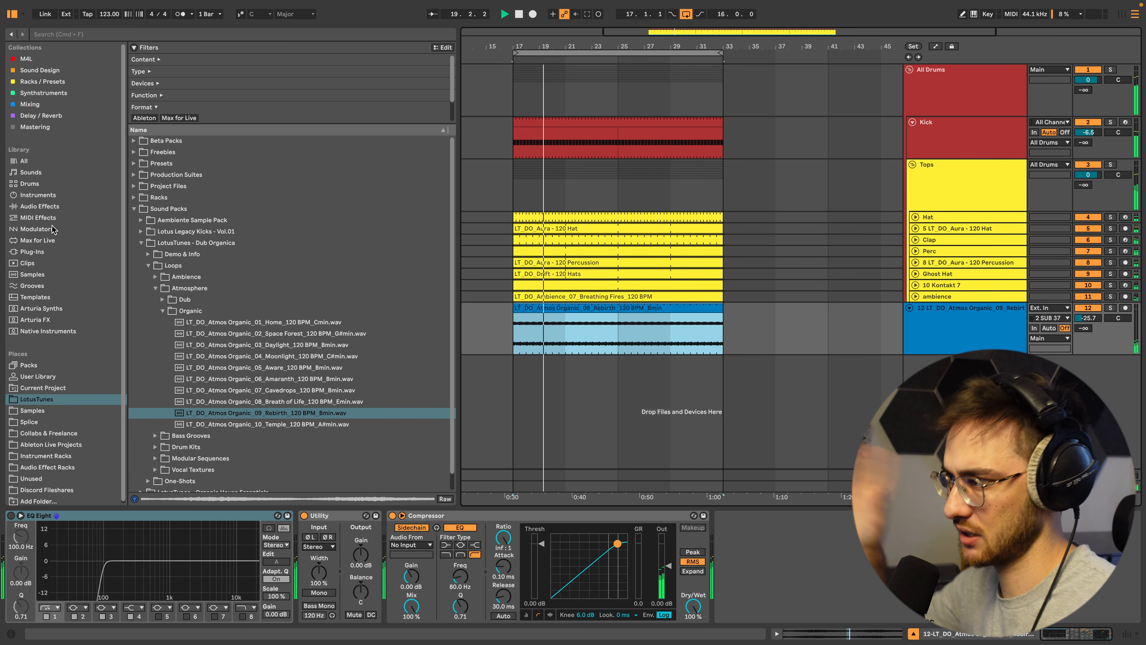
click(31, 252)
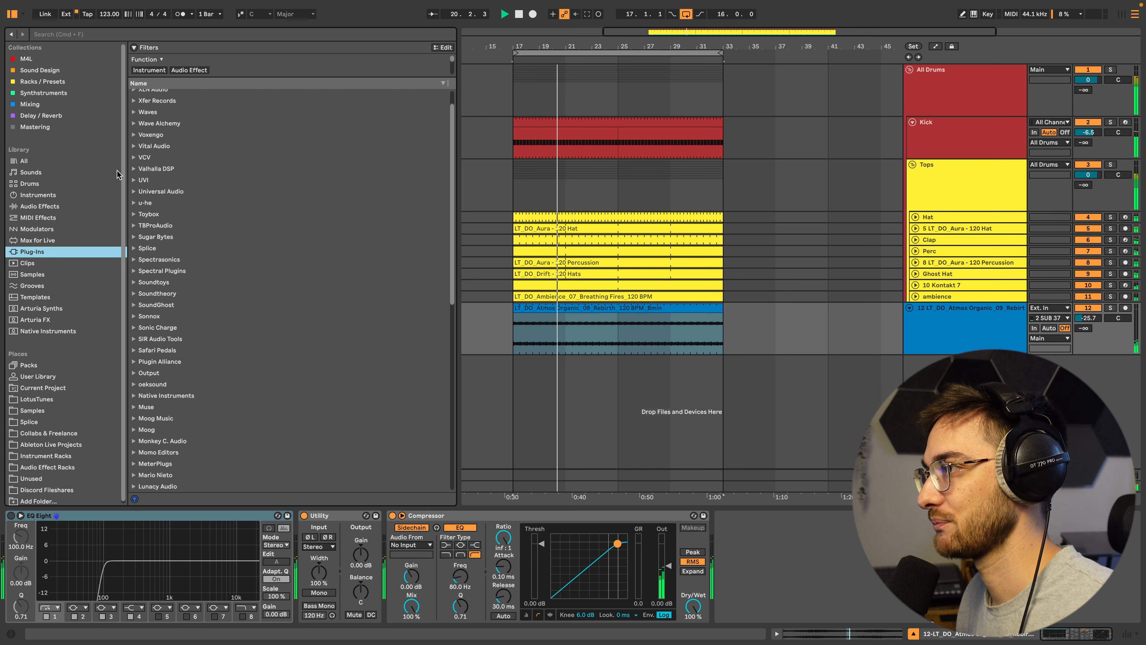
scroll(185, 217, up, 2)
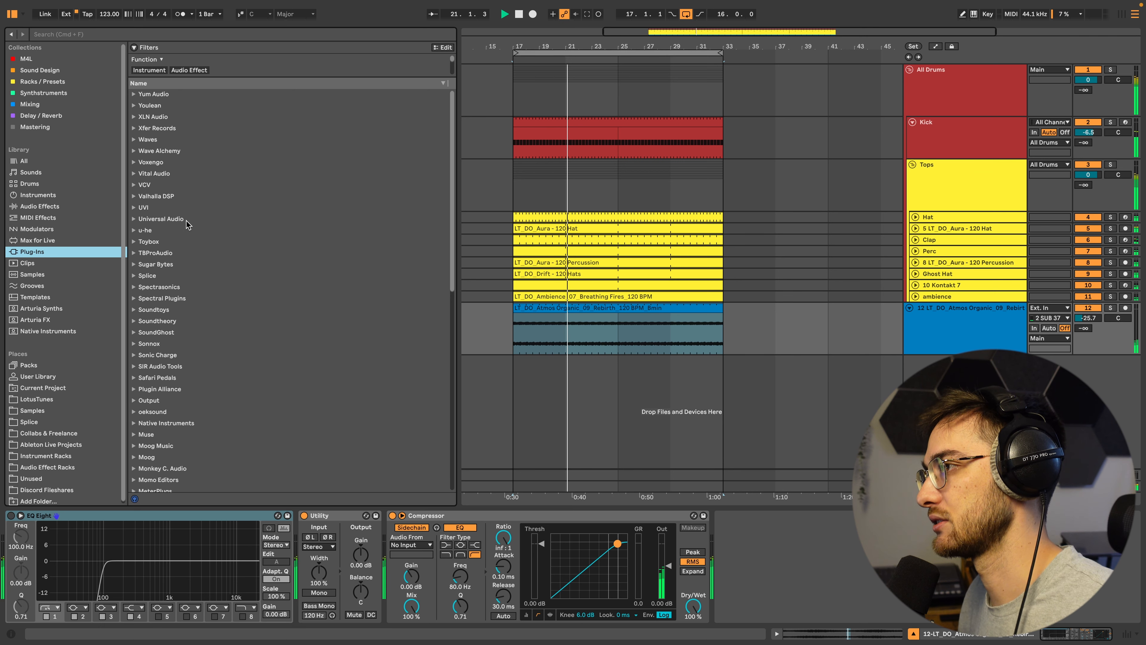
click(94, 35)
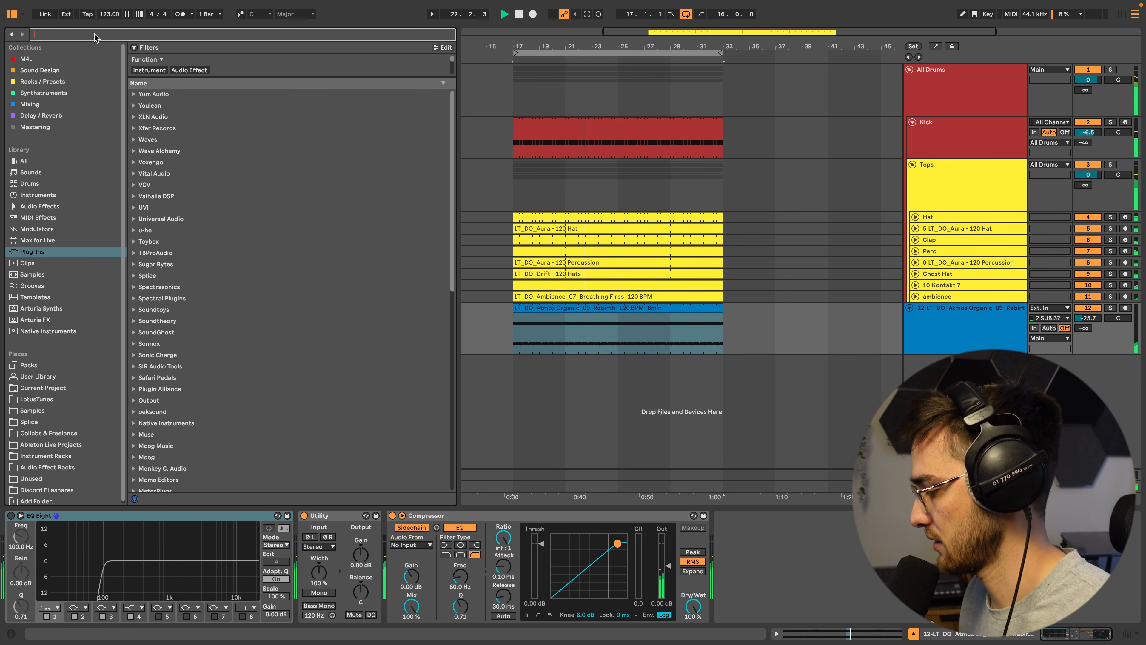
text(slink)
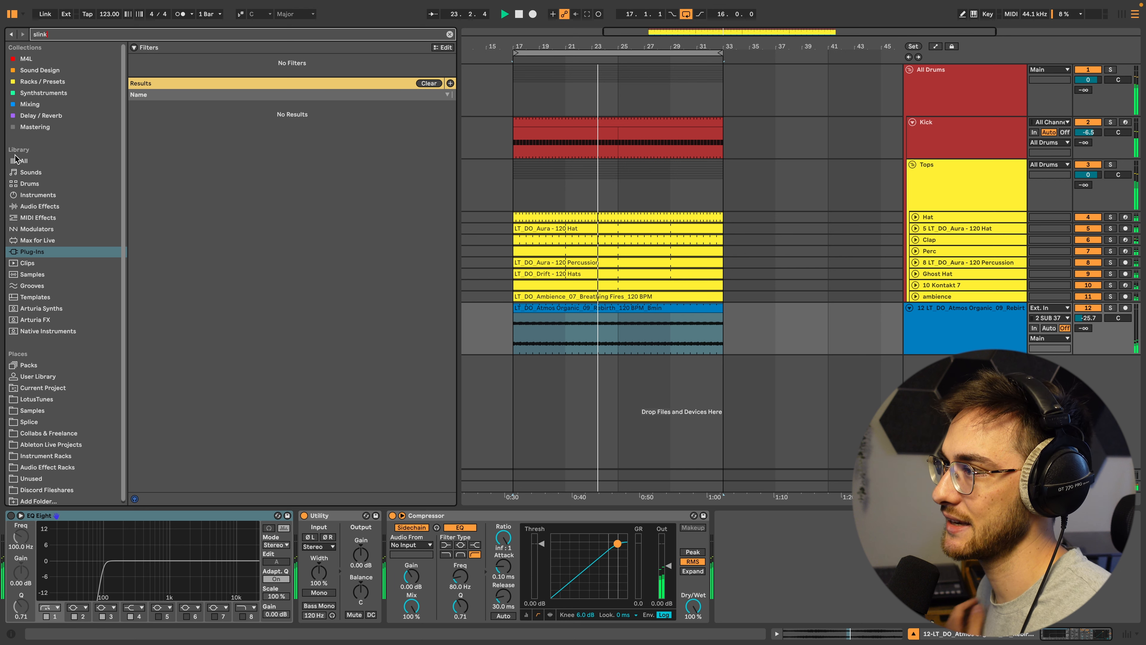
click(16, 161)
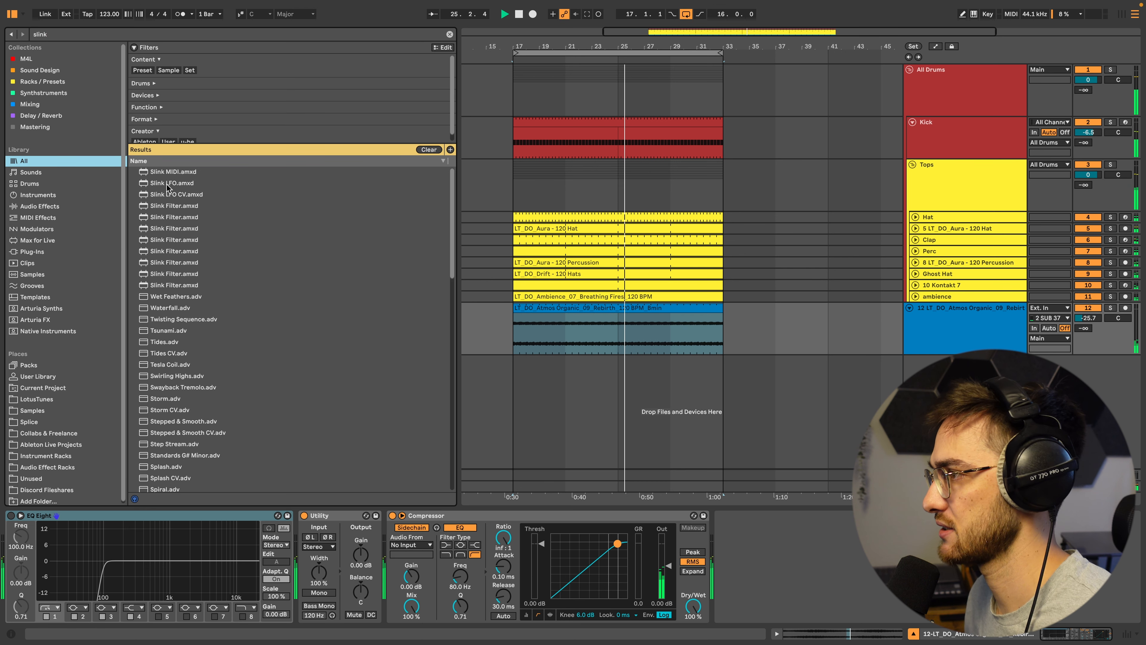
drag(168, 186, 769, 523)
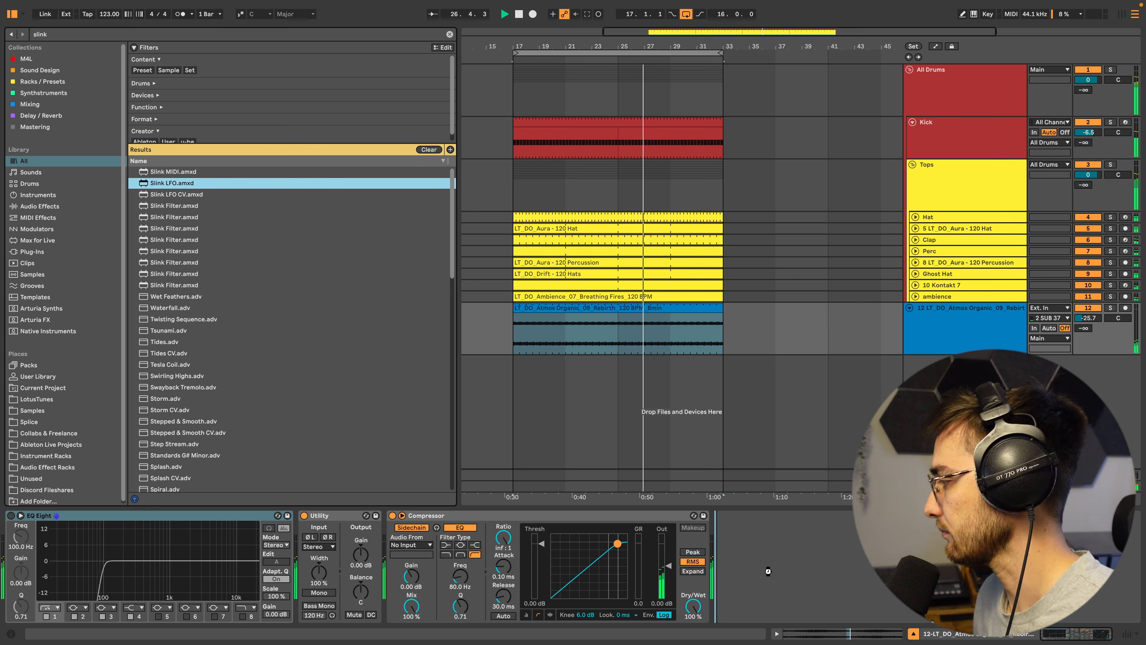
drag(763, 569, 764, 565)
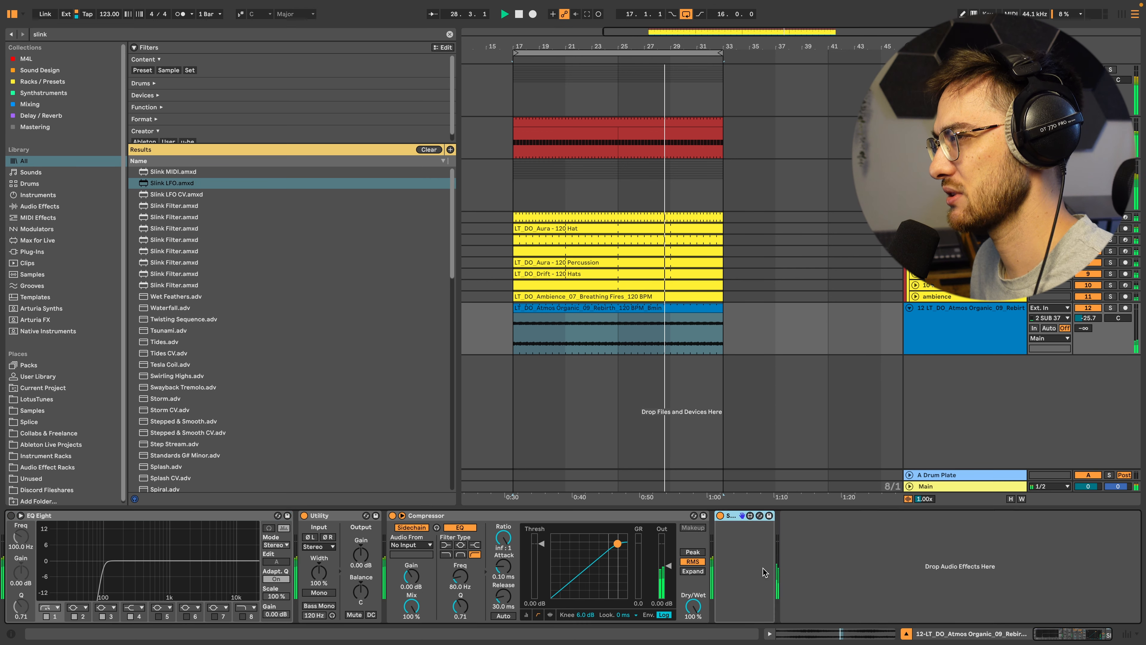
key(Delete)
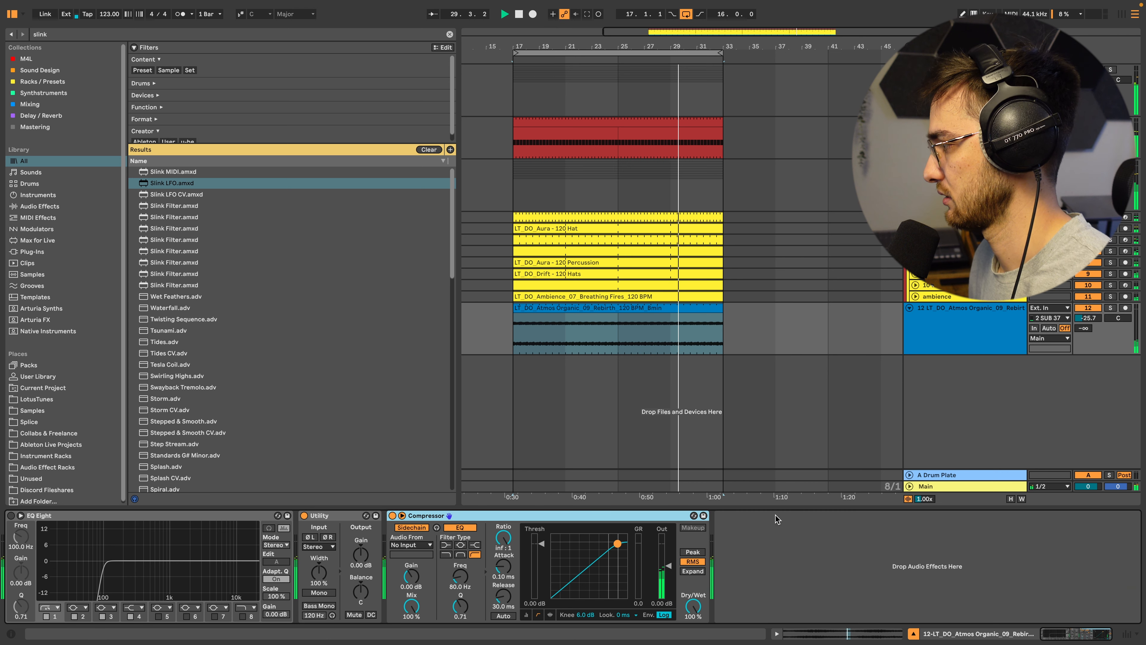
Add Slink Filter after the atmosphere track's Compressor with Multiply 3.27, Ripple 10.92, Gravity 0.16 and Dry/Wet 48.8%
drag(172, 286, 757, 544)
drag(842, 569, 842, 569)
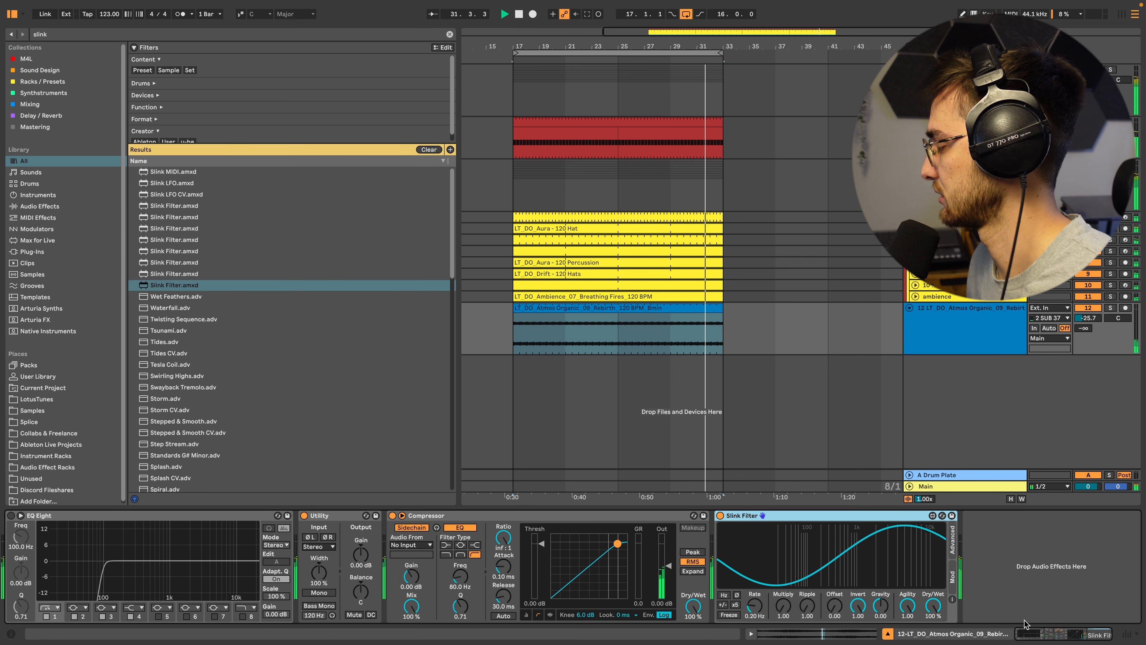
drag(935, 607, 935, 627)
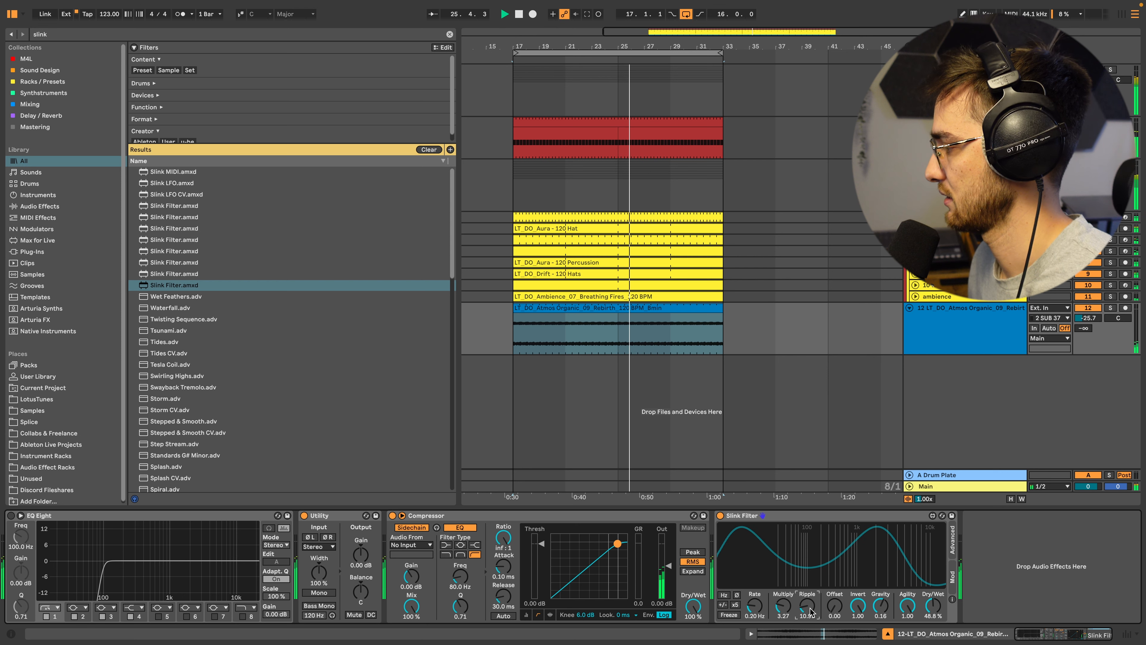
click(934, 333)
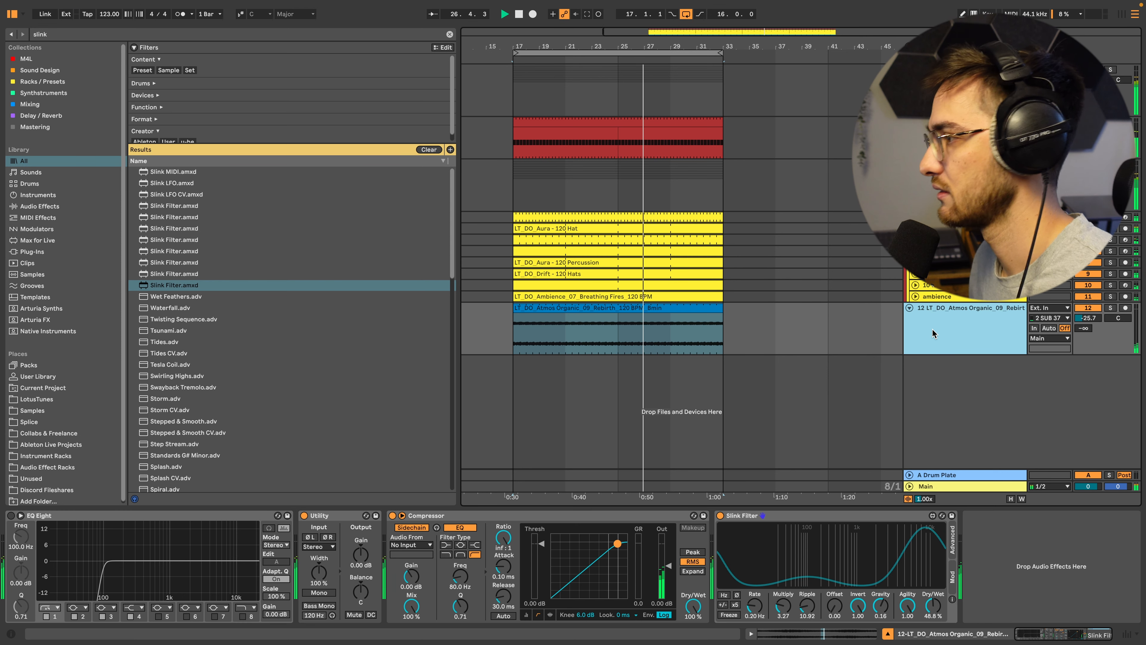
Clear the library search and add Vector Delay after Slink Filter on the atmosphere track
click(424, 151)
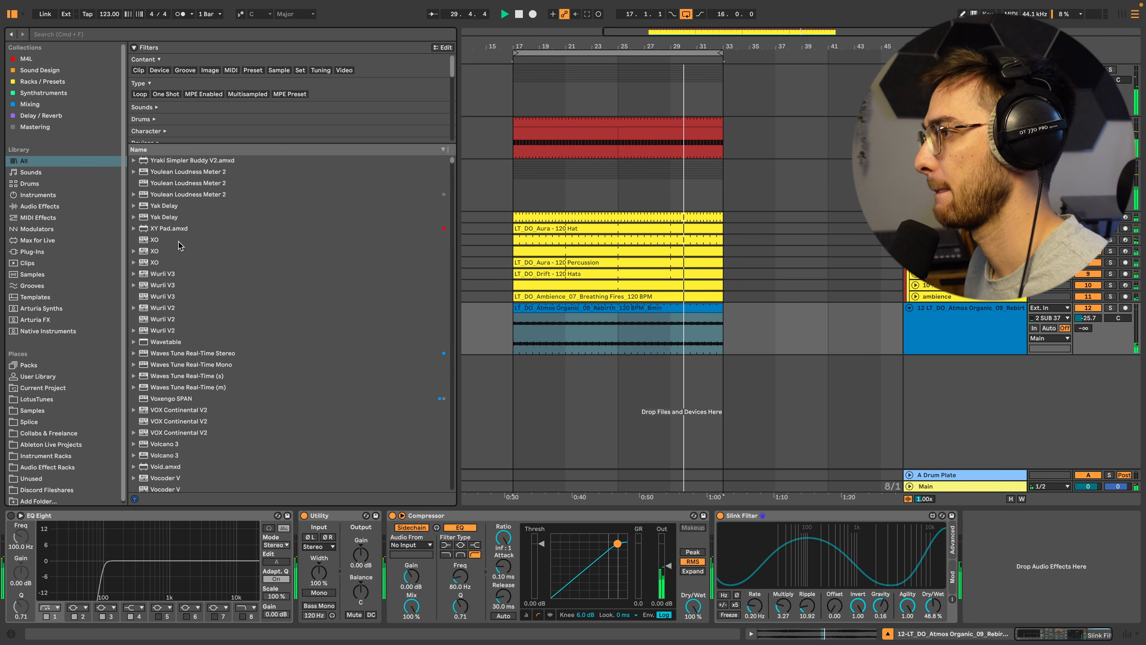
scroll(158, 219, down, 7)
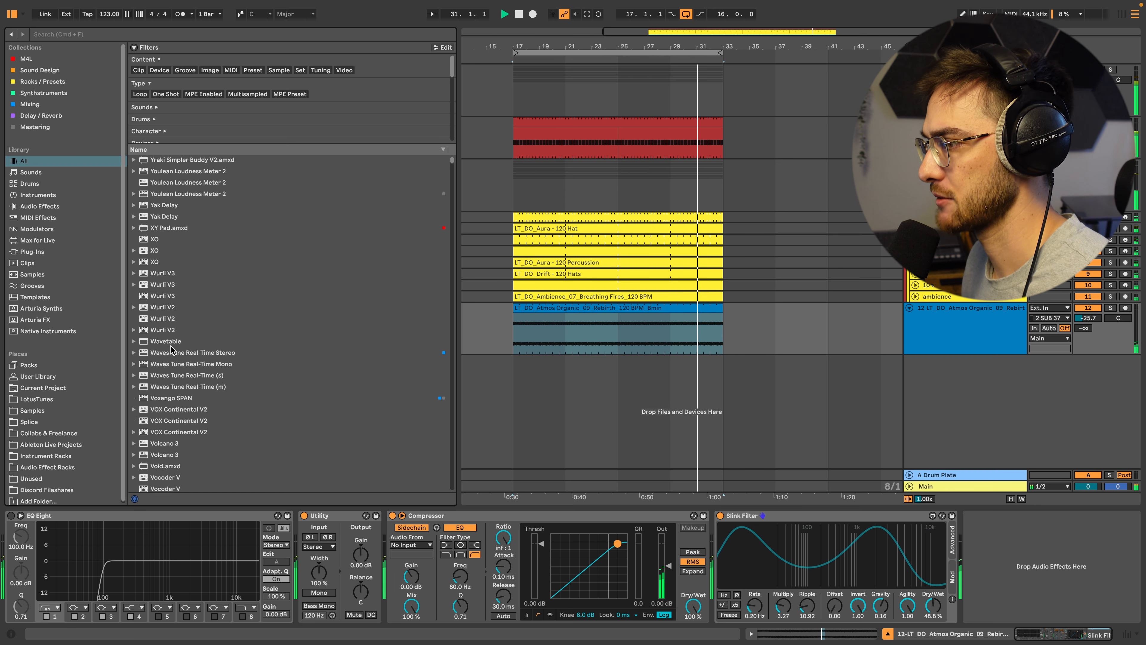
scroll(194, 447, down, 3)
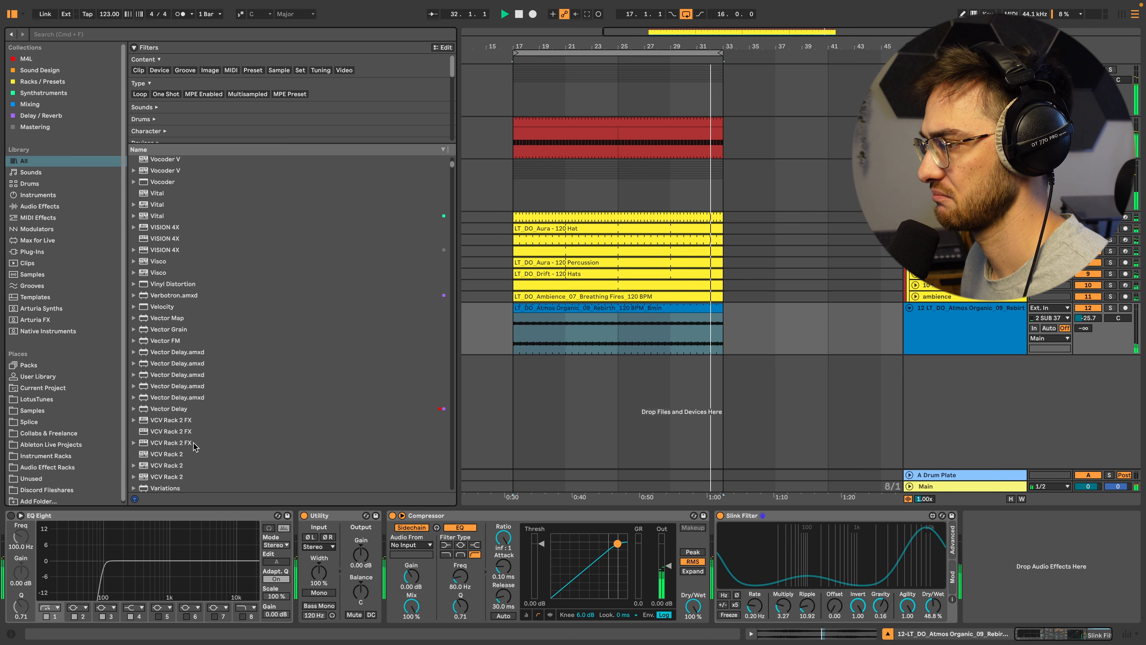
click(187, 396)
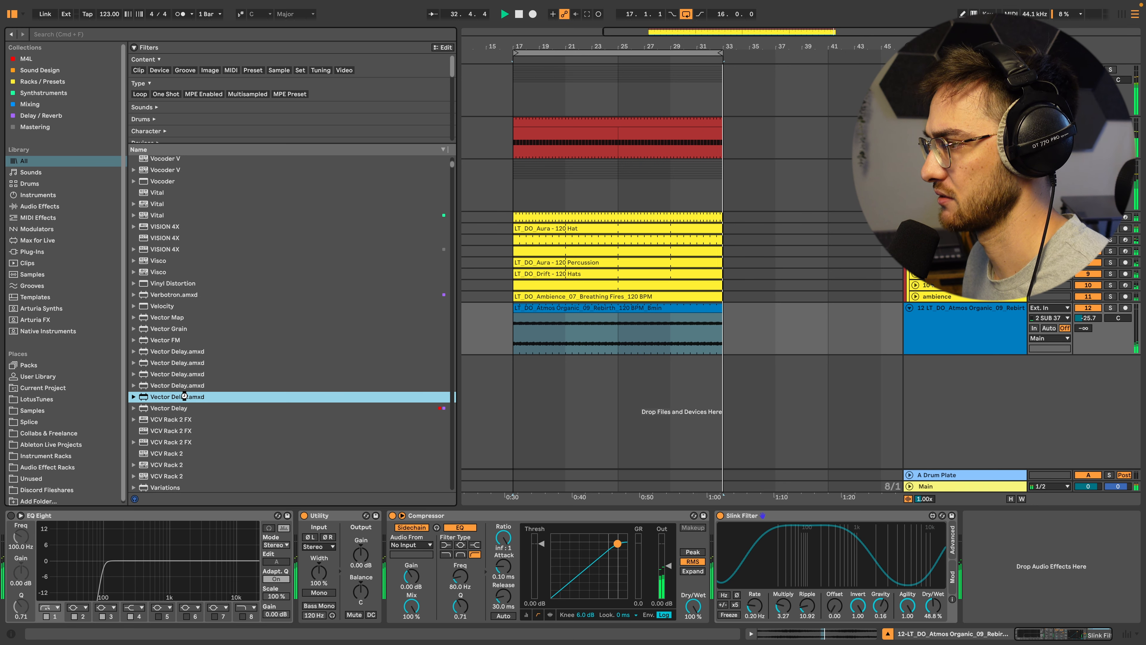
drag(205, 410, 1052, 566)
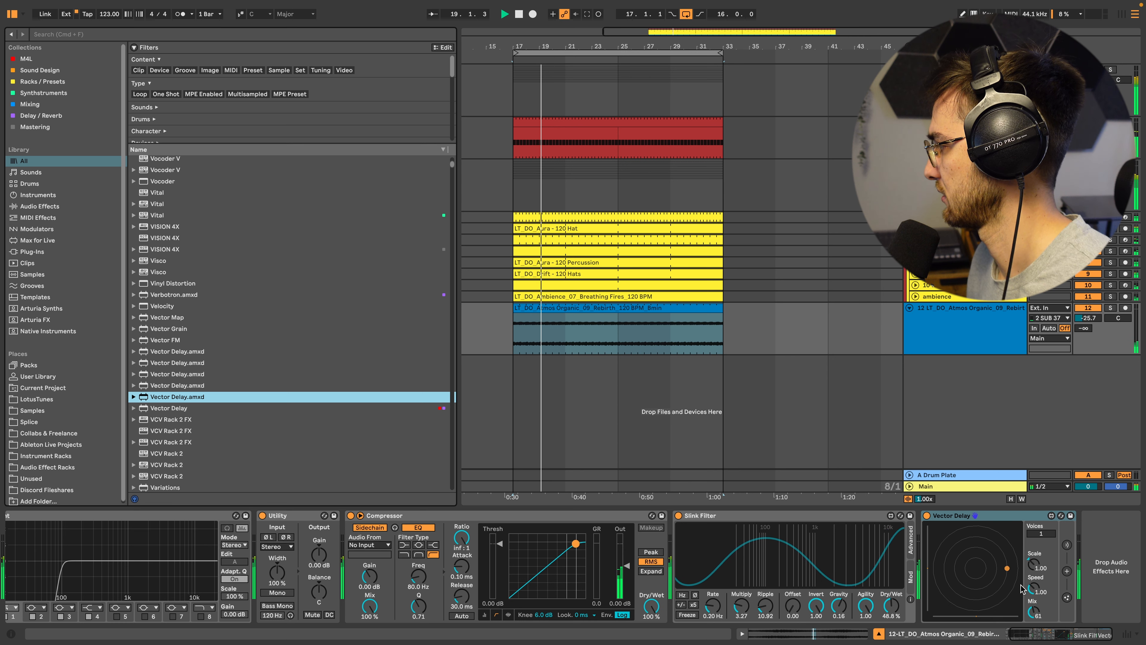
Set Vector Delay's Scale to 0.48, Speed to 2.52 and Mix to 67, and the atmosphere track's volume to -22.8 dB
mouse_move(1033, 612)
mouse_down()
mouse_move(1034, 631)
mouse_move(1034, 608)
mouse_up()
click(951, 344)
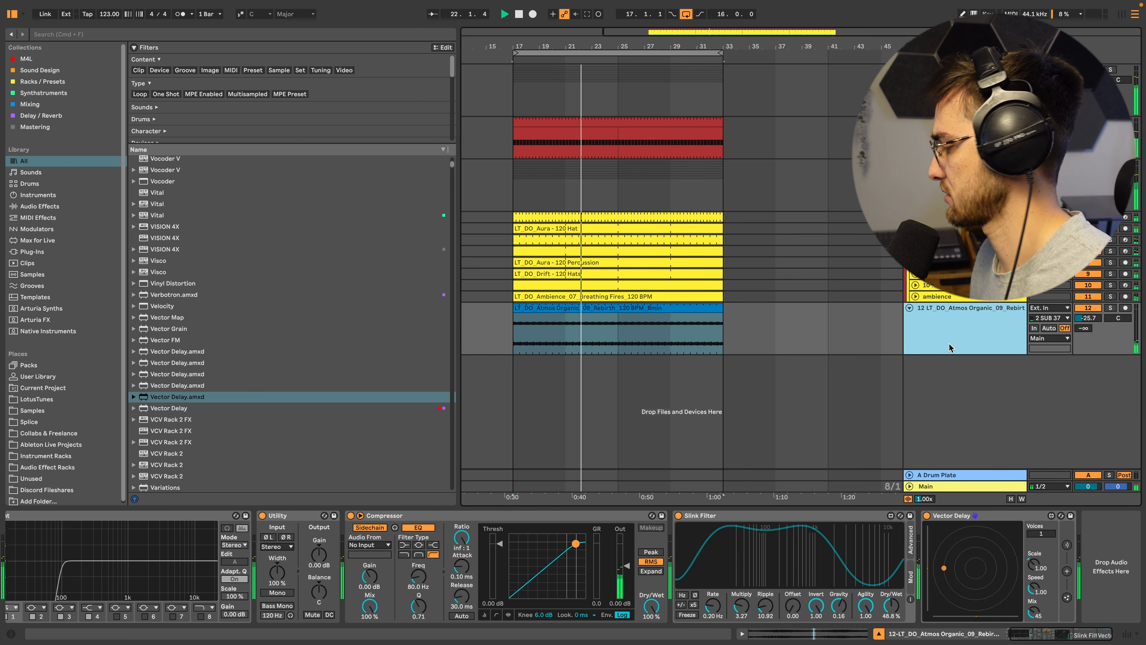
key(s)
drag(1034, 613, 1035, 586)
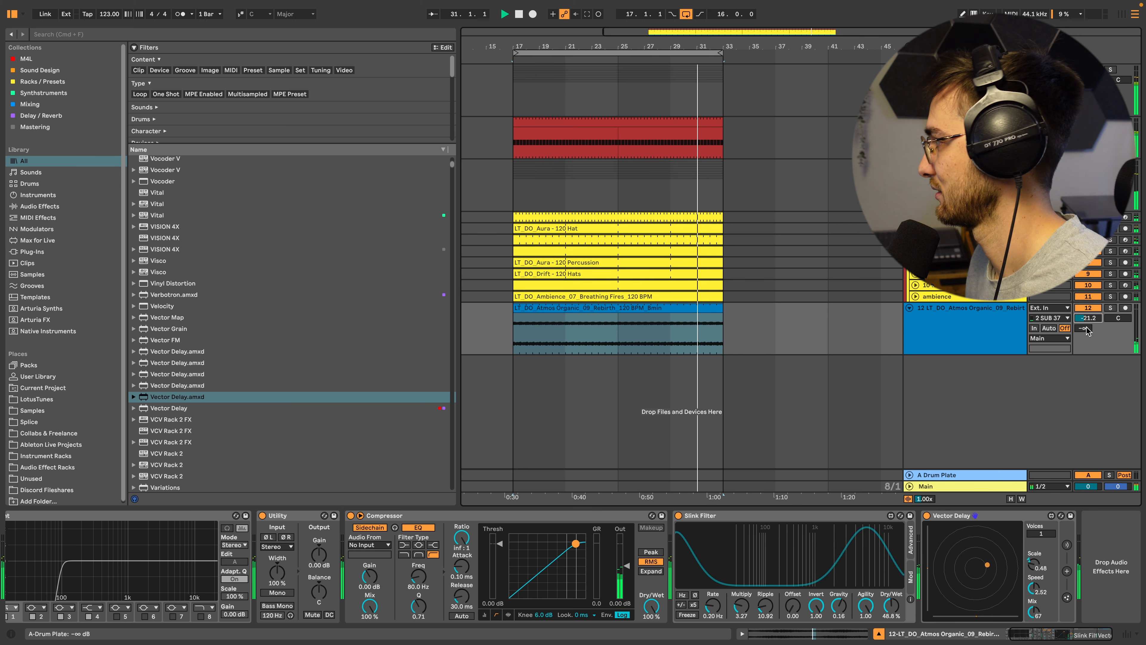
drag(1089, 322, 1089, 318)
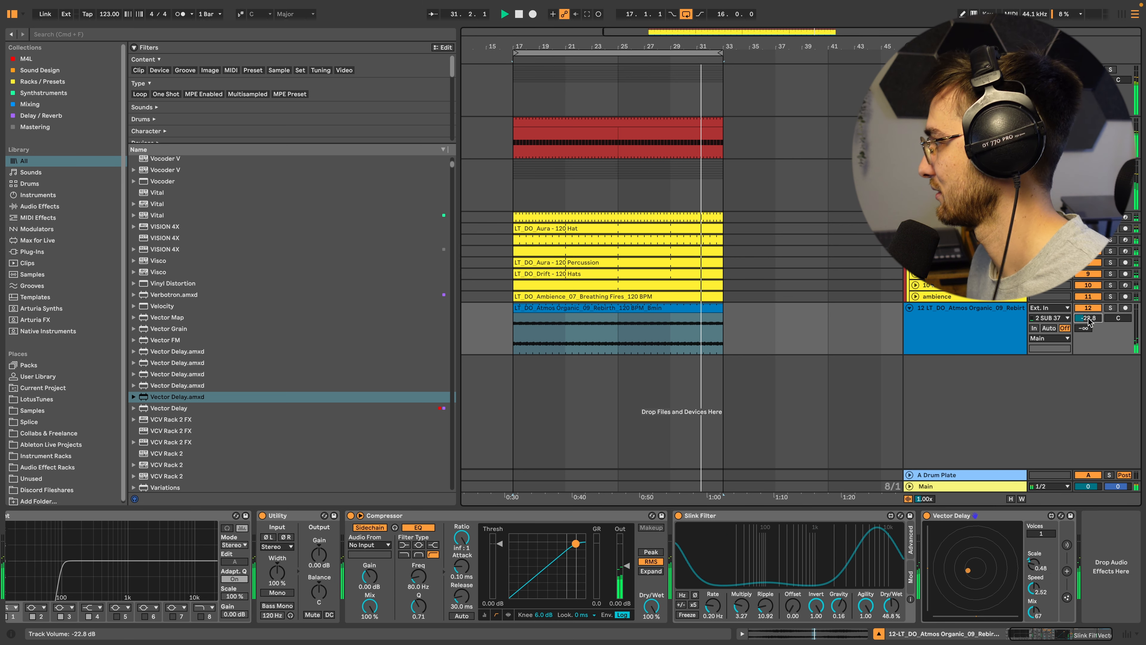
Restore the atmosphere clip's loop to 16 bars from 1.1.1, and rebalance with Slink Filter Dry/Wet at 40.9% and track volume at -21.7 dB
double_click(634, 312)
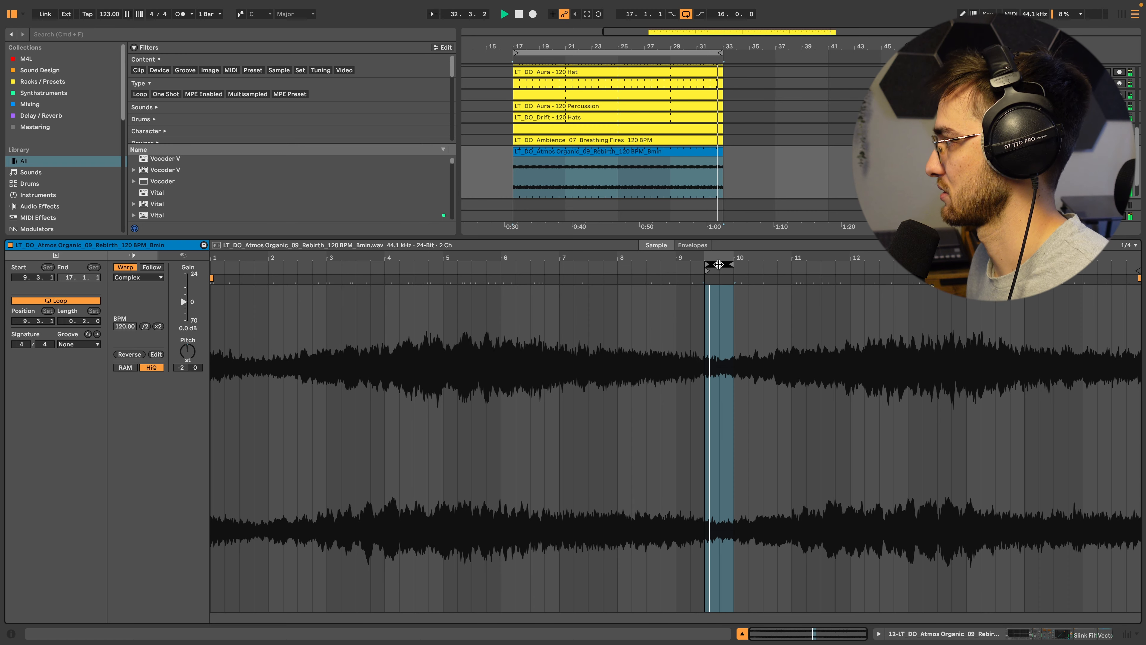
mouse_move(720, 265)
mouse_down()
mouse_move(235, 265)
mouse_move(1143, 334)
mouse_up()
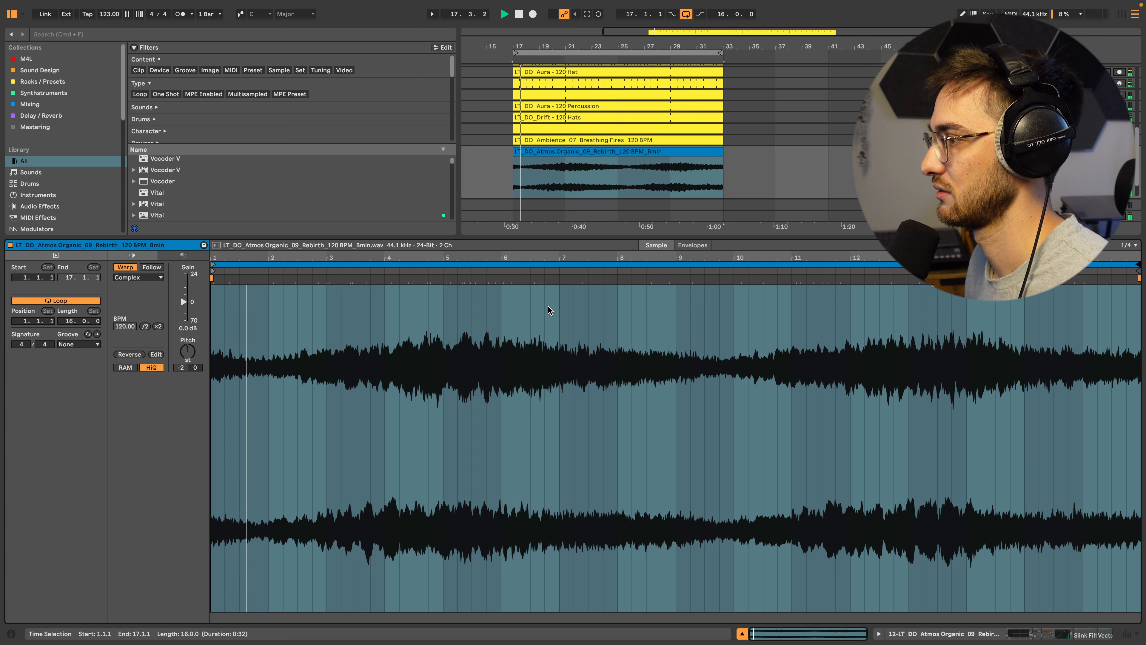
key(shift+Tab)
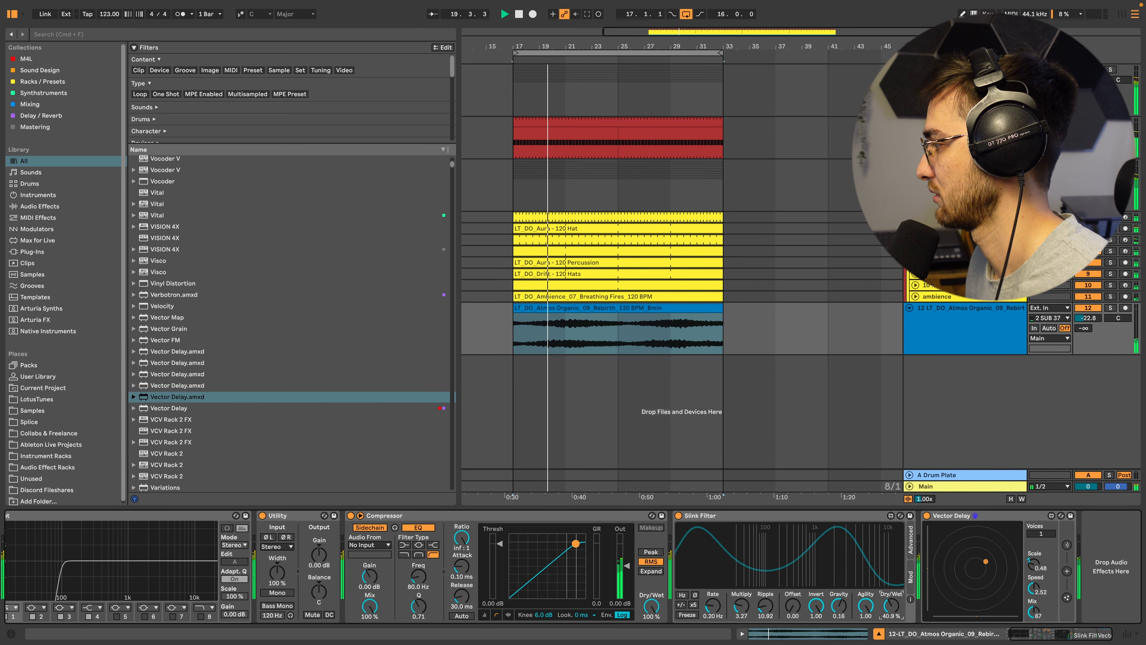
click(701, 308)
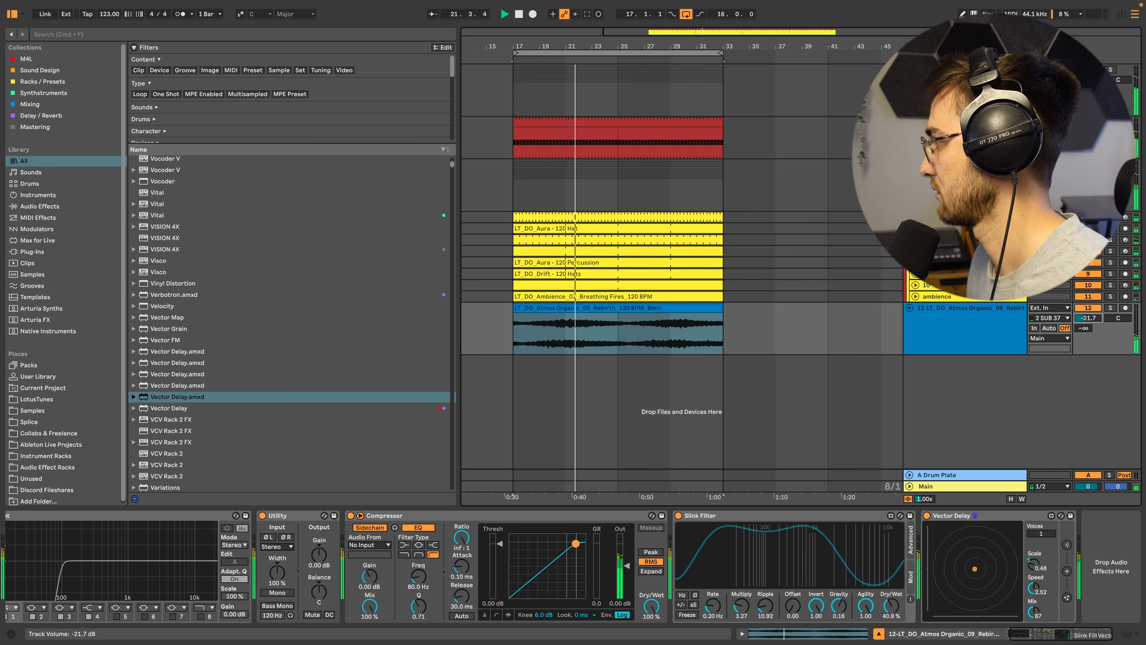
Browse the LotusTunes Dub Organica loops and open the Bass Grooves folder
click(971, 339)
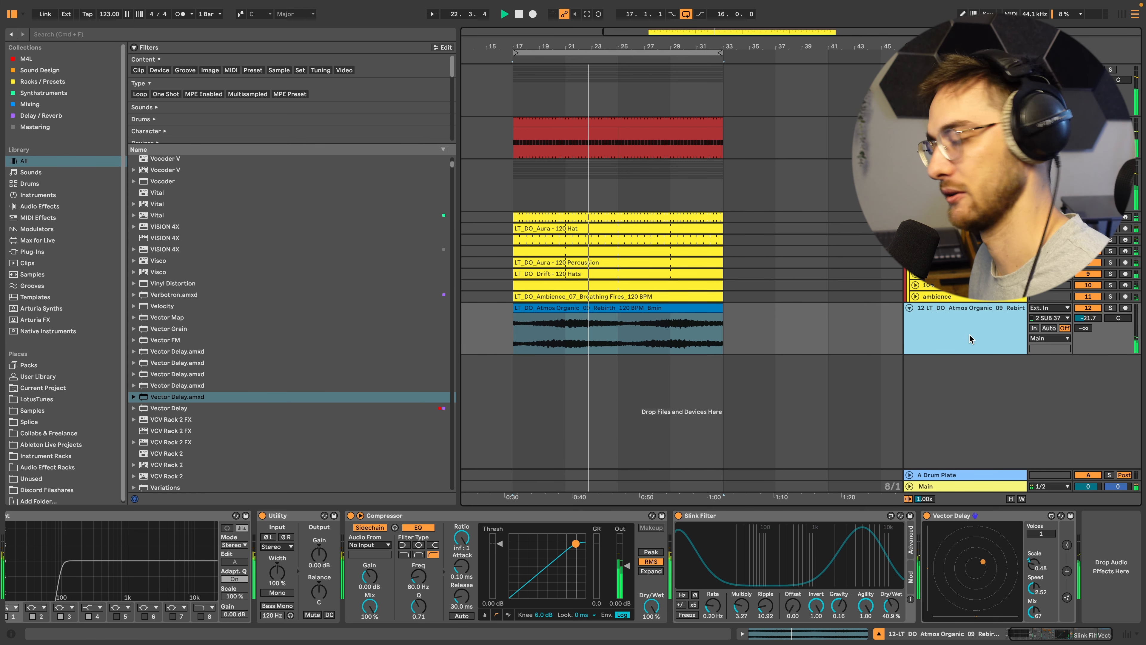
click(50, 400)
click(163, 311)
click(163, 299)
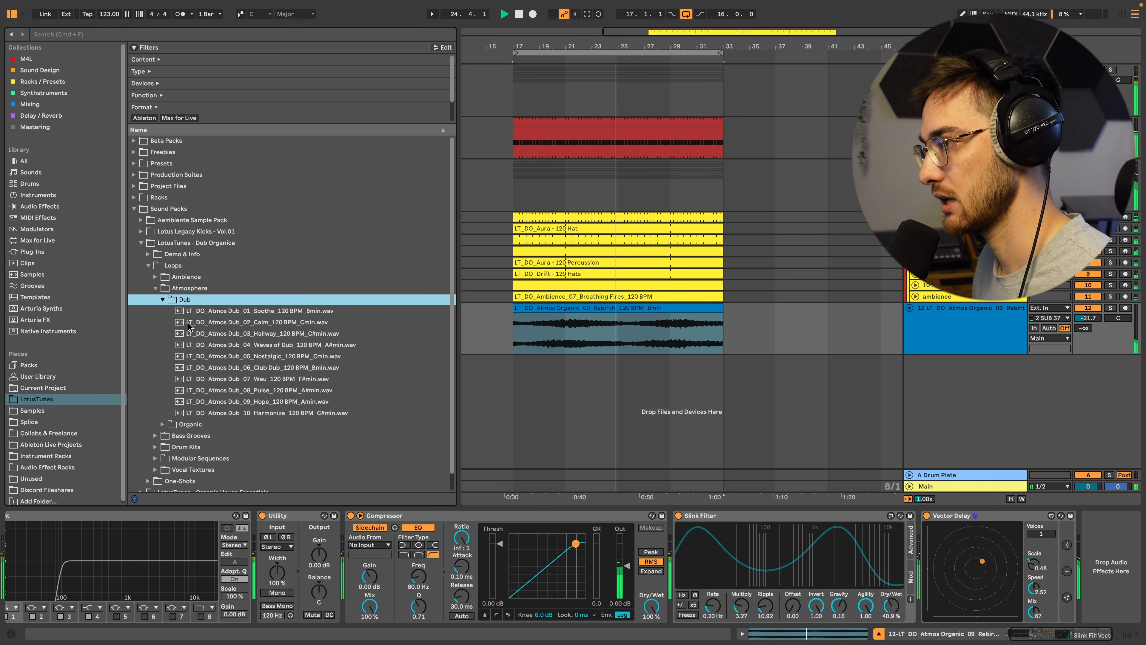
click(619, 308)
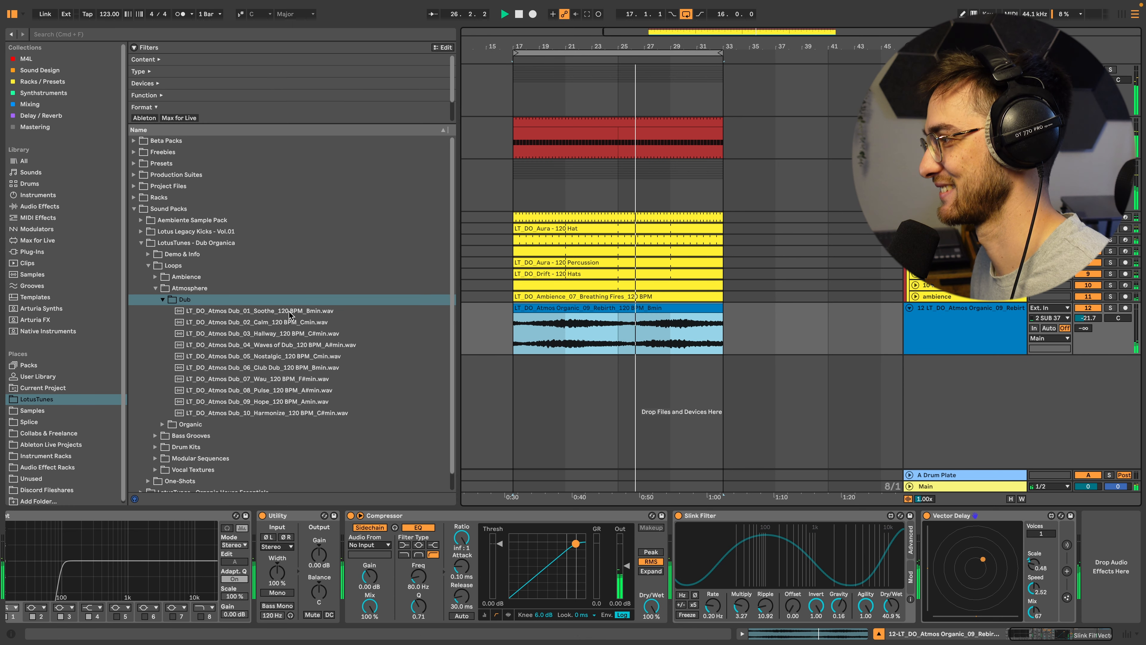
click(162, 300)
click(154, 322)
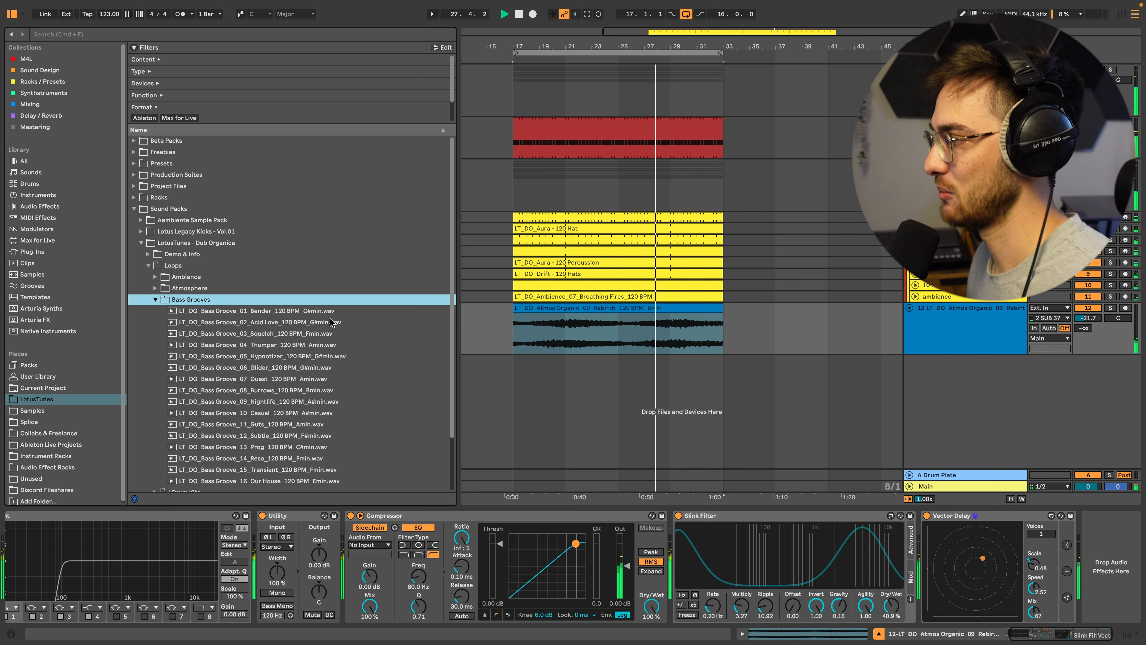
Examine the atmosphere clip's pitch transposition, then return to the track's devices
click(638, 308)
double_click(639, 308)
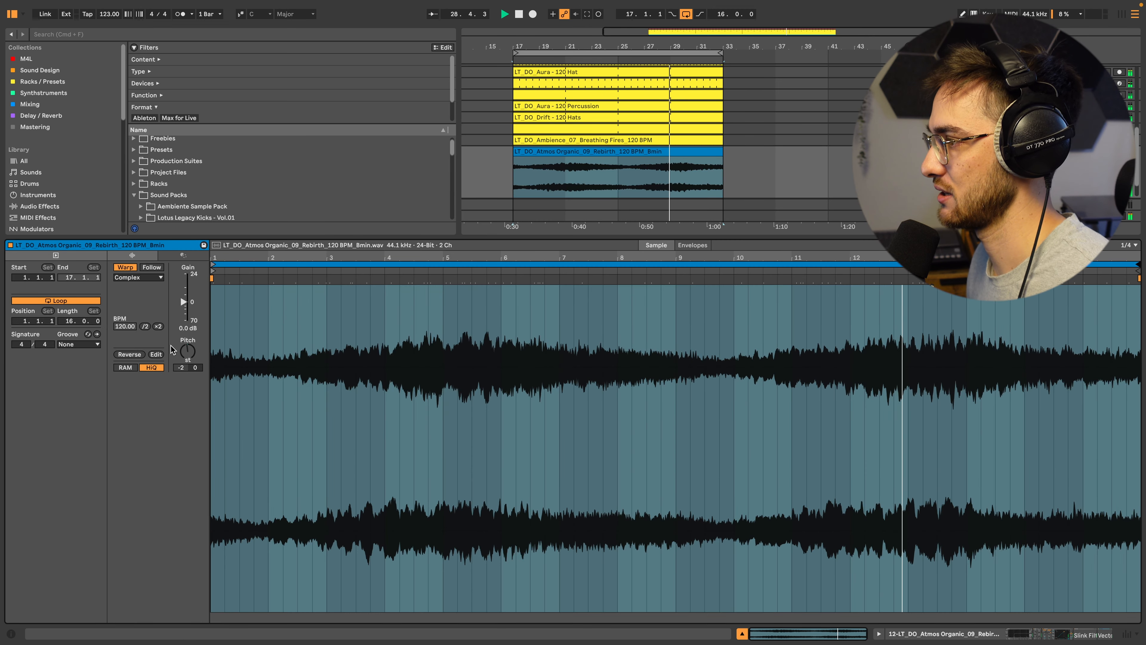
key(shift+Tab)
Add the Bass Groove_07_Quest loop on a new track at bar 17 and set its volume to -20.4 dB
scroll(266, 396, down, 1)
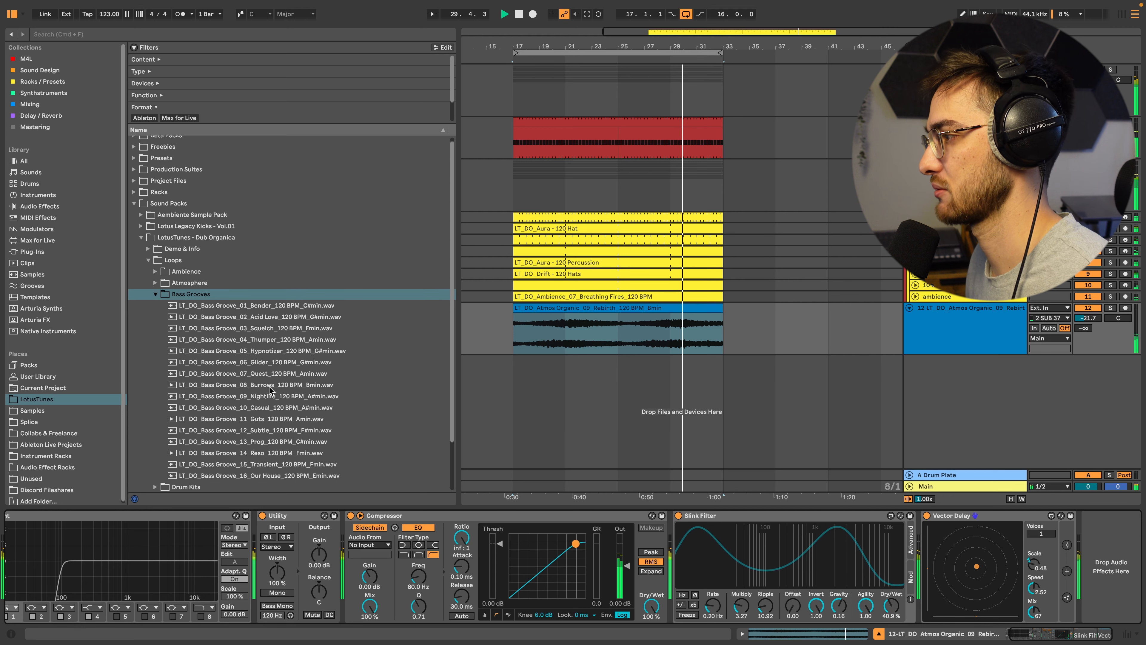
drag(276, 374, 504, 374)
mouse_move(1088, 371)
mouse_down()
mouse_move(1088, 416)
mouse_move(1088, 389)
mouse_up()
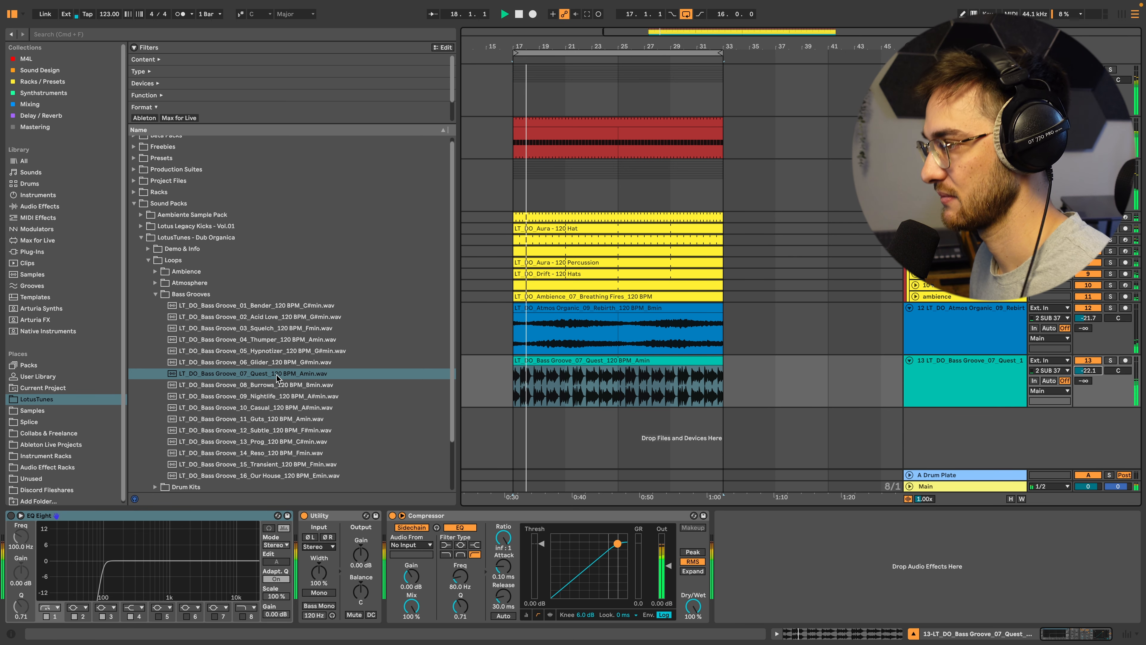
drag(1088, 372, 1088, 368)
Audition the Quest bass groove soloed and raise its track volume to -16.0 dB
click(575, 379)
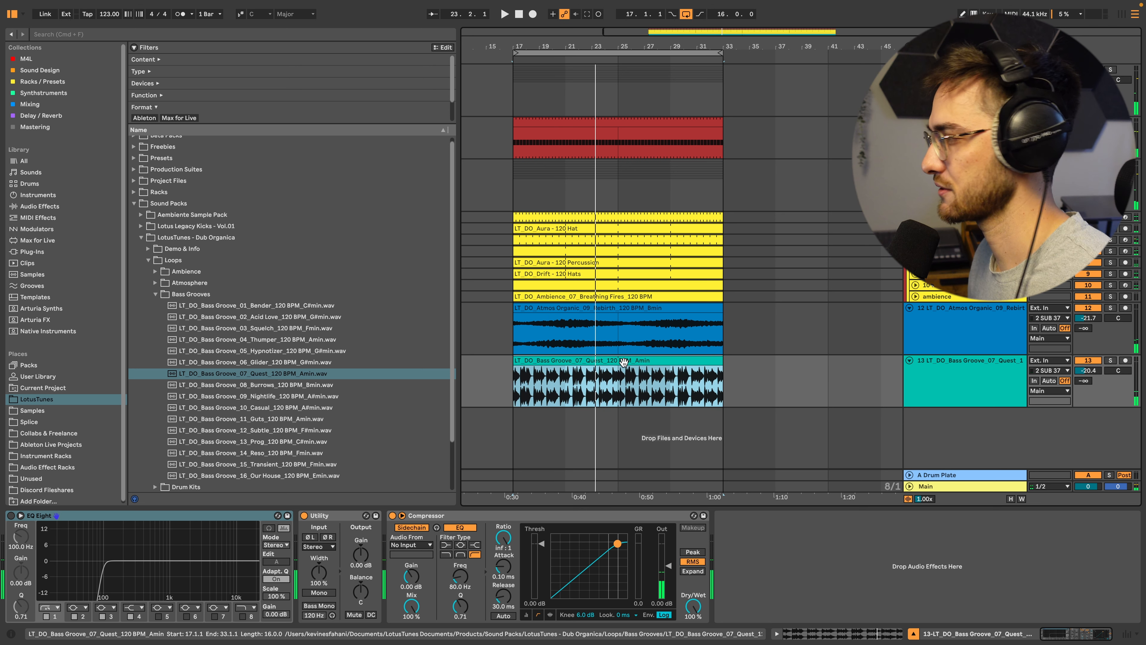
key(space)
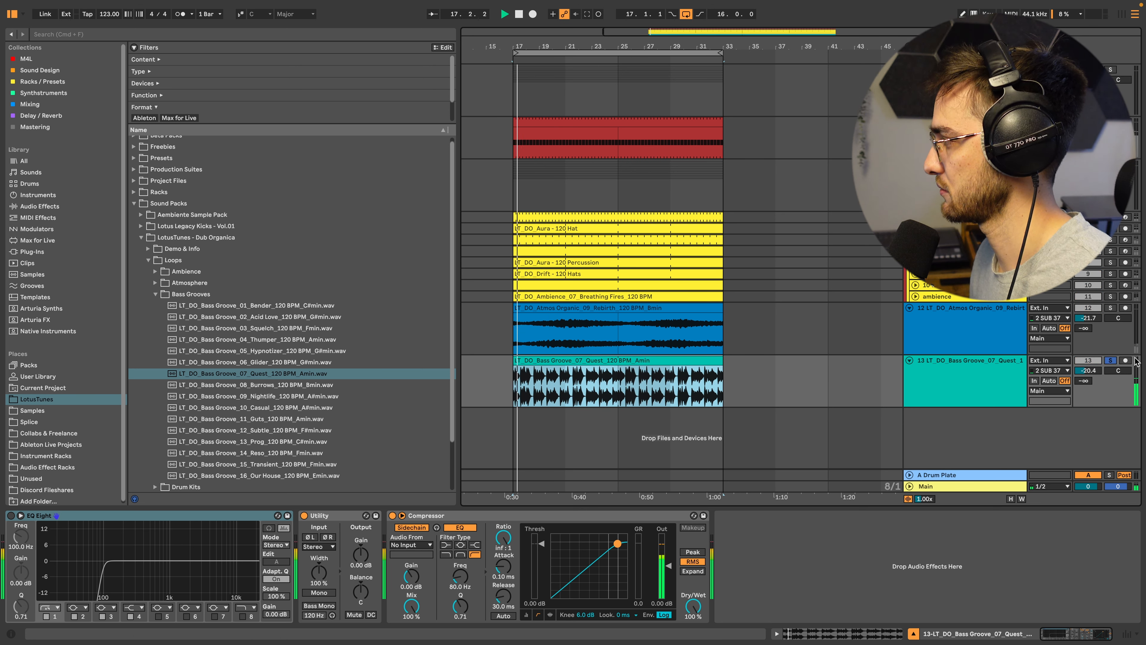
drag(1088, 370, 1089, 357)
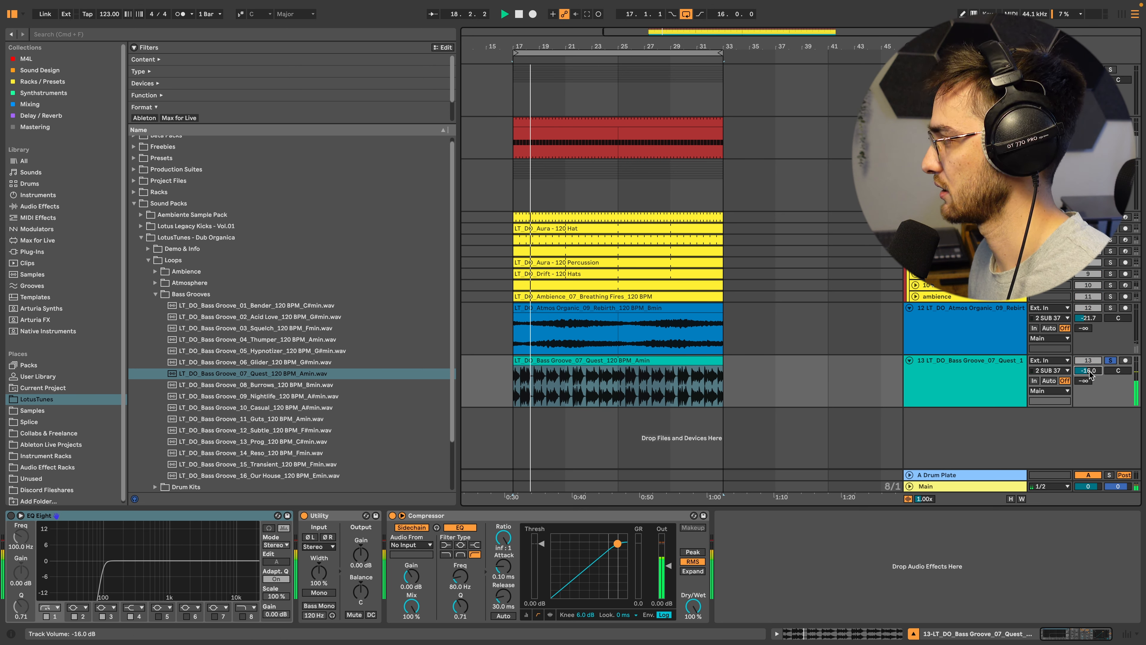
Insert a MIDI track below the bass groove track, and unsolo and mute the bass groove track
click(974, 378)
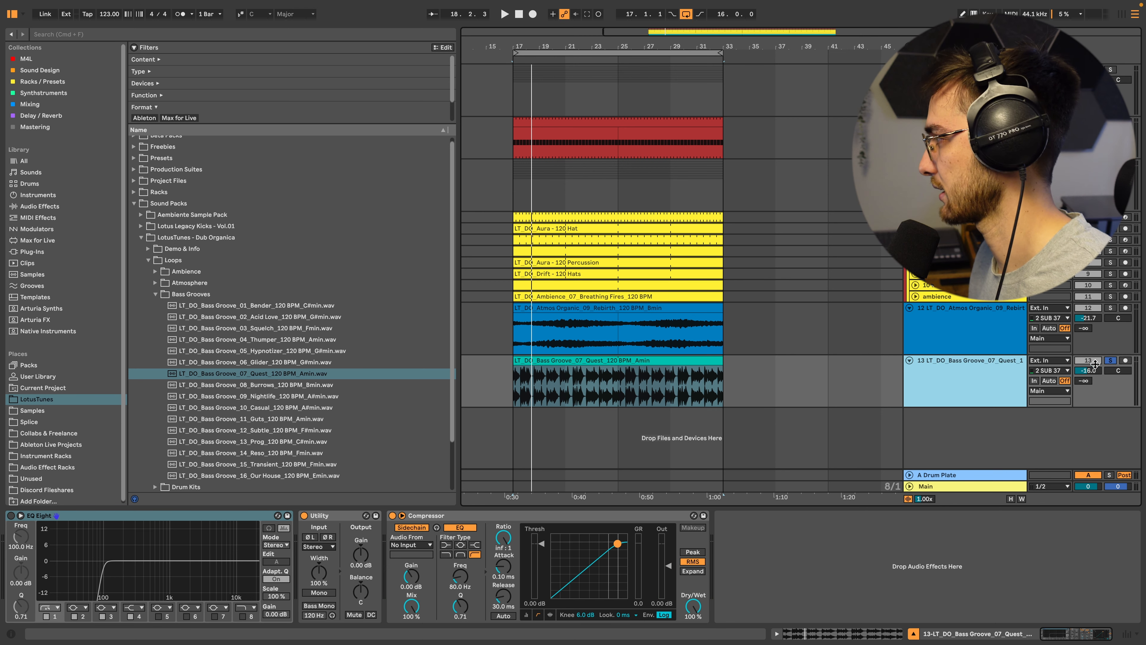
key(super+shift+t)
click(949, 368)
click(1082, 354)
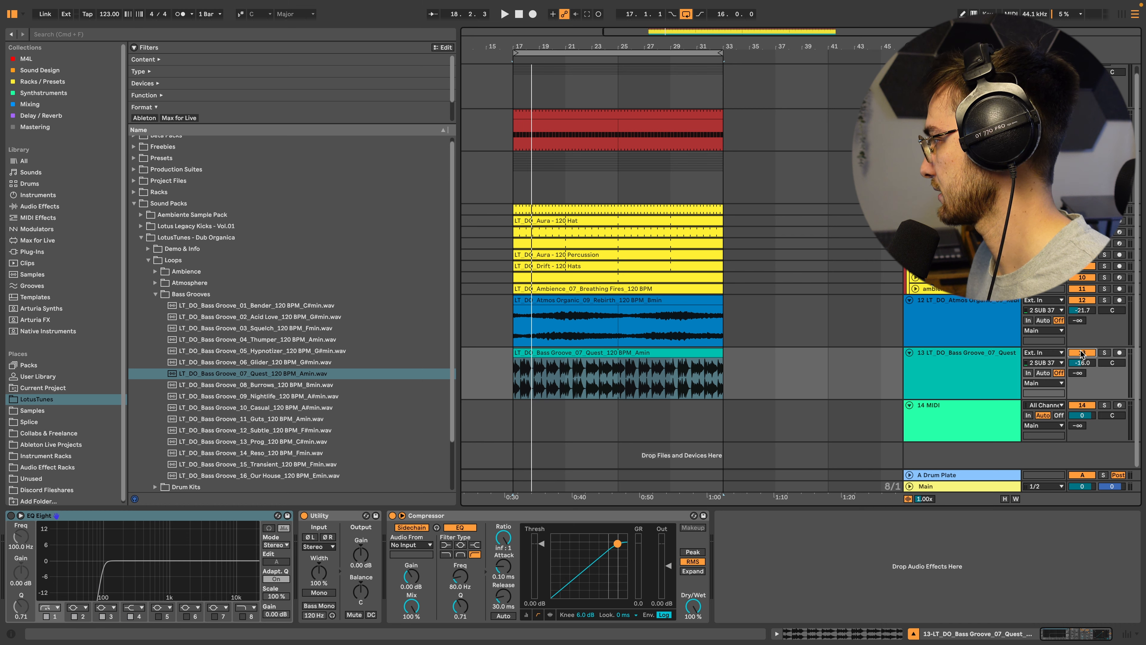
Search the library for "sting" and add Sting 2022 by Iftah 1.6 to the new MIDI track
click(970, 416)
click(30, 163)
click(86, 35)
text(sting)
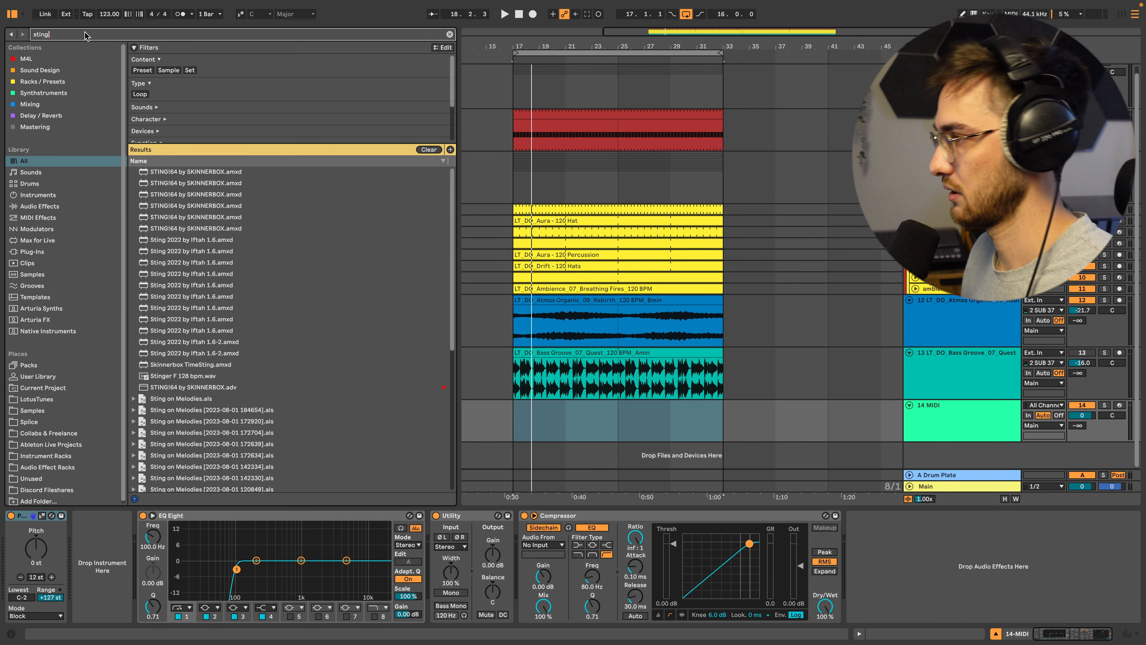
click(183, 330)
drag(183, 331, 516, 411)
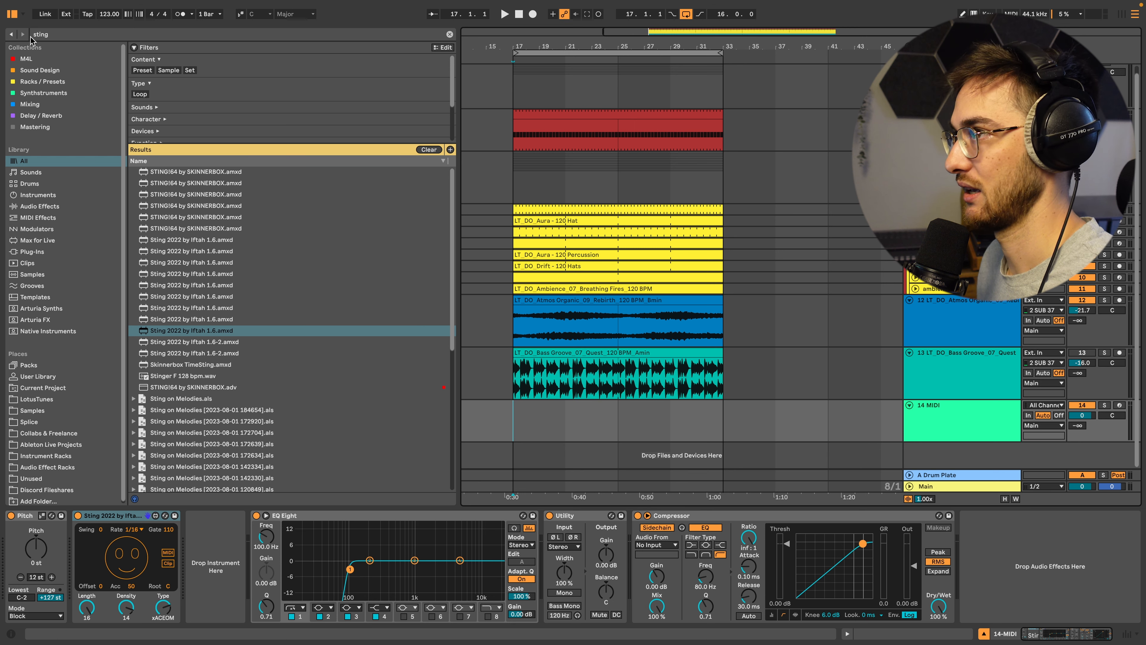
Search for "flecht", add trnr.Flechtwerk after Sting, then solo the track and set its volume to -1.4 dB
click(61, 35)
text(flecht)
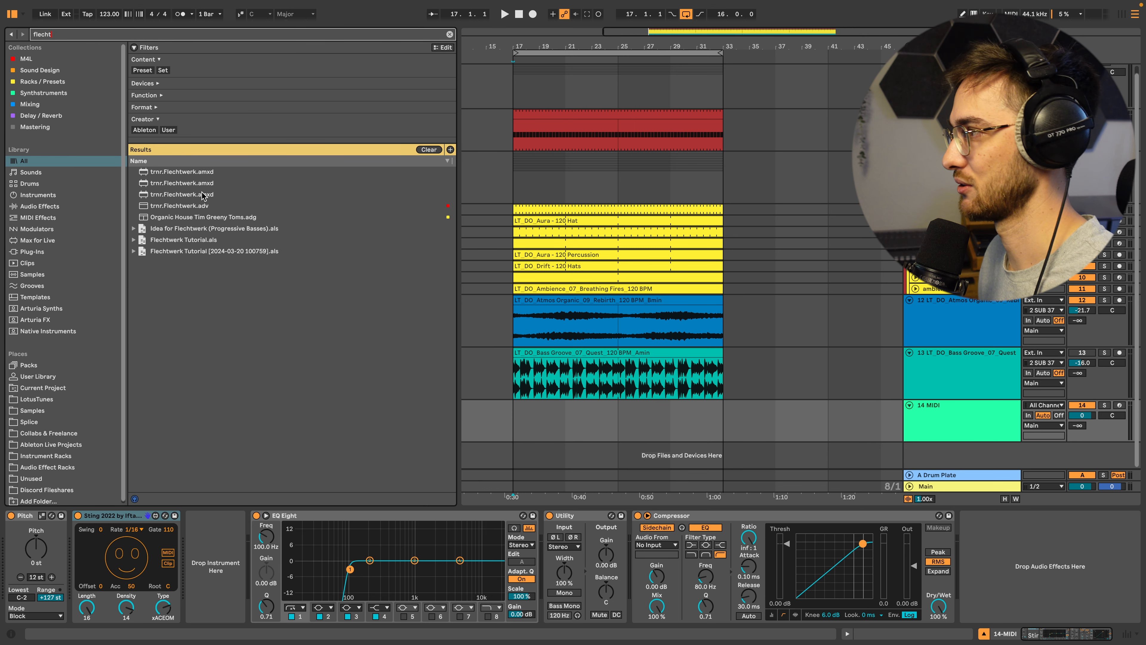
drag(202, 196, 206, 538)
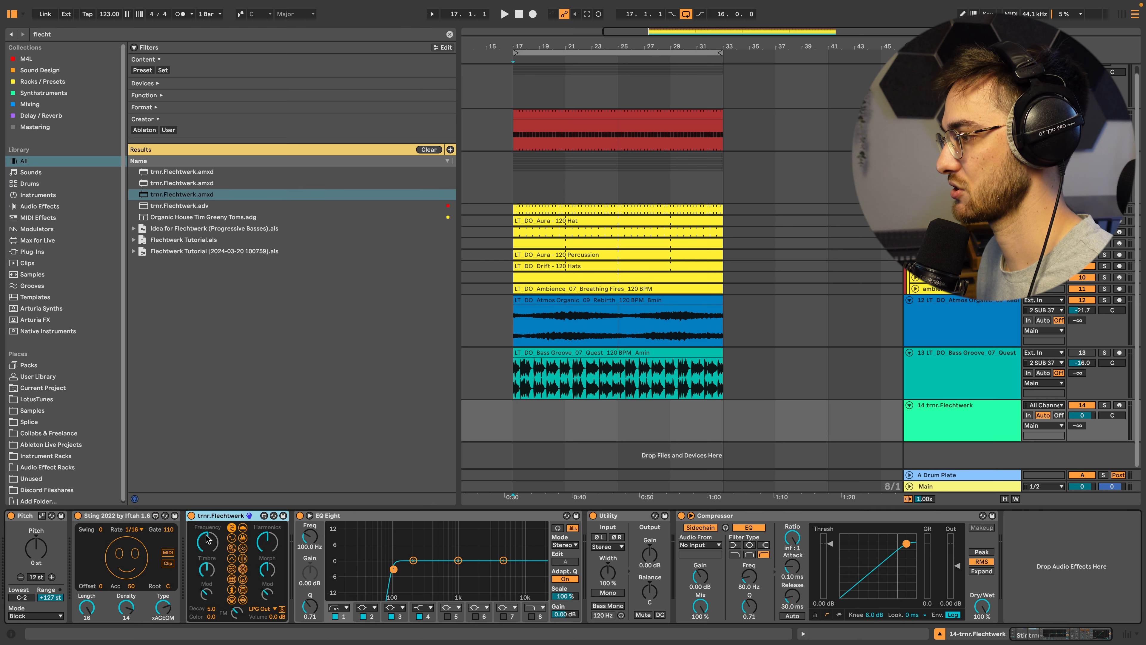
click(963, 427)
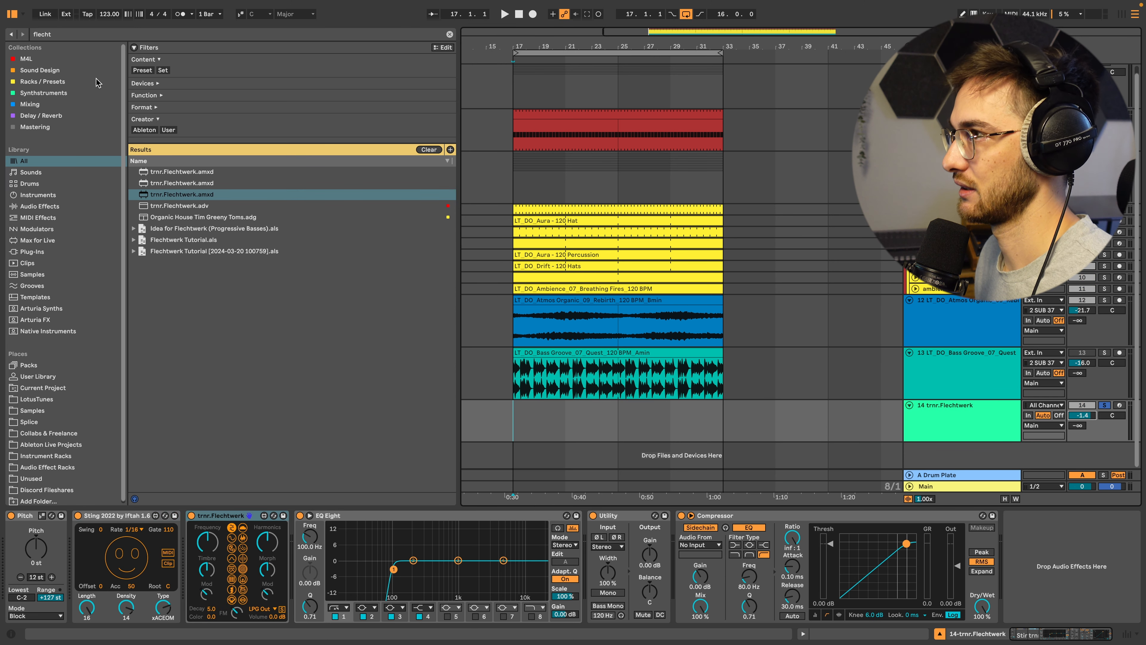
Search for "scale", place the Scale device between Sting and Flechtwerk, and set it to A Minor
click(70, 36)
text(scale)
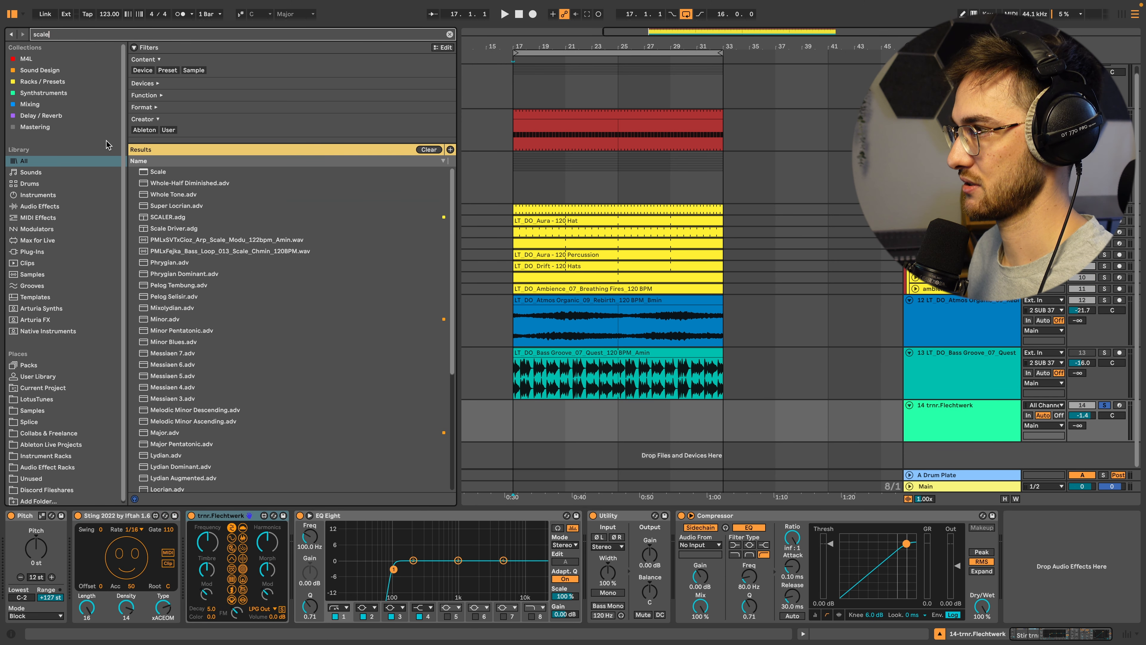
click(169, 172)
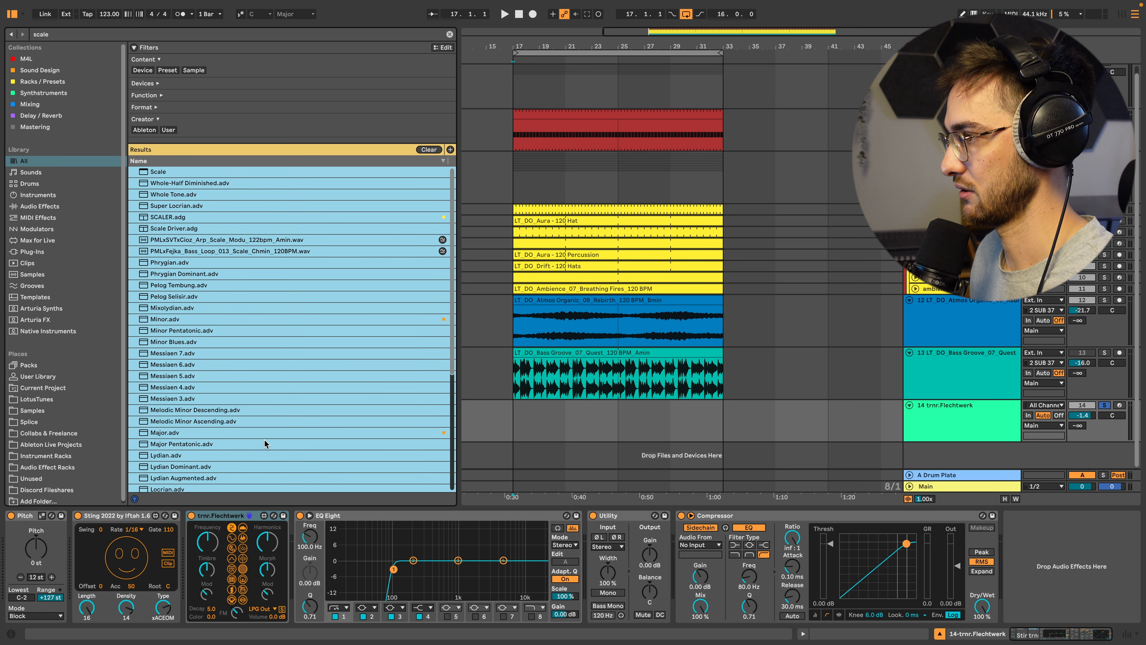
drag(301, 425, 292, 562)
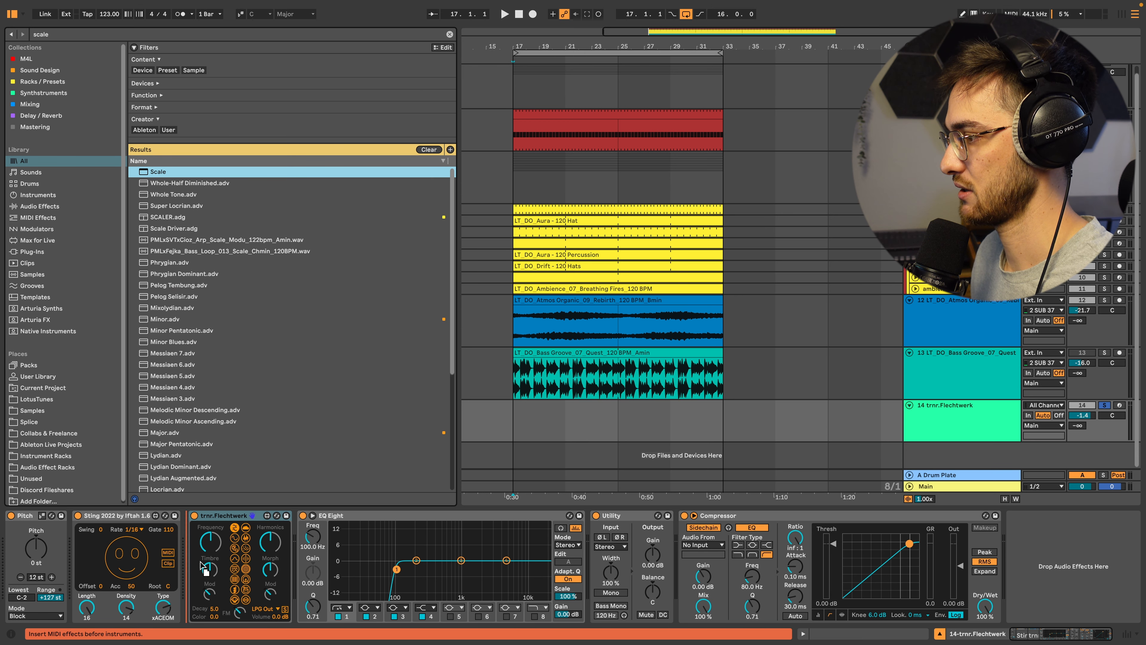
drag(204, 568, 184, 567)
click(289, 551)
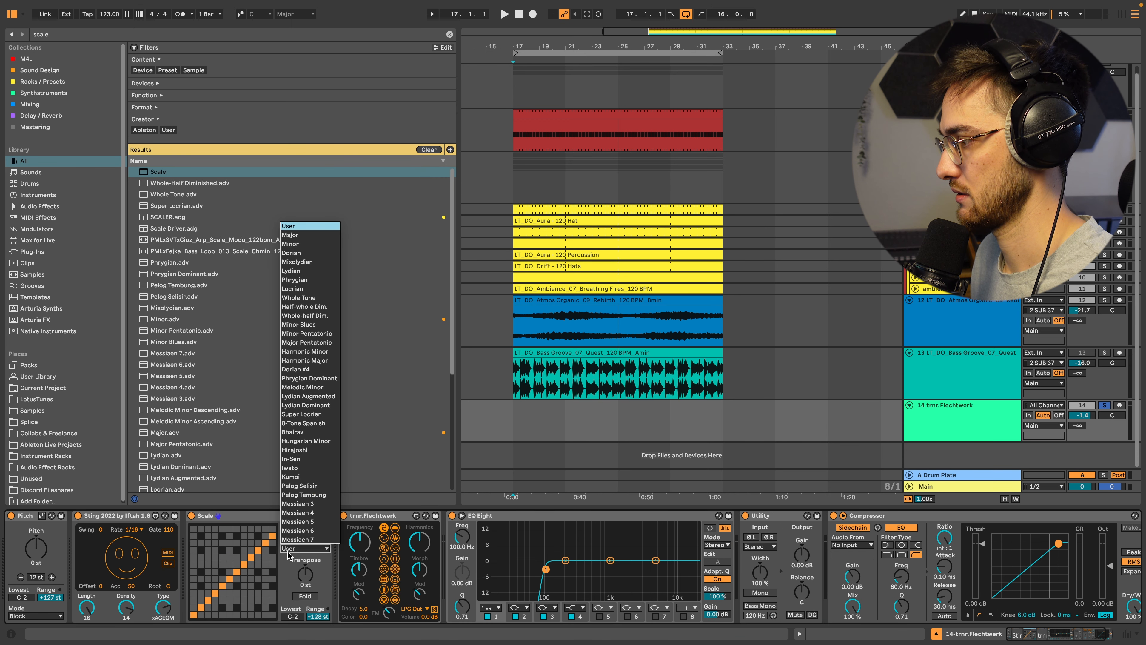
click(290, 245)
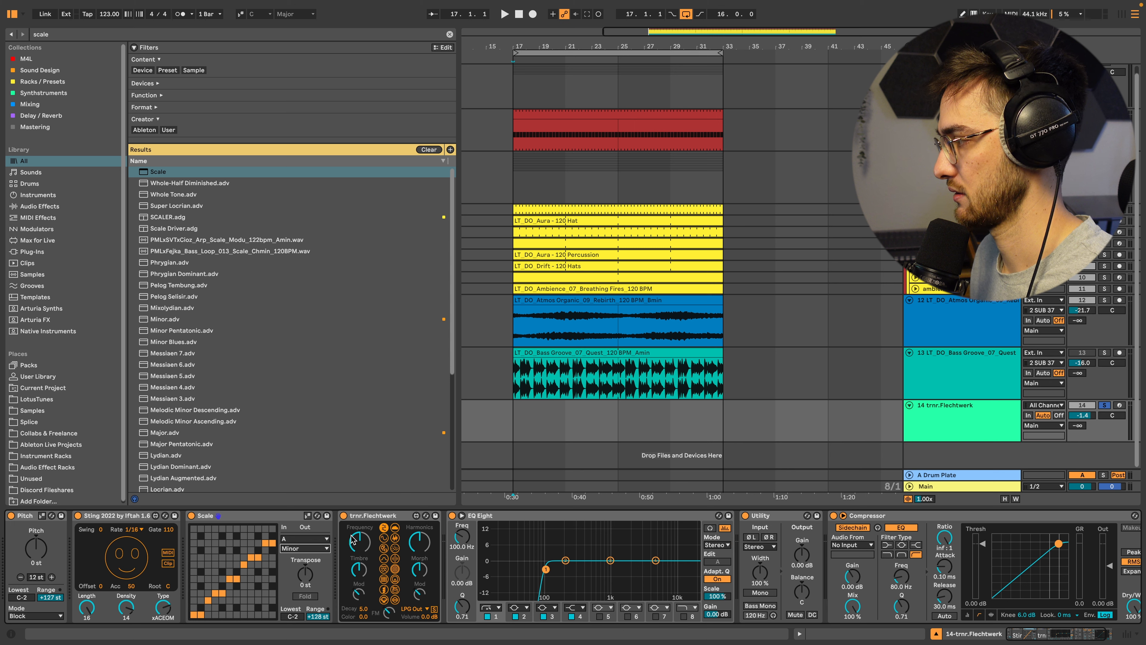
Play the Flechtwerk bassline, lower EQ Eight's first band to 10.0 Hz and set the track volume to -7.8 dB
click(1020, 423)
key(space)
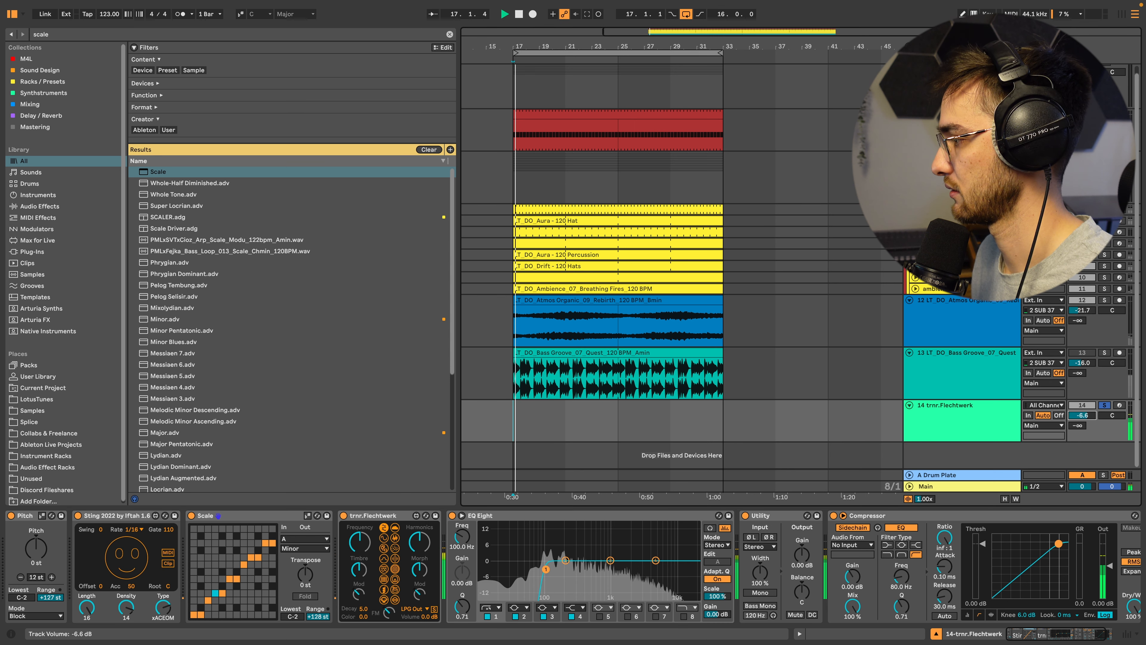
drag(544, 571, 481, 575)
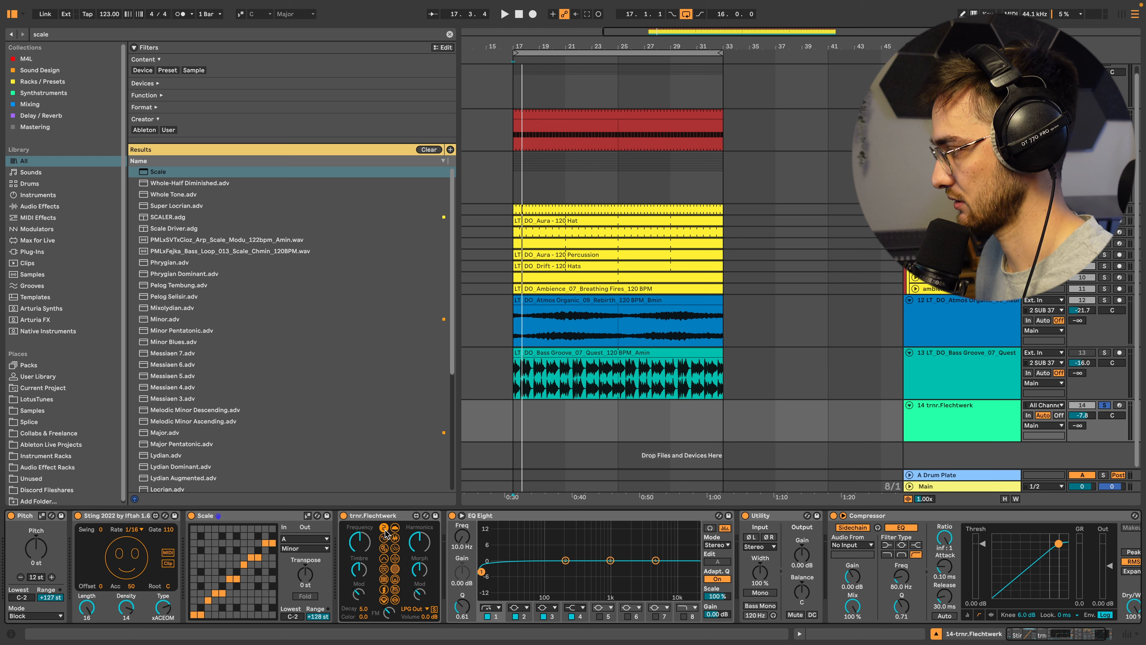
Audition the Flechtwerk sound, lower the track volume to -10.9 dB and set Sting's Root to A
key(space)
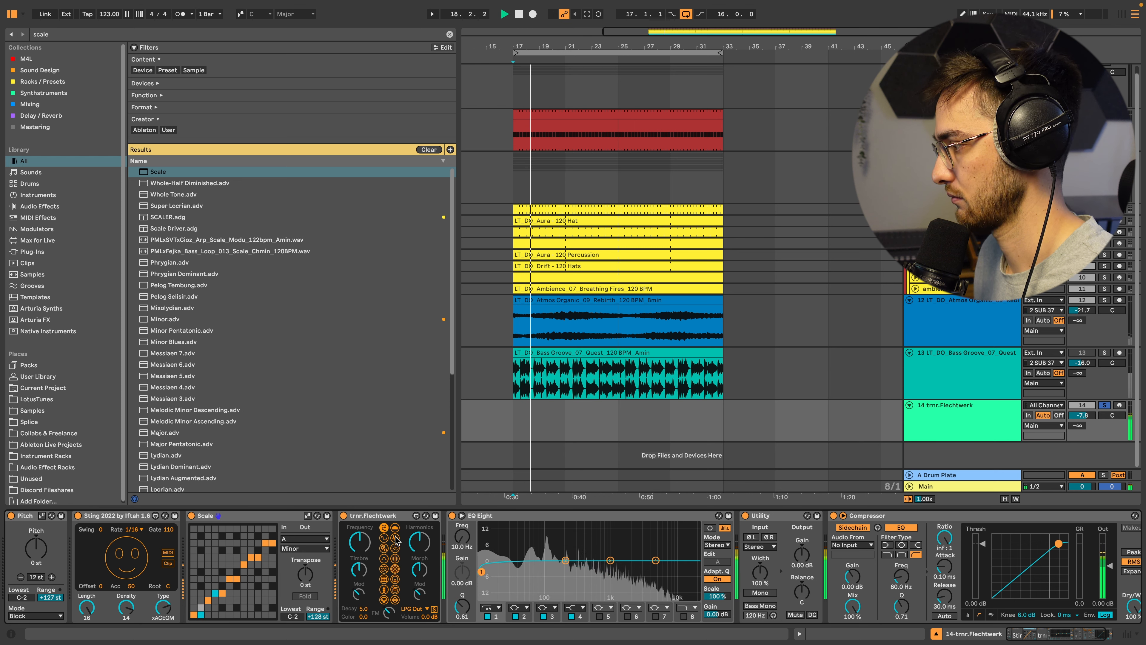
key(space)
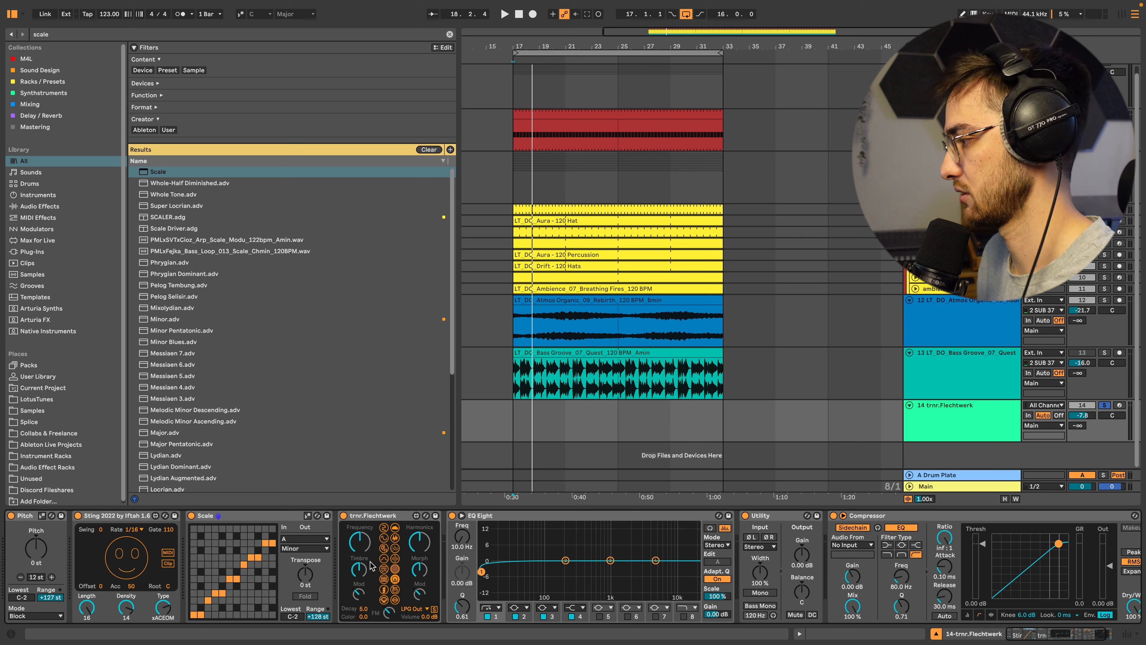
key(space)
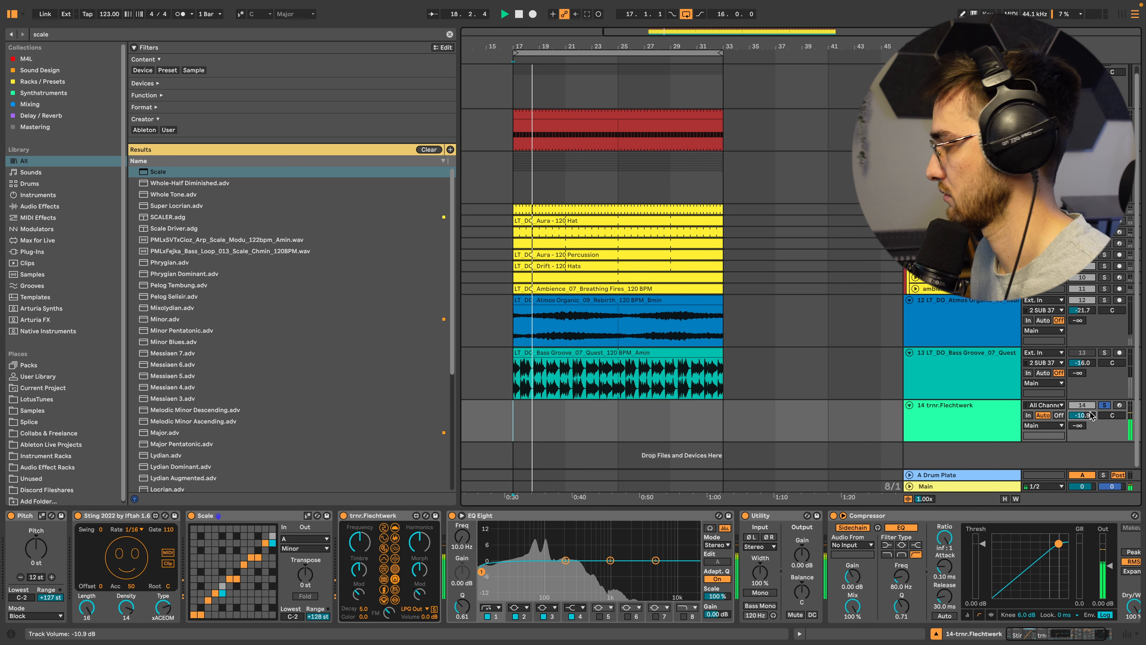
drag(167, 586, 168, 582)
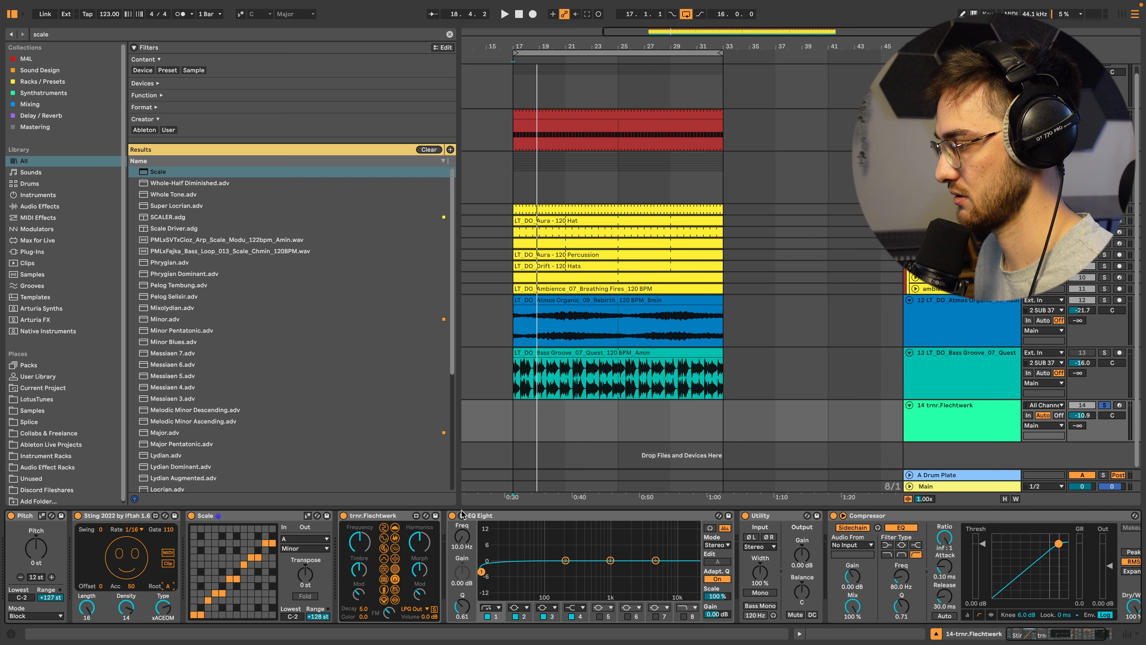
Unsolo the Flechtwerk track, set its volume to -14.6 dB and reduce Sting's Density to 10
key(space)
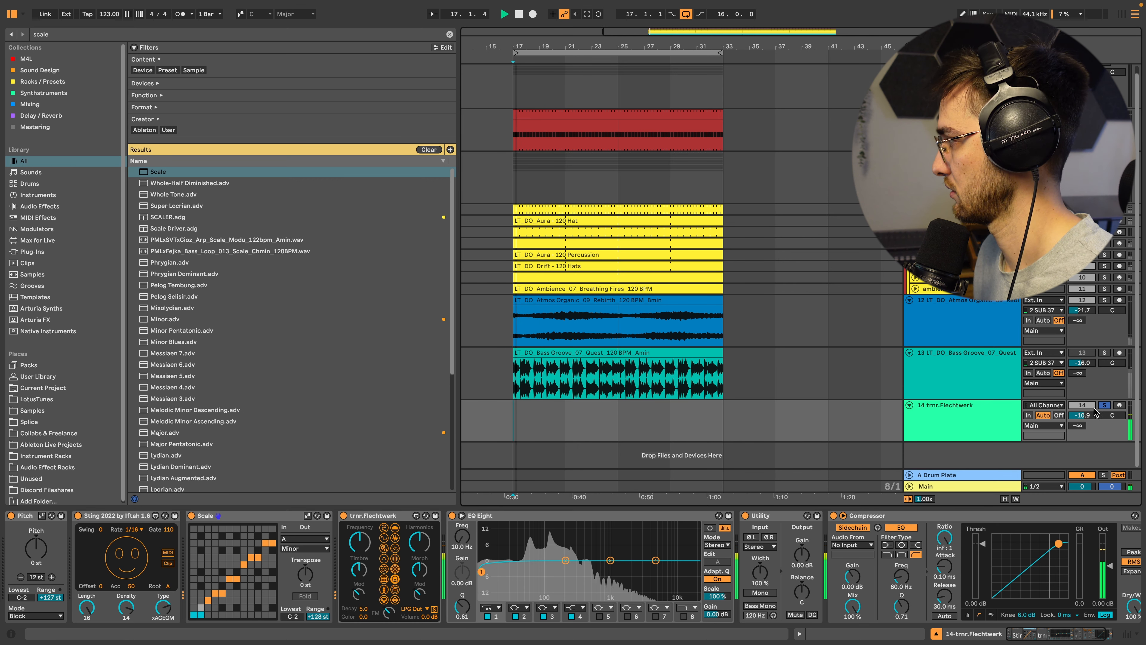
drag(1088, 418, 1088, 434)
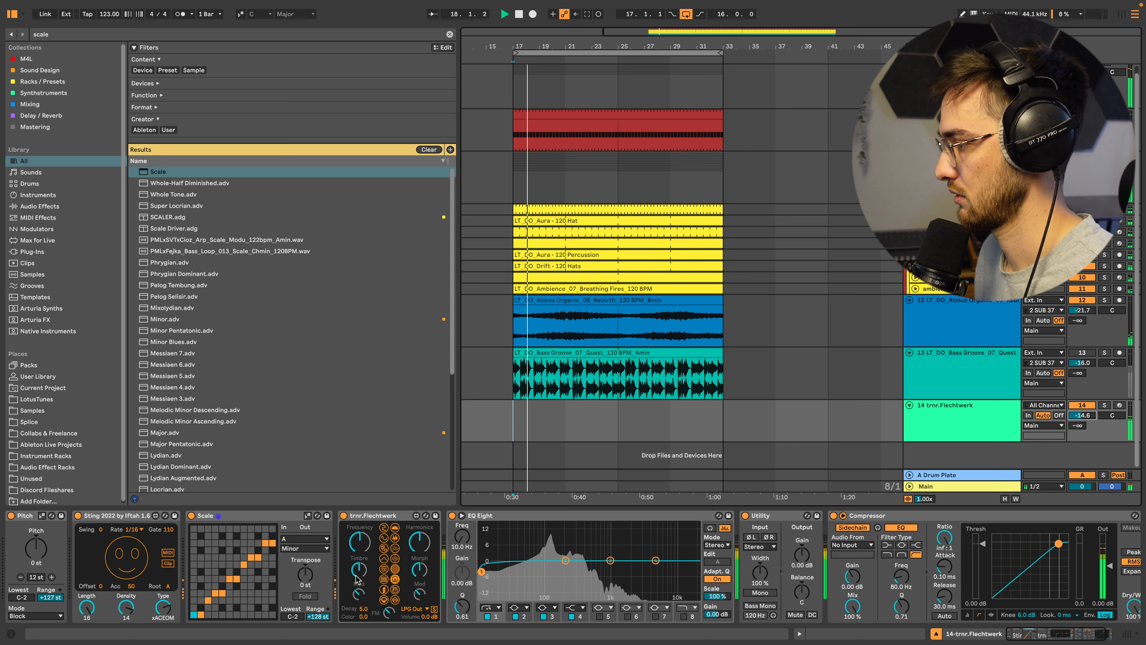
drag(117, 612, 117, 616)
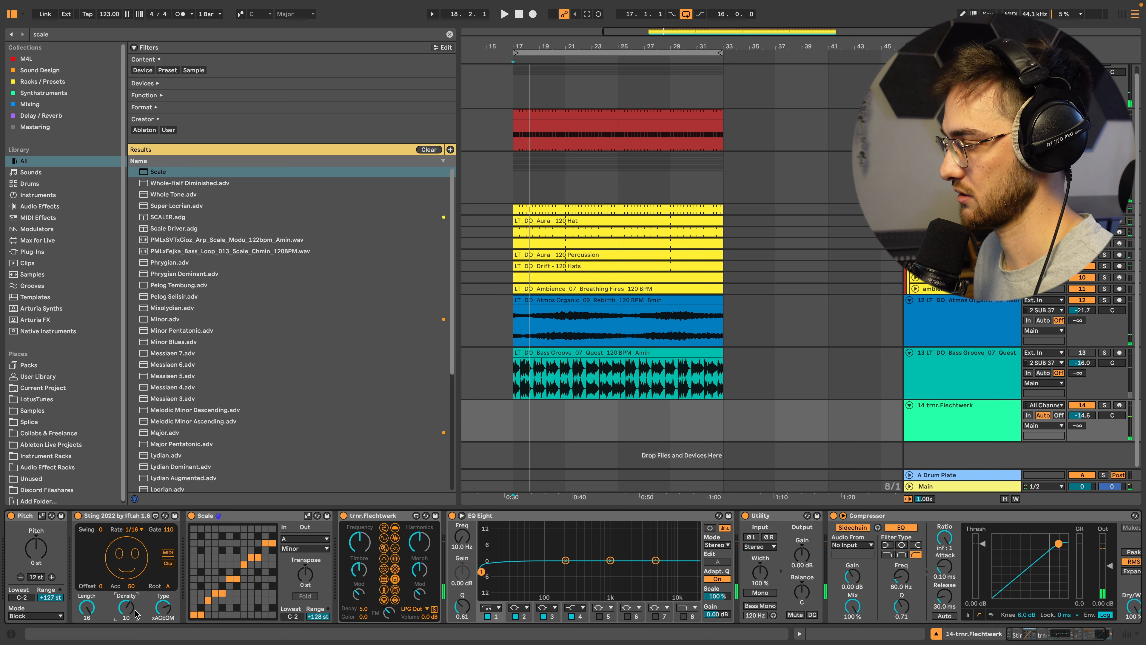
Audition the bassline with the full groove, adjust Flechtwerk's Harmonics, and place the insert marker at 17.1.1 on its track
key(space)
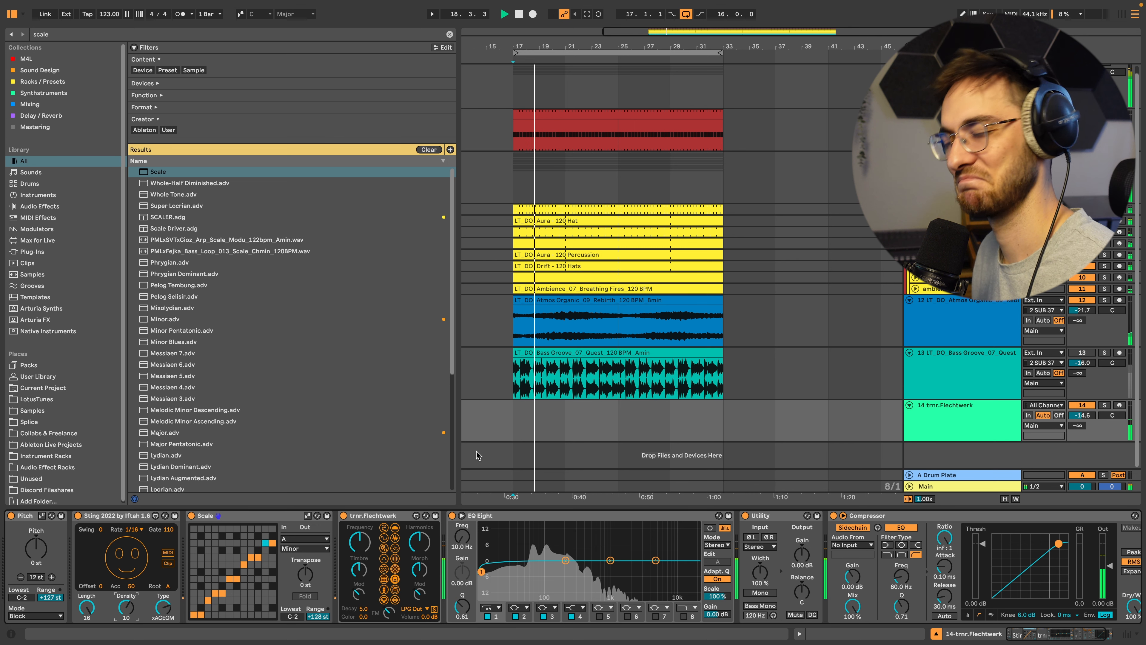
key(space)
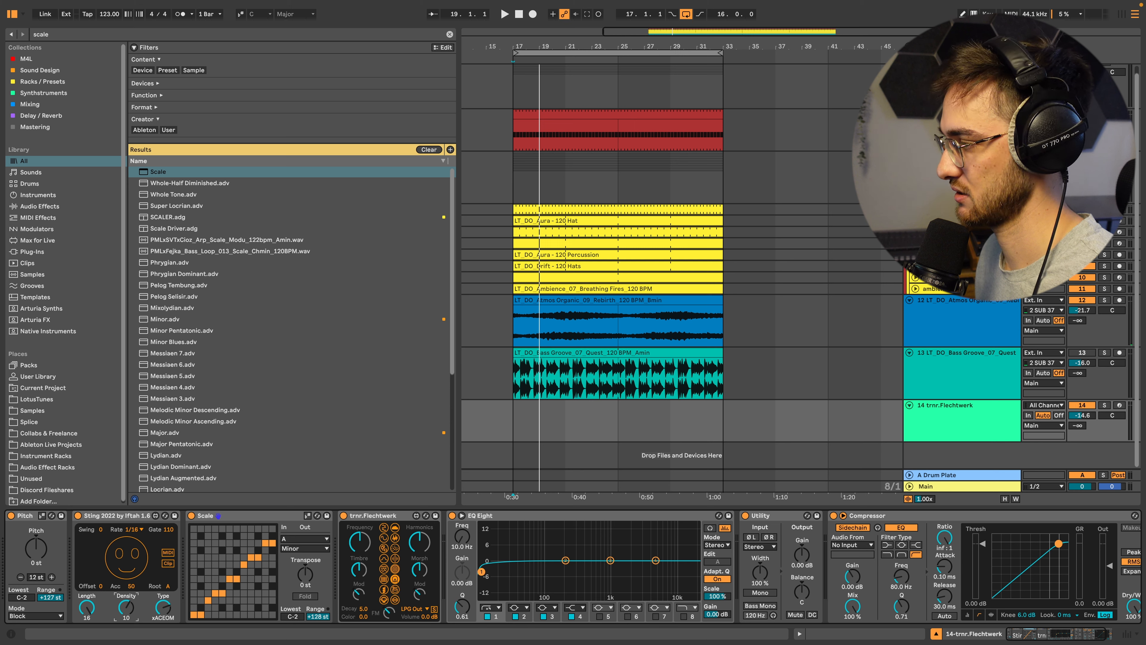
key(space)
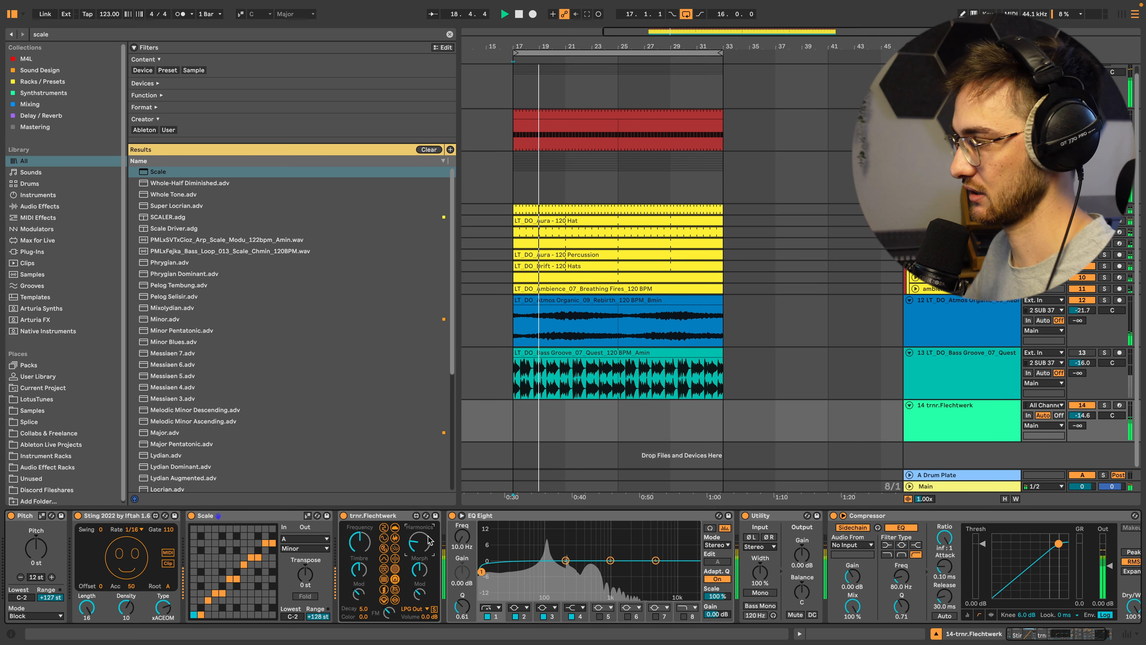
key(space)
click(525, 420)
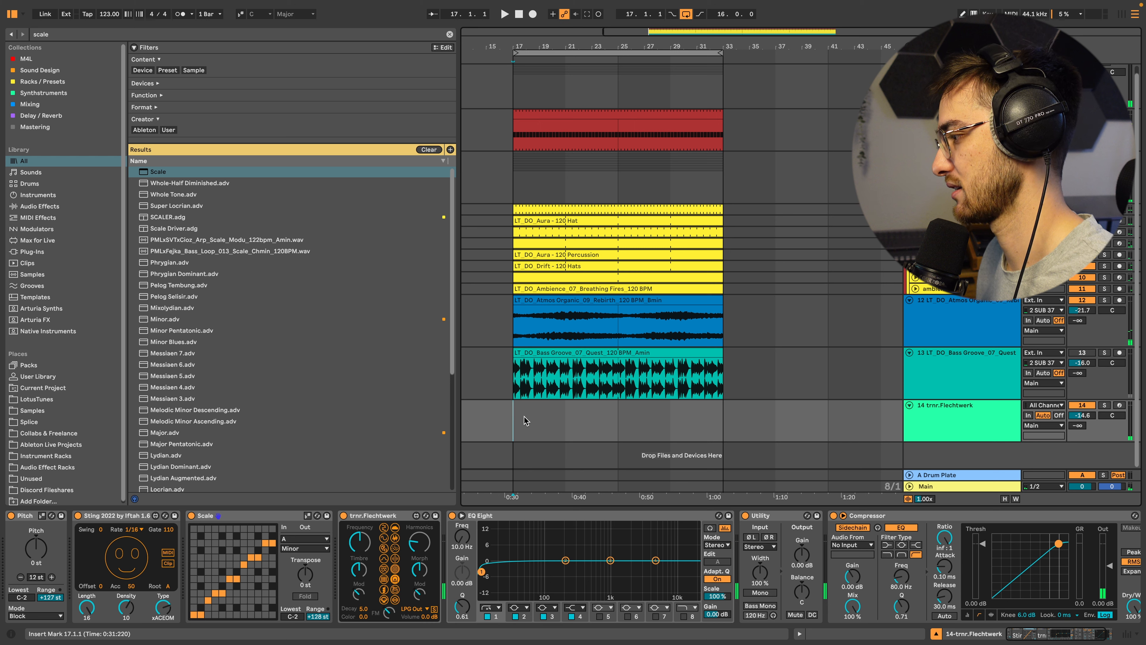
Play the groove from 17.1.1 with the insert marker on the Flechtwerk track
click(926, 428)
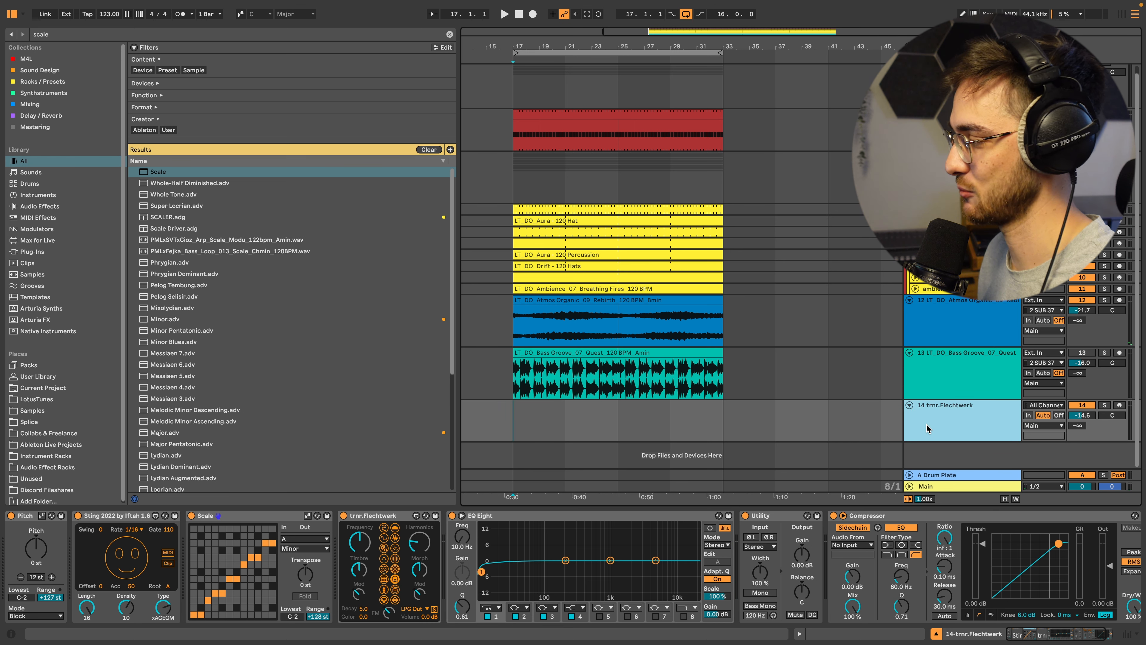
click(517, 428)
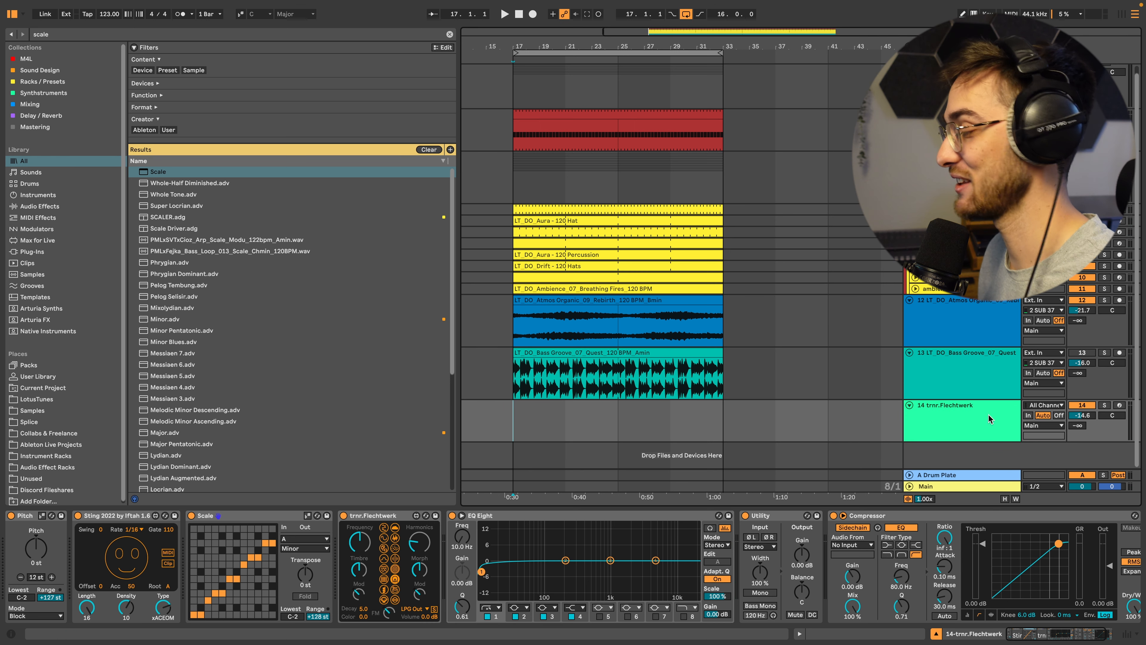
click(525, 425)
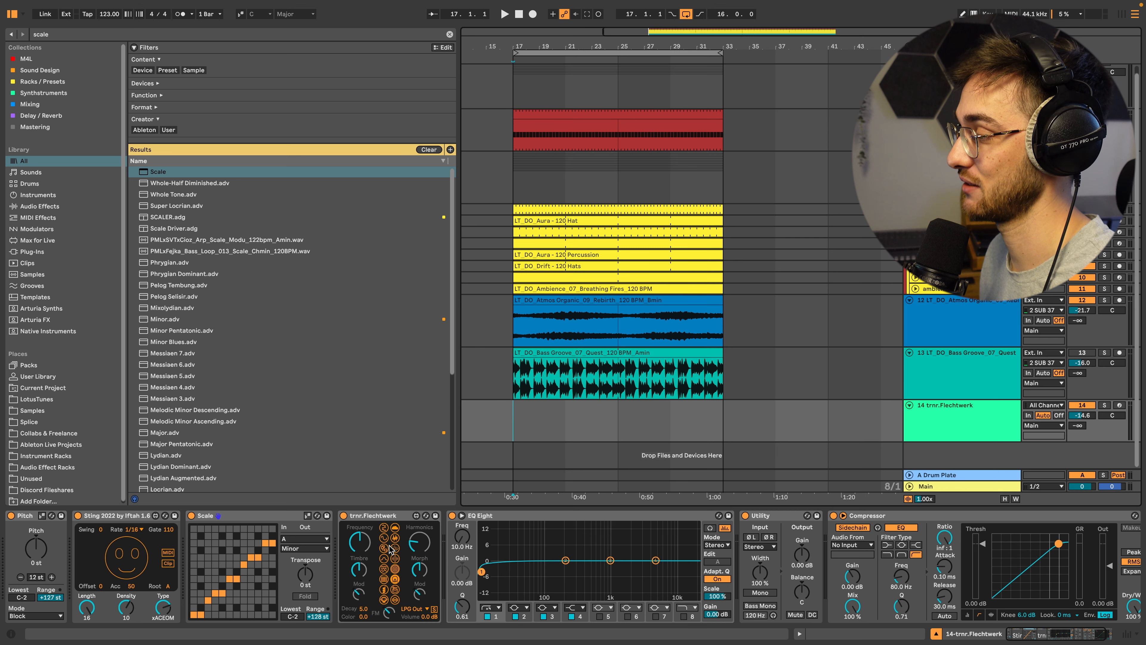
key(space)
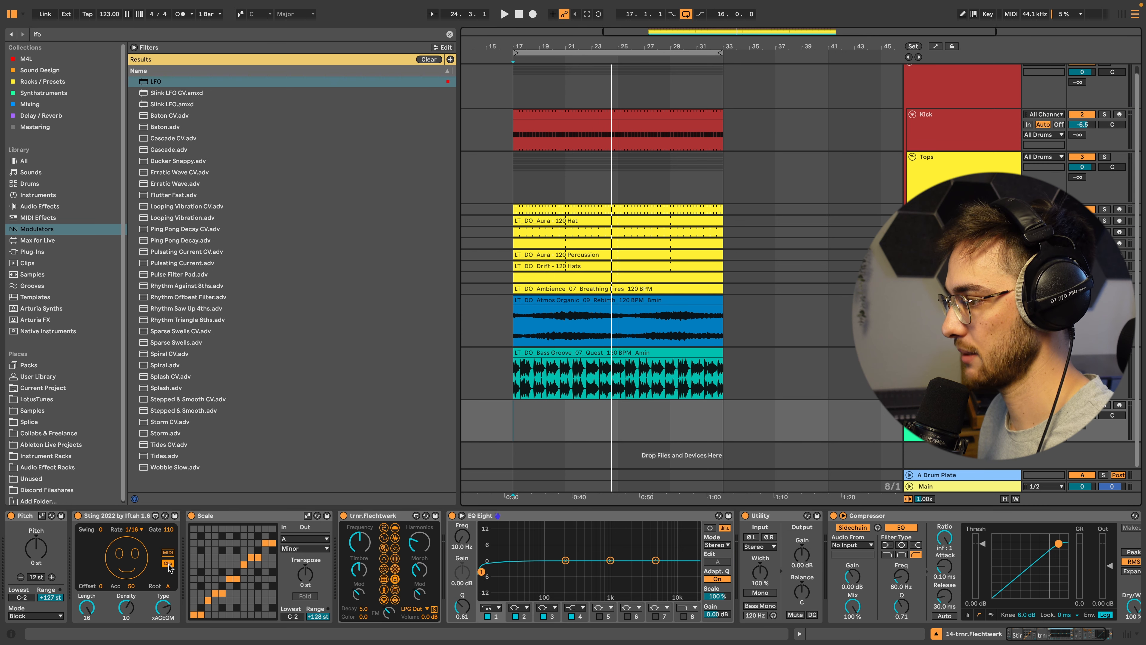
Export Sting's pattern as a MIDI clip and place it on the Flechtwerk track in the arrangement from 17.1.1 to 33.1.1
click(171, 564)
key(Tab)
drag(1058, 52, 723, 410)
key(Tab)
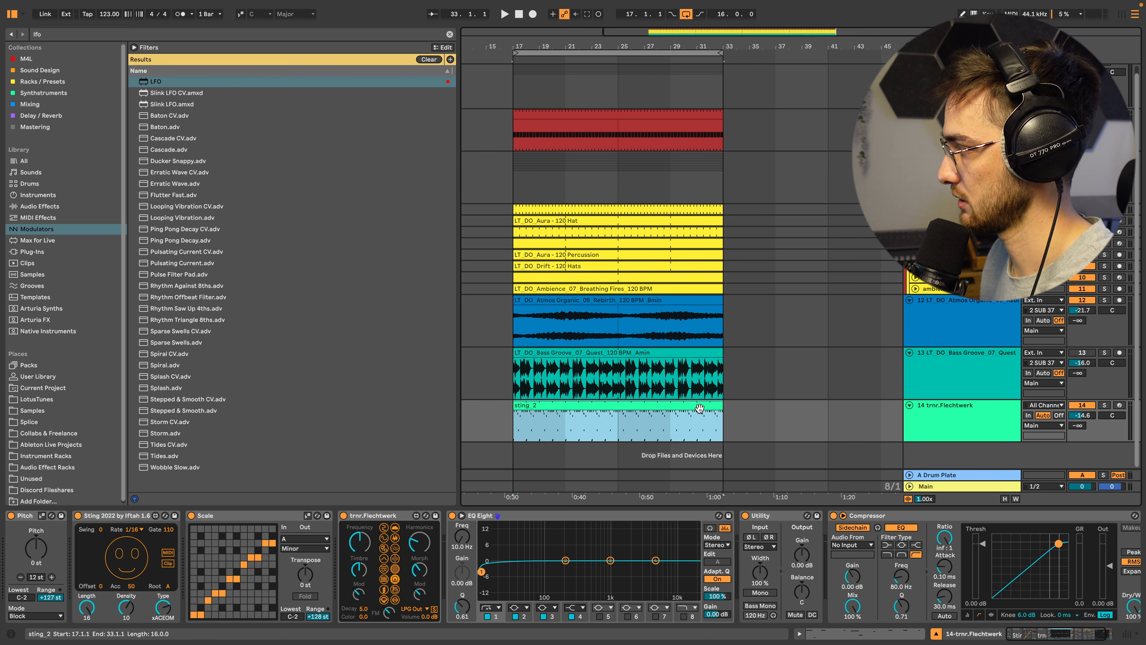
Deactivate Sting and Scale, then audition the sting_2 clip soloed while checking EQ Eight's eighth band
click(226, 515)
key(0)
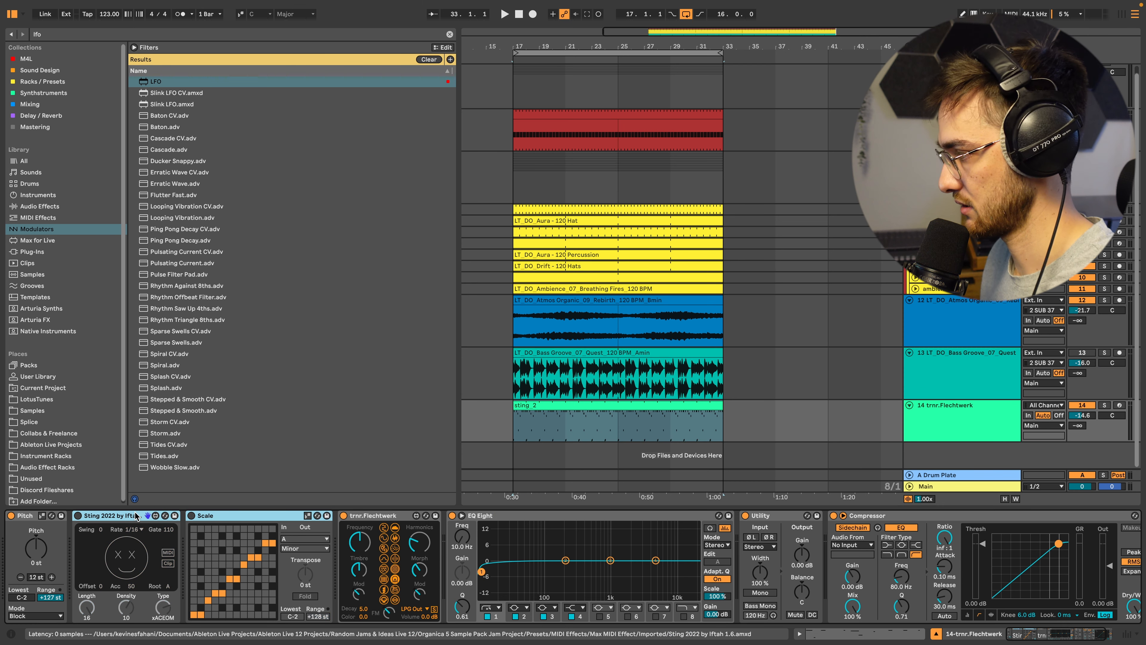
click(677, 405)
key(space)
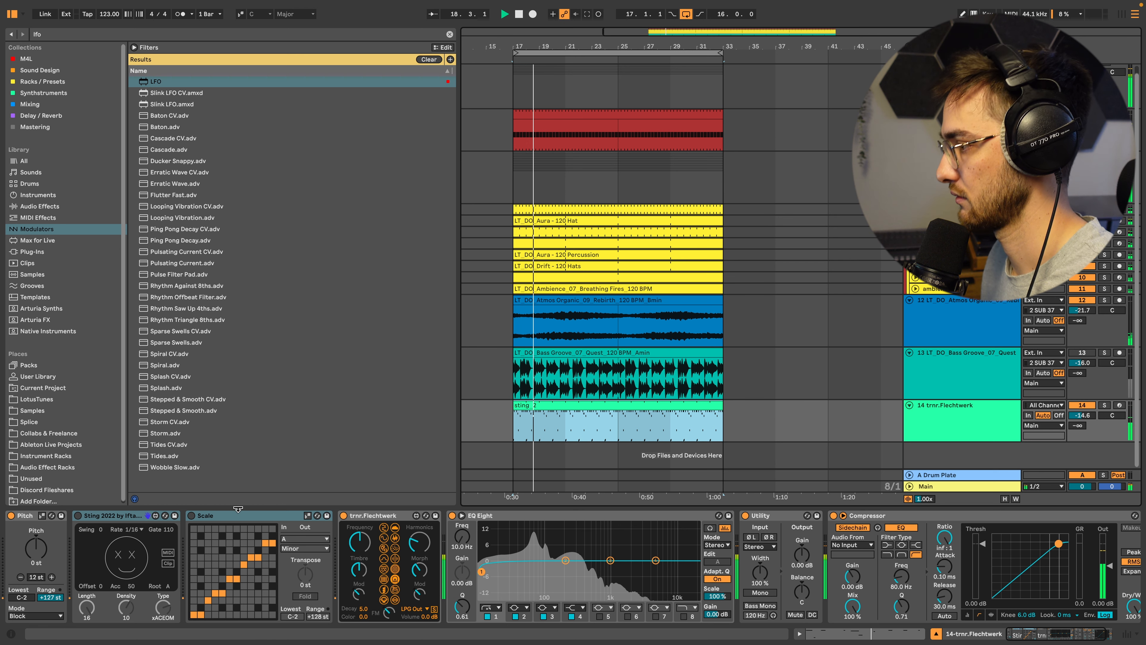
click(543, 413)
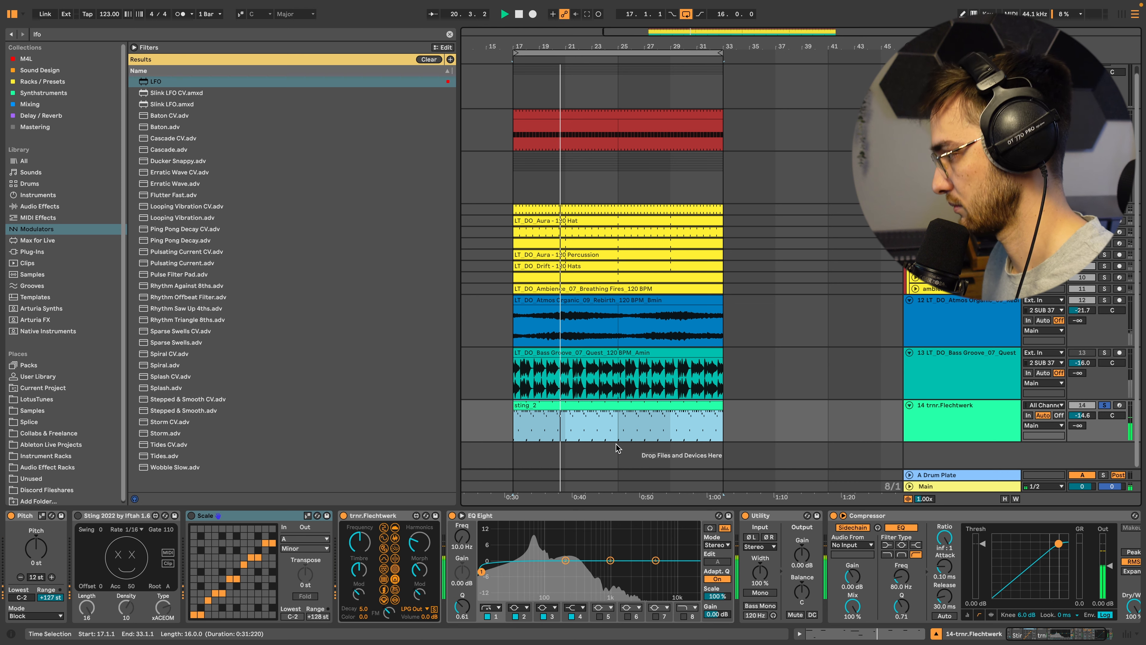
click(684, 618)
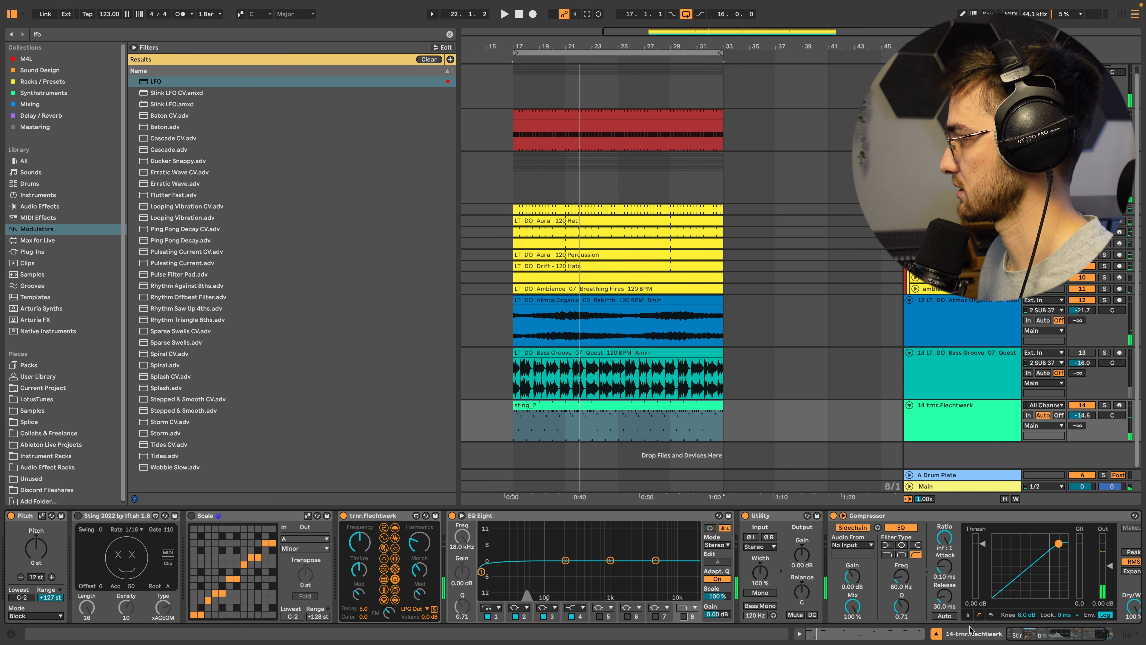
Sidechain the Flechtwerk track's Compressor to the Kick and lower its threshold to -31.5 dB
drag(1031, 635, 1042, 637)
click(805, 525)
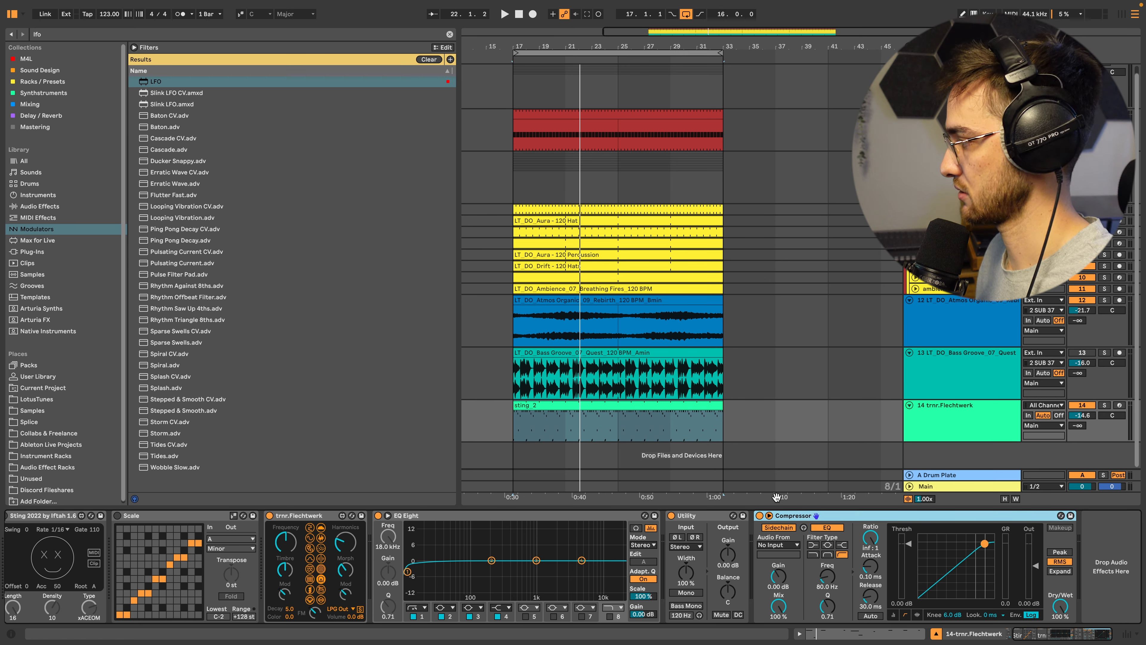
click(774, 546)
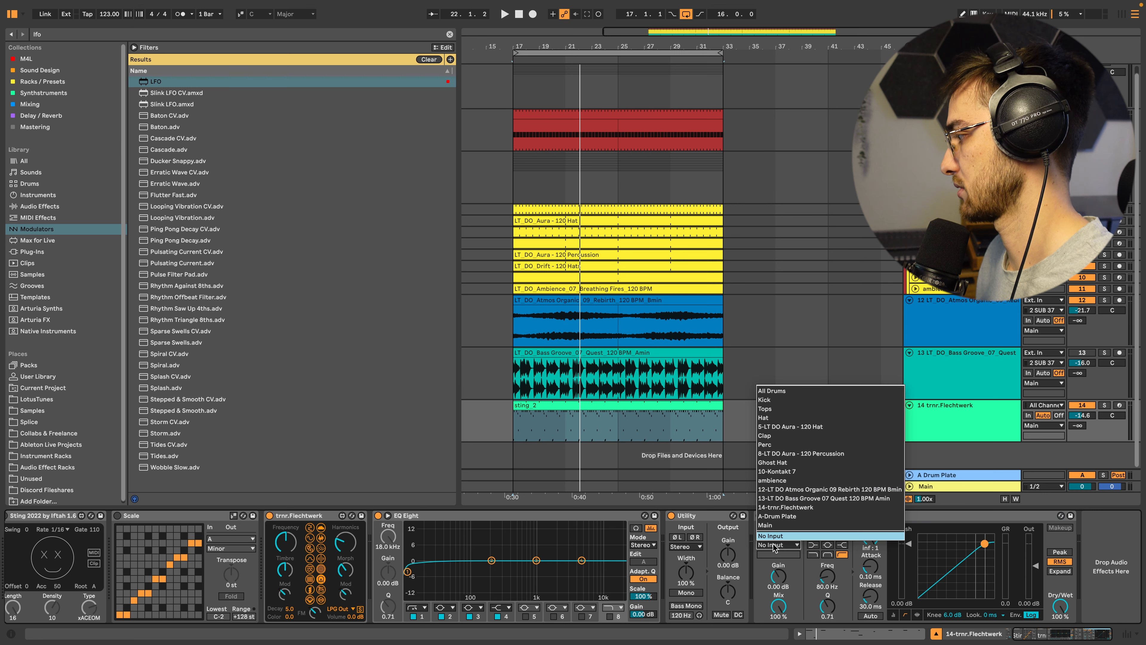
click(774, 402)
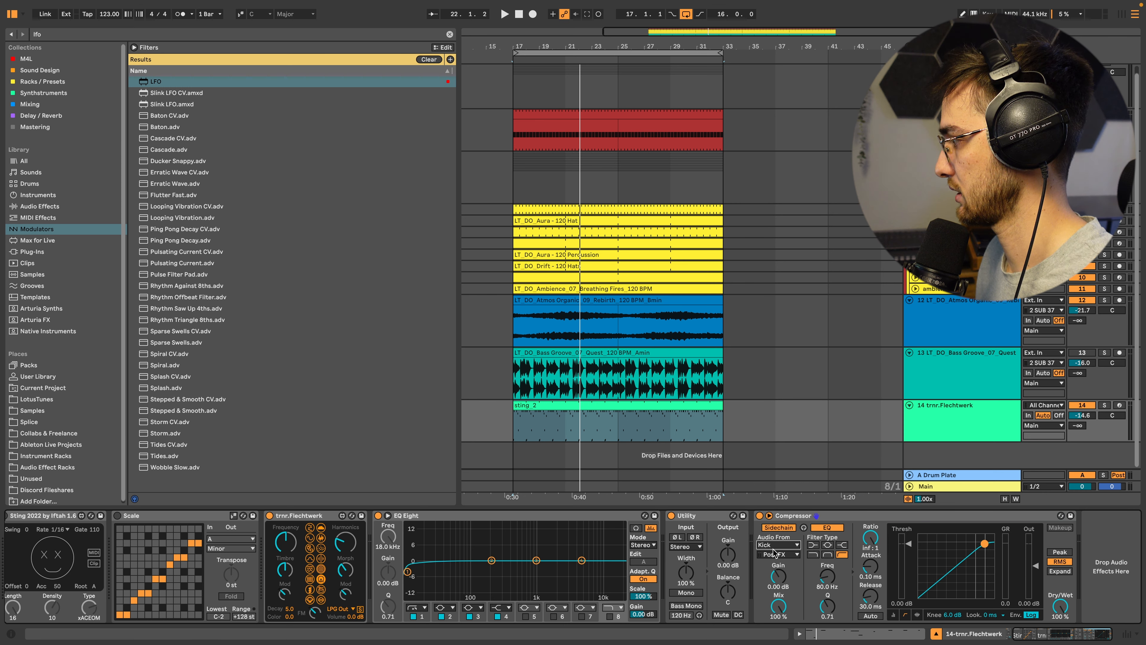
drag(909, 546, 909, 584)
key(space)
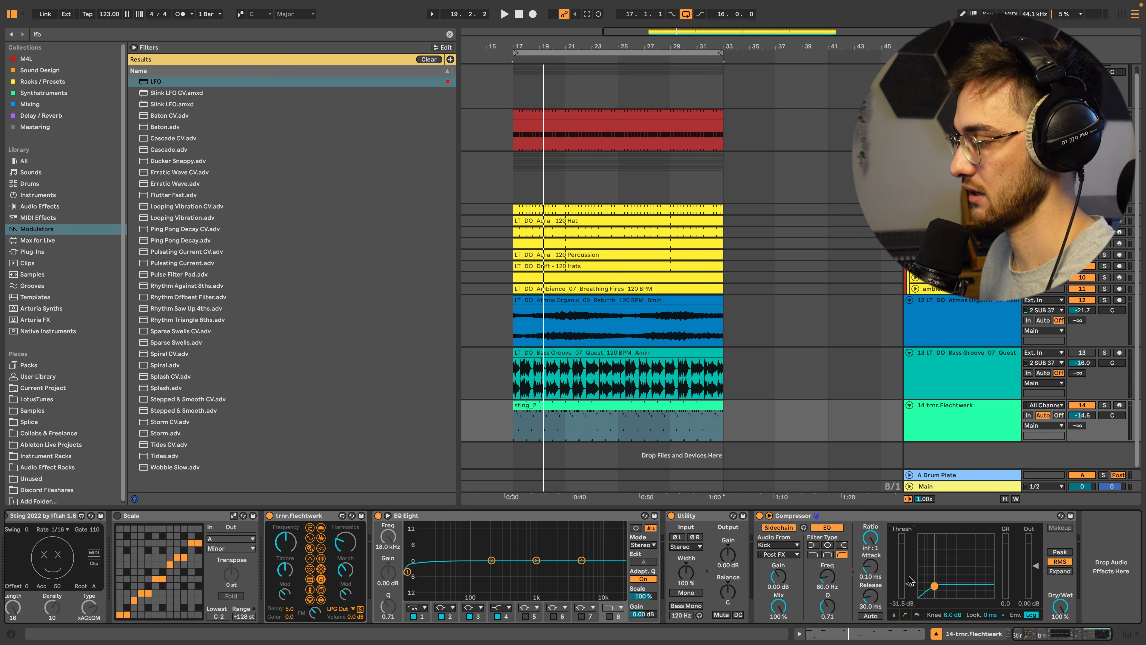
Set the Compressor's Release to 79.6 ms while auditioning the groove, and save the set
key(space)
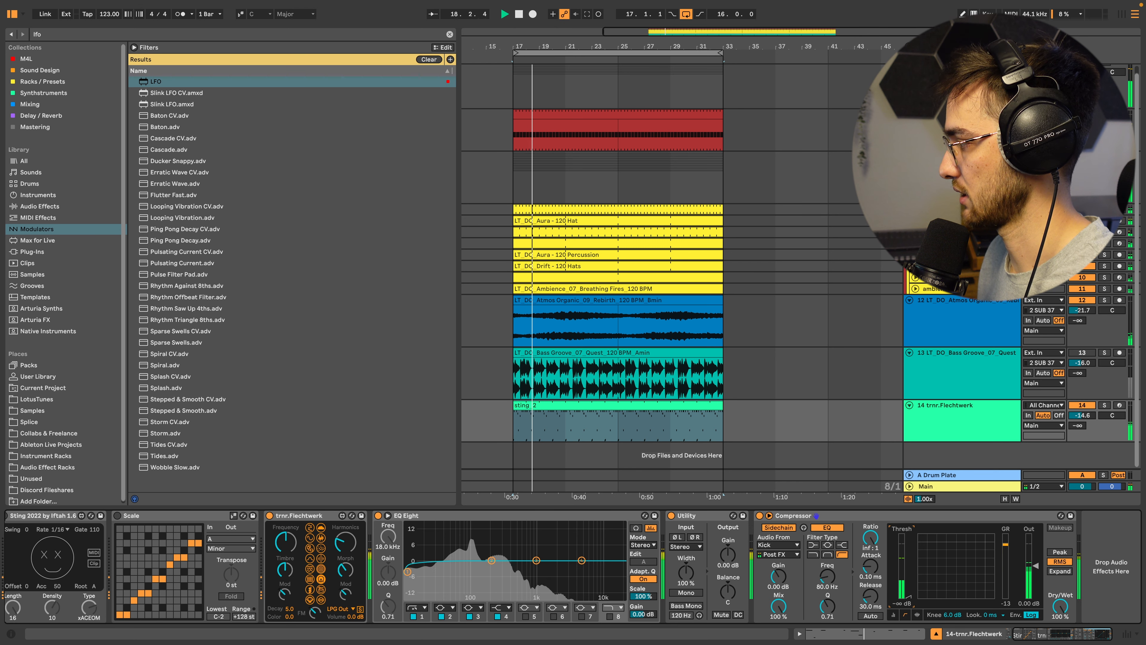
drag(867, 599, 870, 572)
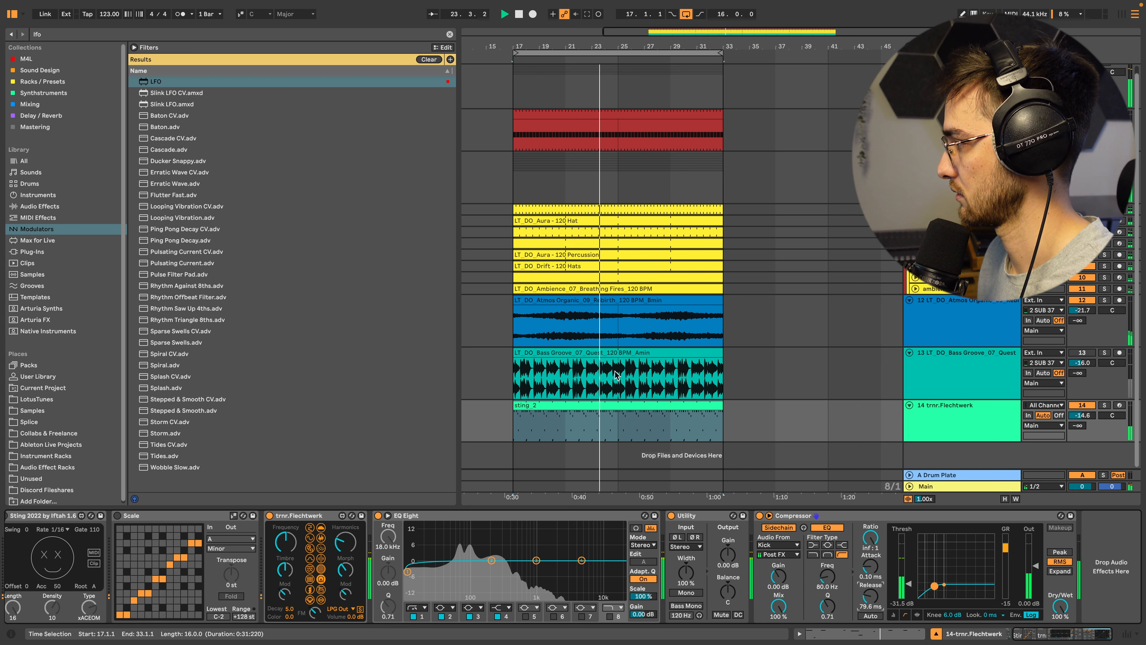
click(604, 405)
key(ctrl+s)
Insert a new MIDI track below Flechtwerk and load the Diva plug-in instrument on it
click(931, 404)
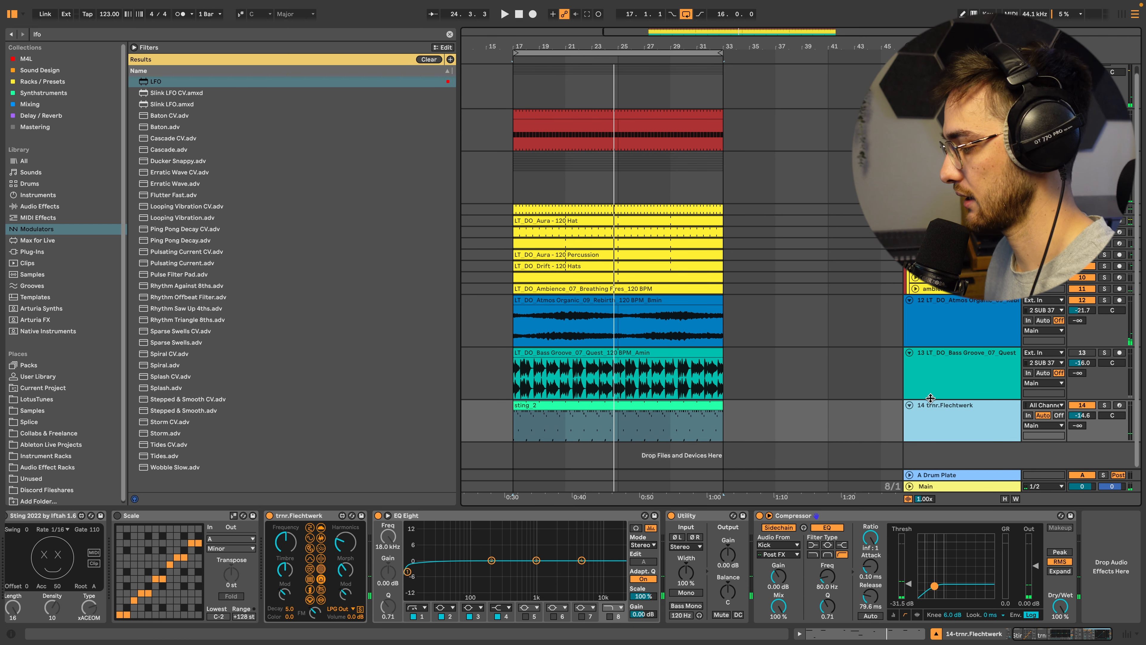
key(ctrl+shift+t)
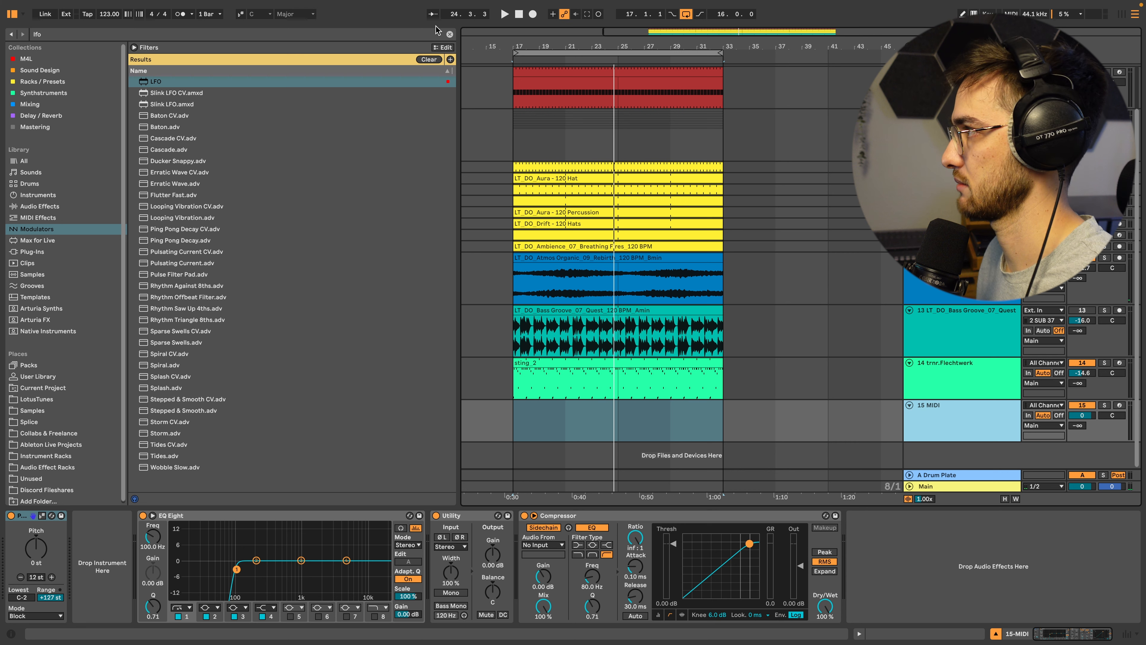
click(447, 37)
click(450, 35)
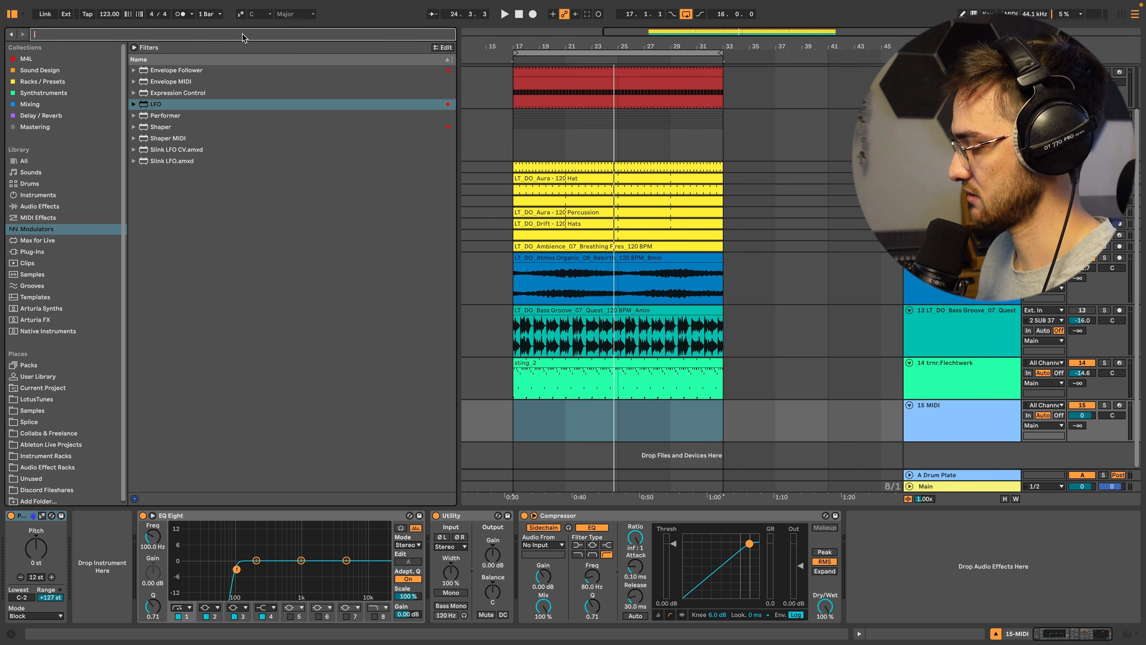
text(diva)
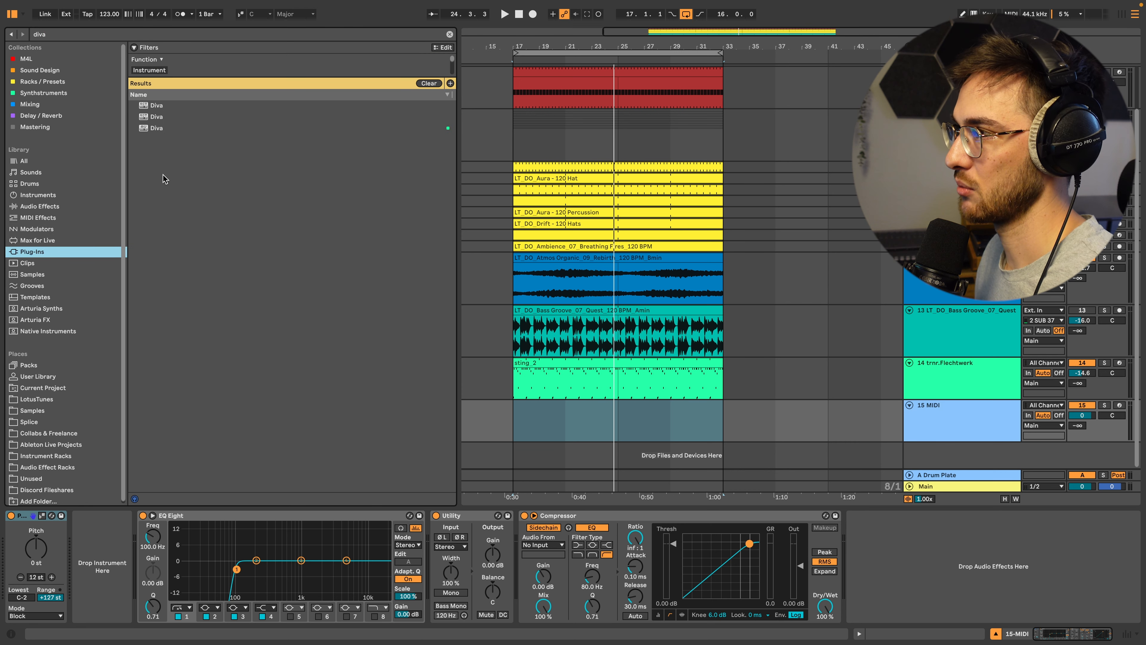
double_click(146, 134)
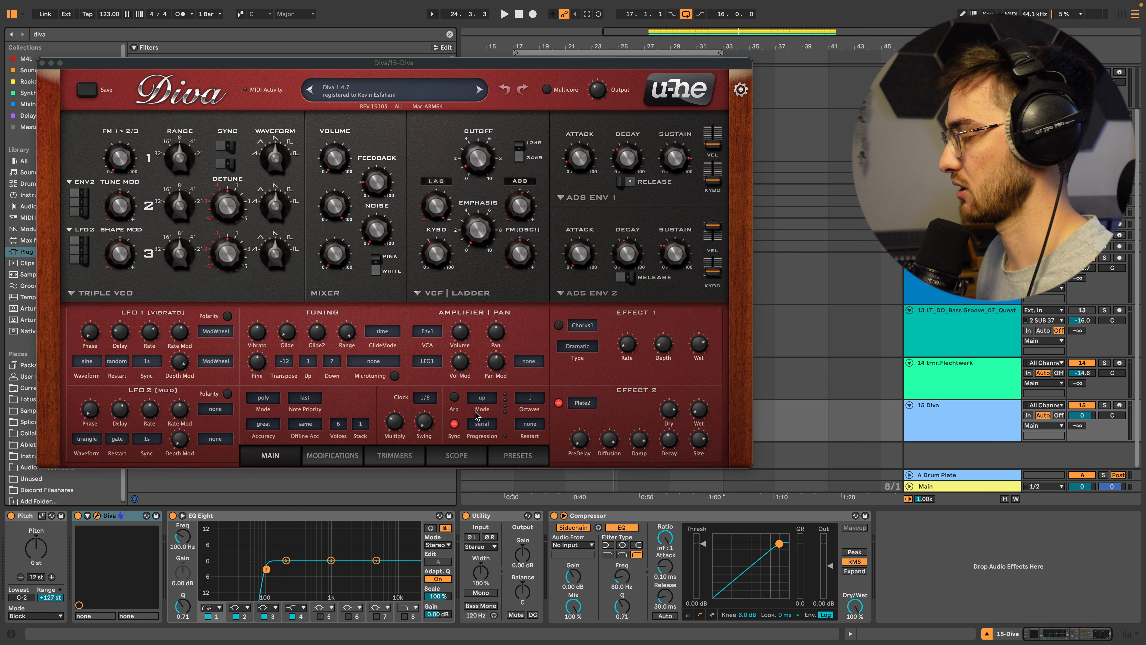
Load Diva's PL - Songstarter 12 preset from the Tulum folder of LotusTunes Presets and arm the track for recording
click(517, 455)
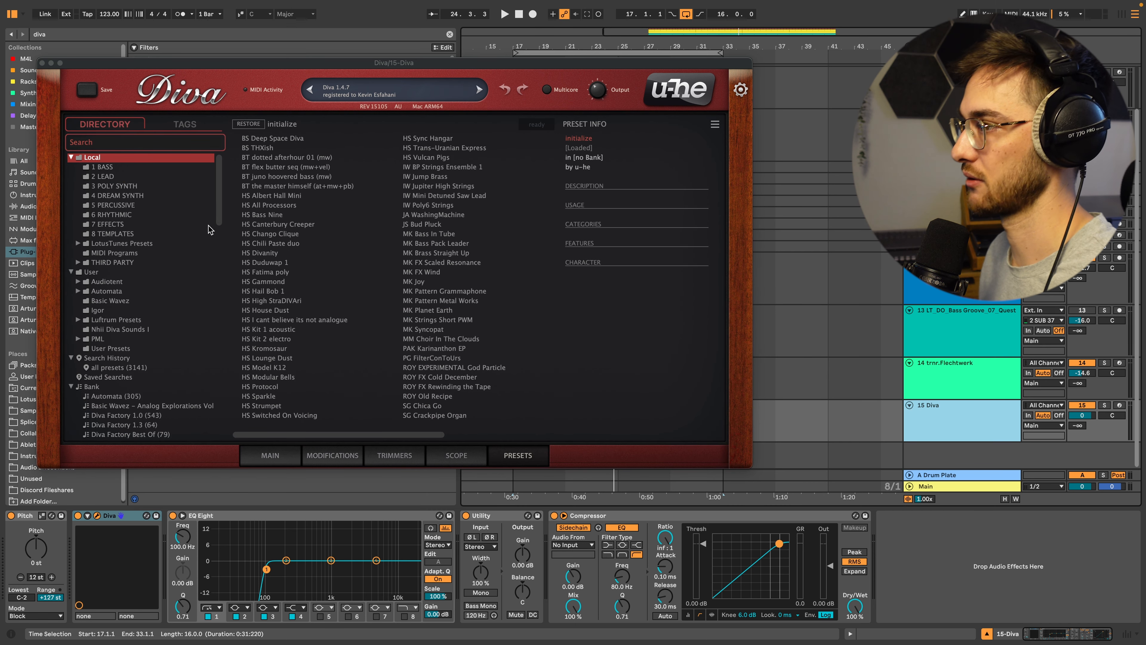
click(77, 244)
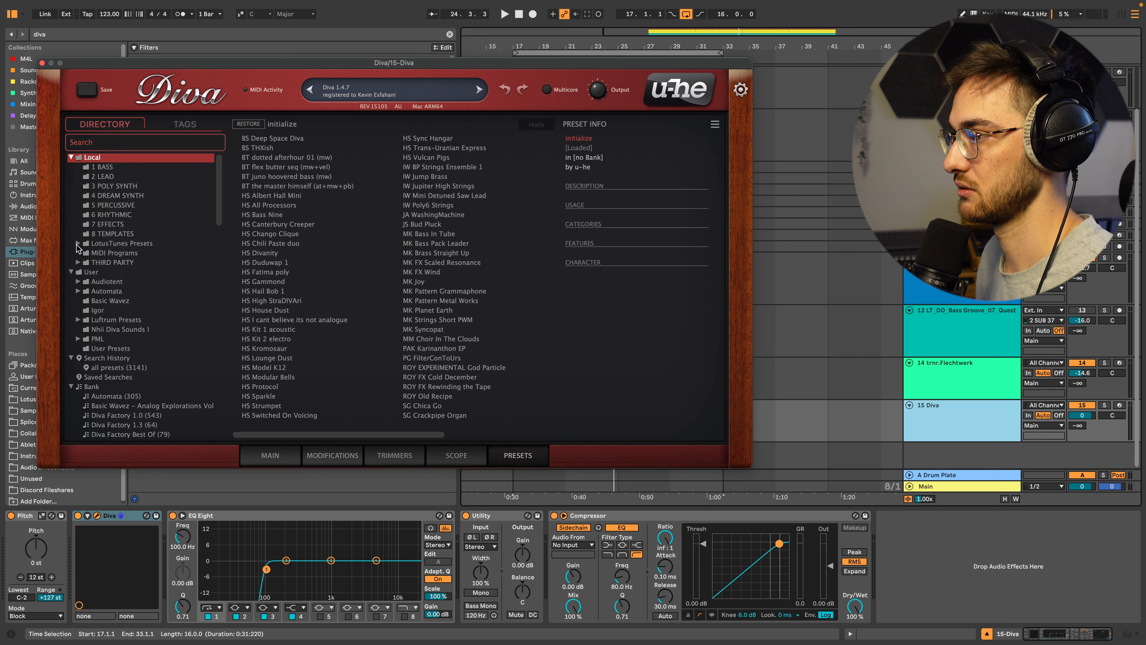
click(108, 272)
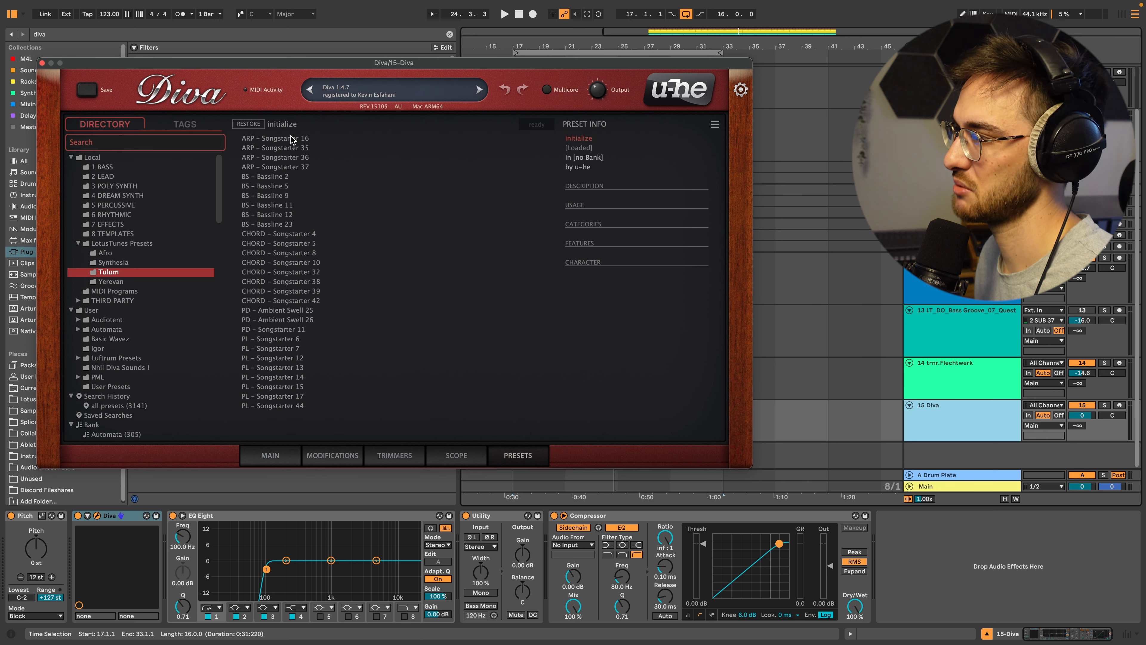
click(287, 357)
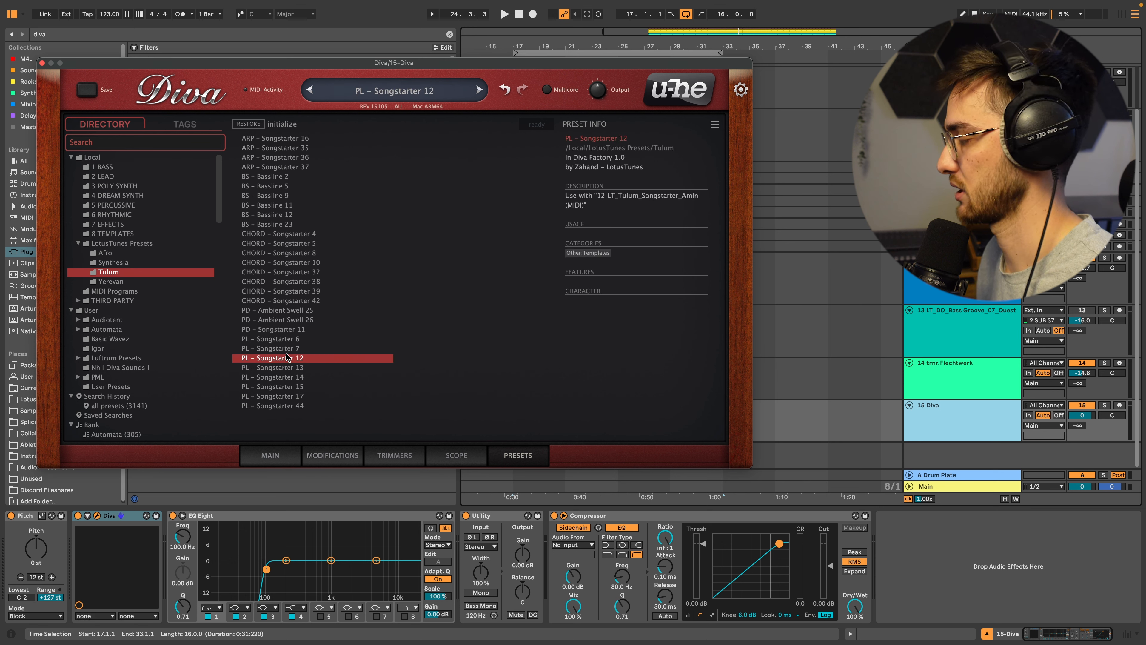
click(1120, 405)
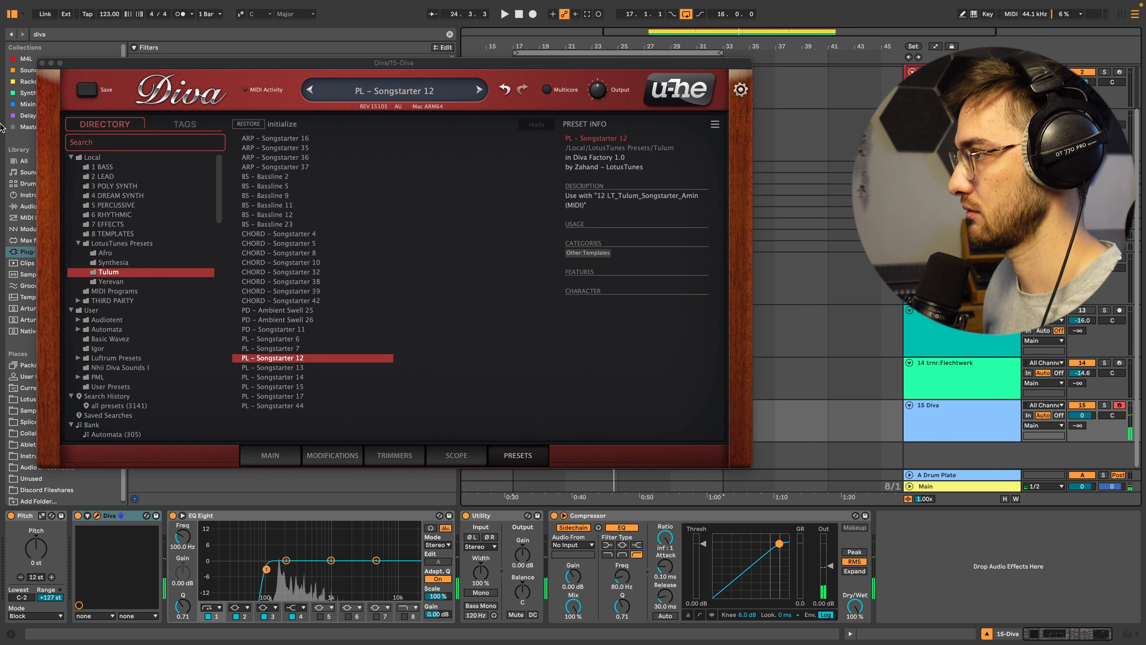
Review the preset's oscillator, filter and envelope settings in Diva, and close the plug-in window
click(97, 516)
click(97, 516)
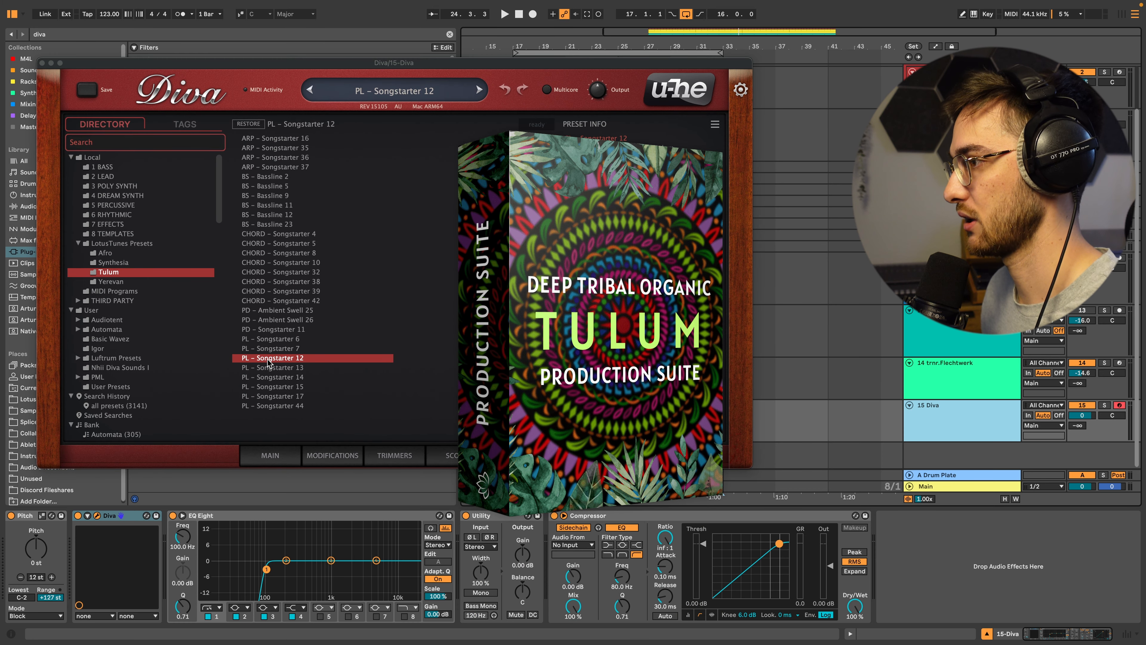
click(269, 455)
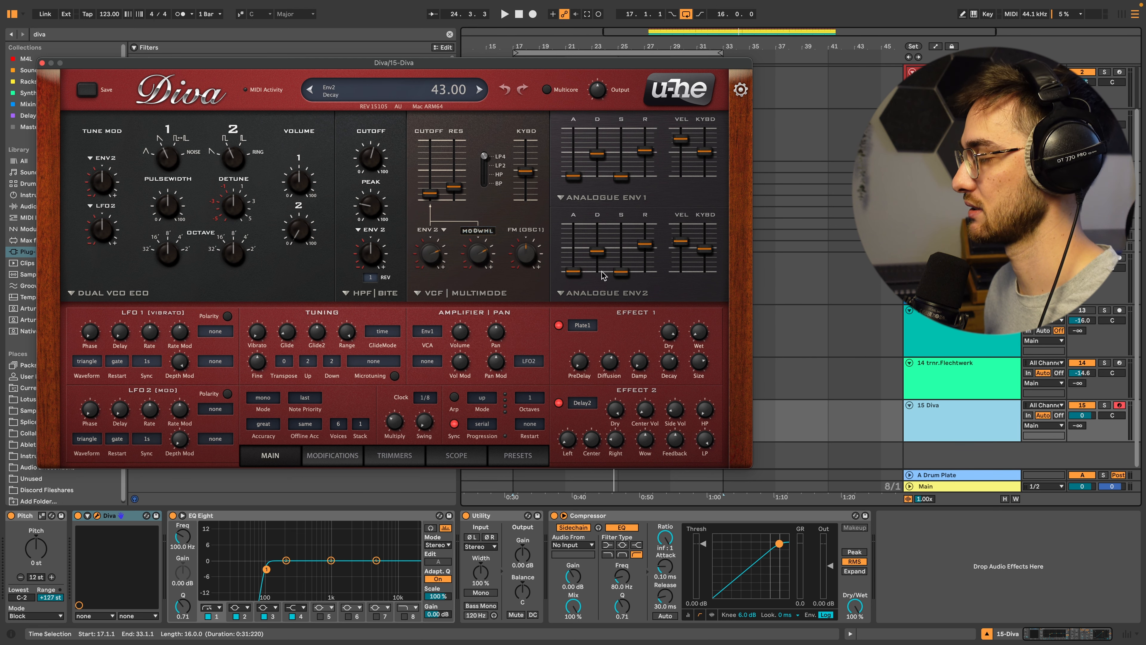
click(42, 63)
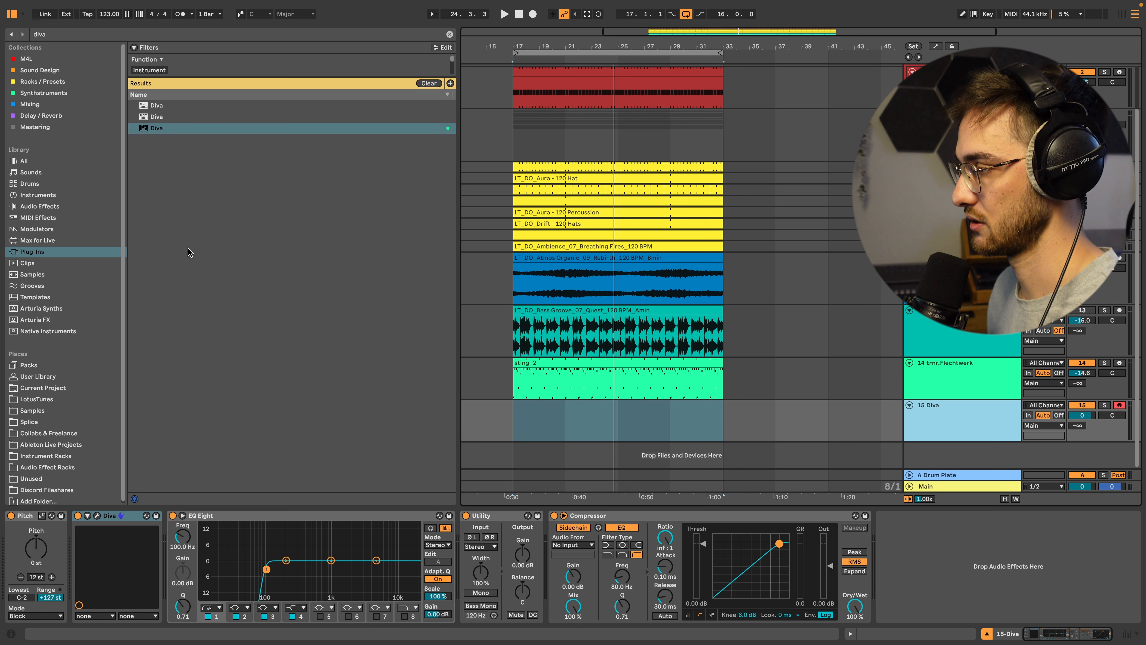
Set the set's scale to A Minor
click(251, 17)
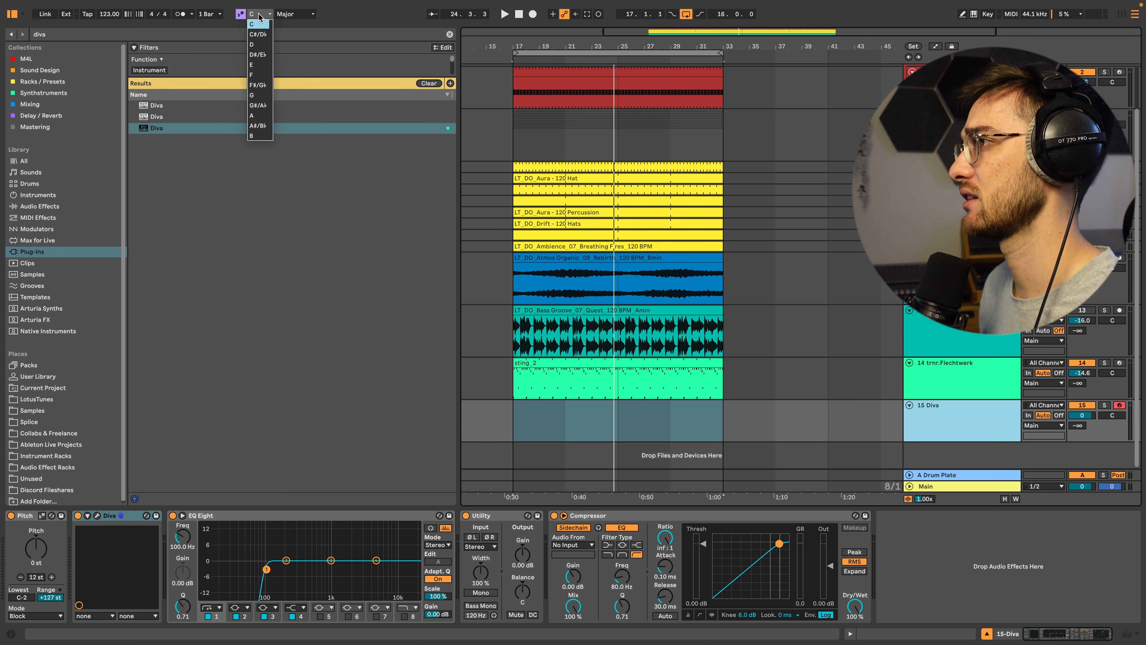
click(251, 117)
click(285, 14)
click(288, 35)
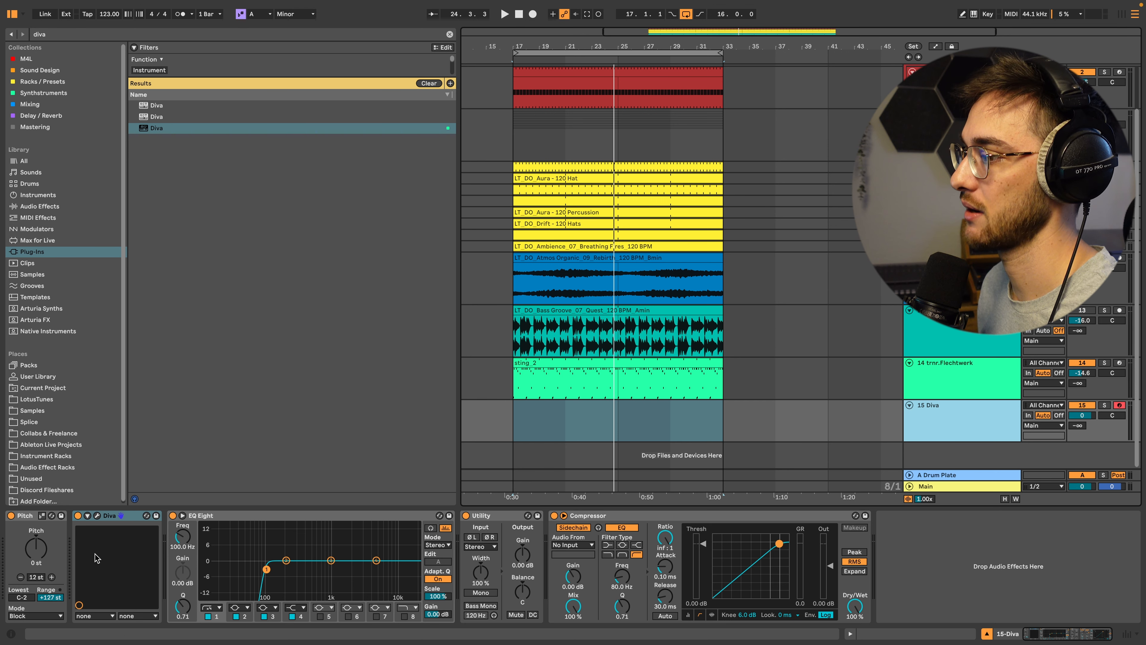
Try a second Pitch device before Diva, remove it, and make the remaining Pitch device follow the set's scale
click(33, 515)
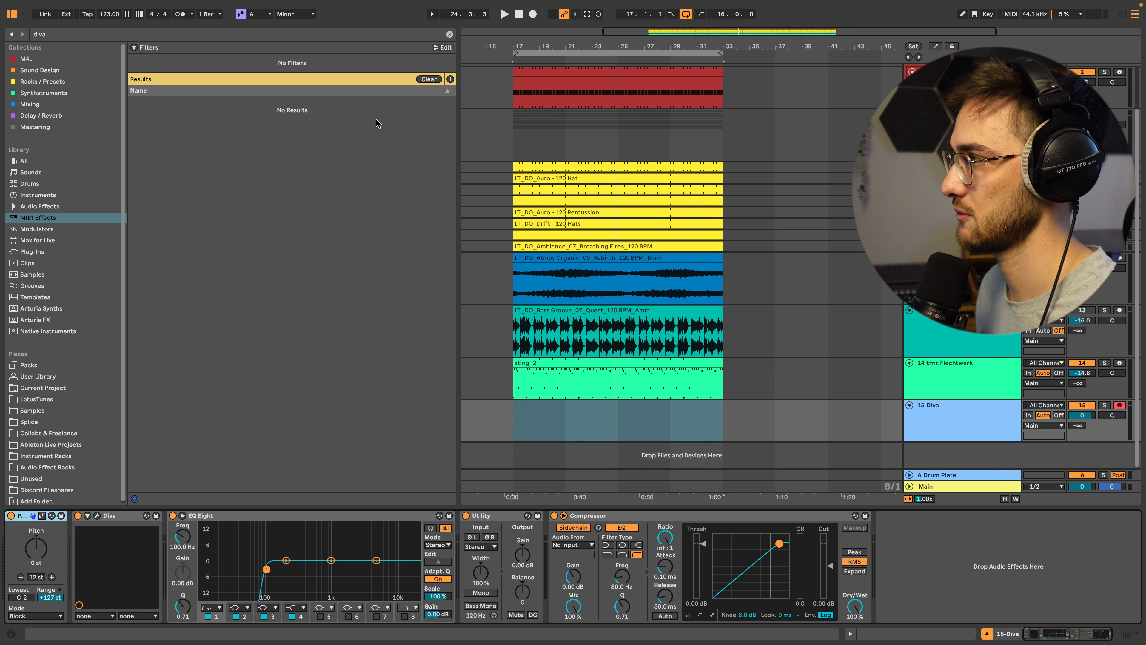
click(449, 34)
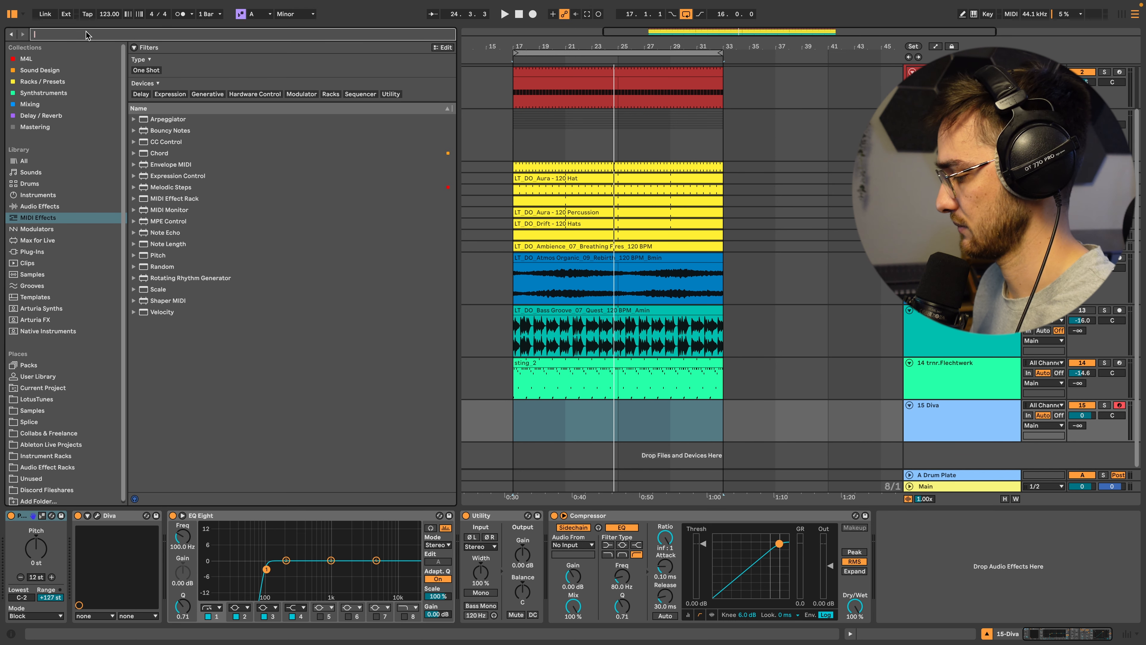
text(tch)
key(Return)
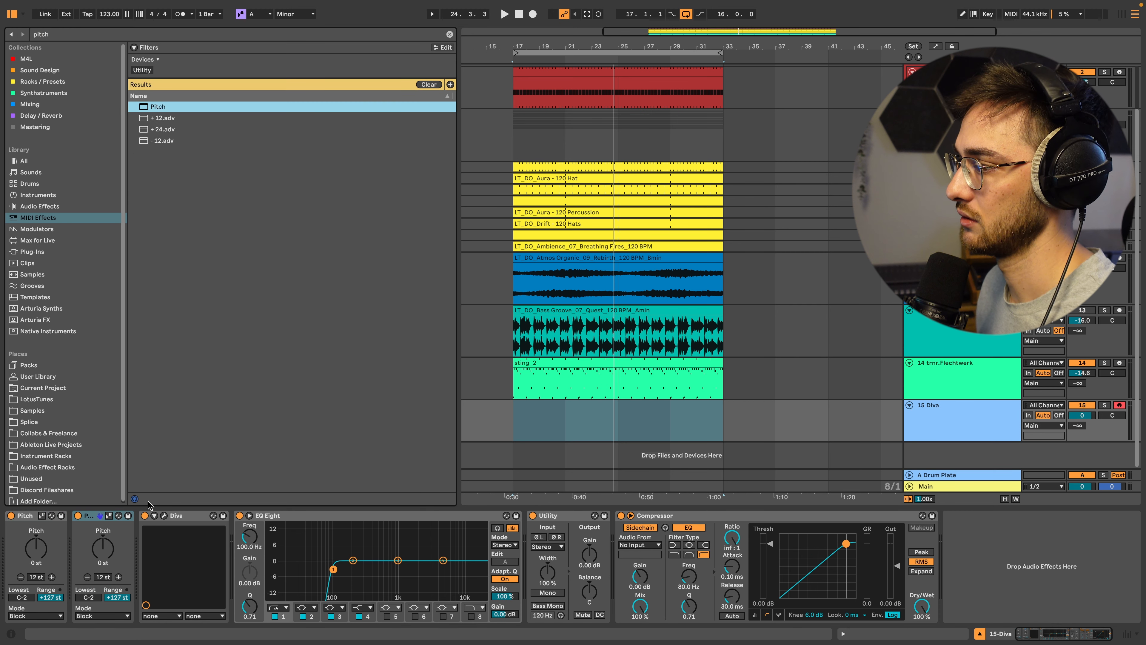
click(88, 536)
key(Delete)
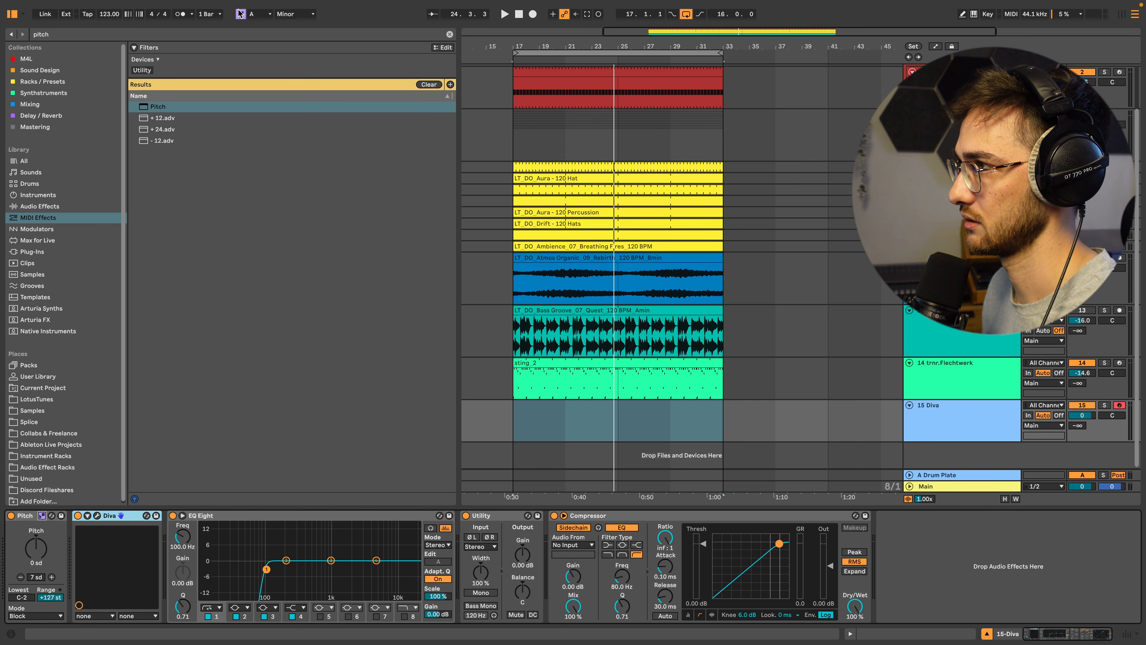
Record a melody on the Diva track from bar 17 and keep only a four-bar section of it at bar 17
click(523, 421)
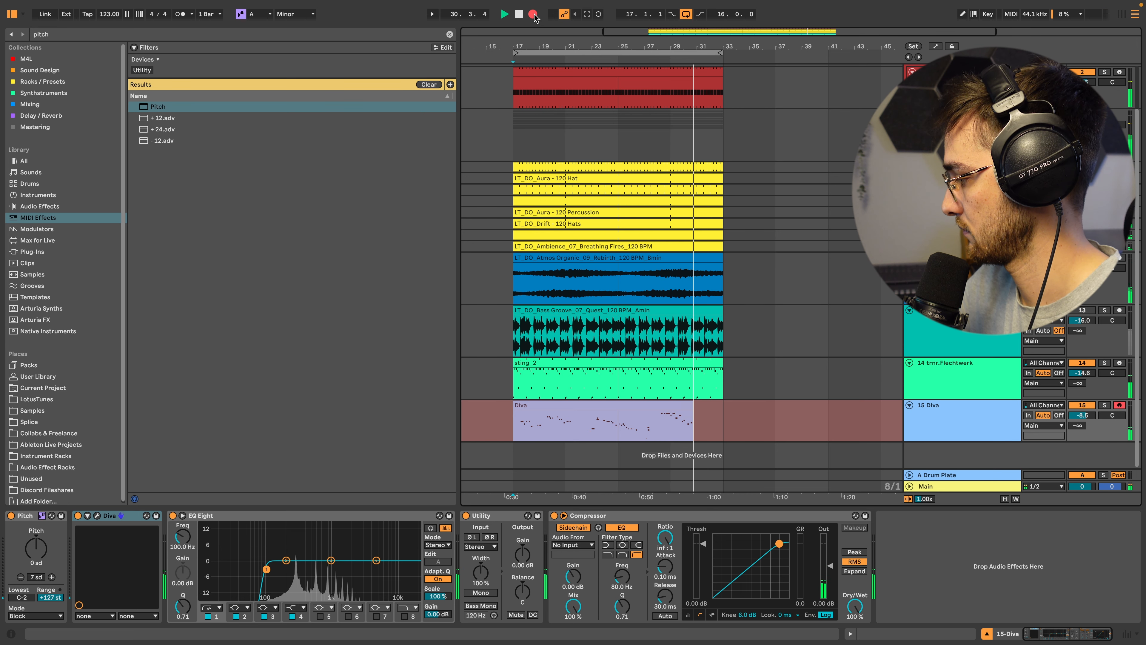
key(space)
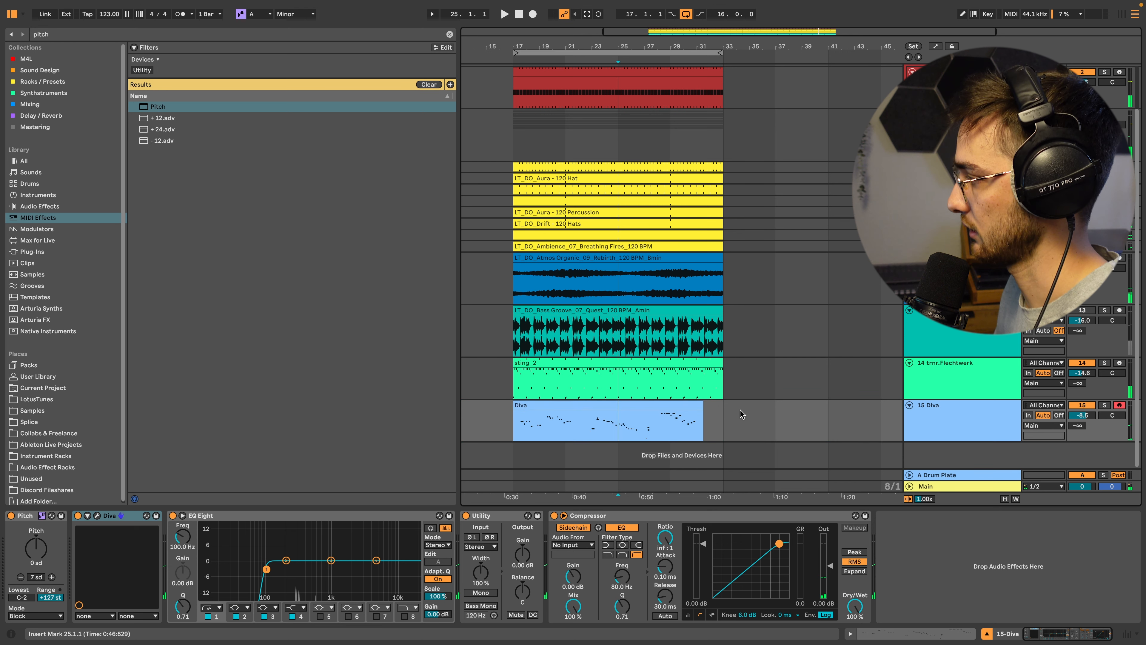
right_click(789, 441)
click(899, 546)
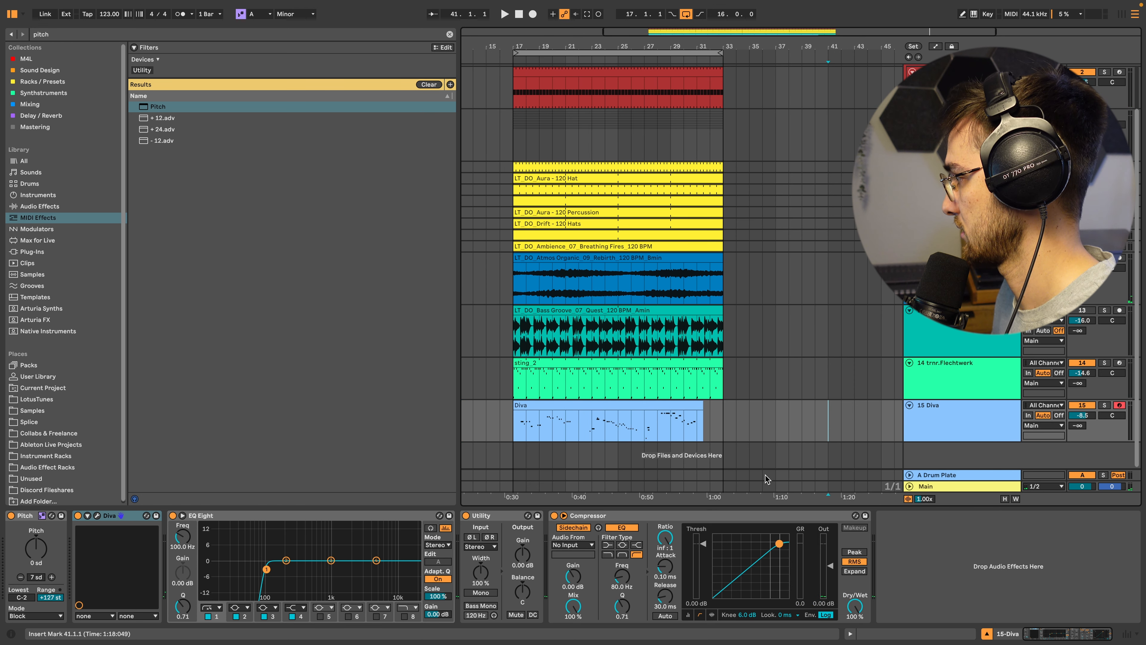
drag(515, 406, 566, 406)
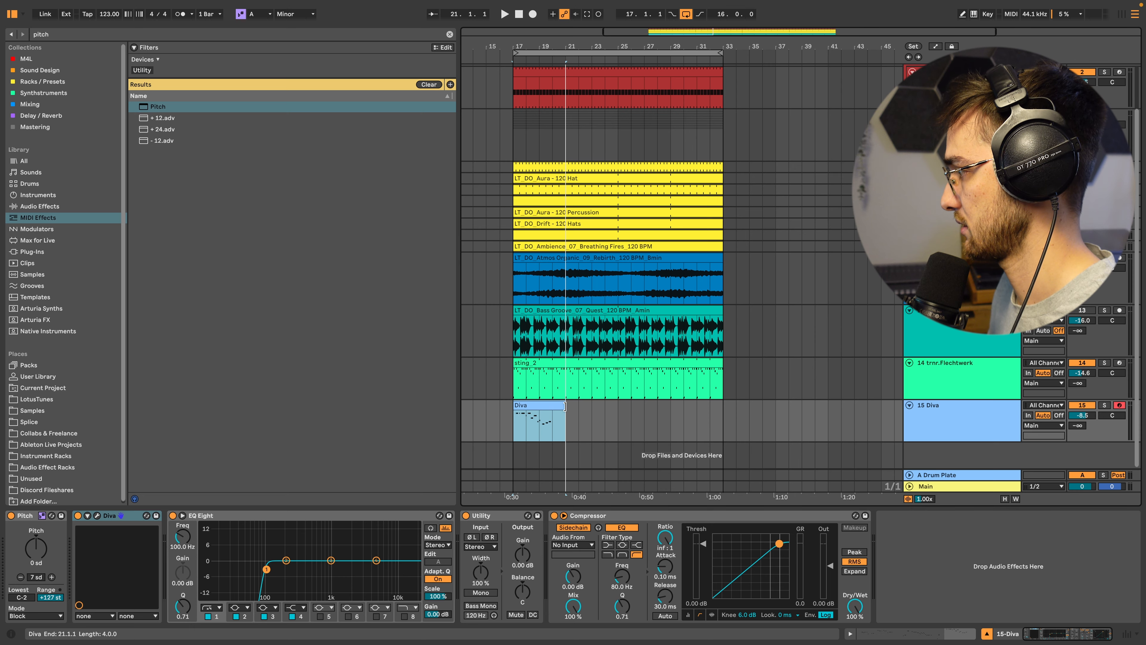
Open the recorded Diva clip, quantize all its notes, and play back the result
double_click(556, 405)
click(342, 414)
key(space)
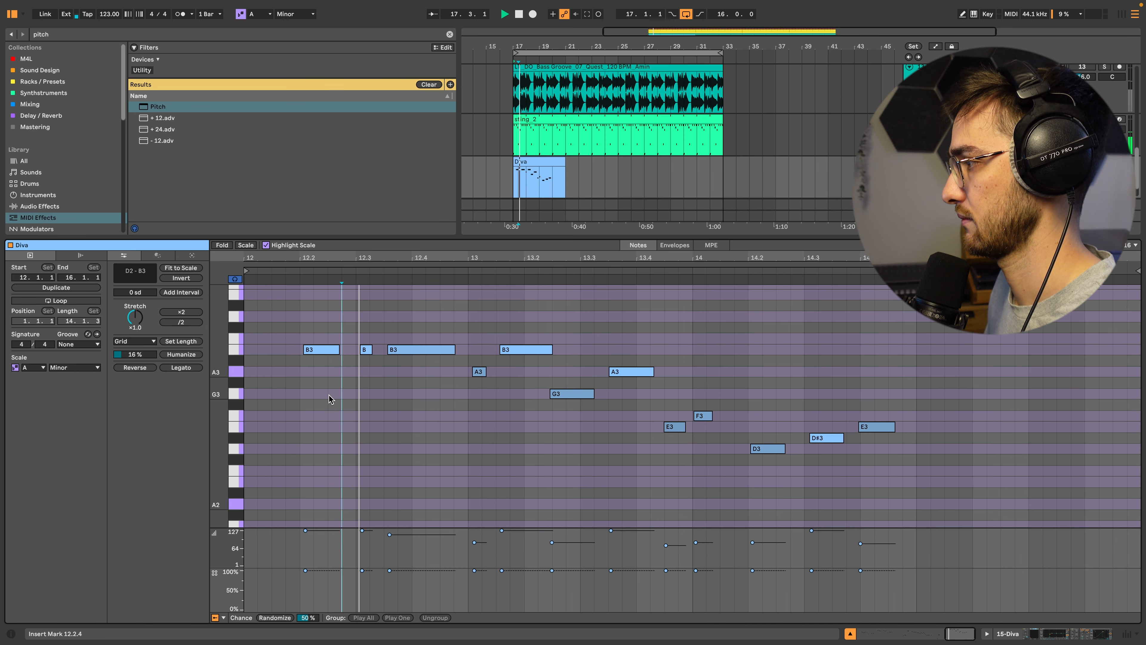
key(space)
key(ctrl+a)
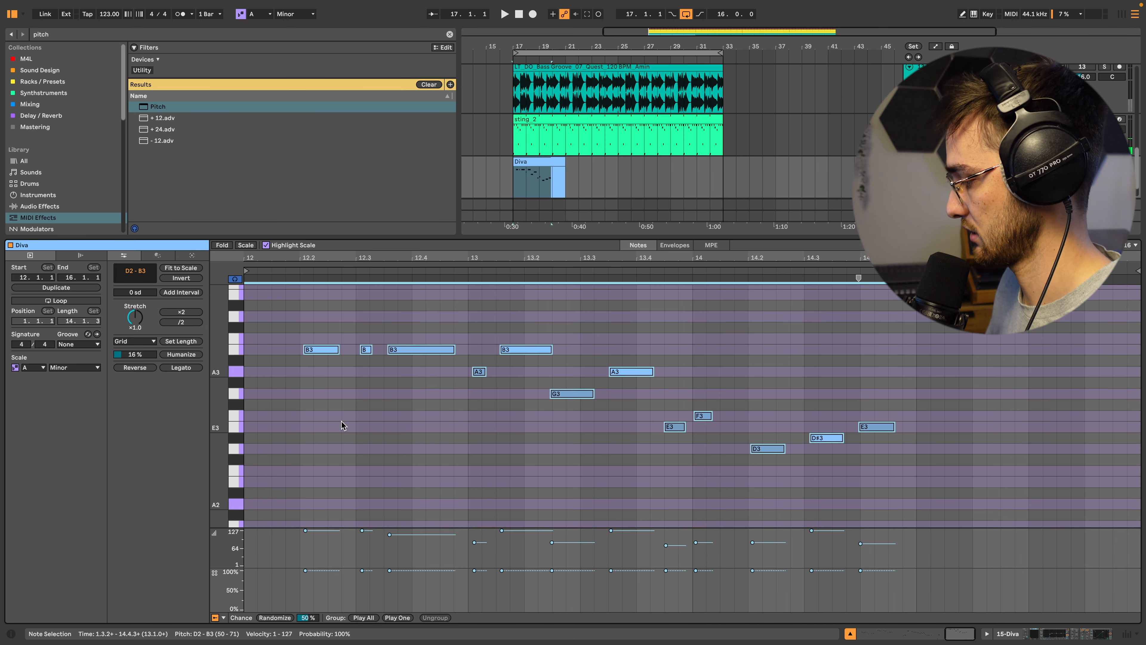
key(ctrl+u)
scroll(390, 427, up, 4)
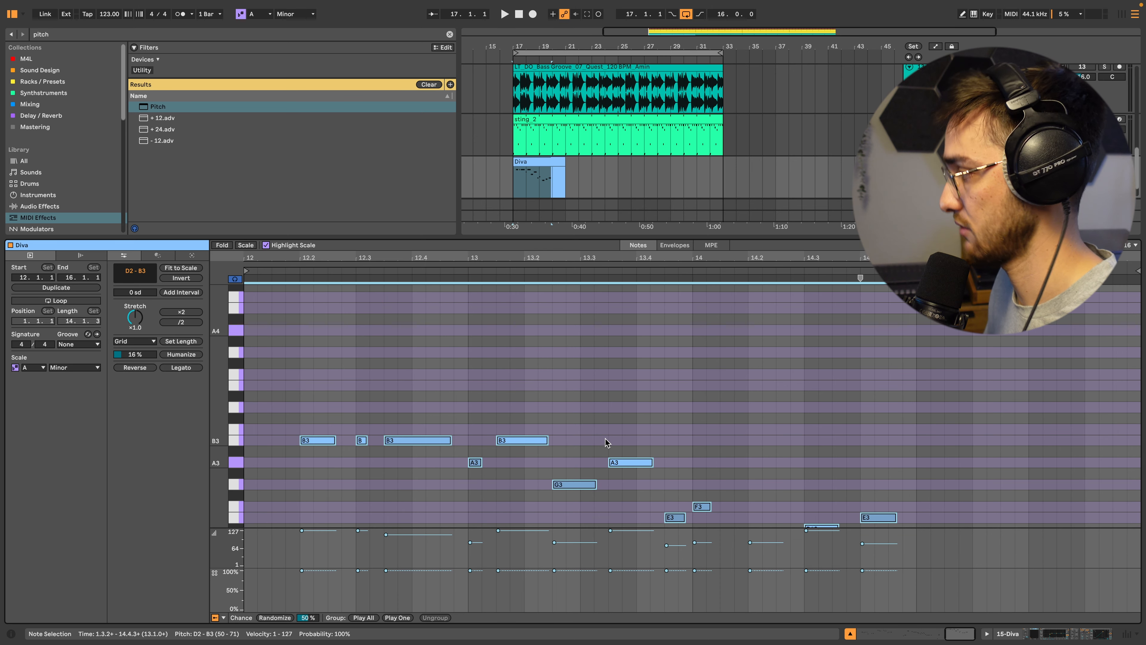
scroll(569, 371, down, 3)
key(space)
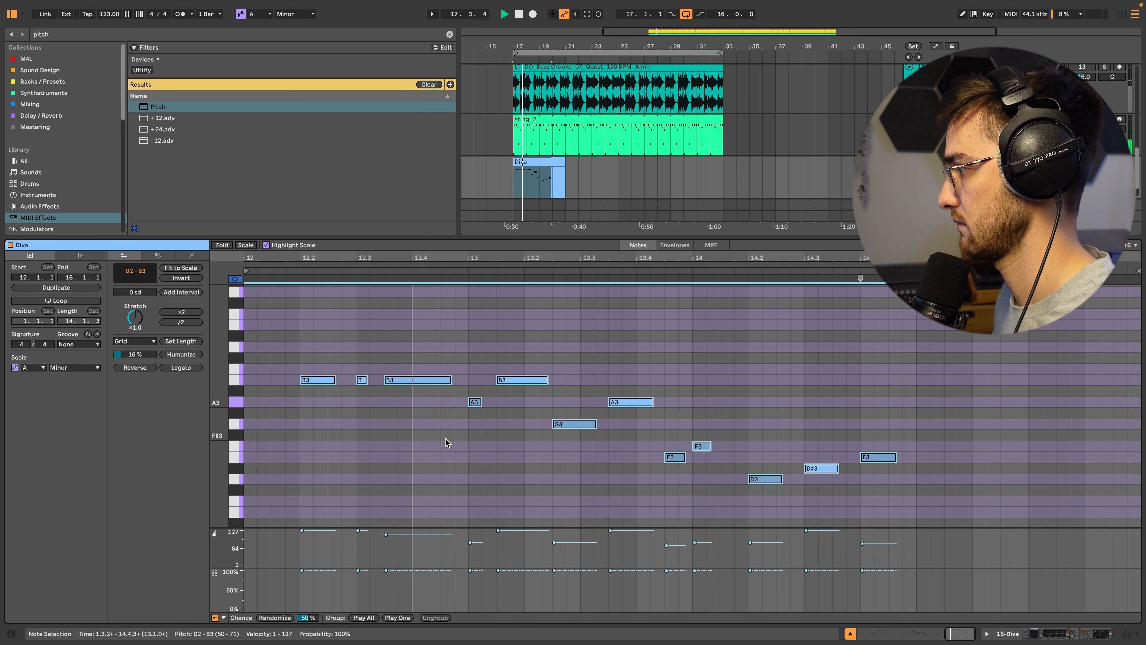
click(582, 472)
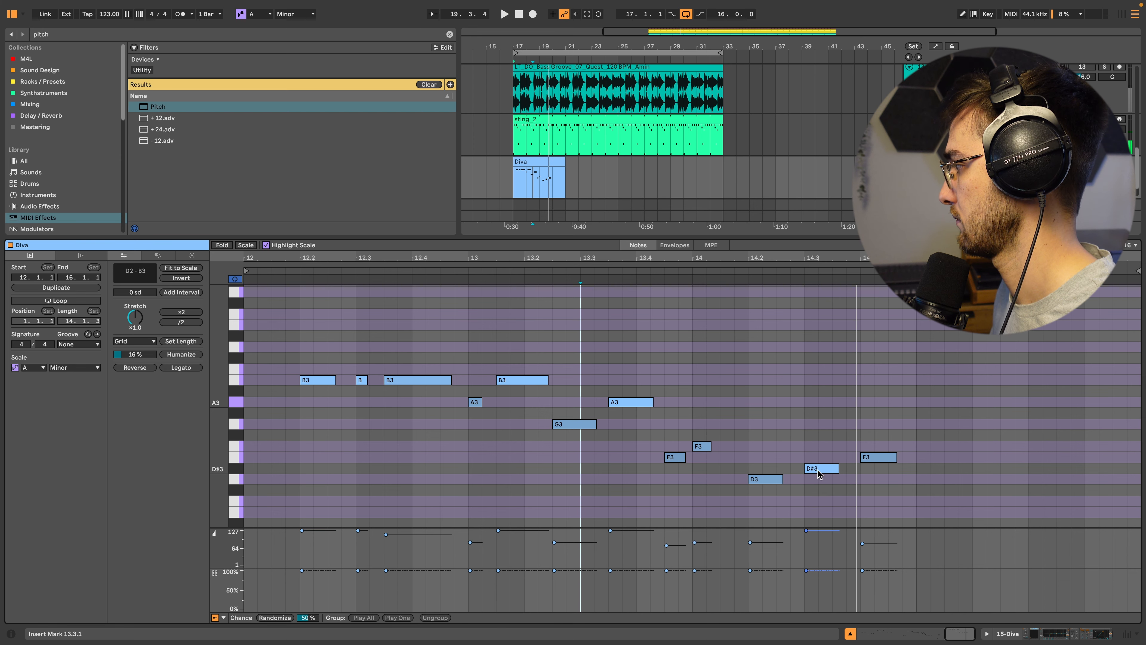
Raise the D#3 note at 14.3 to E3 and delete the final E3 note from the Diva clip
click(819, 472)
drag(818, 471, 819, 464)
click(869, 460)
key(Delete)
click(537, 357)
click(309, 323)
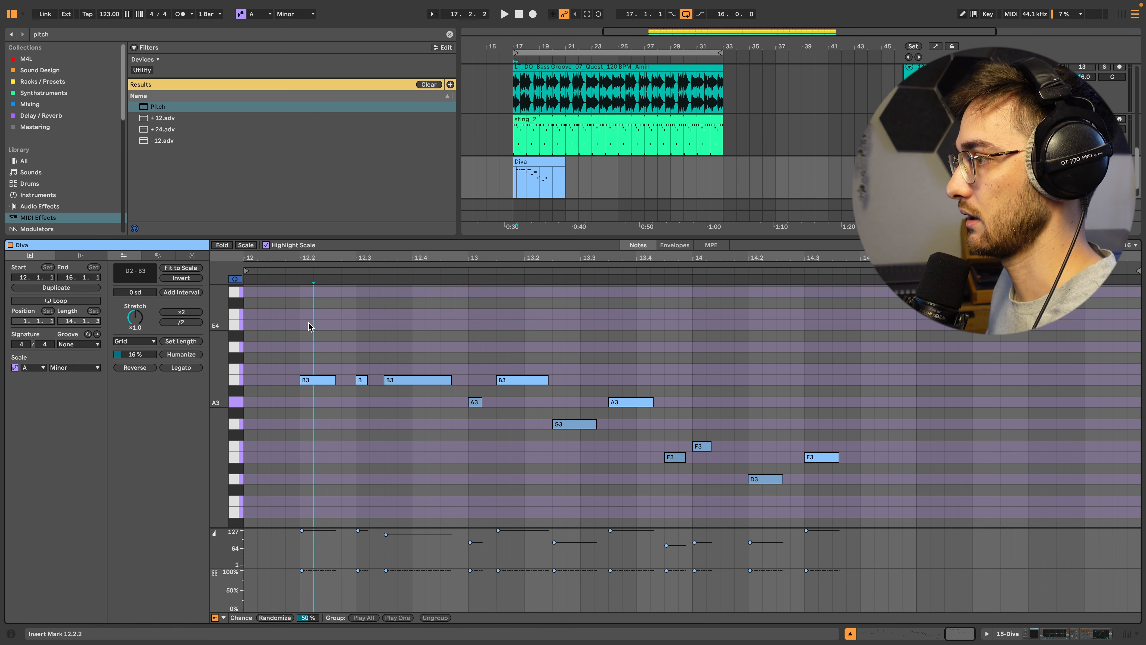
Lower the first B3 note by an octave to B2 and add a short G3 note at 12.2.4
click(318, 384)
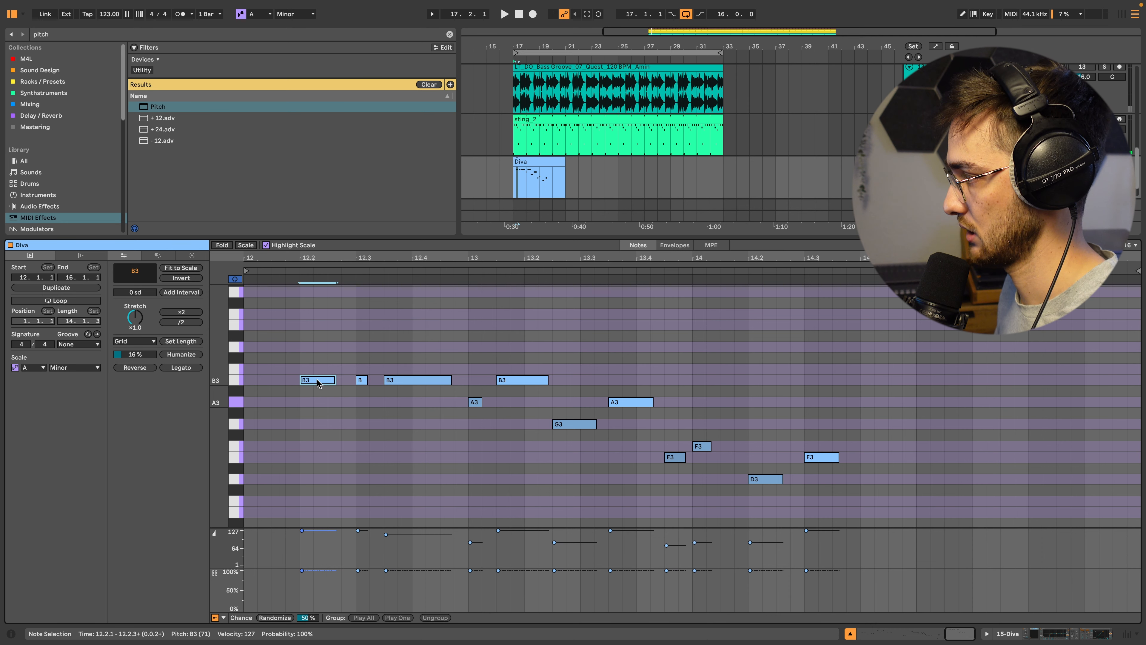
key(shift+Down)
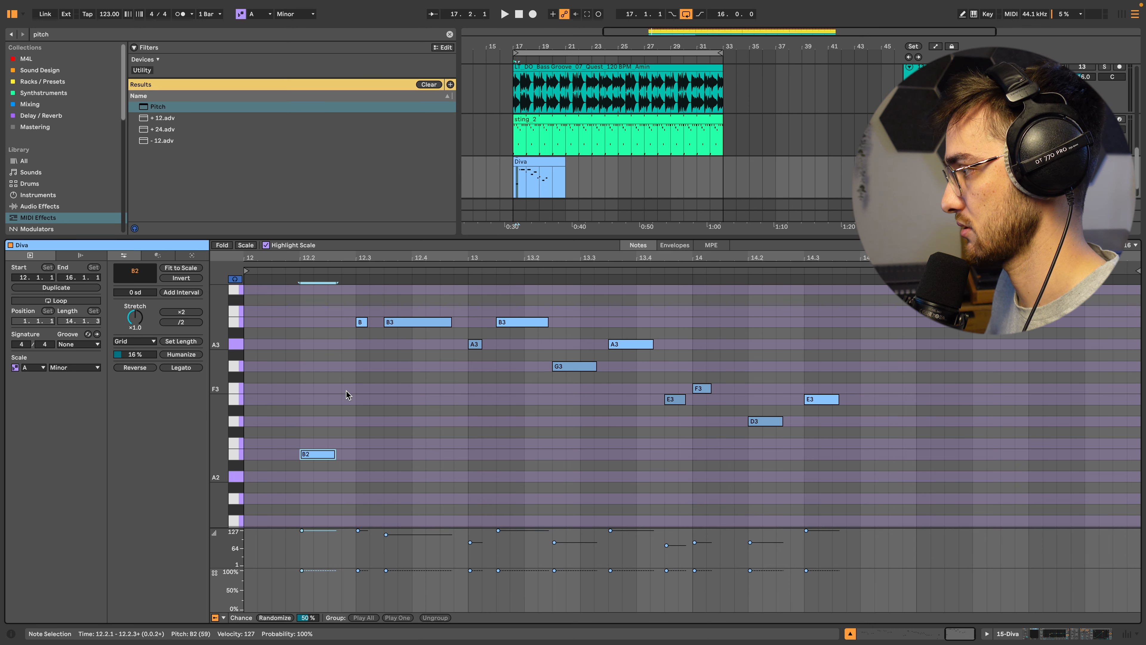
double_click(348, 363)
key(space)
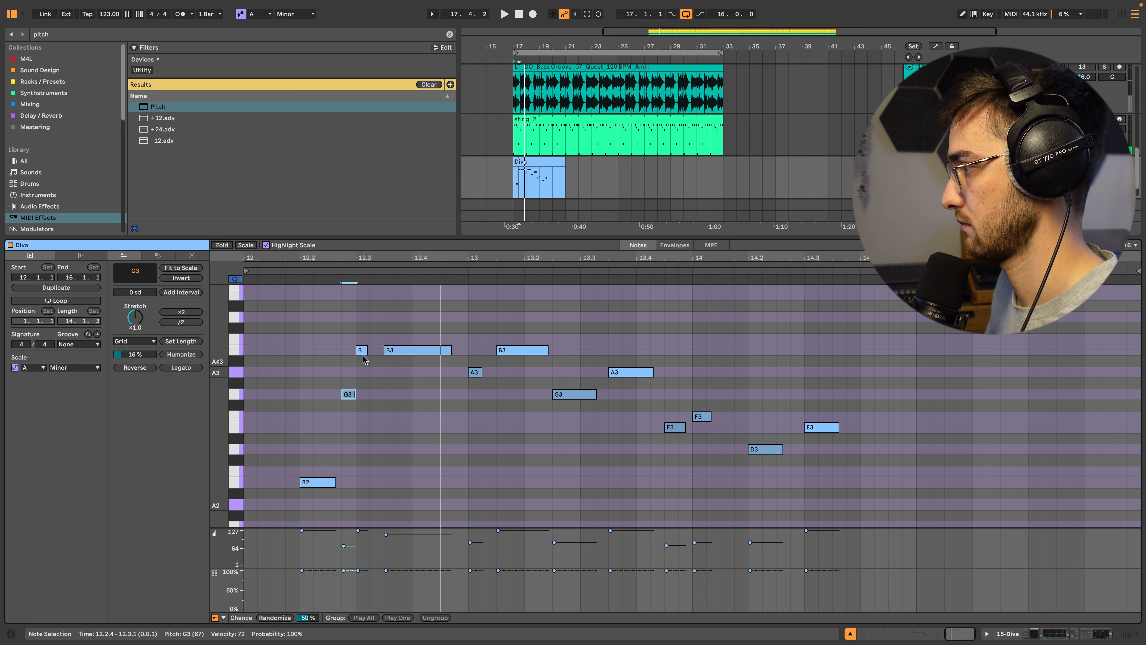
Raise the short B3 note at 12.3 to C4 while listening to the phrase
click(362, 351)
key(Up)
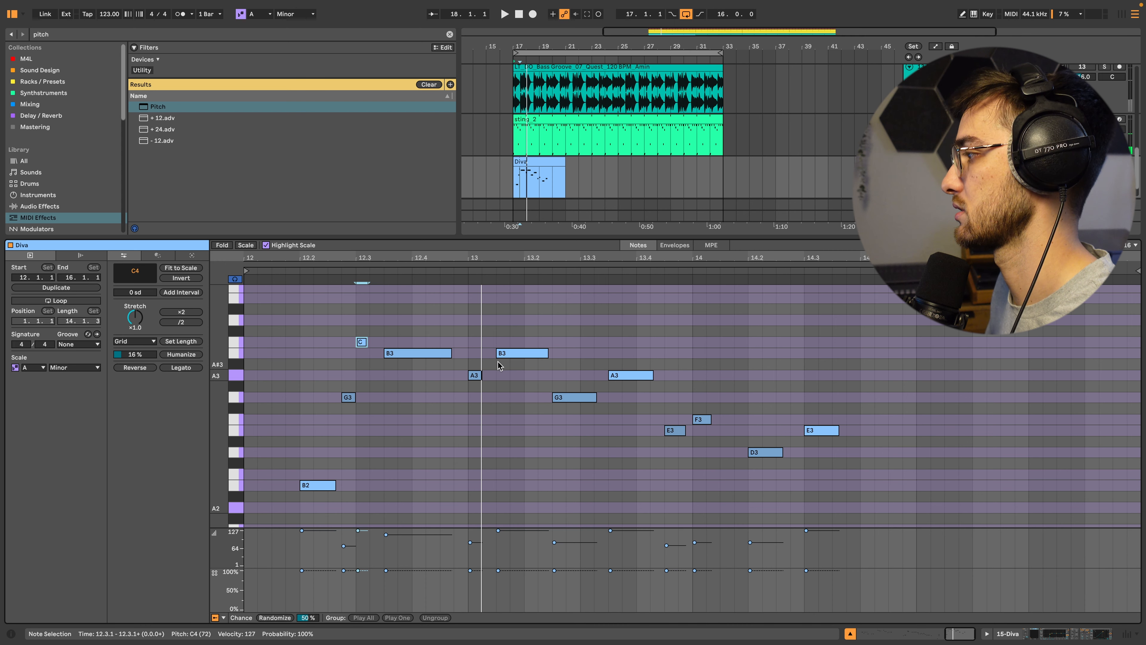
scroll(562, 407, up, 1)
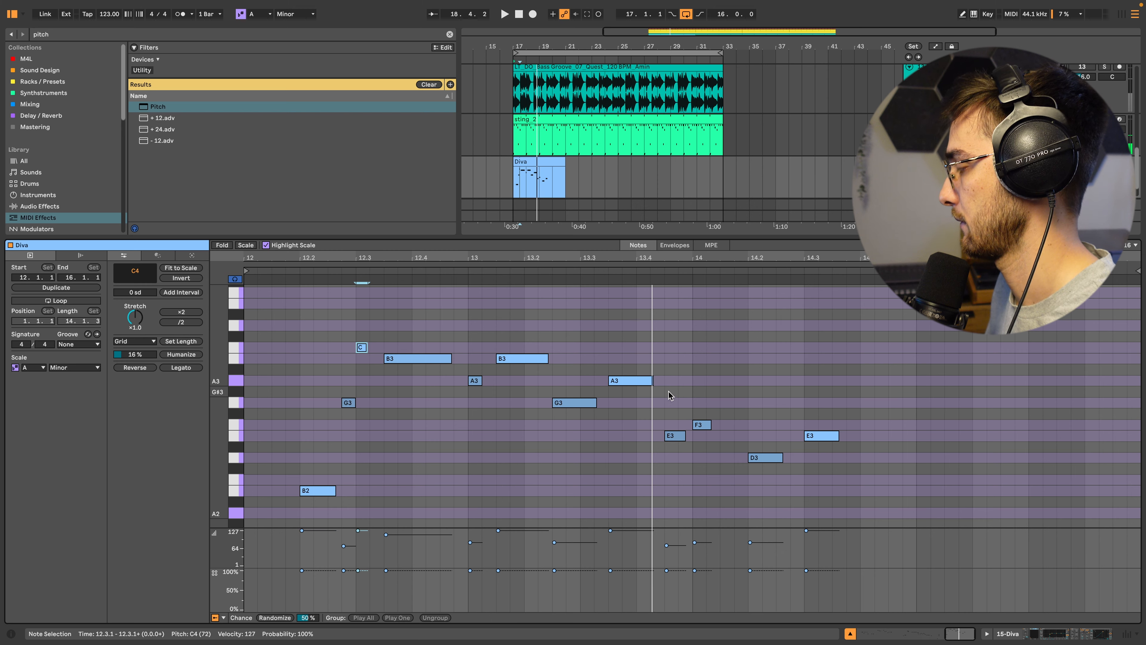
Move the last four melody notes later so they start at 14.3, and audition the clip in the arrangement
drag(669, 398, 913, 508)
drag(673, 439, 818, 442)
key(space)
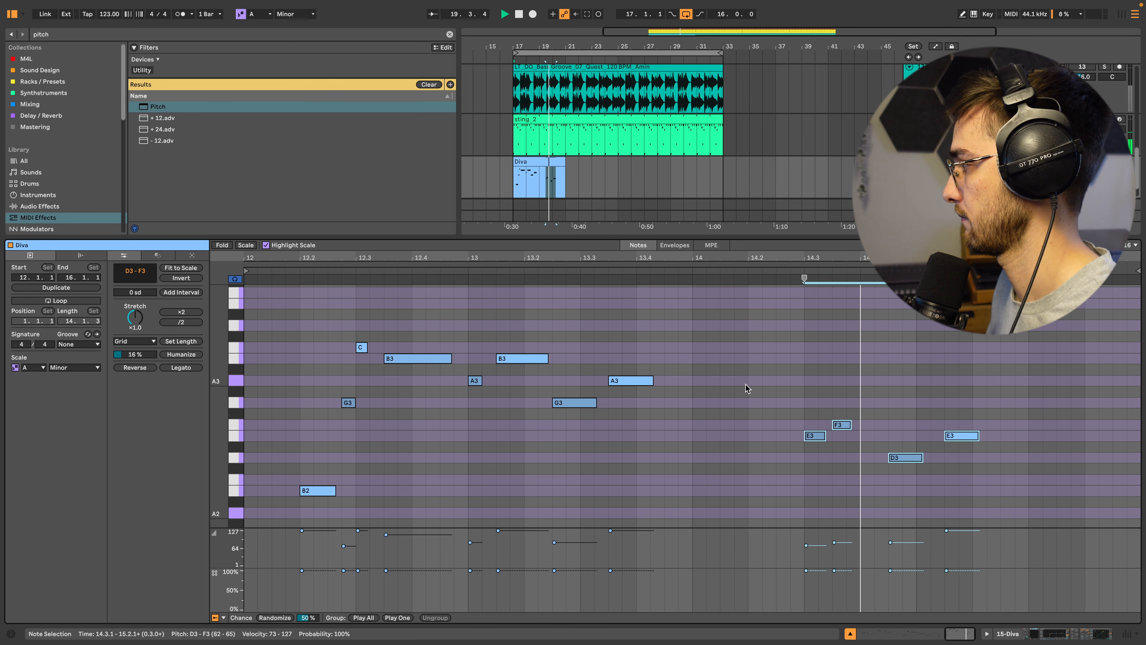
click(774, 386)
key(shift+Tab)
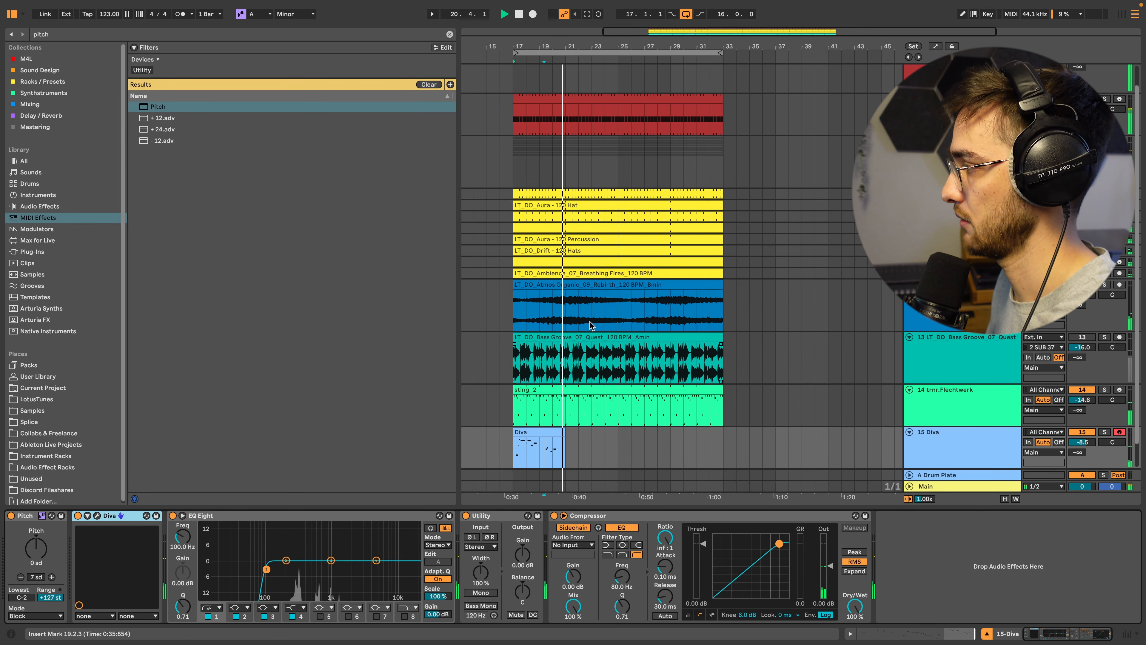
click(544, 431)
scroll(544, 431, down, 2)
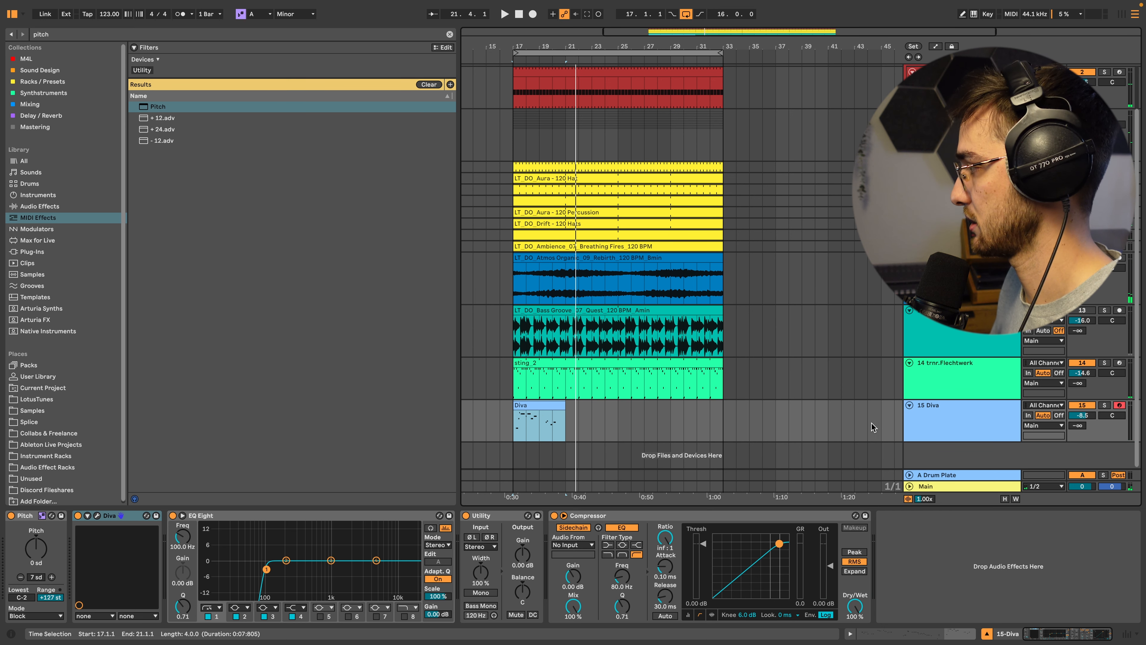
Create a new return track B and load EchoBoy Jr from the Delay / Reverb collection onto it
click(948, 425)
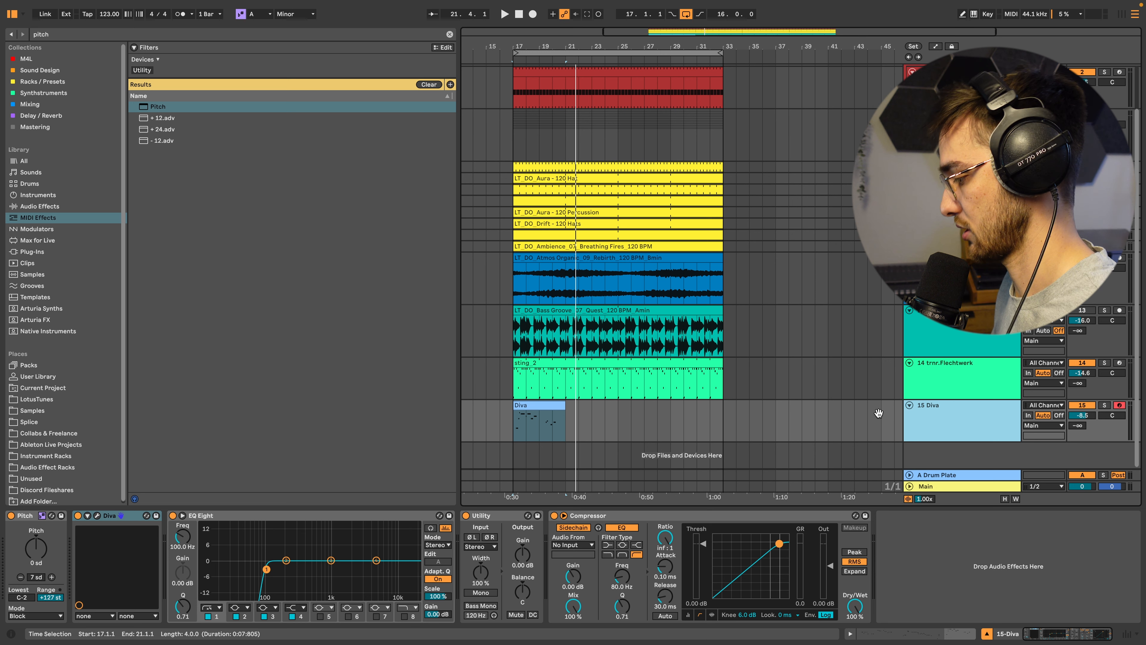
key(ctrl+alt+t)
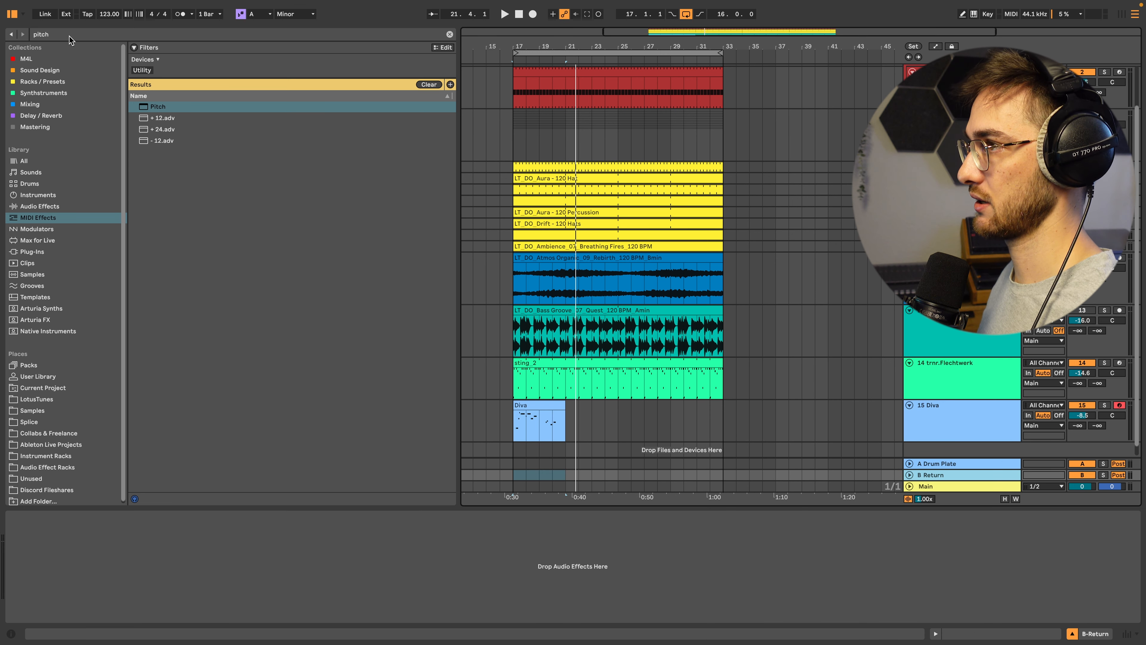
click(70, 36)
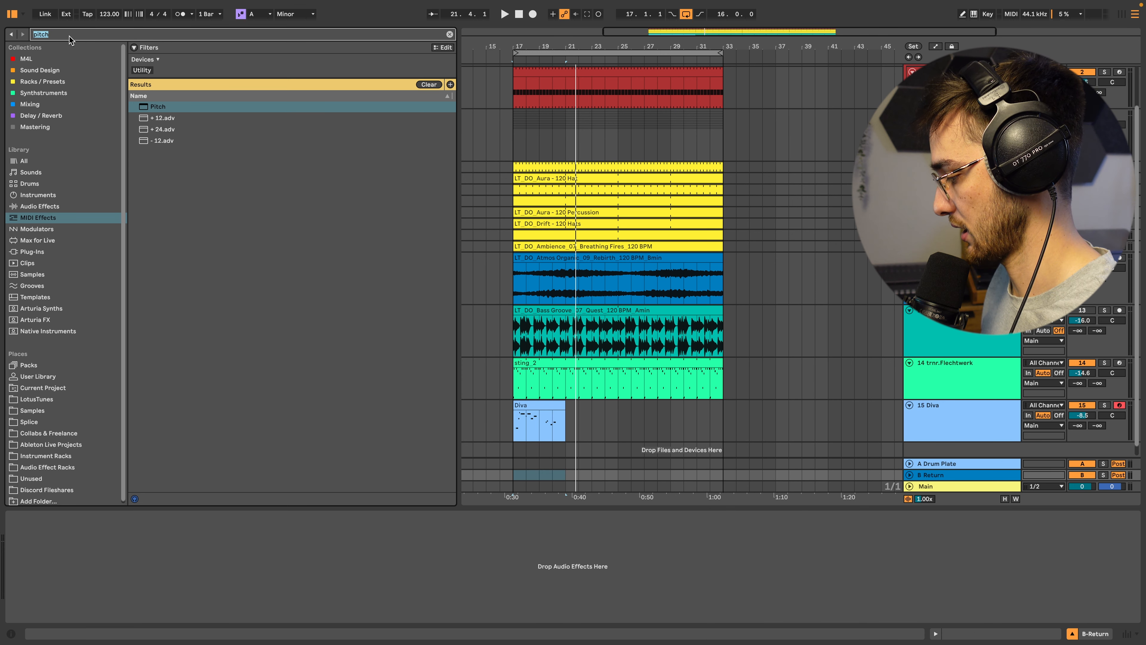
text(echoboy)
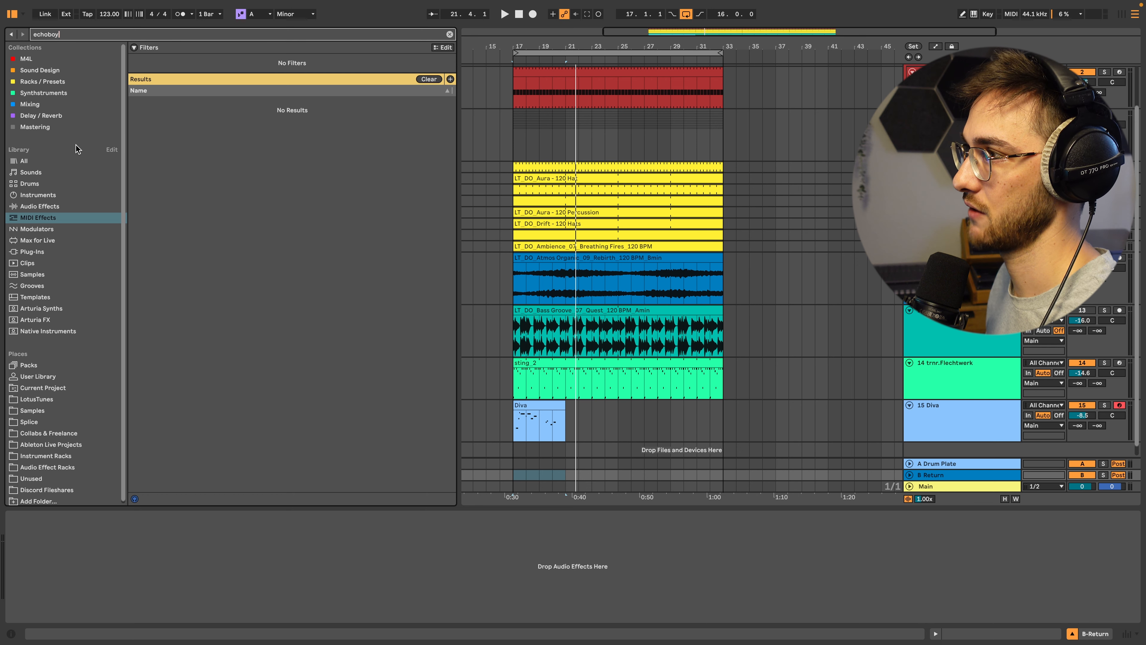
click(41, 116)
drag(177, 181, 834, 456)
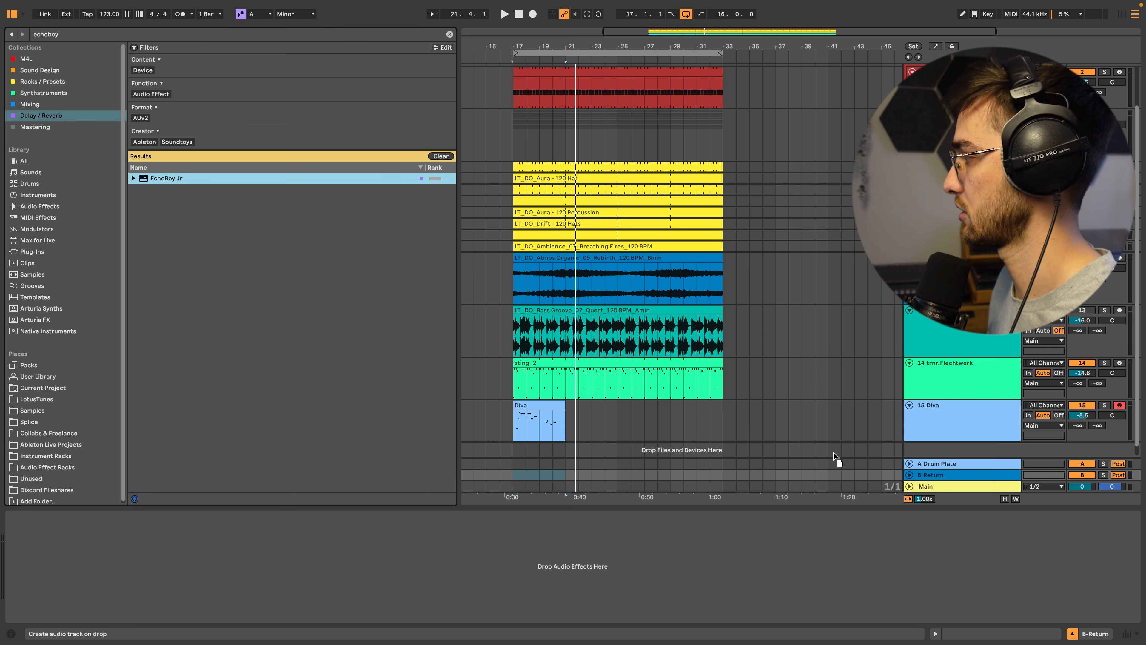
drag(926, 476, 930, 478)
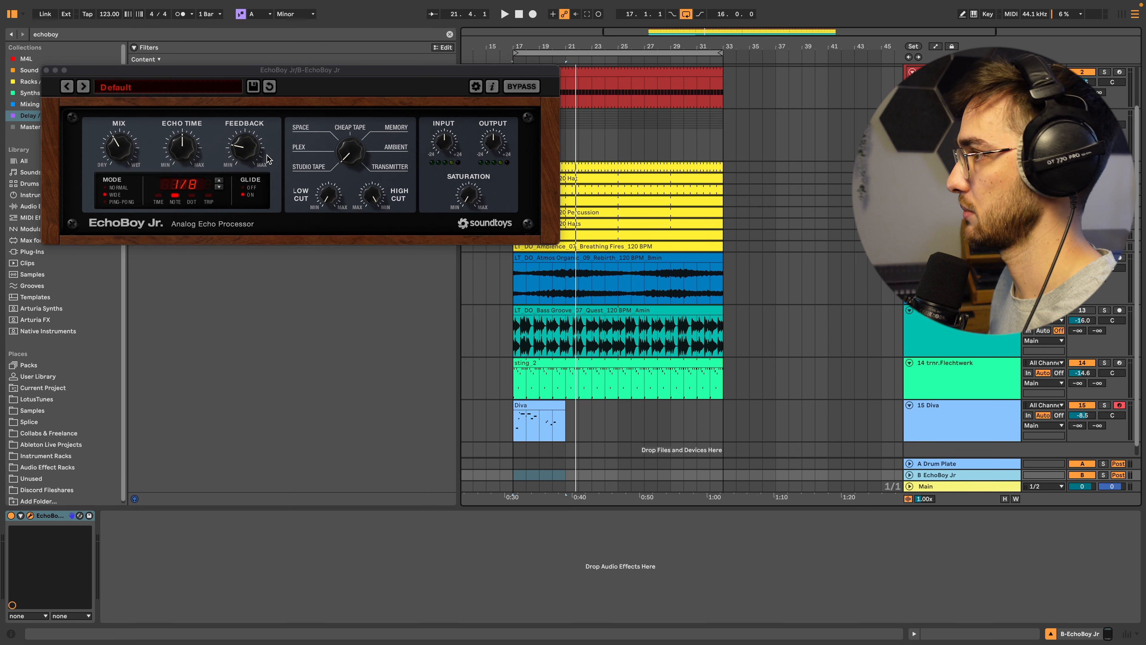
Set EchoBoy Jr's mix fully wet, raise its feedback, and close the plug-in window
drag(112, 160, 128, 100)
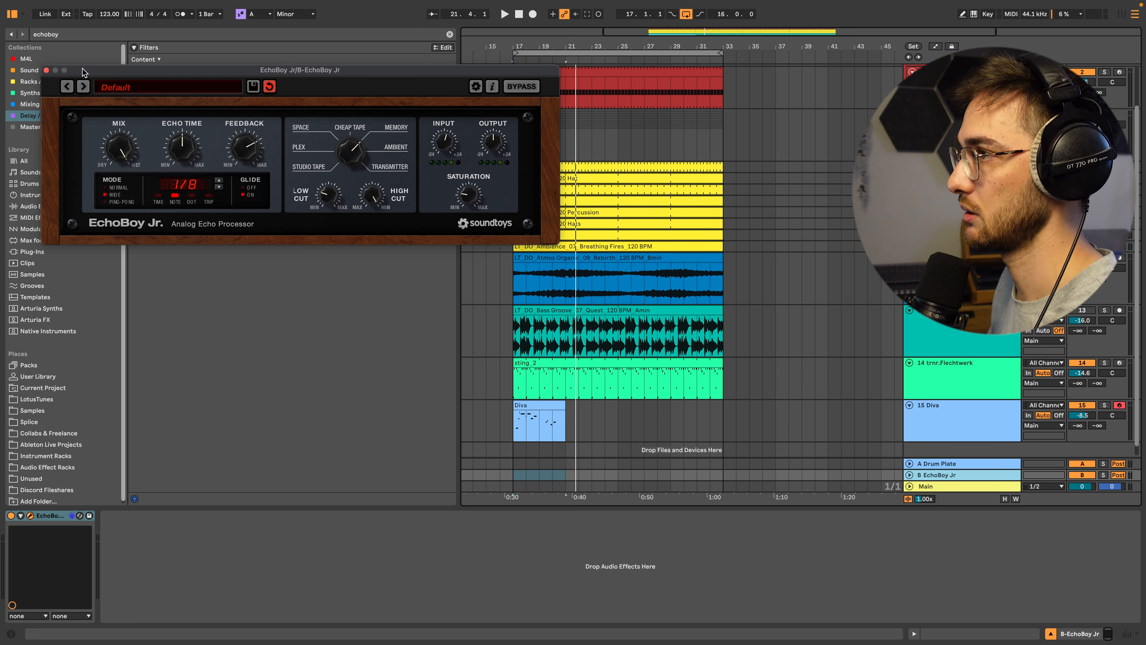
click(47, 70)
Add EQ Eight after EchoBoy Jr on the return track and set its low cut to about 206 Hz
key(super+f)
text(eq)
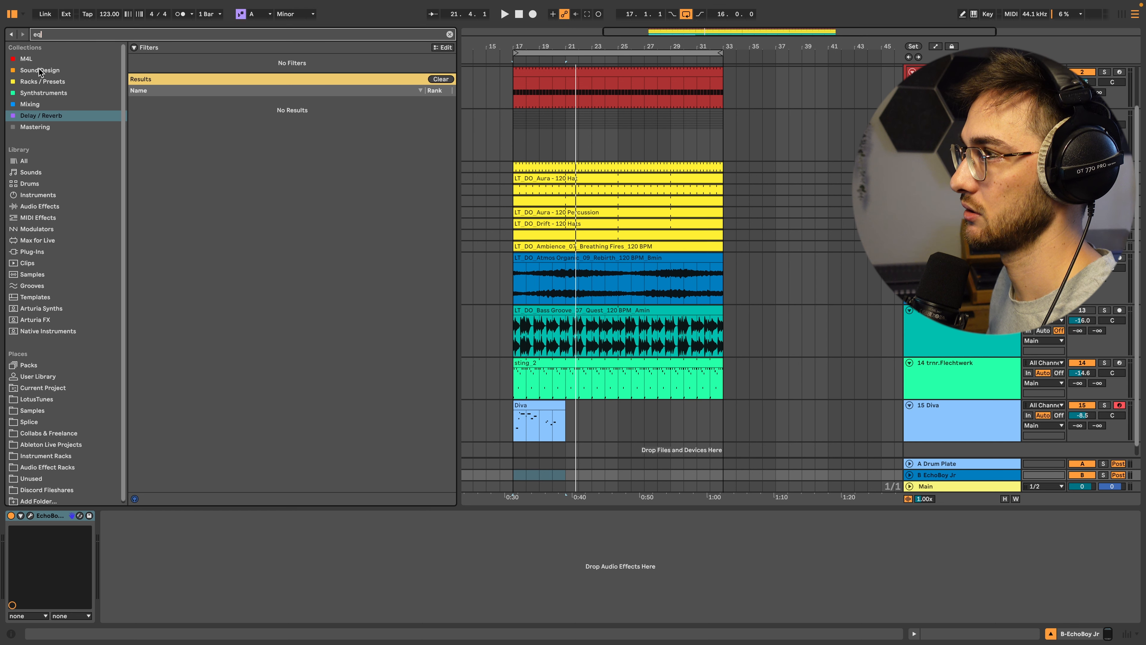
click(31, 60)
click(24, 161)
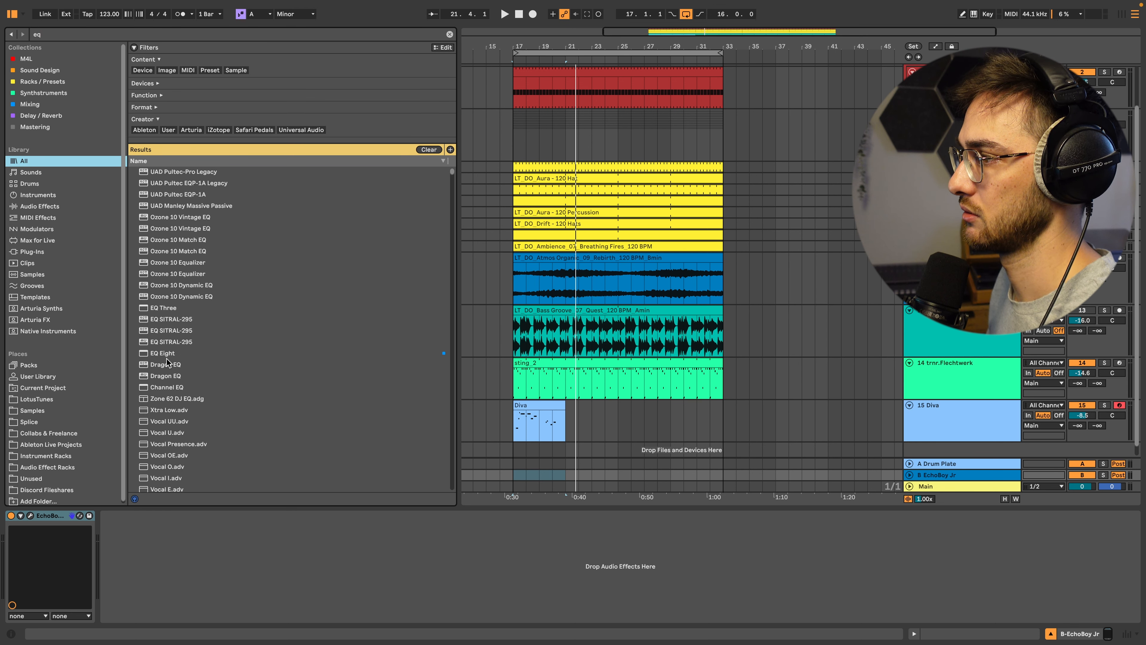
drag(165, 353, 215, 569)
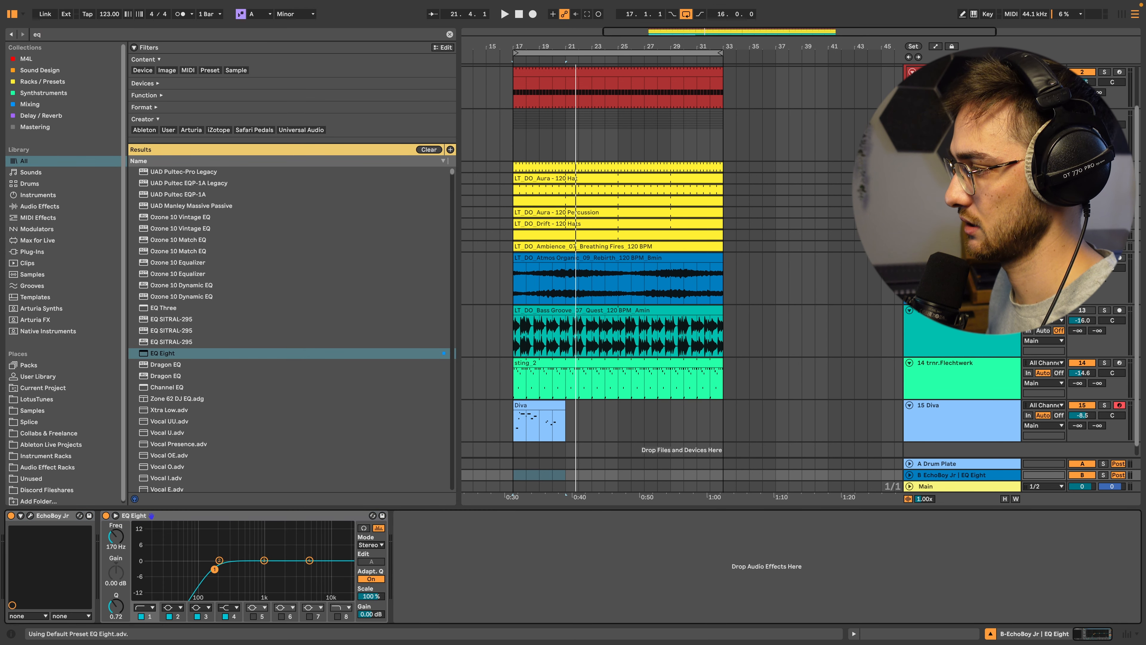
Raise the Diva track's send to the EchoBoy Jr return to 0 dB
click(552, 414)
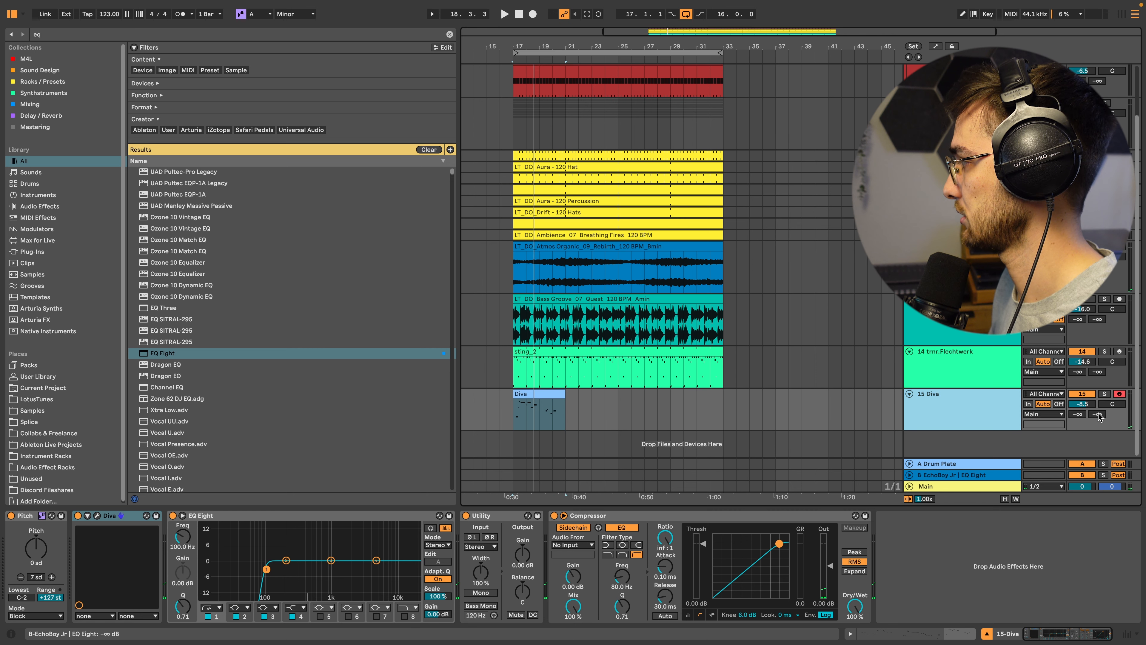
drag(1094, 412, 1094, 386)
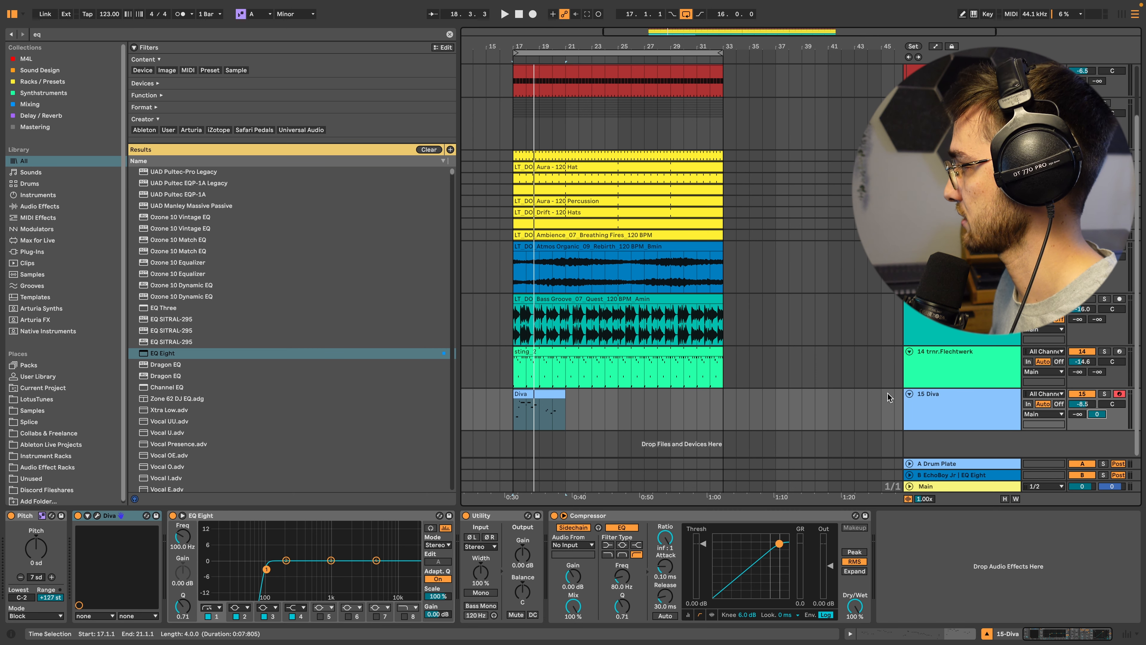
click(933, 406)
Set EchoBoy Jr's echo time to a dotted 1/8 note and fine-tune its feedback while playing the loop
click(947, 475)
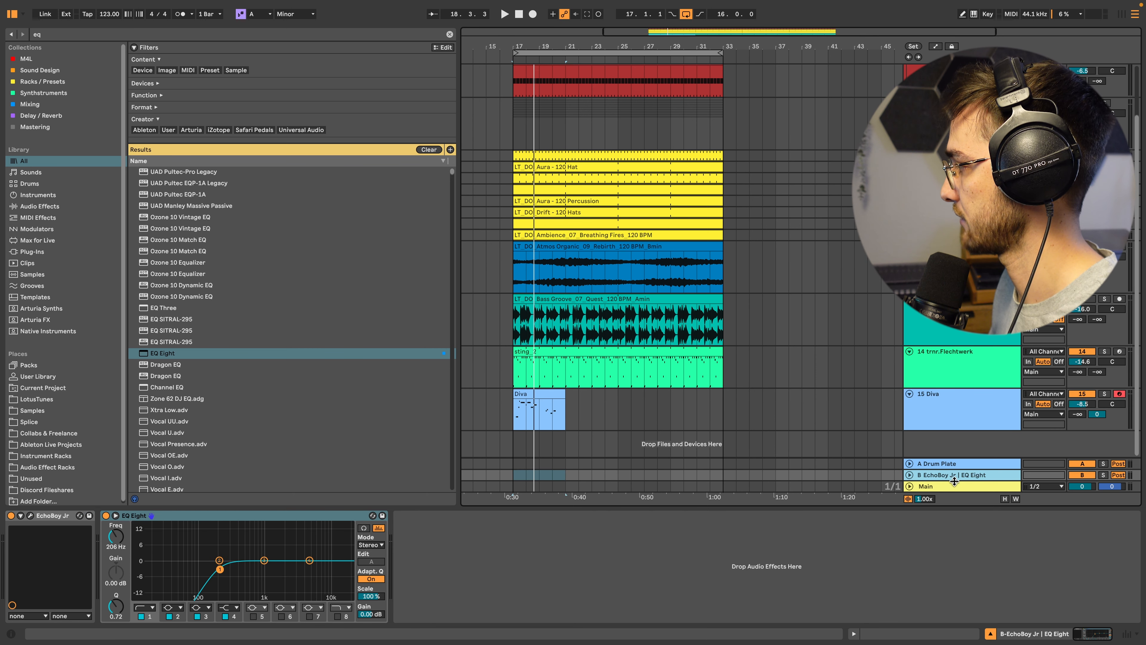
click(31, 515)
key(space)
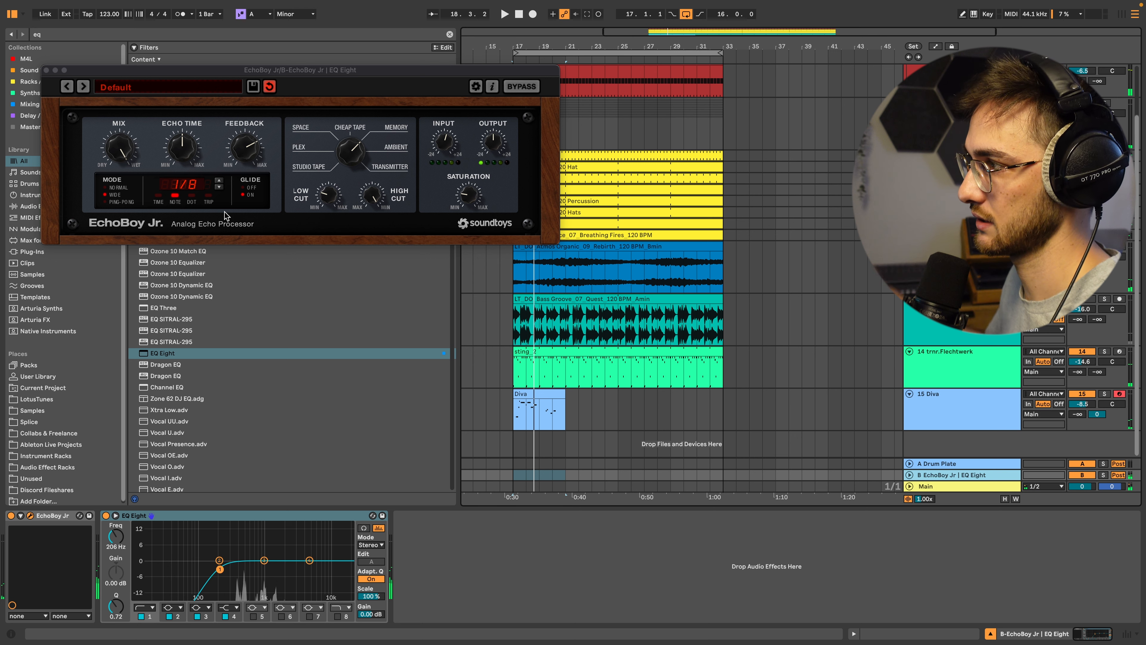
click(192, 198)
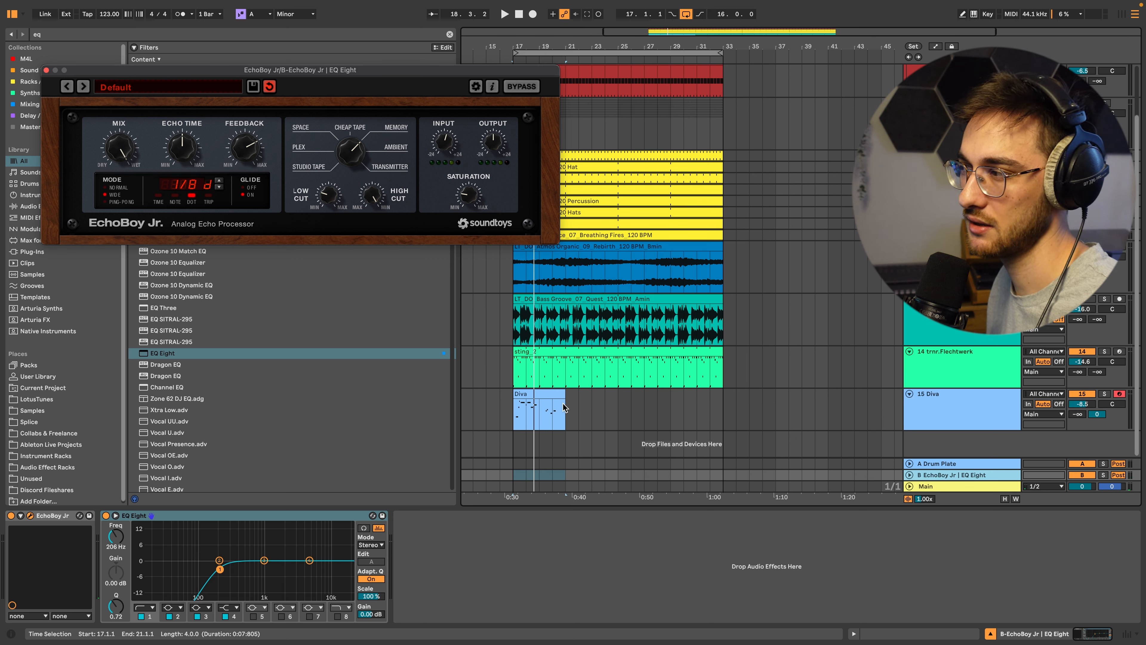
key(space)
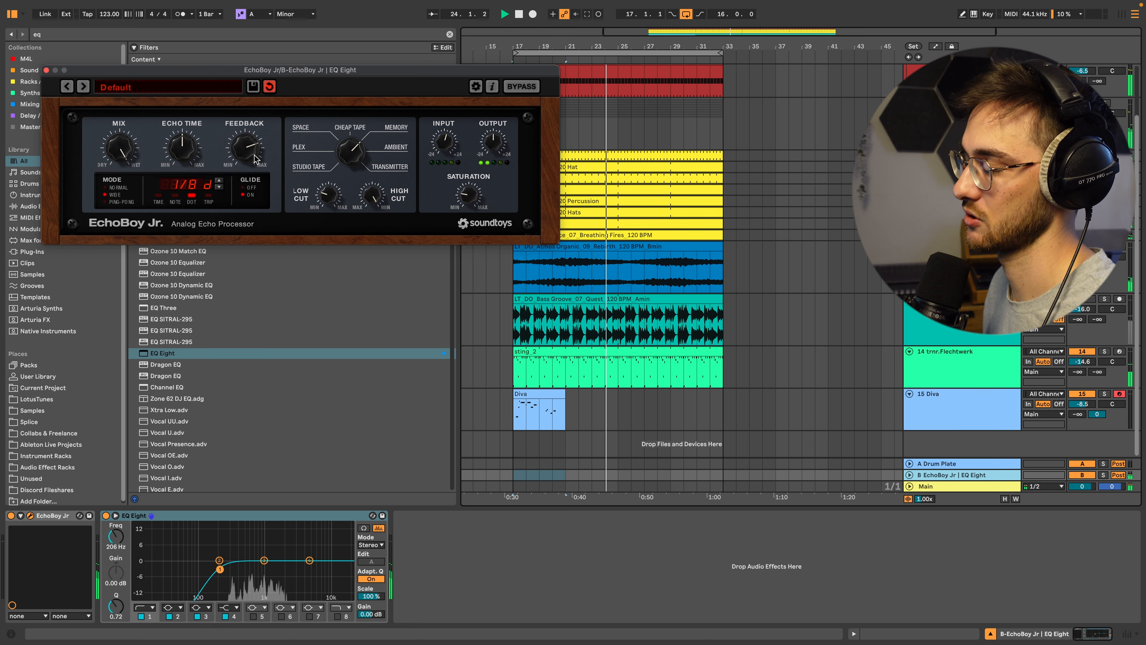
drag(255, 155, 255, 159)
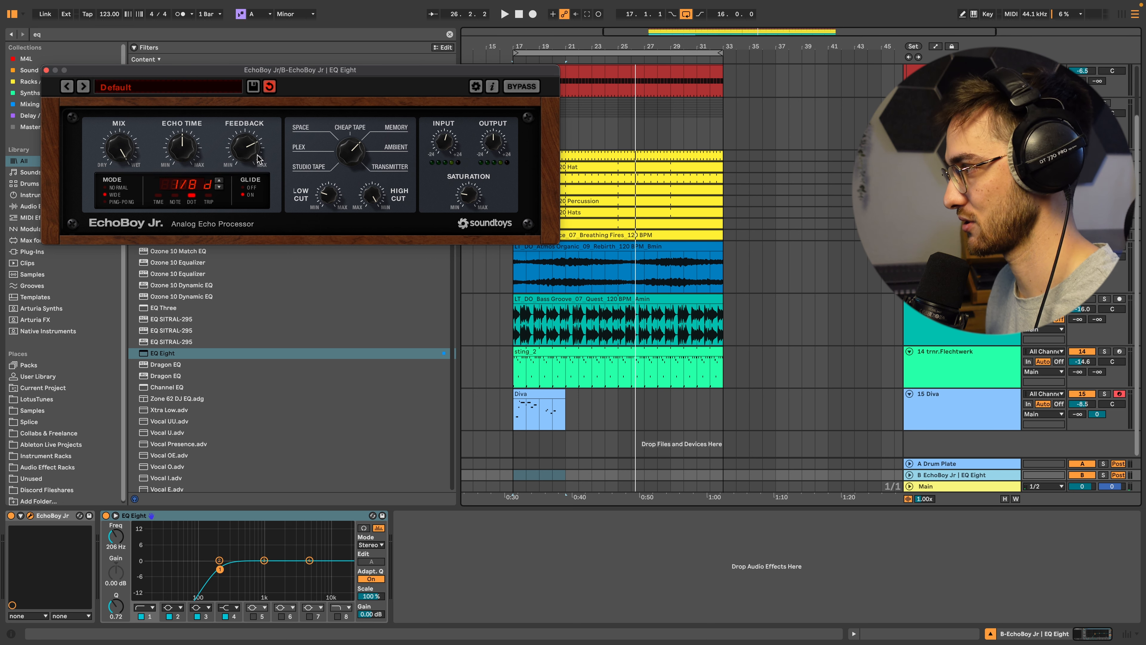
Close the EchoBoy Jr window and rename the Diva track Melody
click(558, 393)
click(958, 410)
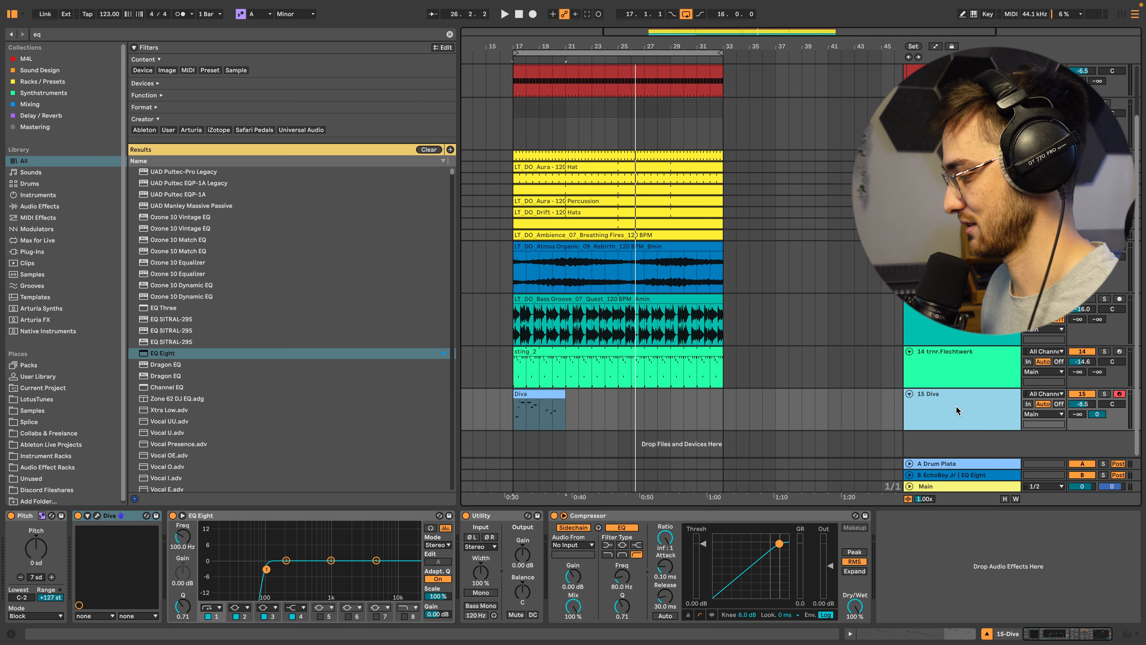
key(super+r)
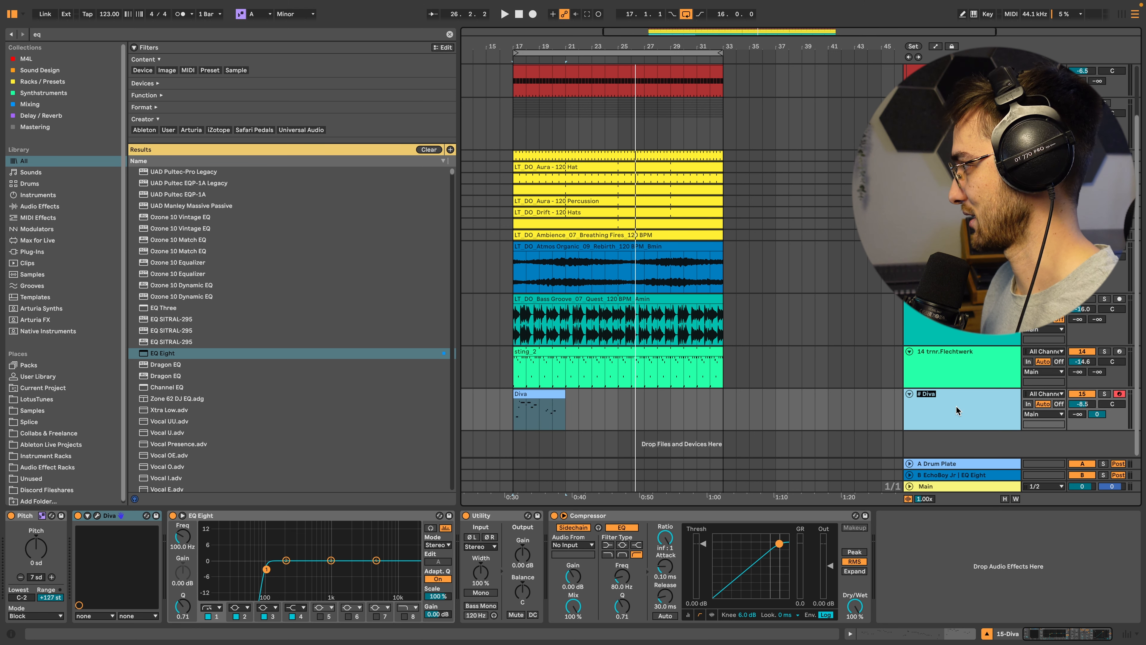
text(Melody)
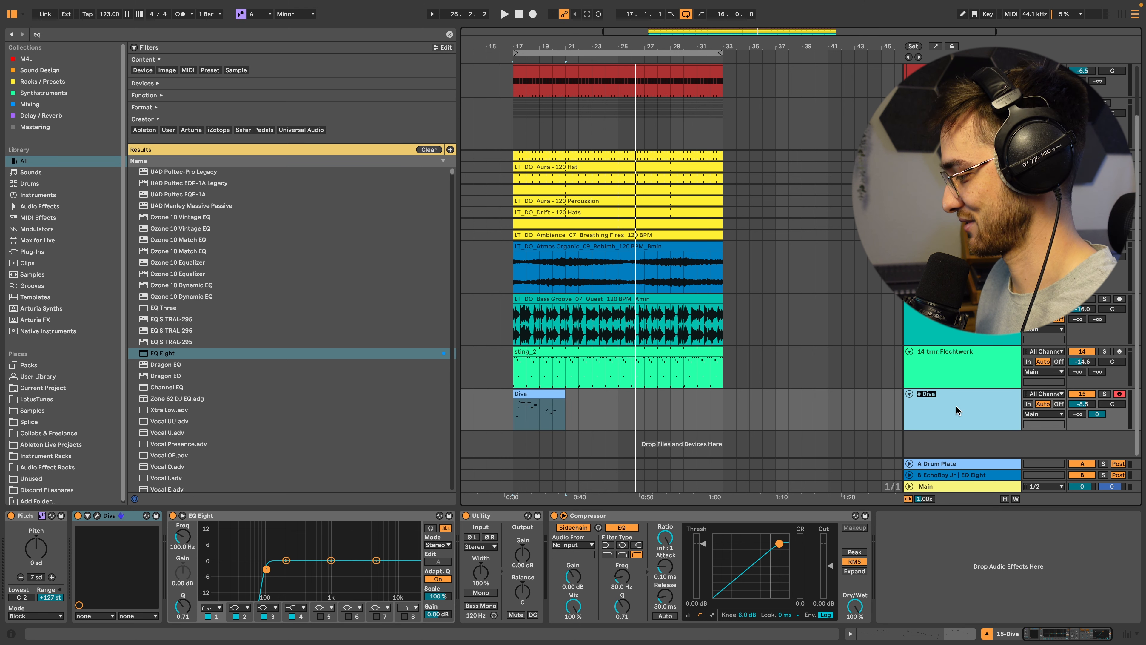
key(Return)
Fold the atmosphere, bass groove, Flechtwerk and Melody tracks and group them together
shift+click(970, 251)
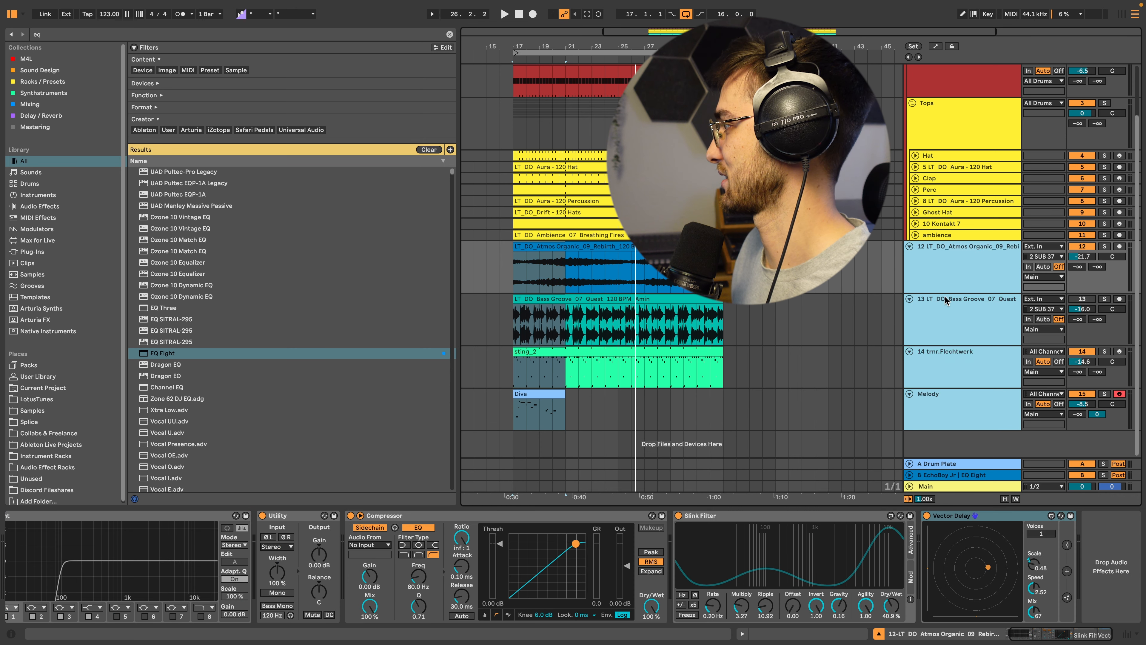
drag(945, 293, 940, 254)
click(942, 281)
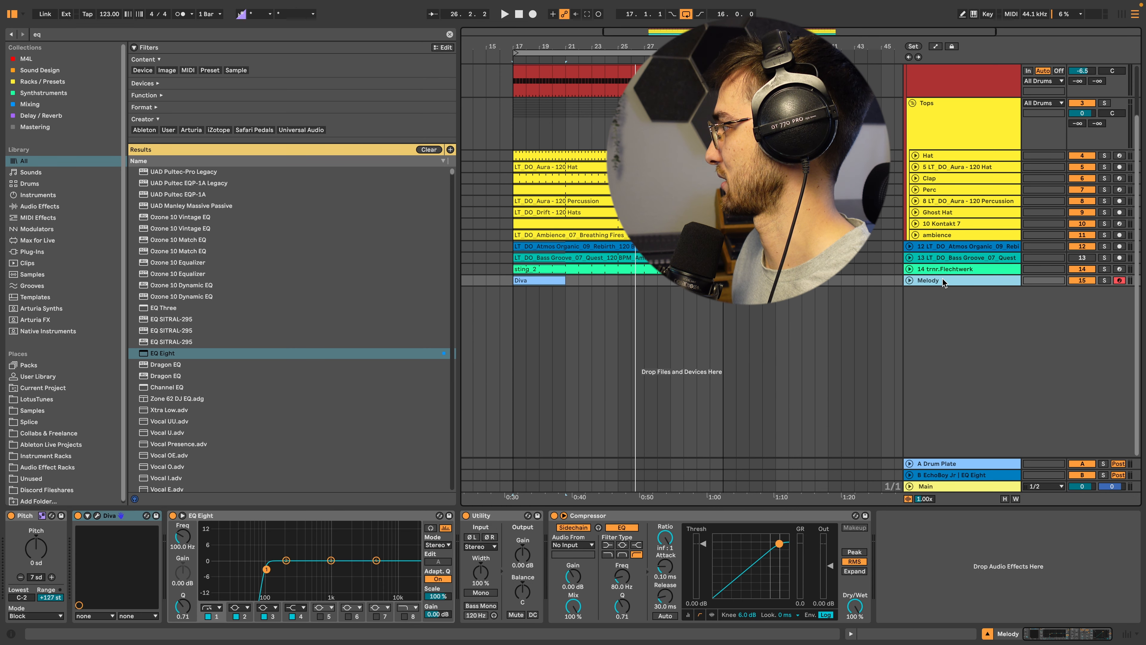
shift+click(938, 249)
key(ctrl+g)
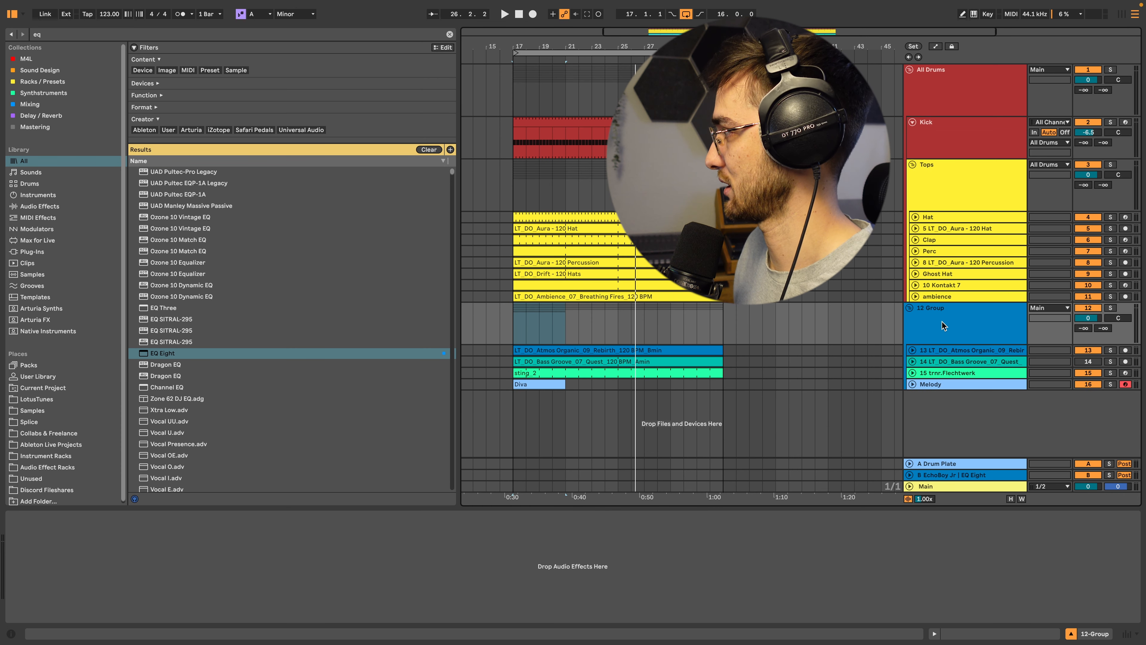
click(945, 324)
Move the bass groove track out of the group, below Melody, and rename the group Tonal
click(932, 384)
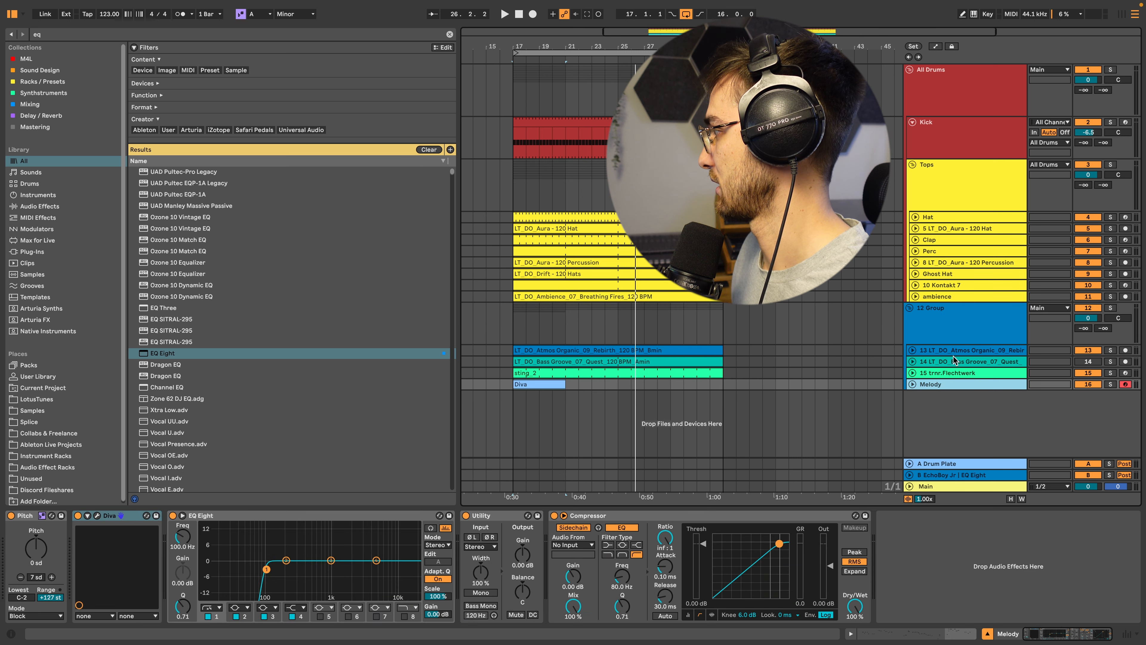
drag(945, 363, 946, 390)
click(945, 321)
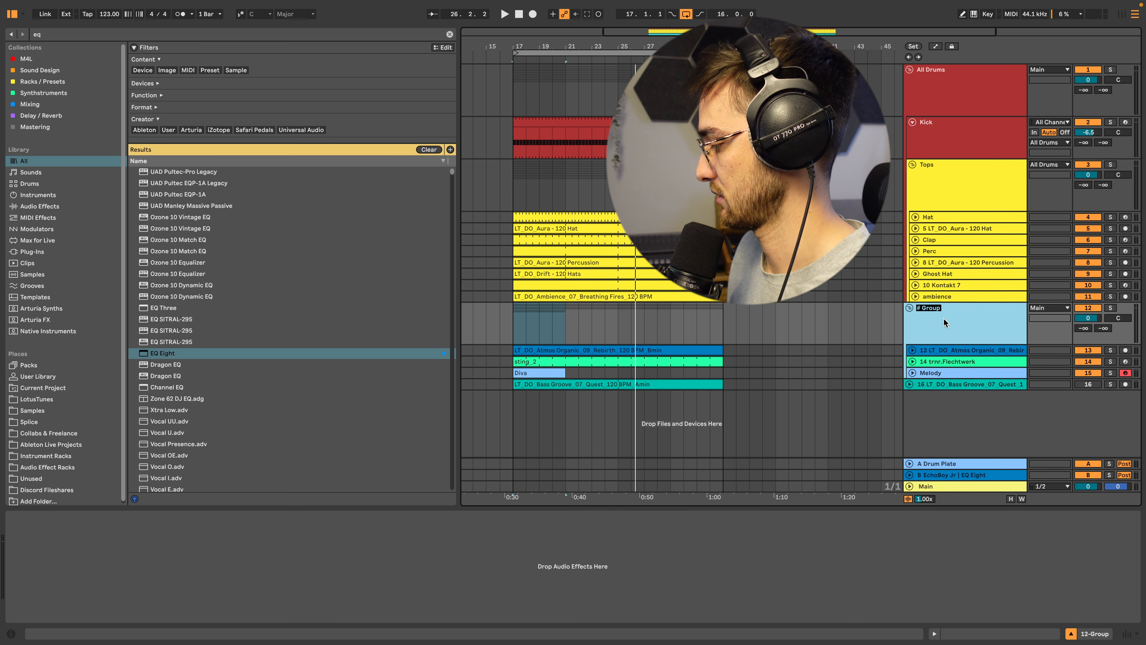
text(Tonal)
Rename the bass groove track Bass, colour it red and assign the track colour to its clip
click(938, 384)
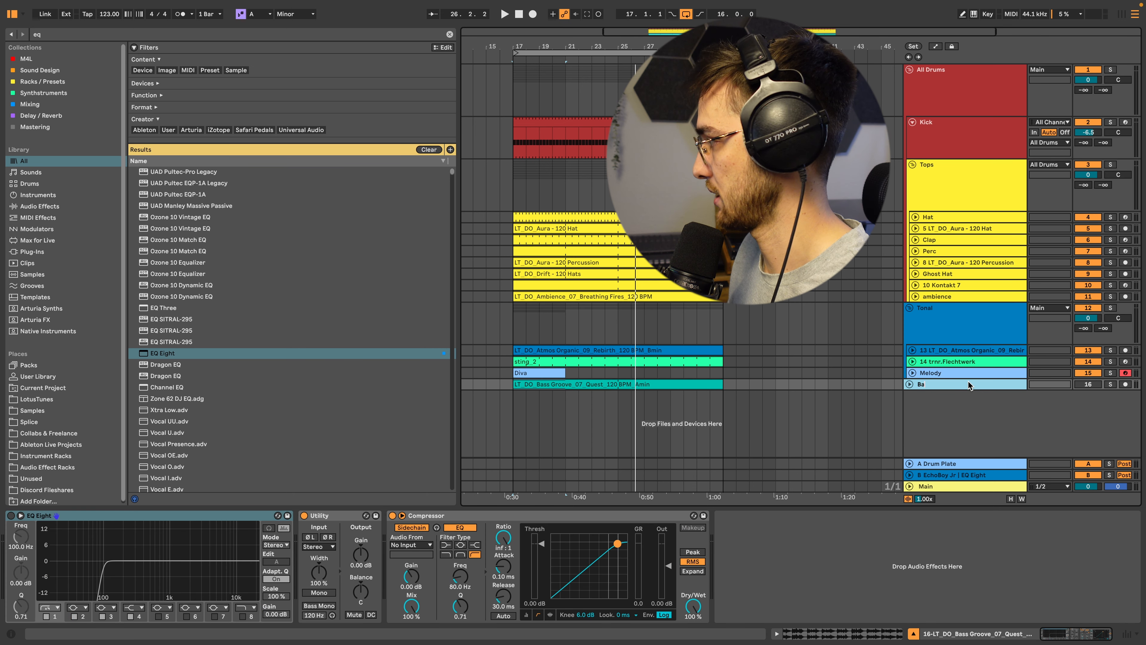
text(ss)
key(Return)
right_click(939, 384)
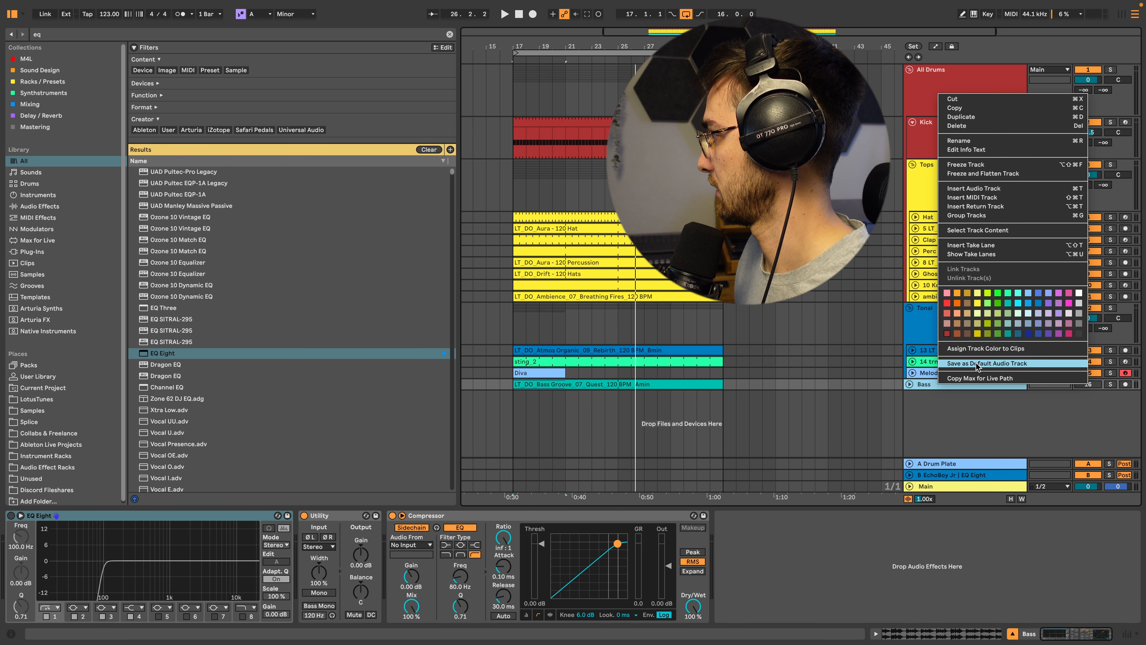
click(980, 349)
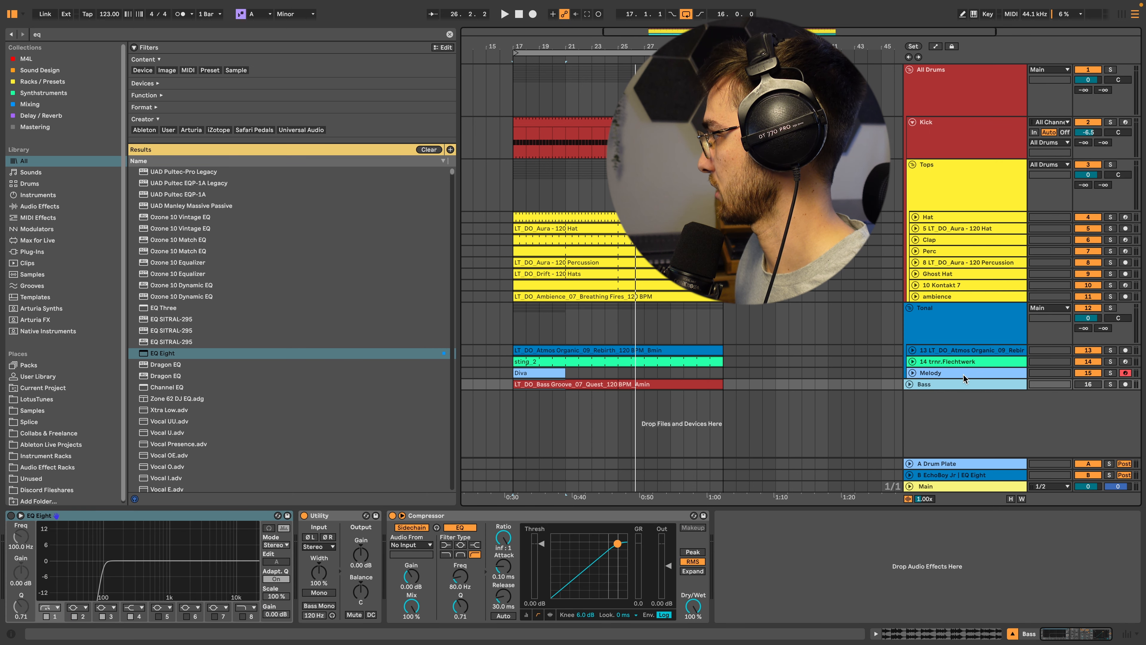
Assign the Tonal group's blue colour to its grouped tracks and clips
right_click(956, 338)
click(982, 539)
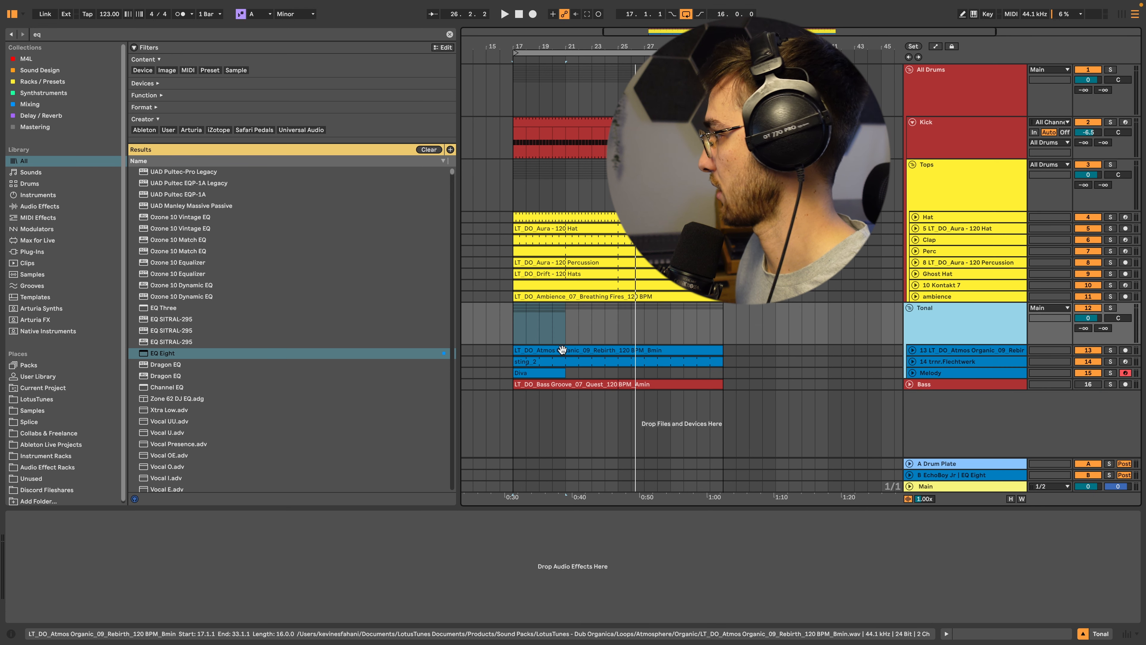
Copy the Diva clip on the Melody track to bar 25, removing the extra pasted copies
click(560, 371)
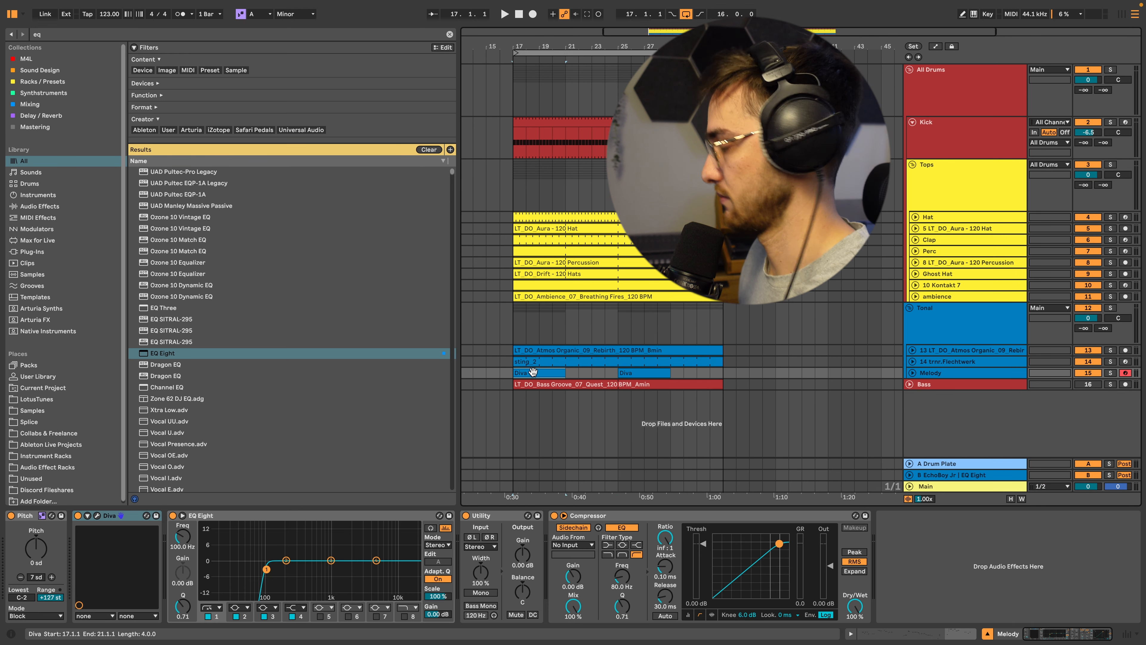
click(641, 371)
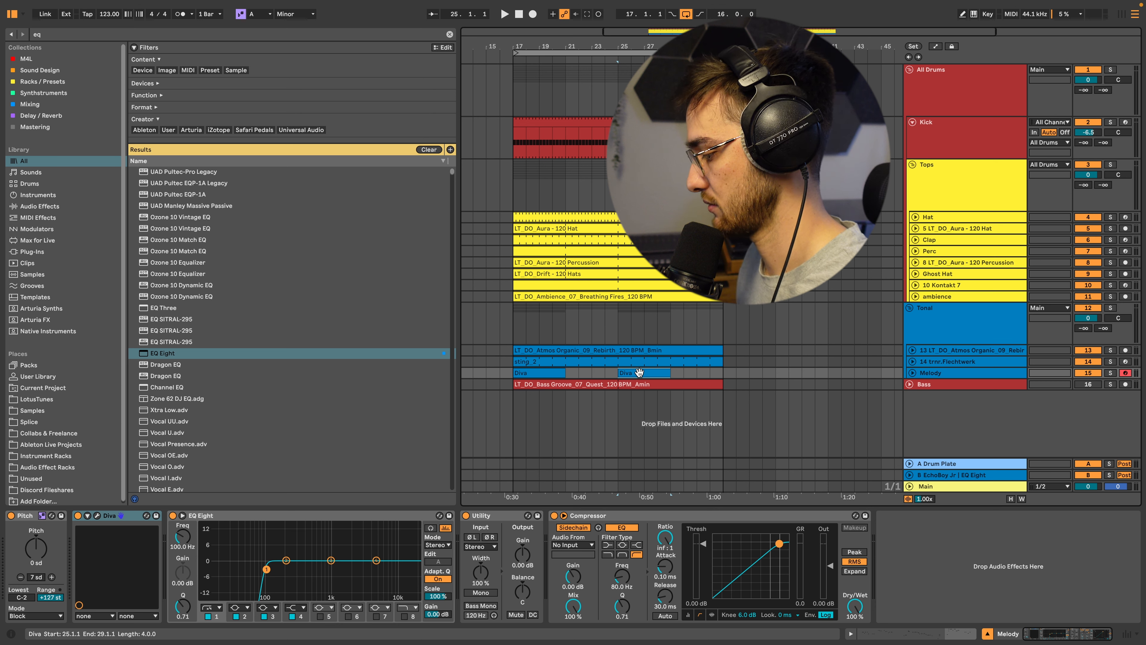
click(585, 373)
key(super+v)
click(621, 372)
key(super+v)
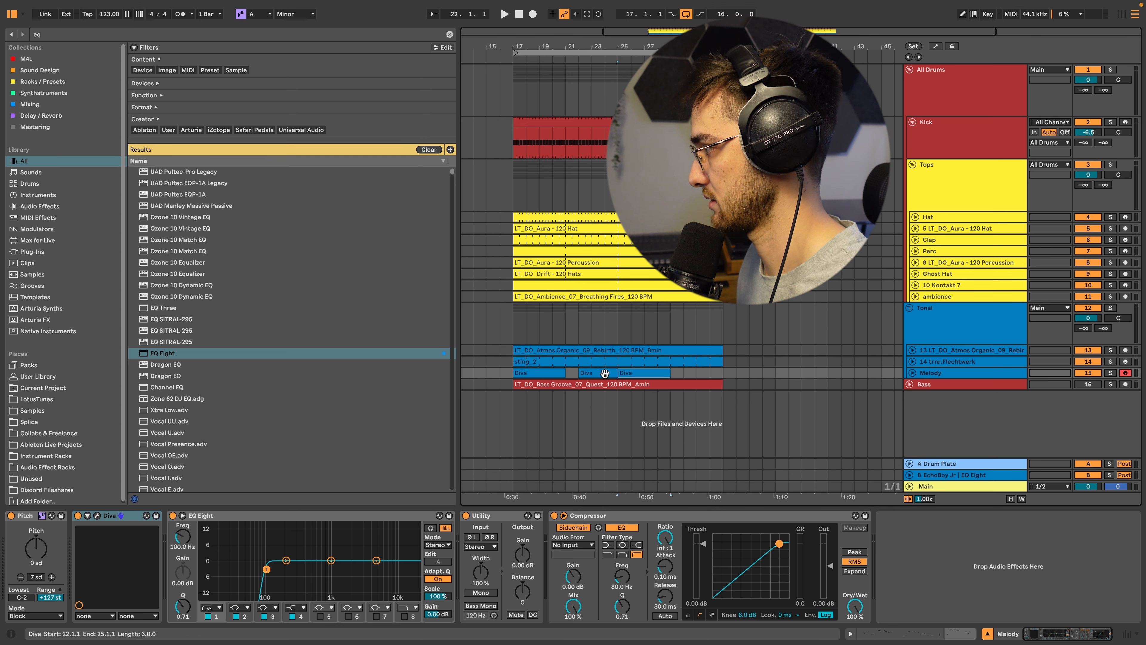
shift+click(648, 373)
key(Delete)
drag(535, 373, 619, 375)
Transform all notes of the Diva clip at bar 25 with Recombine, rotating pitch, length and velocity by 31
double_click(632, 371)
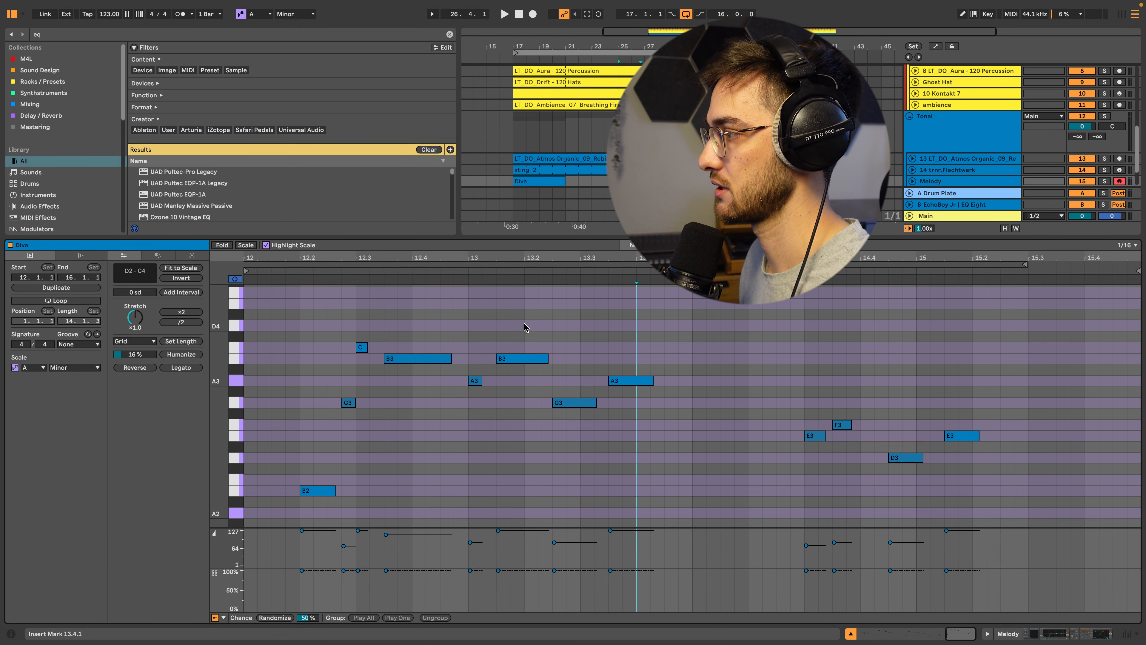
key(super+a)
click(158, 256)
click(151, 268)
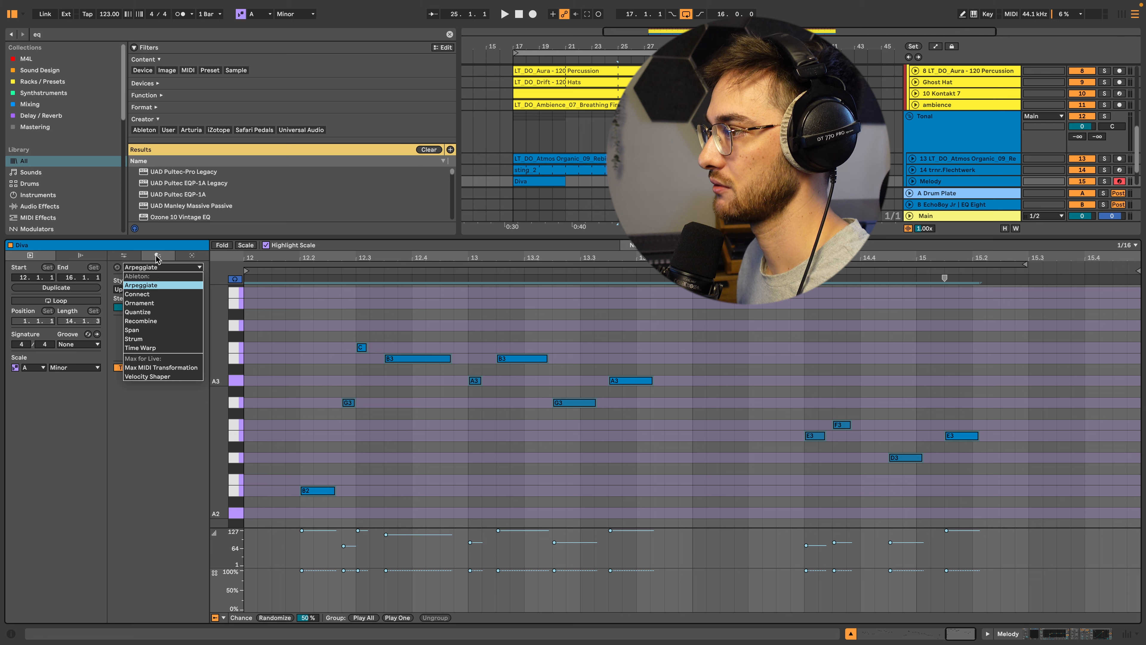
click(157, 256)
click(158, 268)
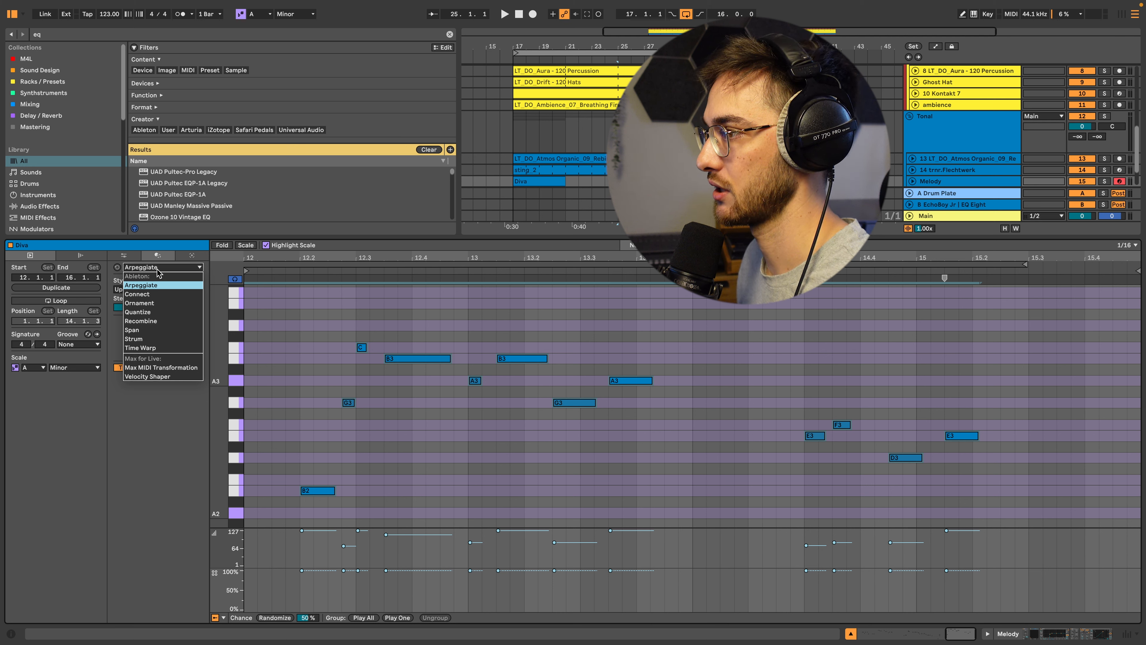
click(146, 321)
drag(162, 318, 182, 320)
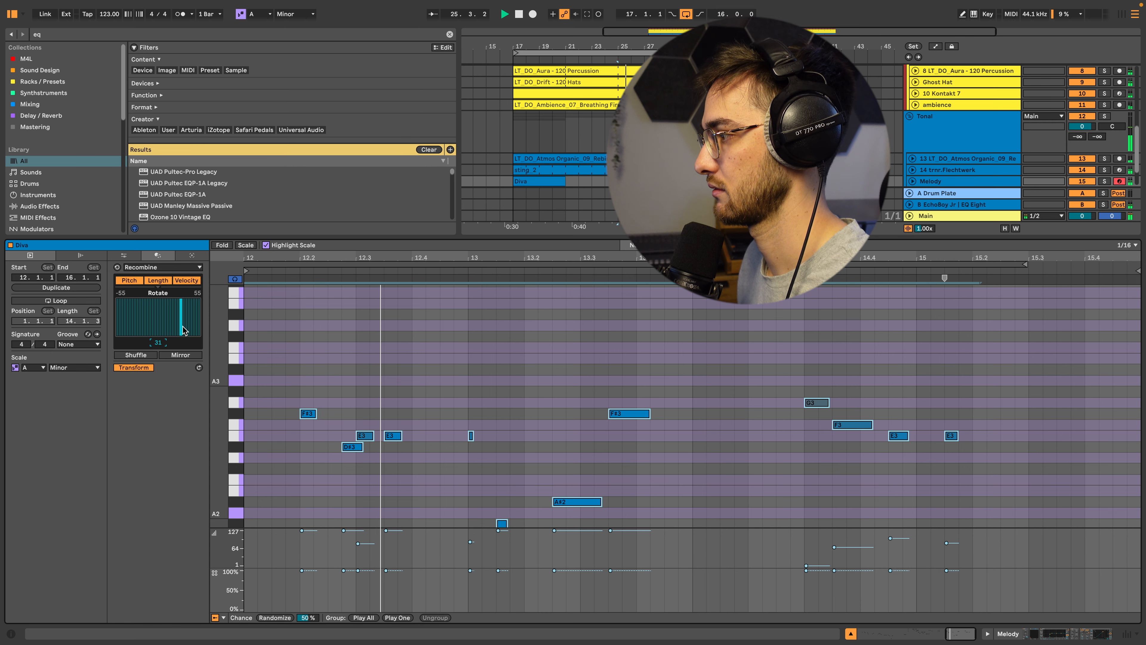
scroll(434, 353, down, 3)
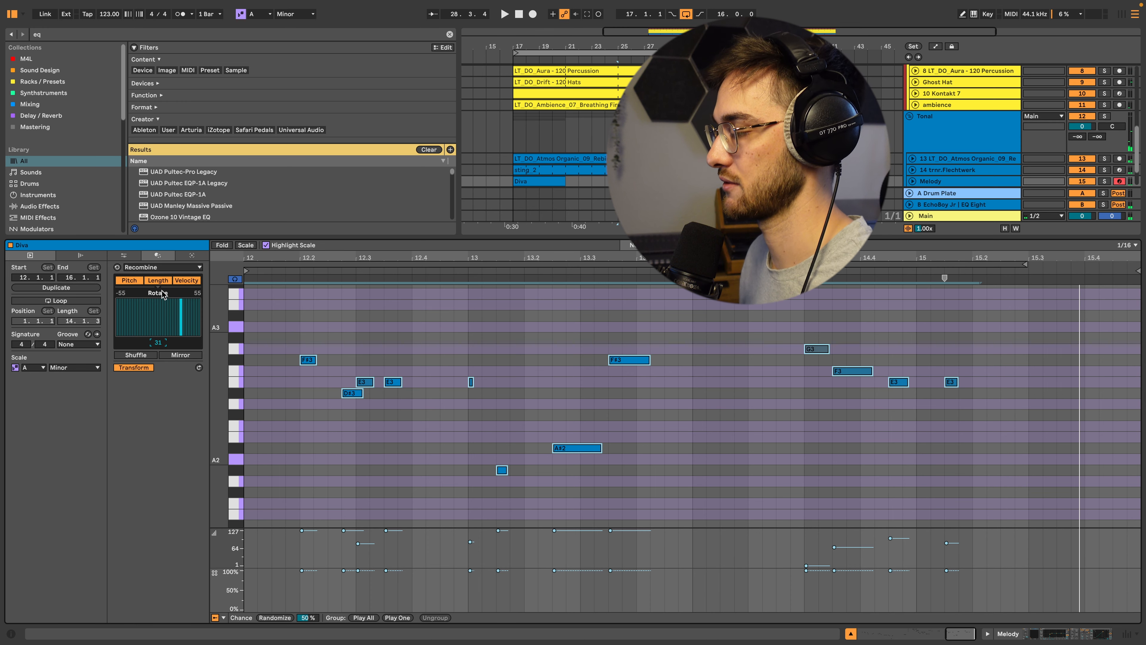
key(shift+Tab)
Clear the browser search and play the loop from bar 17
click(631, 326)
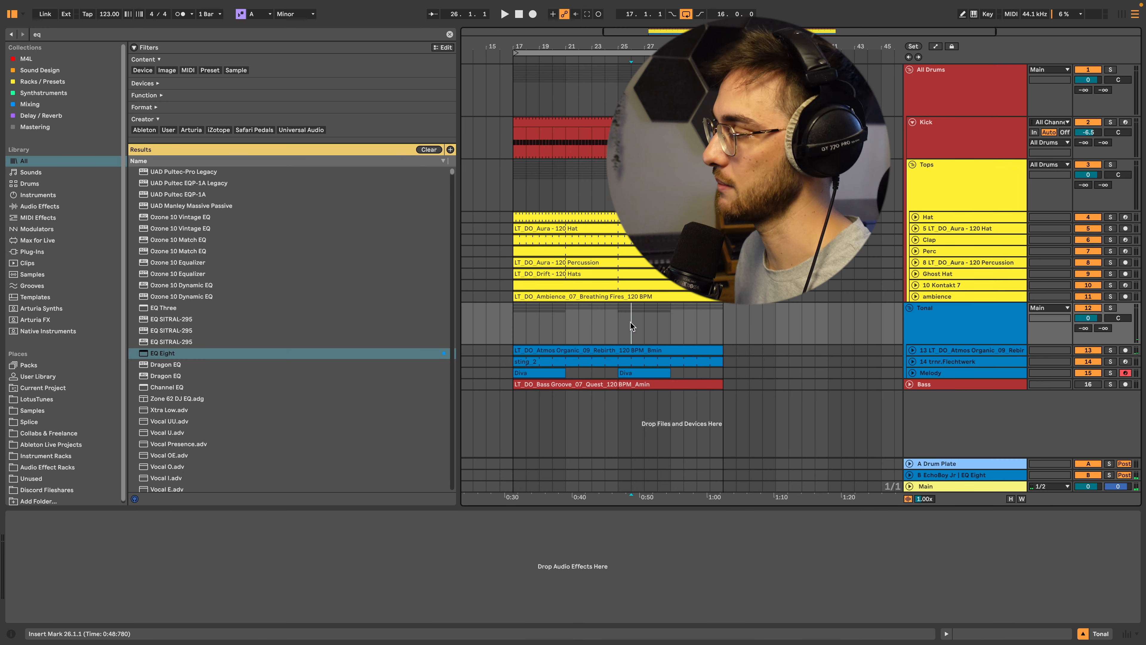
click(949, 330)
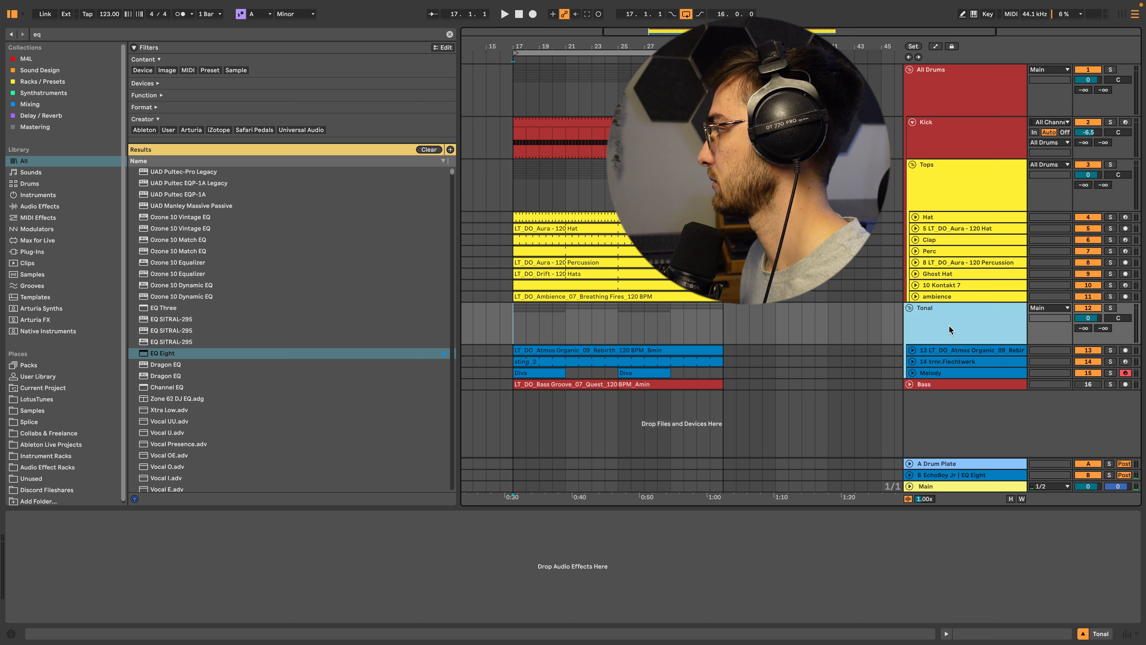
click(433, 150)
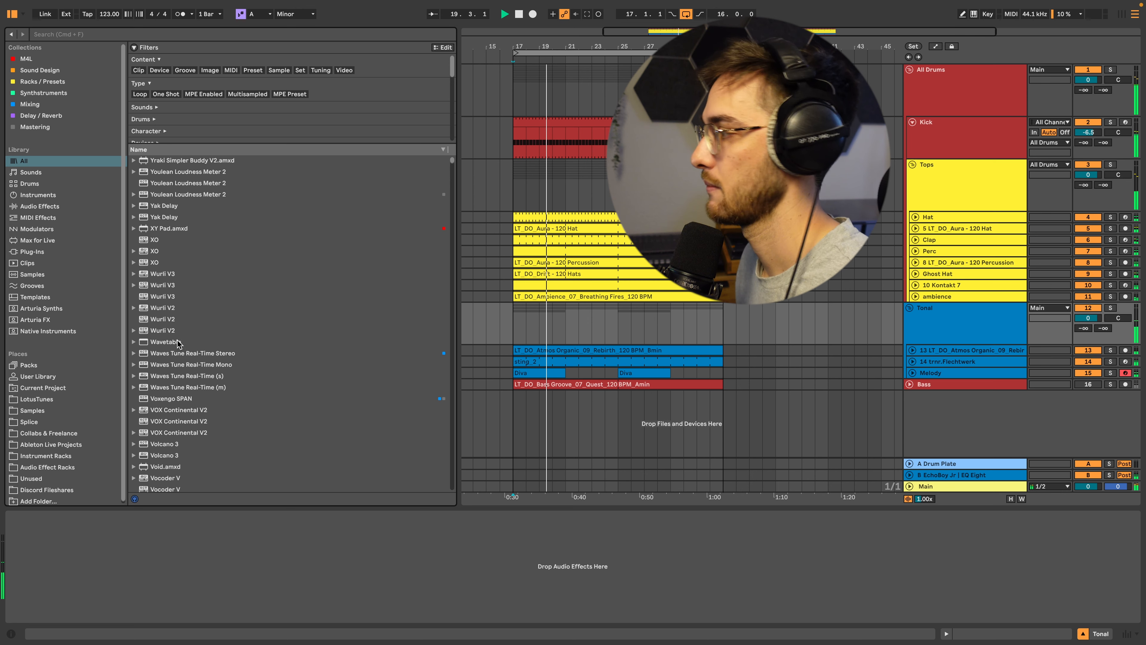
Rename the Kontakt 7 track in the Tops group Shaker and fold it
click(916, 285)
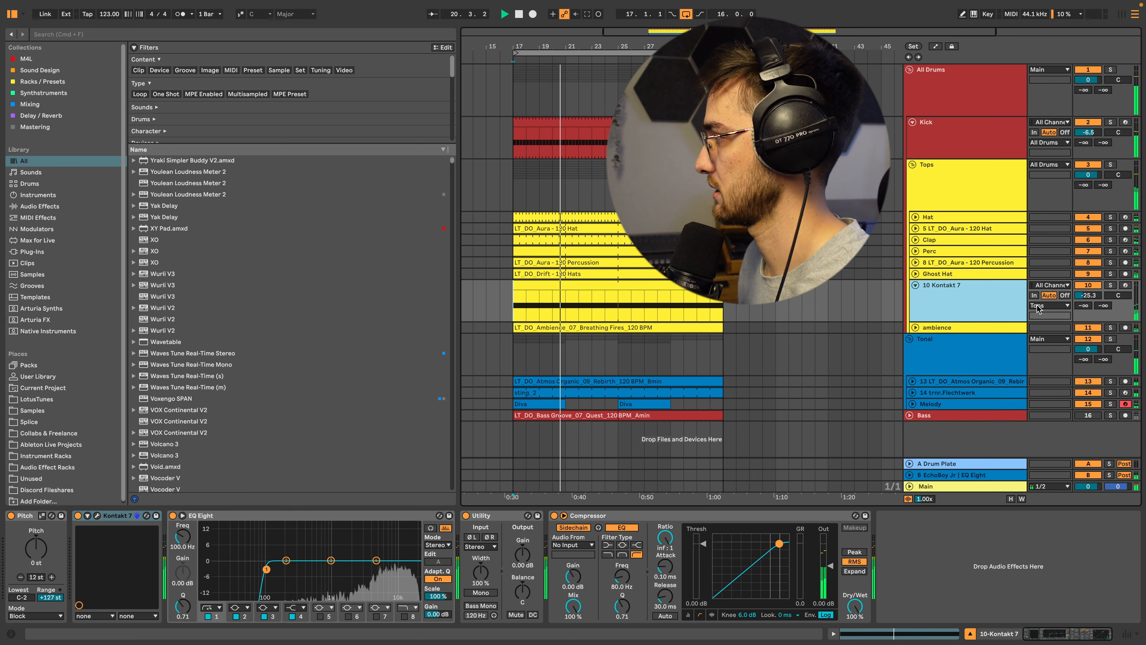
key(super+r)
text(Shaker)
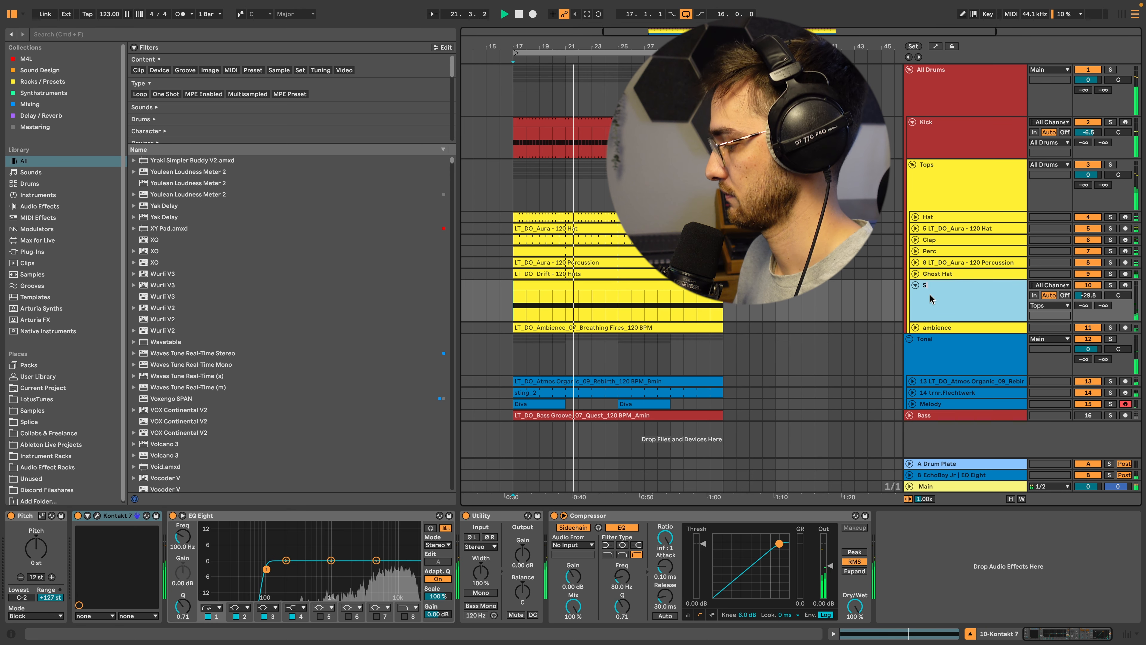
key(Return)
click(916, 285)
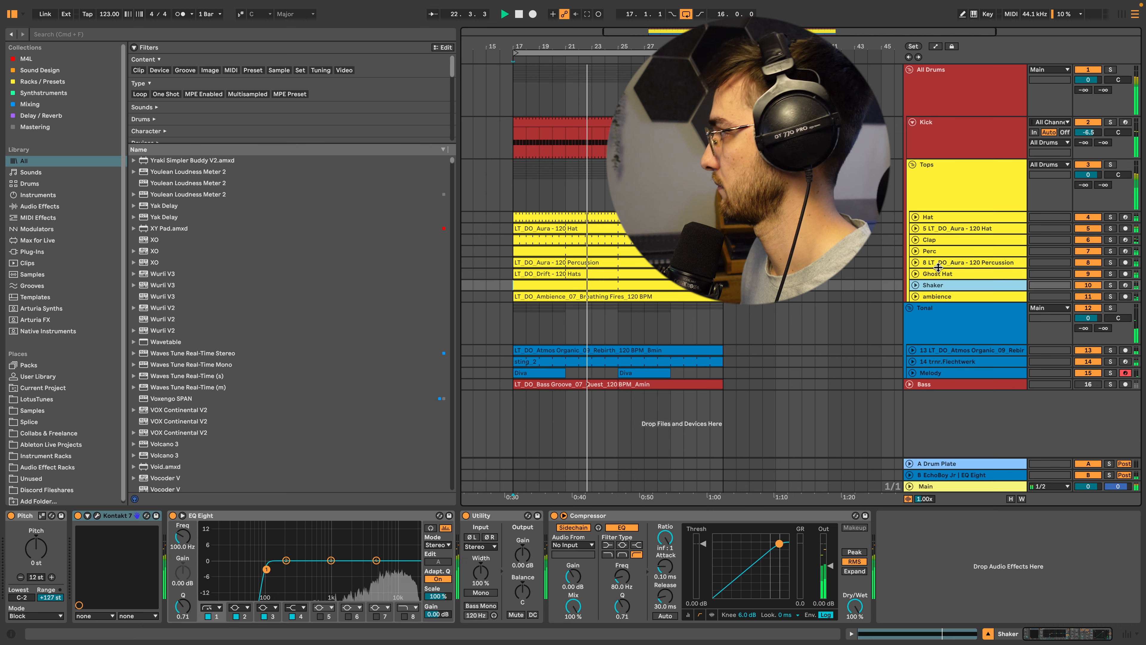
Move the Flechtwerk track below the Bass track and group the two tracks
click(934, 263)
click(929, 365)
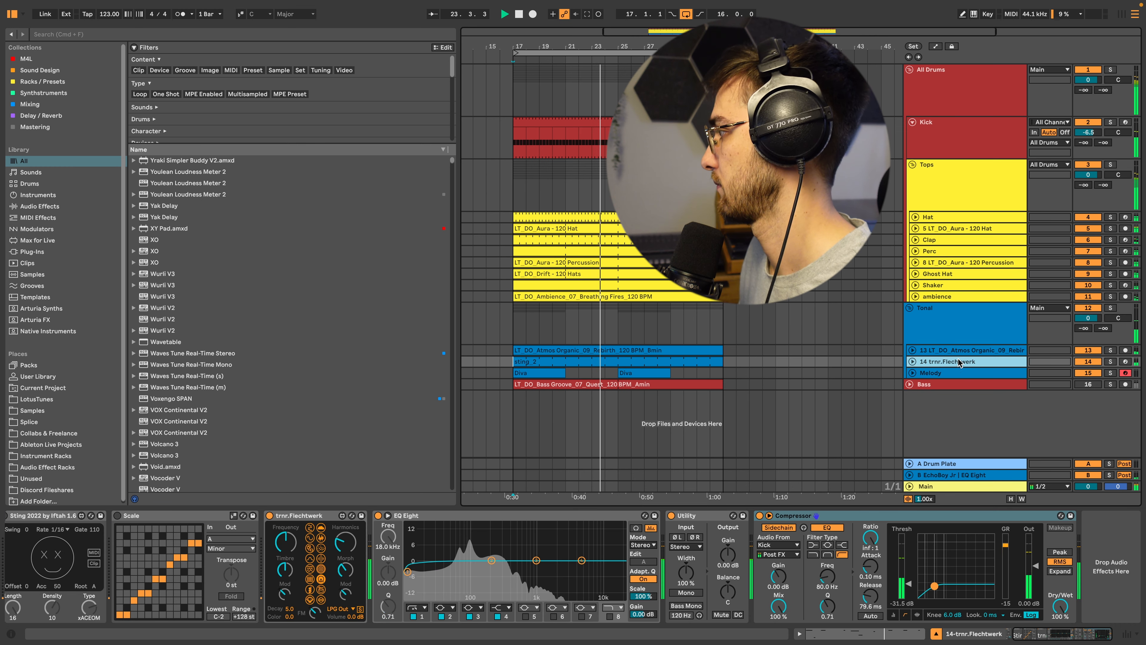
drag(930, 365, 937, 394)
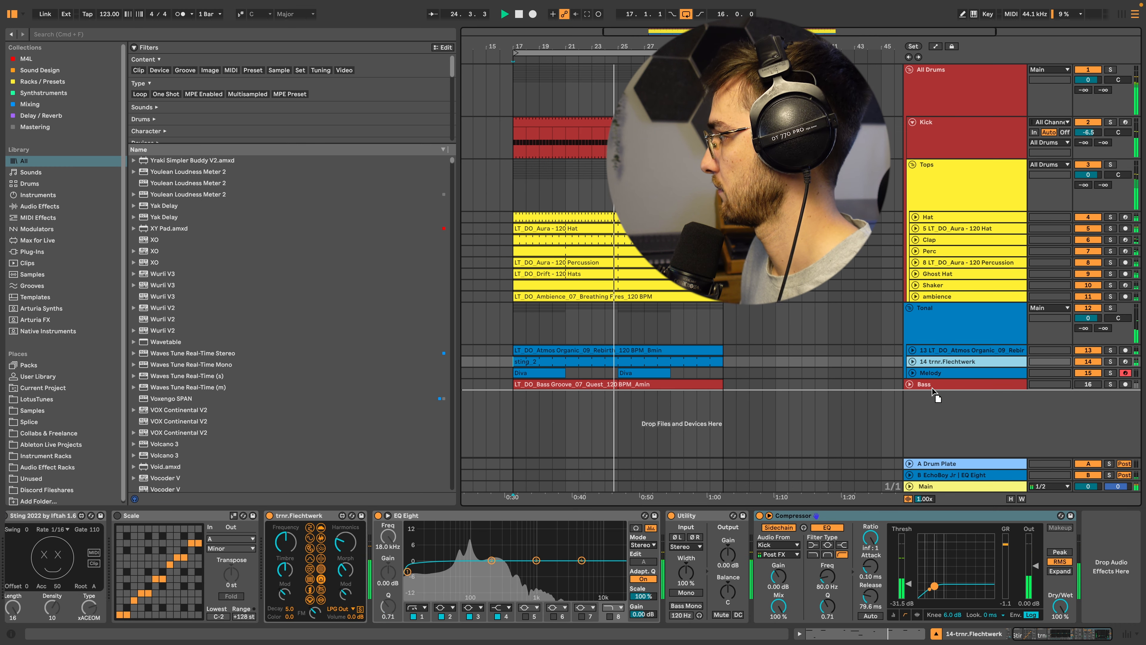
click(941, 375)
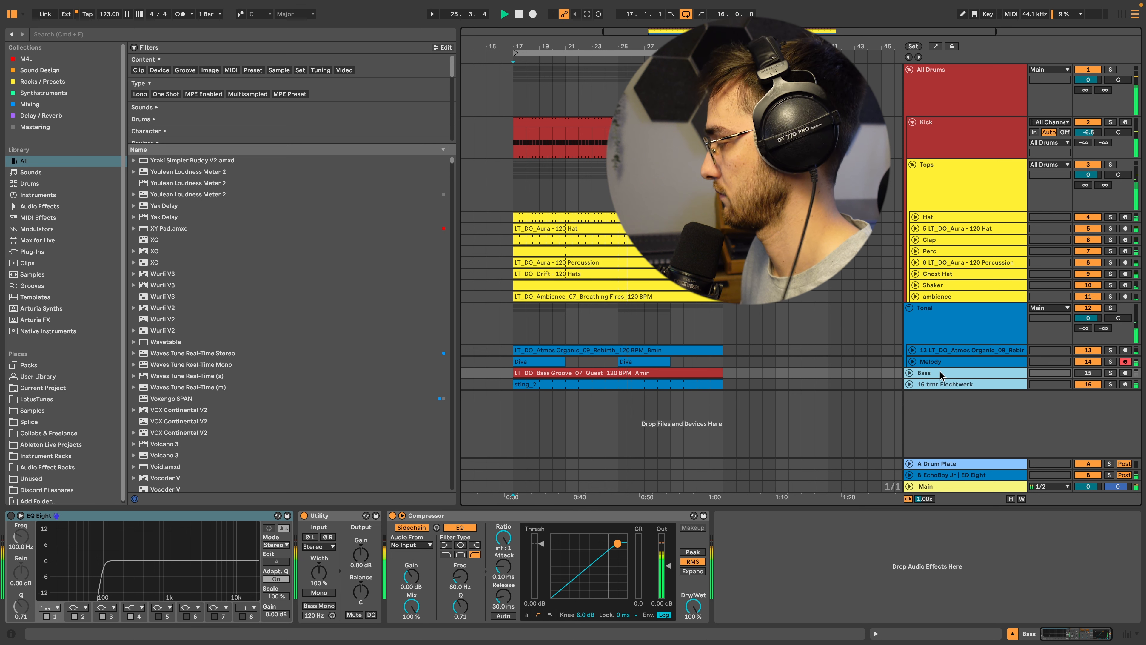
key(super+g)
Rename the new group Bass and assign its red colour to its grouped tracks and clips
right_click(934, 382)
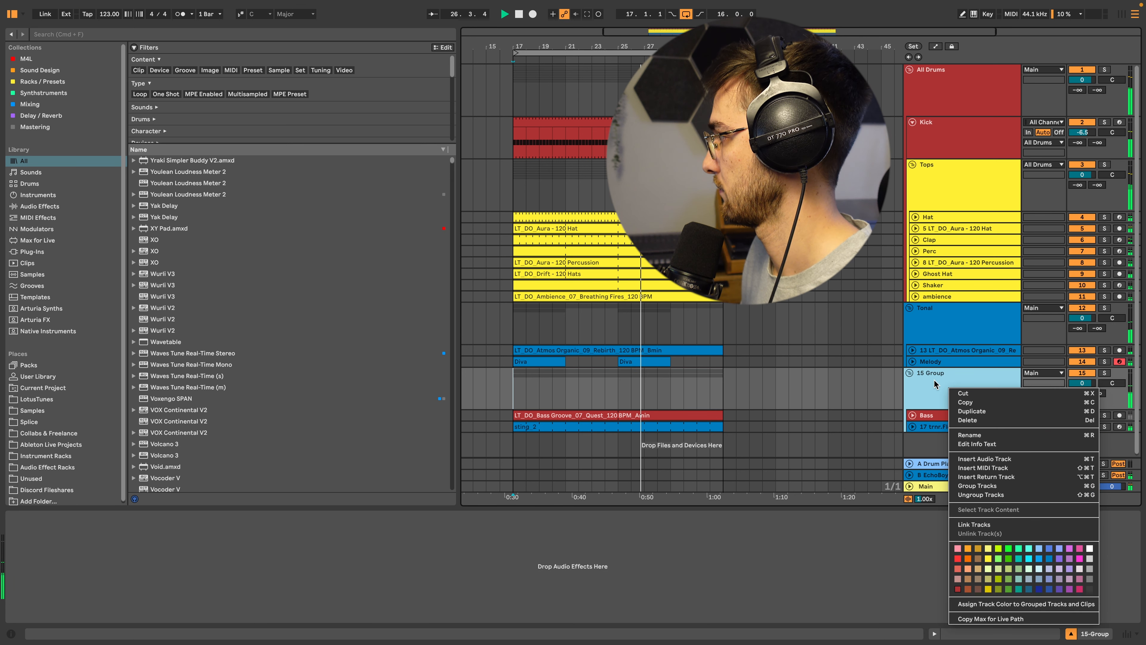
click(935, 382)
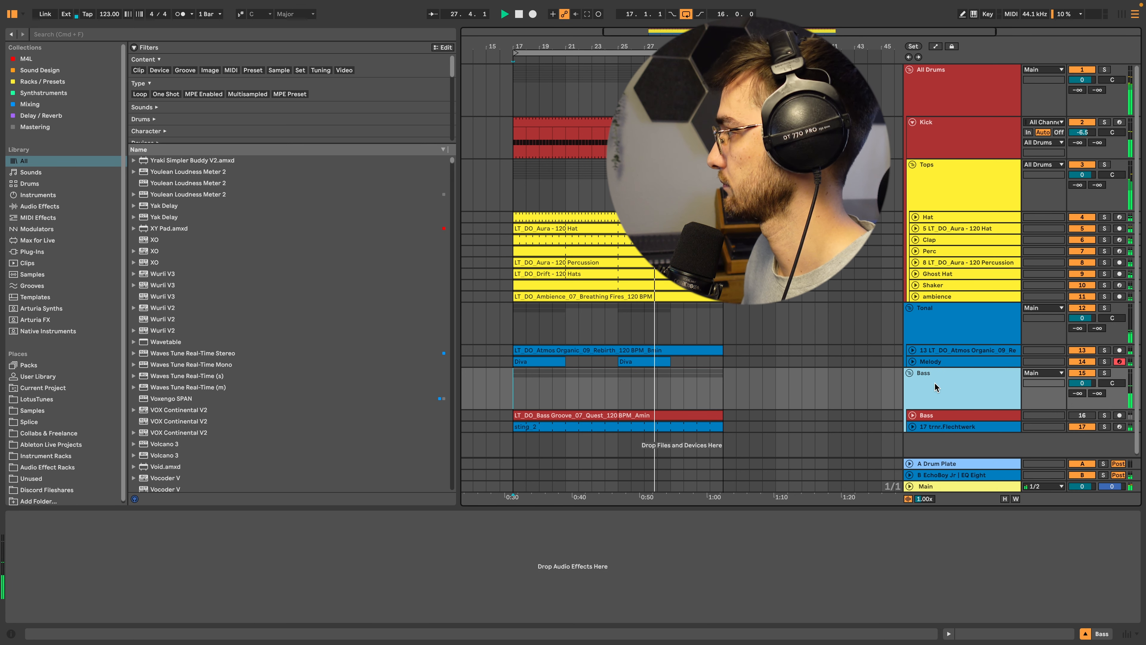
right_click(934, 382)
click(957, 602)
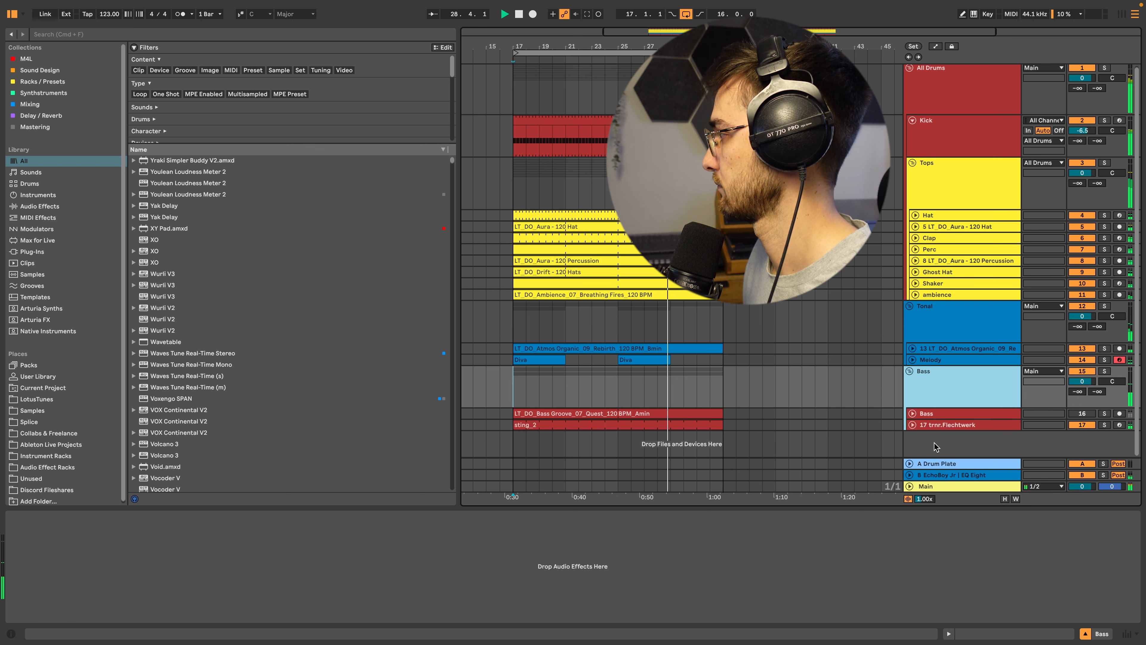
Compare the Bass and Flechtwerk tracks by toggling them during playback, and raise the Flechtwerk volume to -13.6 dB
click(930, 426)
key(u)
scroll(938, 430, down, 2)
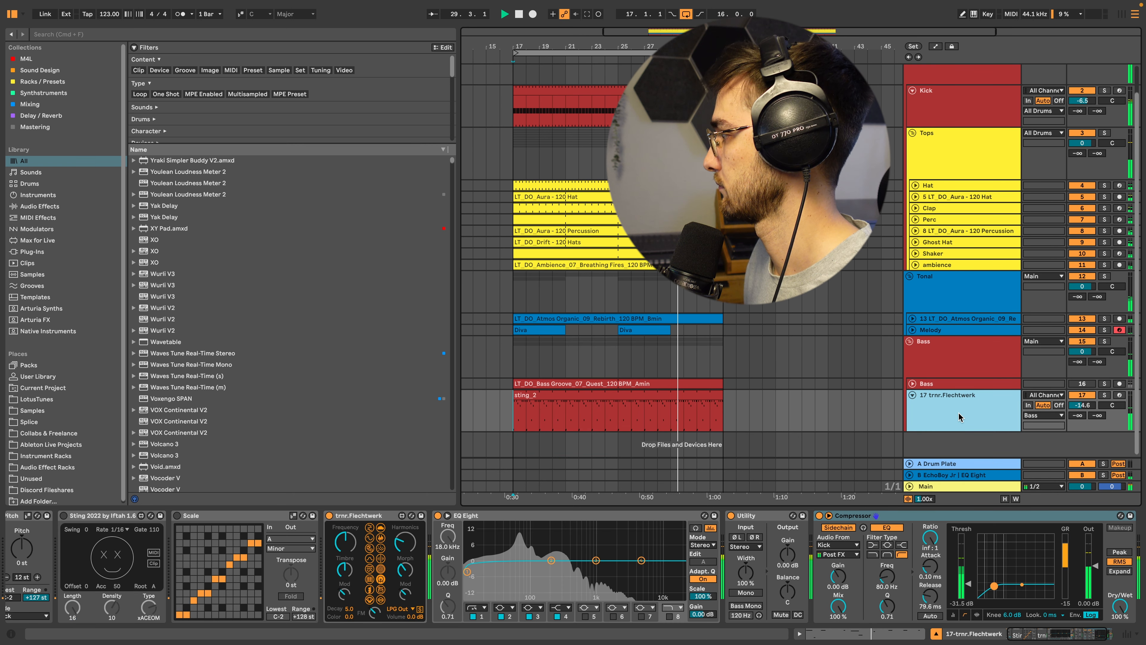
click(1082, 384)
click(1084, 396)
click(1082, 395)
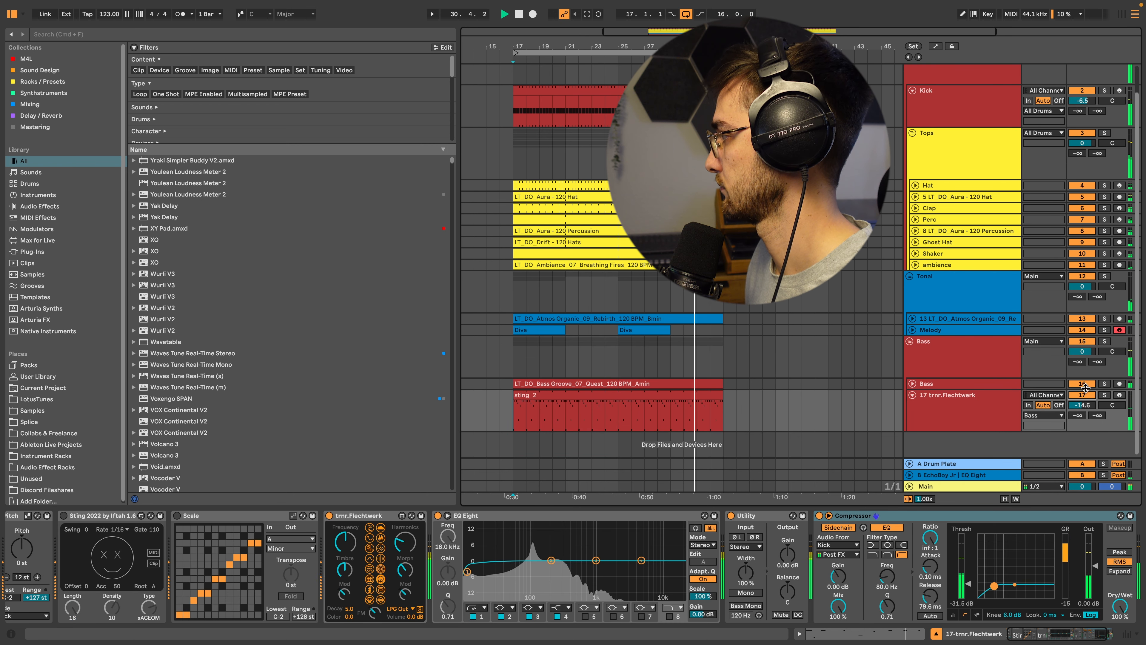
click(959, 409)
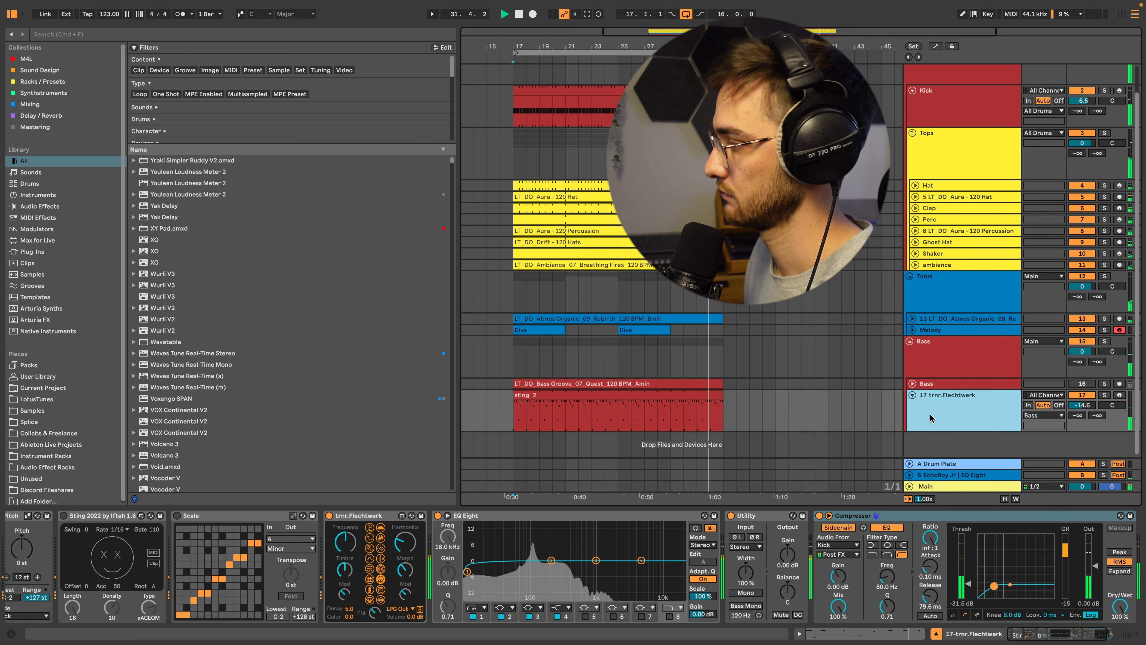
drag(1083, 406, 1082, 401)
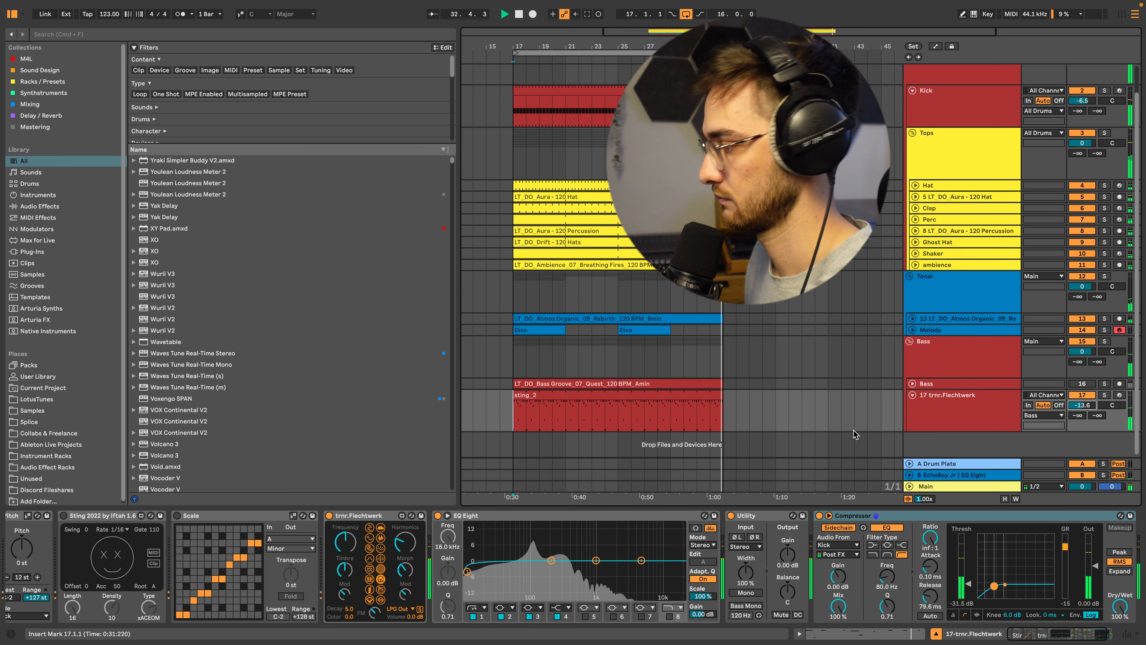
Stop playback, fold the Flechtwerk track and set the insert marker back to bar 17
click(525, 361)
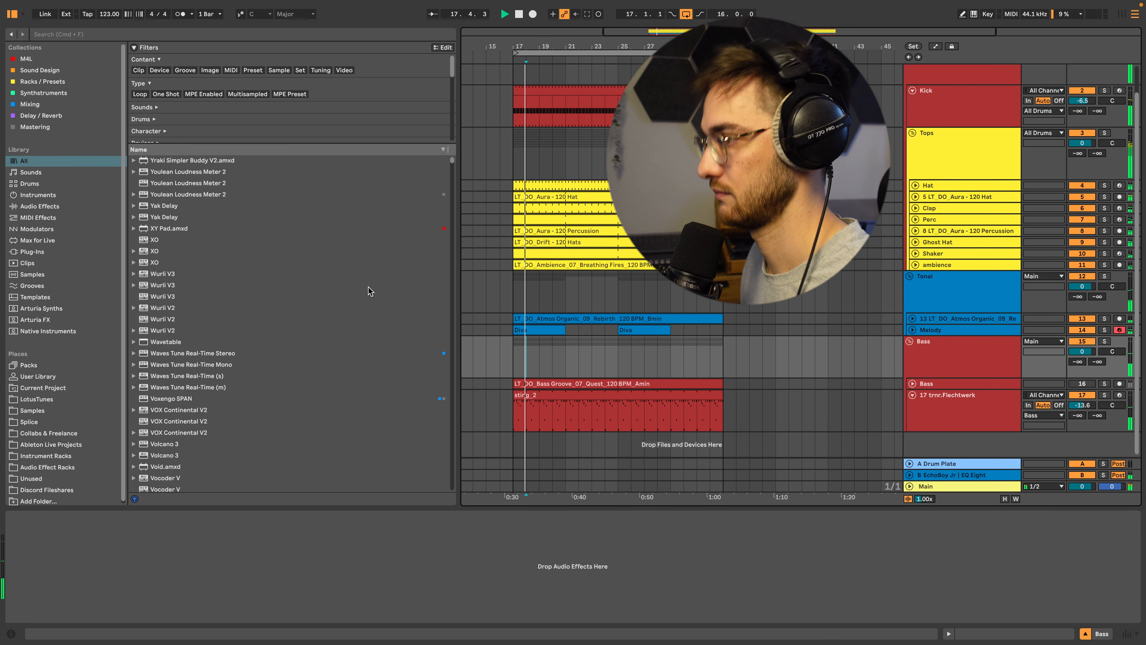
scroll(835, 343, up, 1)
click(925, 408)
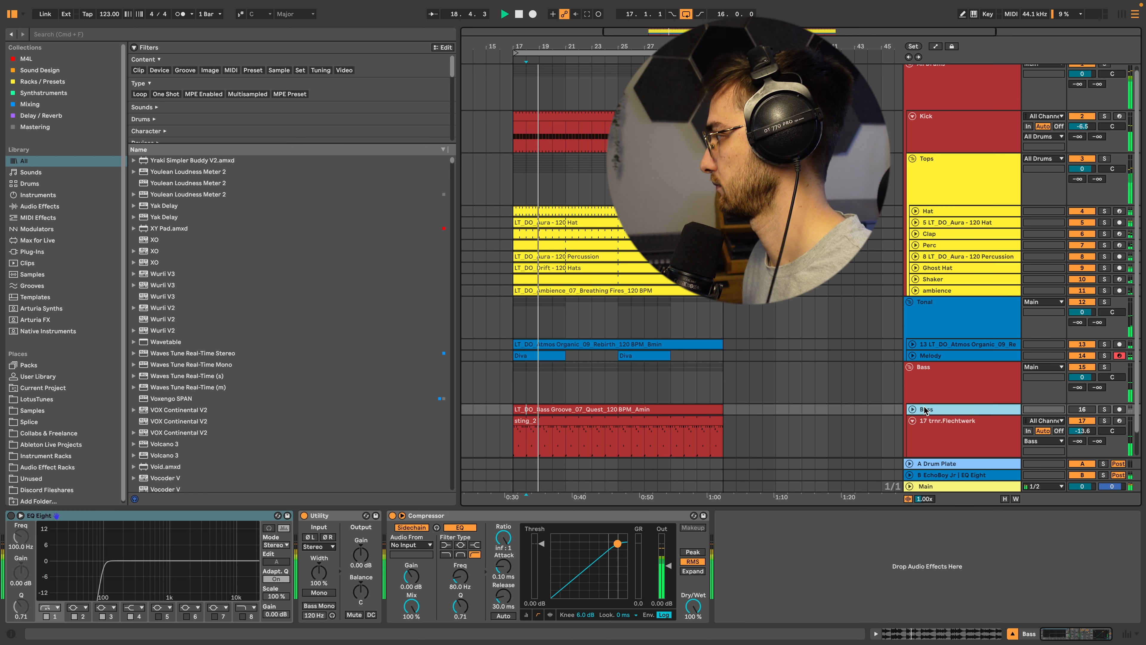
key(space)
click(509, 185)
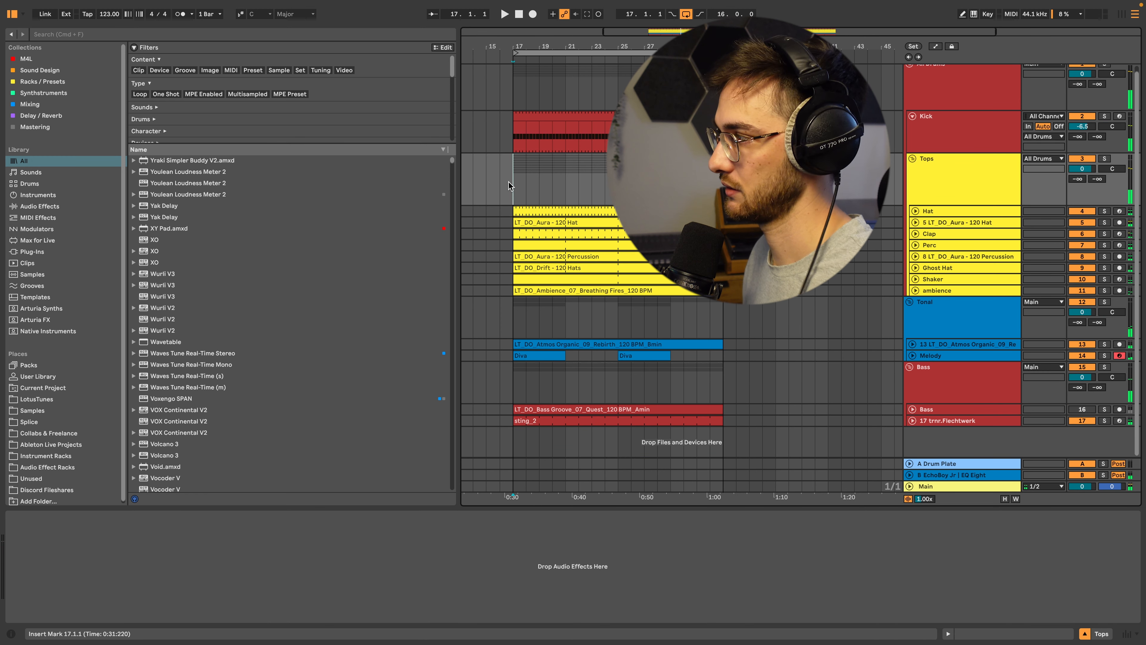